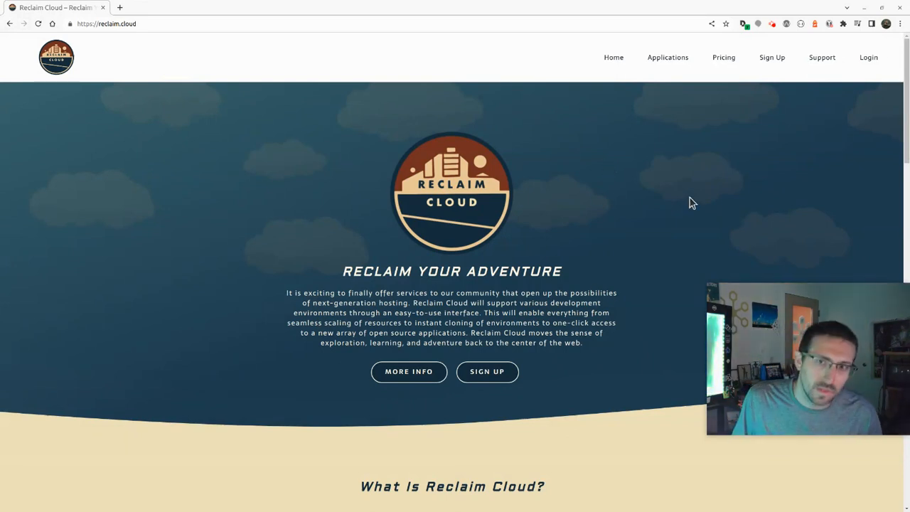
# Step: Log in to Reclaim Cloud to open its environment dashboard, and shrink the floating video window
pyautogui.click(869, 57)
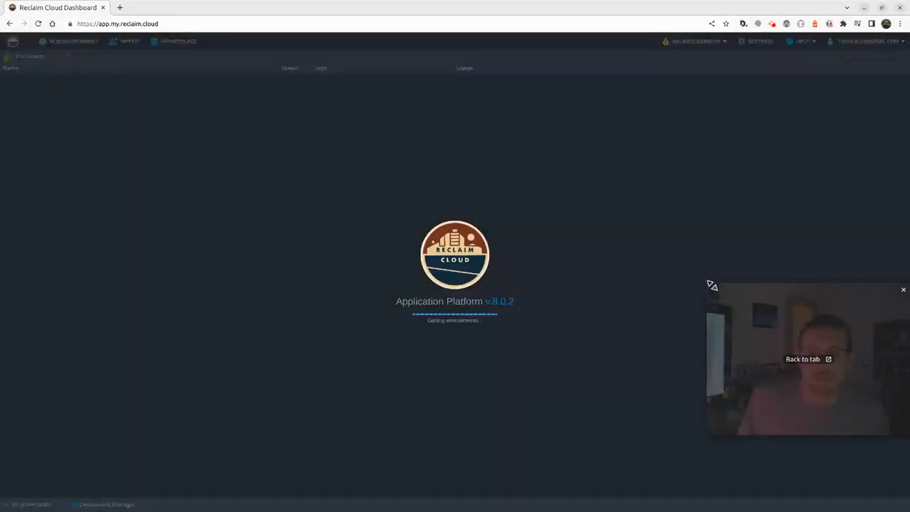
pyautogui.moveTo(710, 286); pyautogui.dragTo(818, 371)
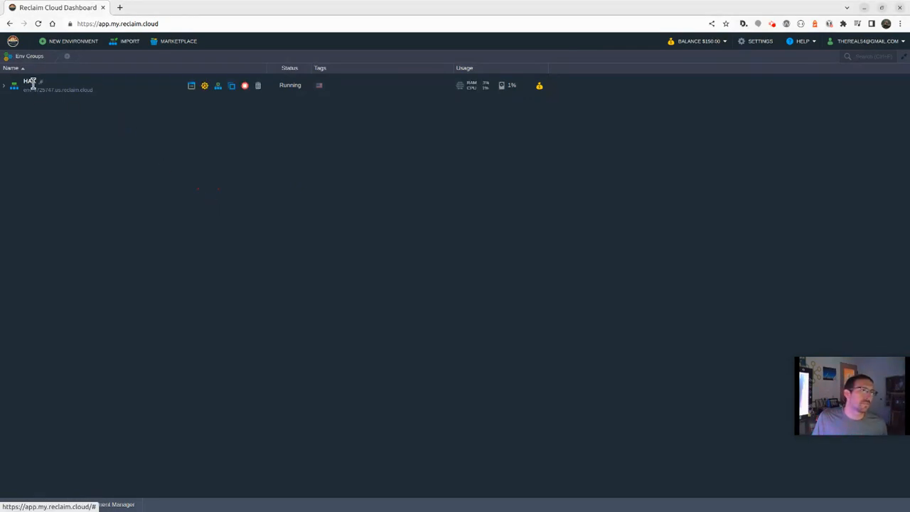
# Step: Search the Marketplace for hax, view the HAX install form, and leave without installing it
pyautogui.click(171, 45)
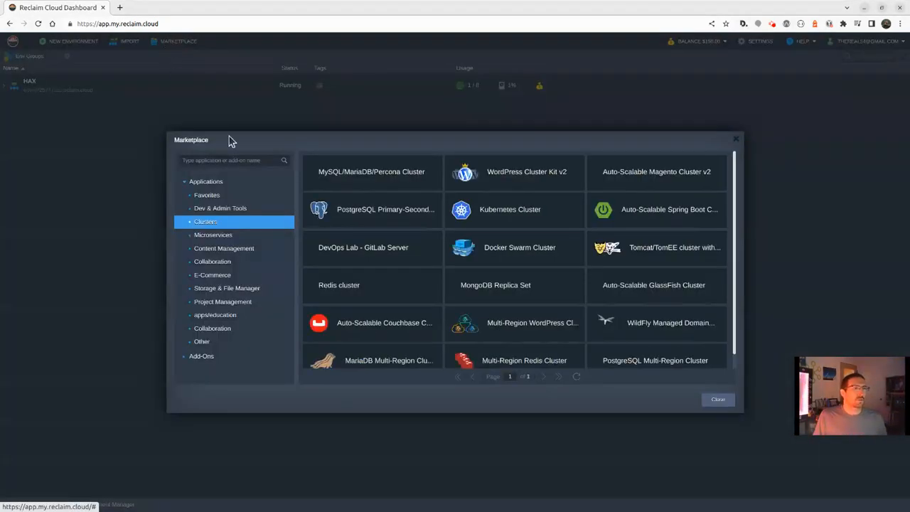
pyautogui.click(222, 161)
pyautogui.write('hax')
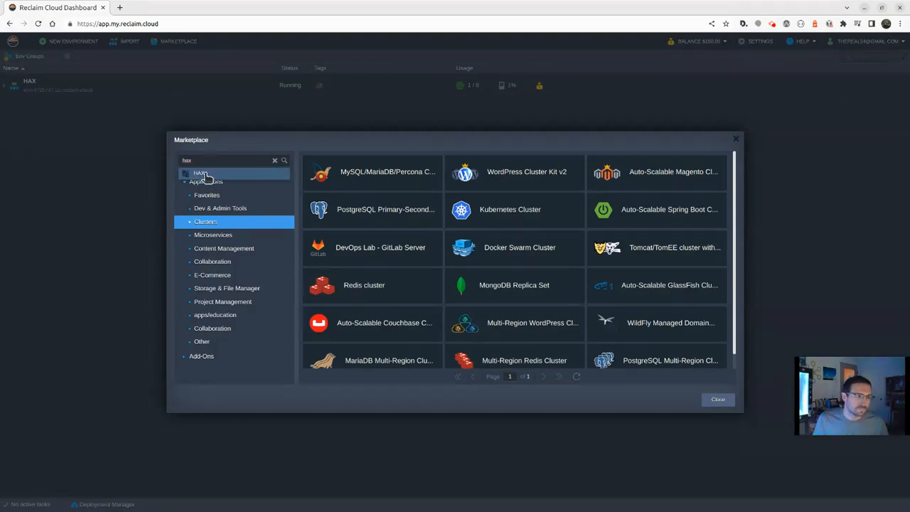
pyautogui.click(205, 176)
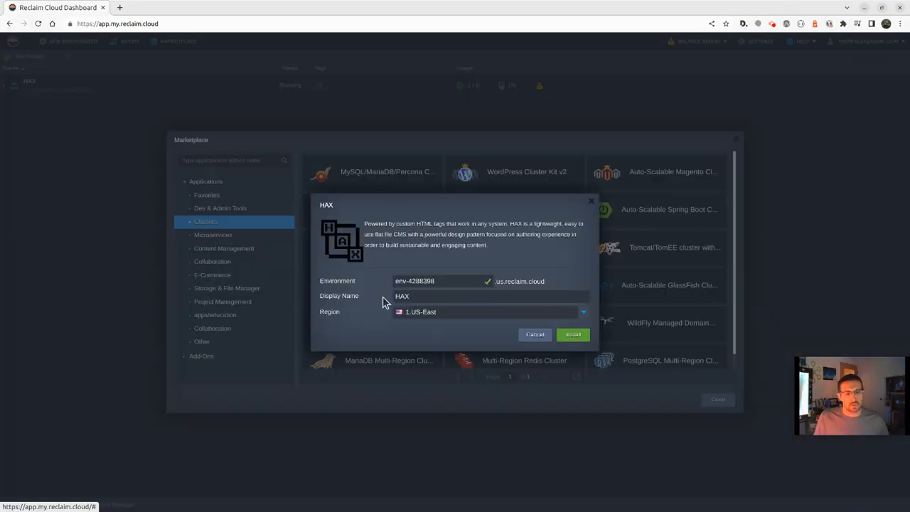
pyautogui.click(535, 334)
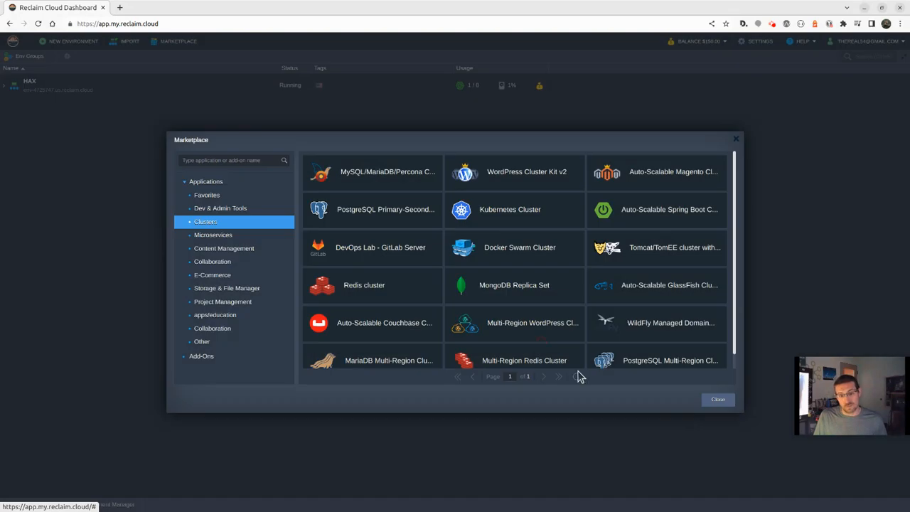
pyautogui.click(736, 139)
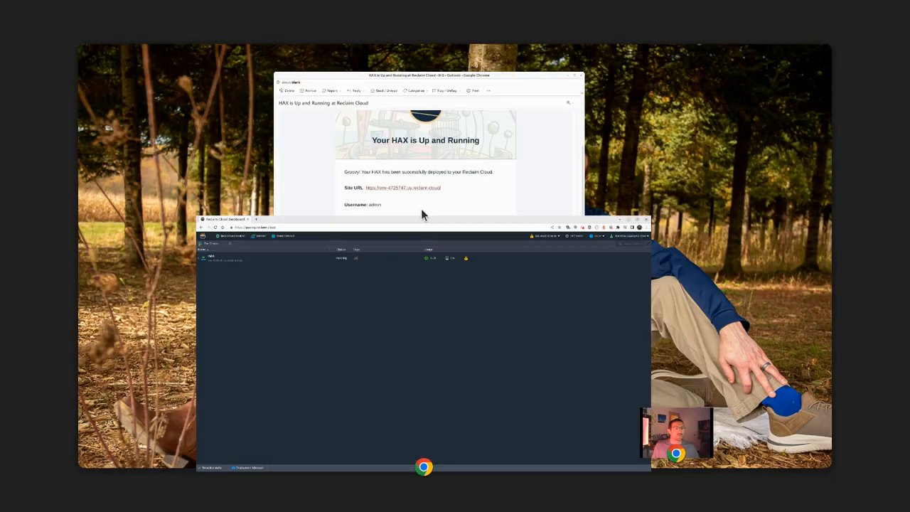
# Step: Switch to the Outlook message about the HAX deployment, copy the site password, and open the site URL
pyautogui.click(421, 208)
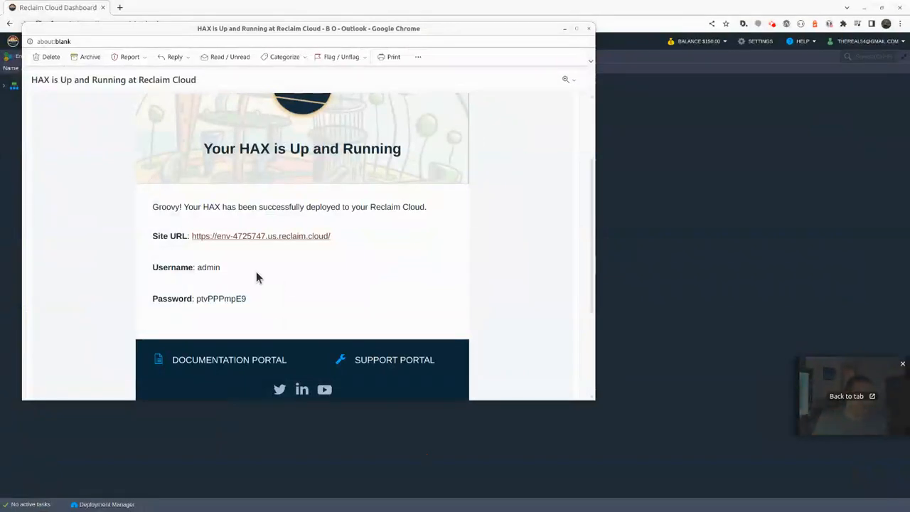
pyautogui.doubleClick(226, 300)
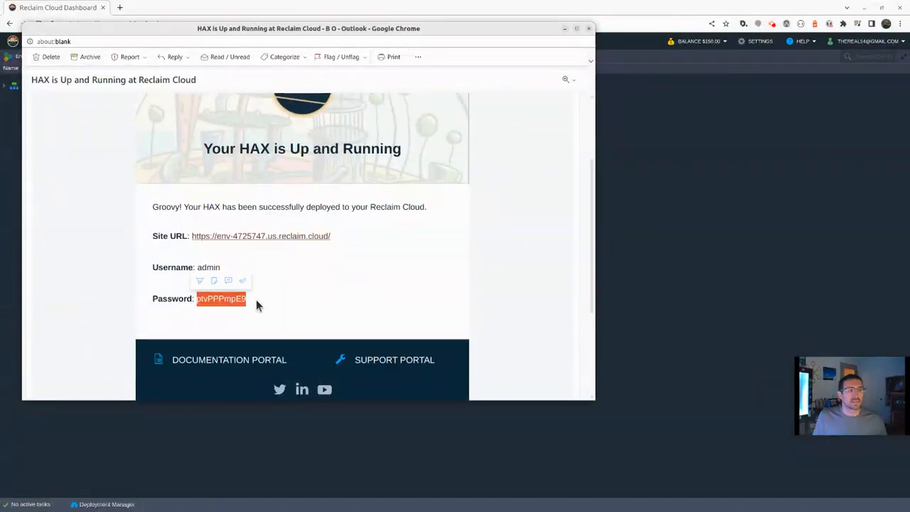
pyautogui.click(297, 279)
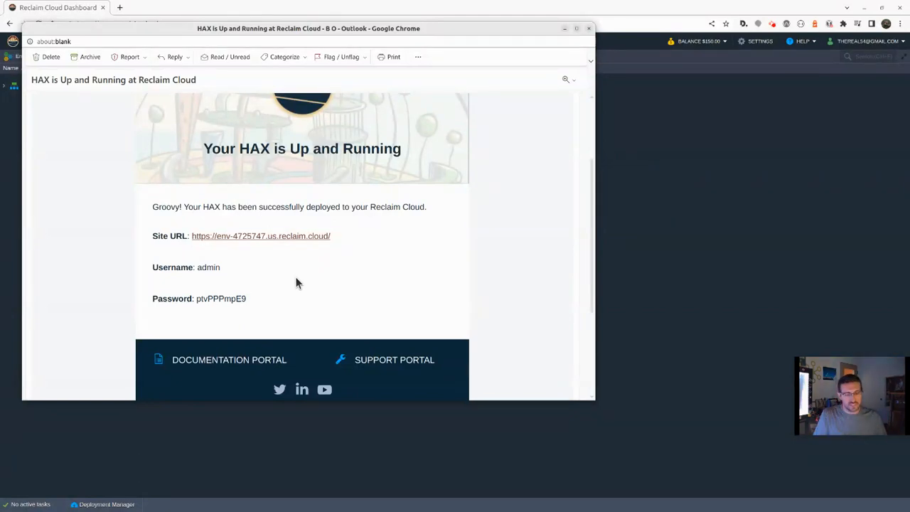
pyautogui.click(248, 236)
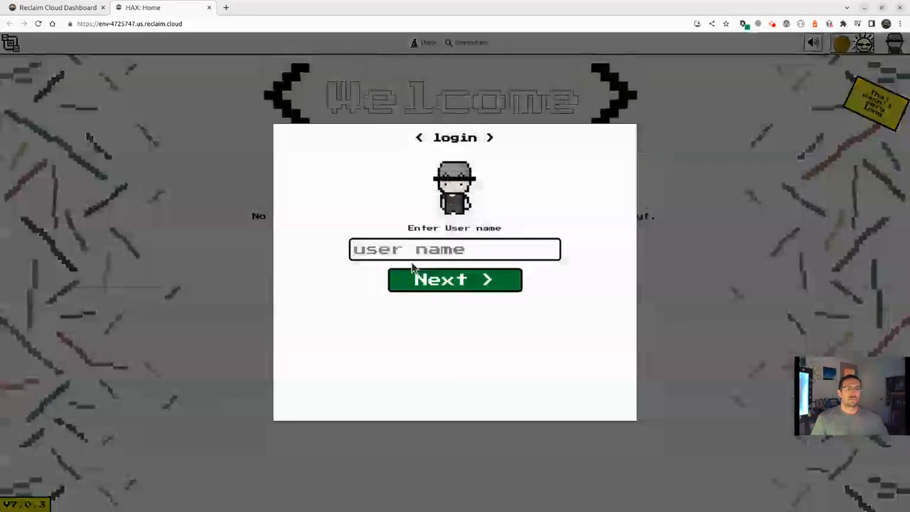
# Step: Log in to the HAX site with the user name admin and the account password
pyautogui.click(430, 247)
pyautogui.write('admin')
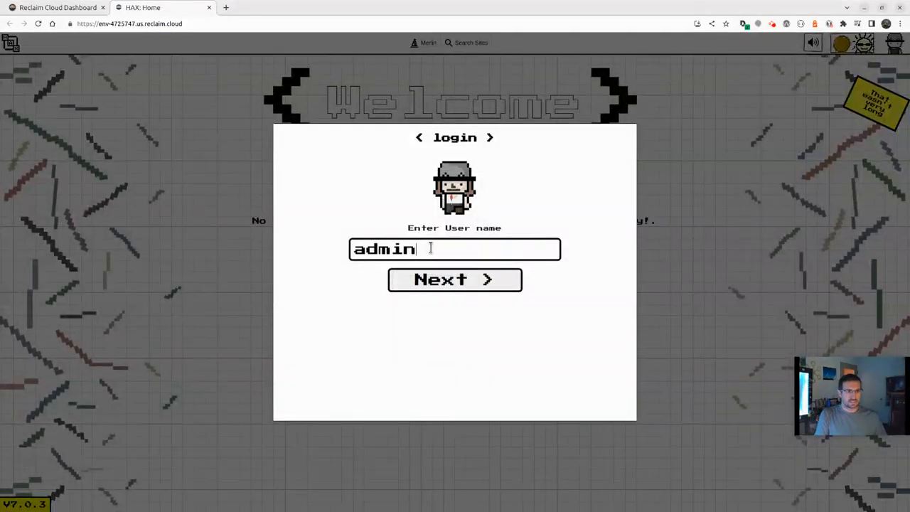
pyautogui.press('Return')
pyautogui.hotkey('ctrl', 'v')
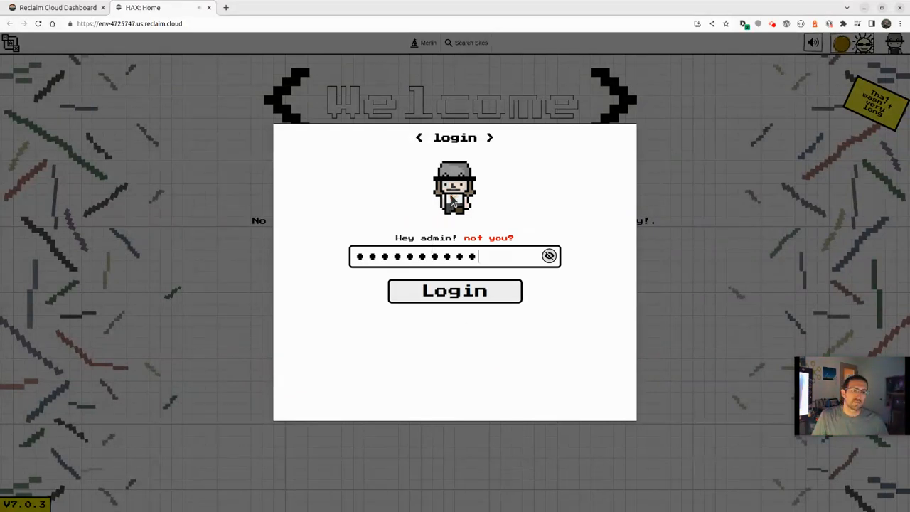
pyautogui.click(454, 293)
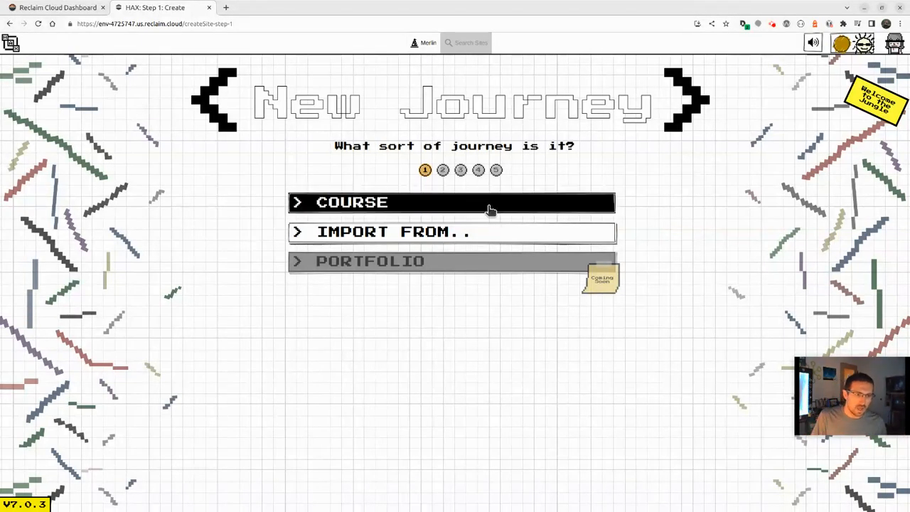
# Step: Check the import sources for a new journey, return to the journey type, and choose a Course with the Create Your Own structure
pyautogui.click(464, 238)
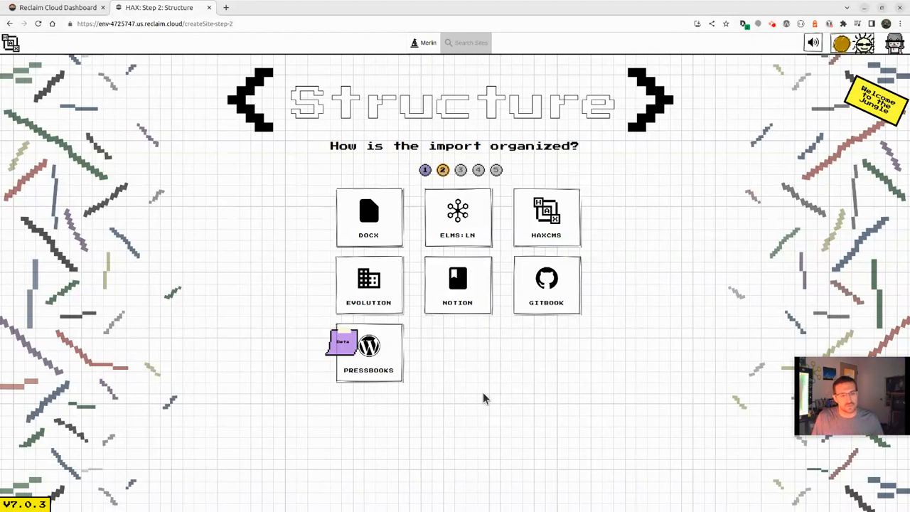
pyautogui.click(425, 170)
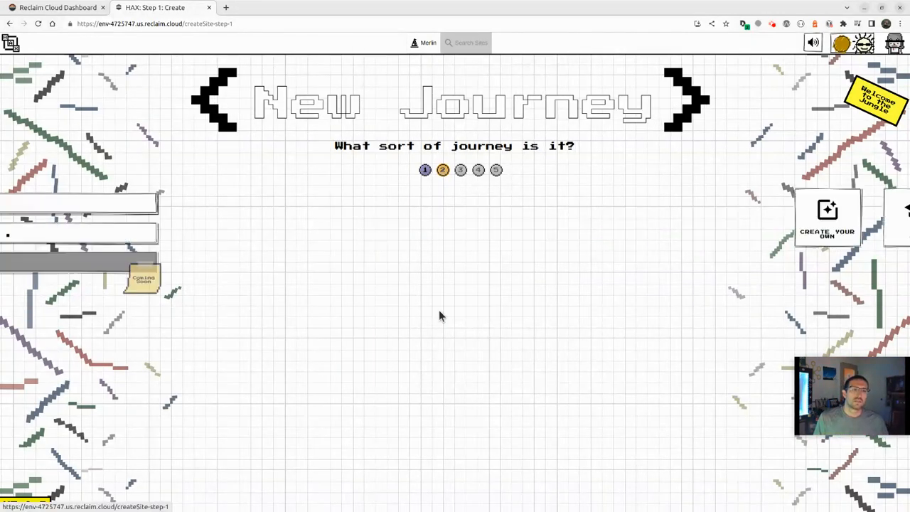
pyautogui.click(327, 203)
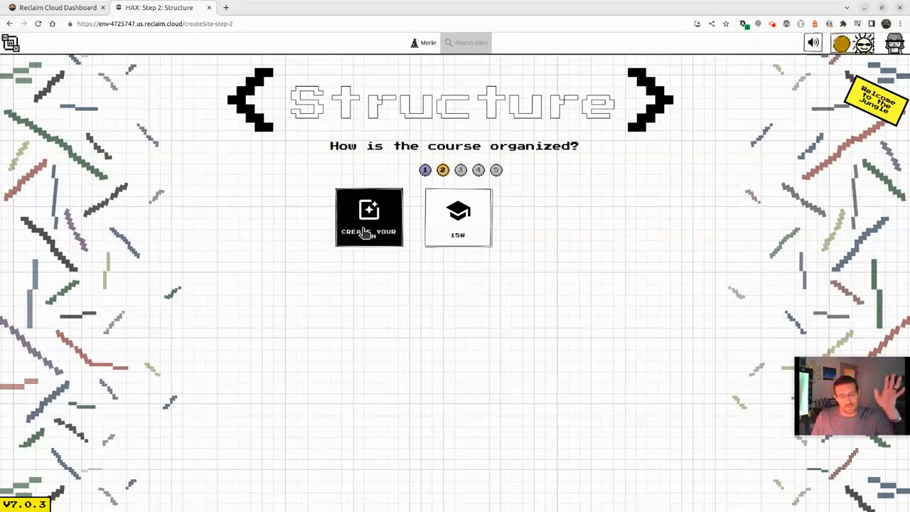
pyautogui.click(366, 234)
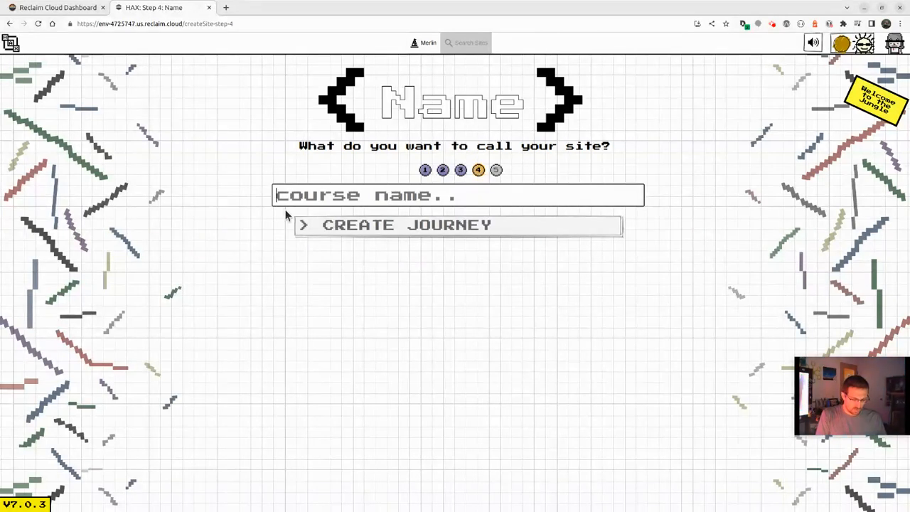
# Step: Name the course site hax703 and create the journey
pyautogui.write('hax10')
pyautogui.press('BackSpace')
pyautogui.press('BackSpace')
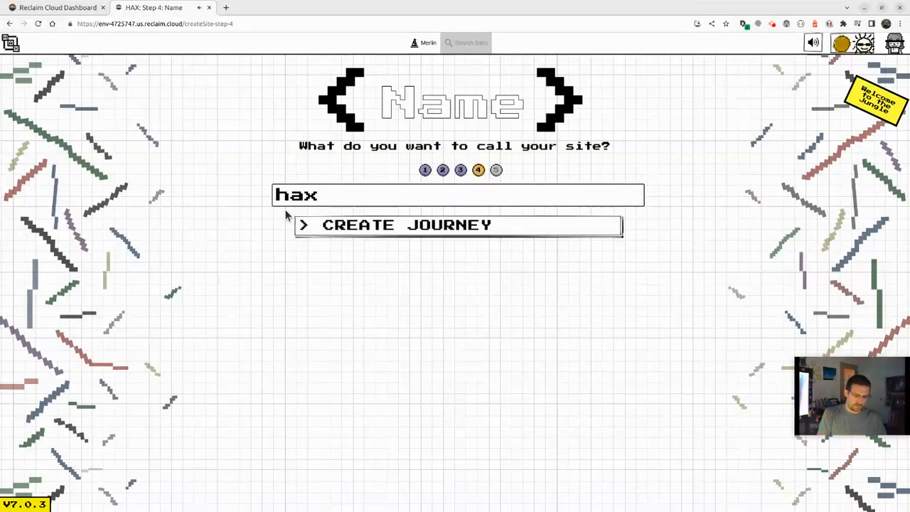
pyautogui.write('709')
pyautogui.press('BackSpace')
pyautogui.write('3')
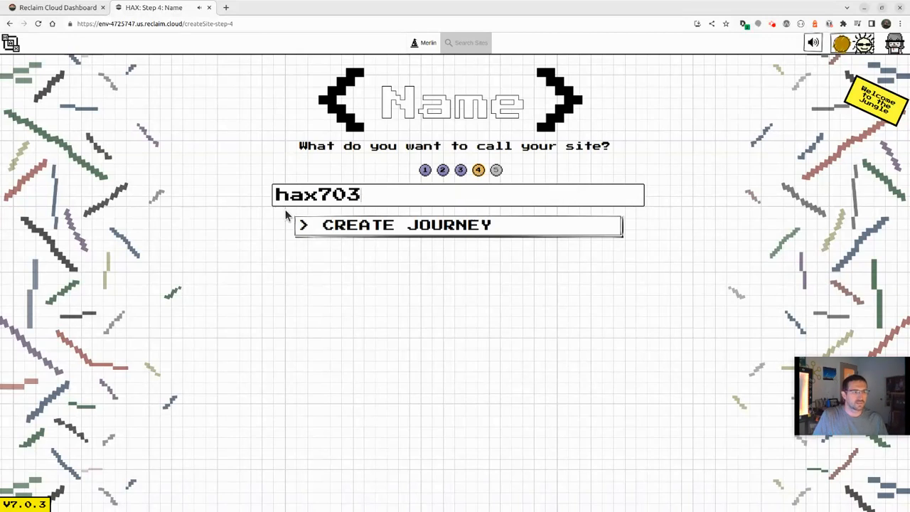
pyautogui.click(431, 227)
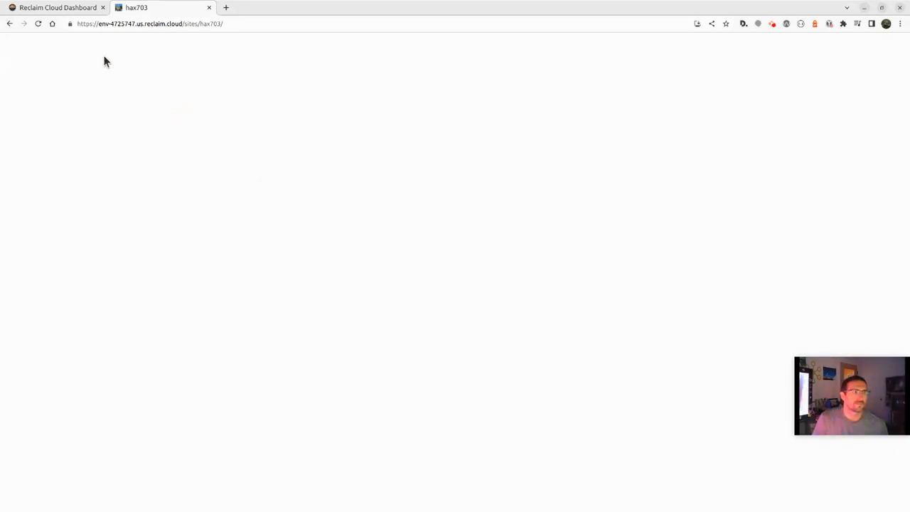
# Step: Reload the new hax703 site and look over its welcome page
pyautogui.click(38, 24)
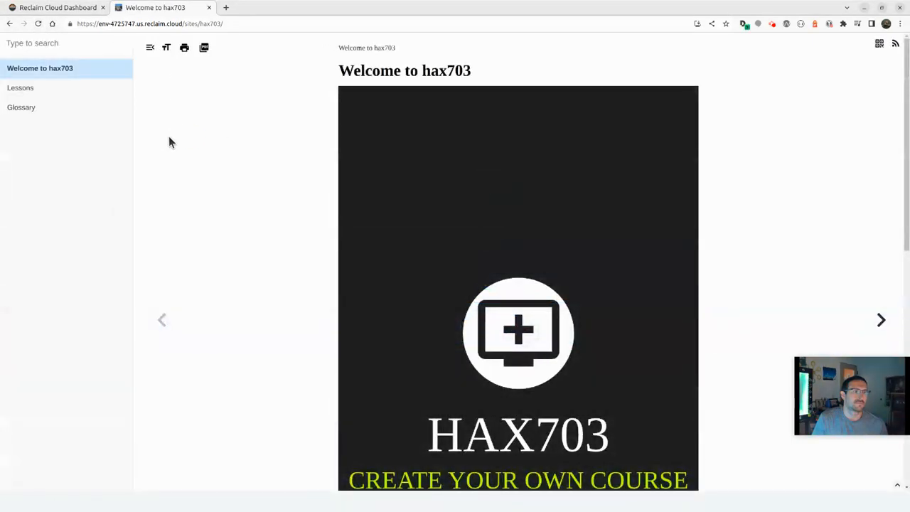
pyautogui.moveTo(528, 44)
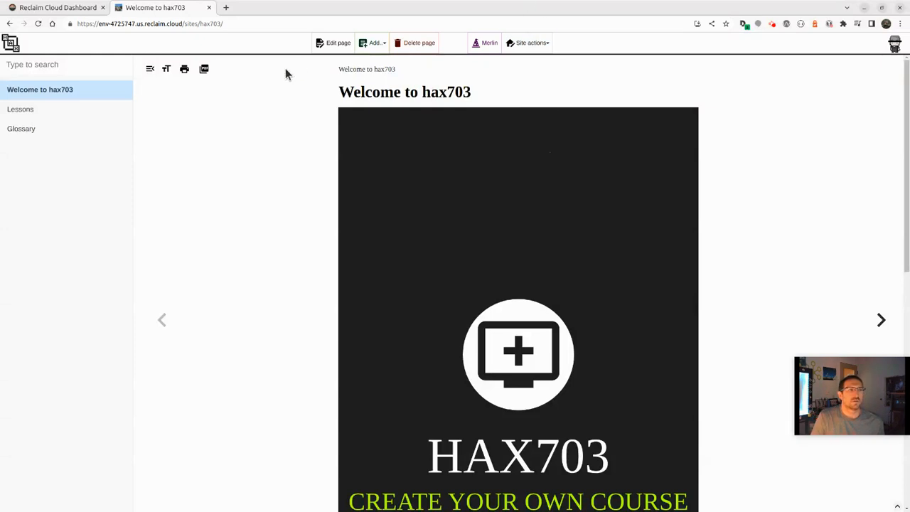
pyautogui.scroll(-4, 268, 203)
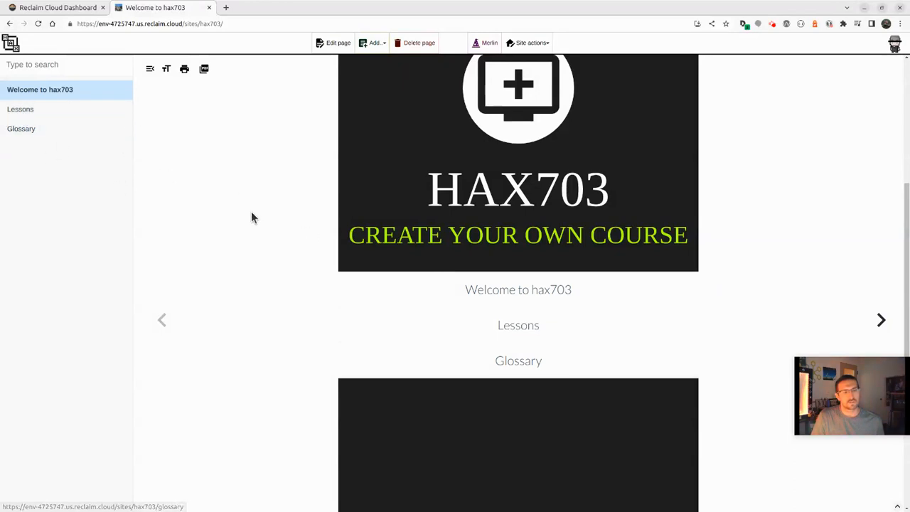
pyautogui.scroll(3, 256, 245)
pyautogui.scroll(1, 256, 243)
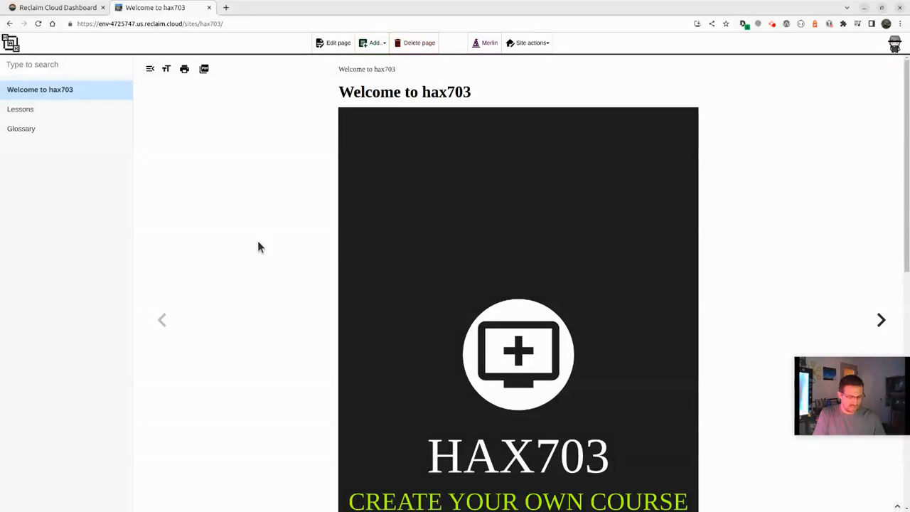
# Step: Open oer.courses.science.psu.edu in a new tab and go to the PHYS 212 Electricity and Magnetism course
pyautogui.hotkey('ctrl', 't')
pyautogui.write('oer.co')
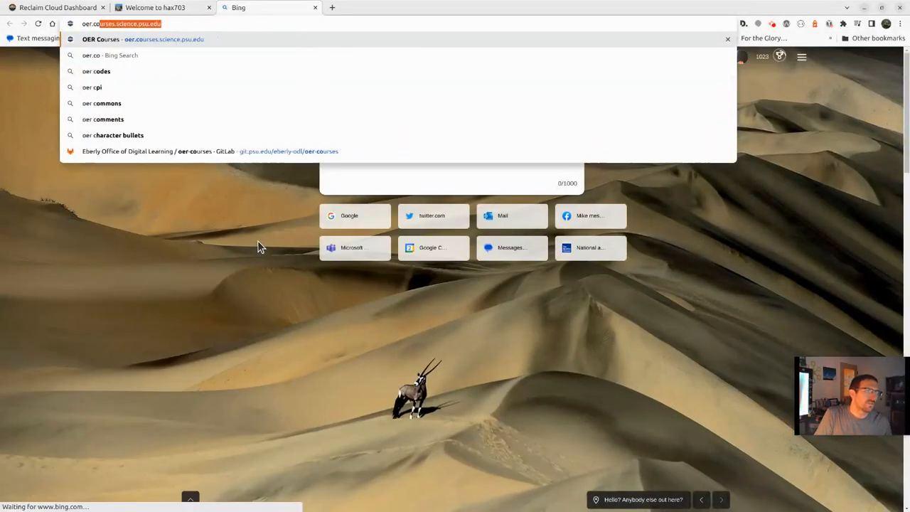
pyautogui.write('ur')
pyautogui.press('Return')
pyautogui.scroll(-2, 335, 160)
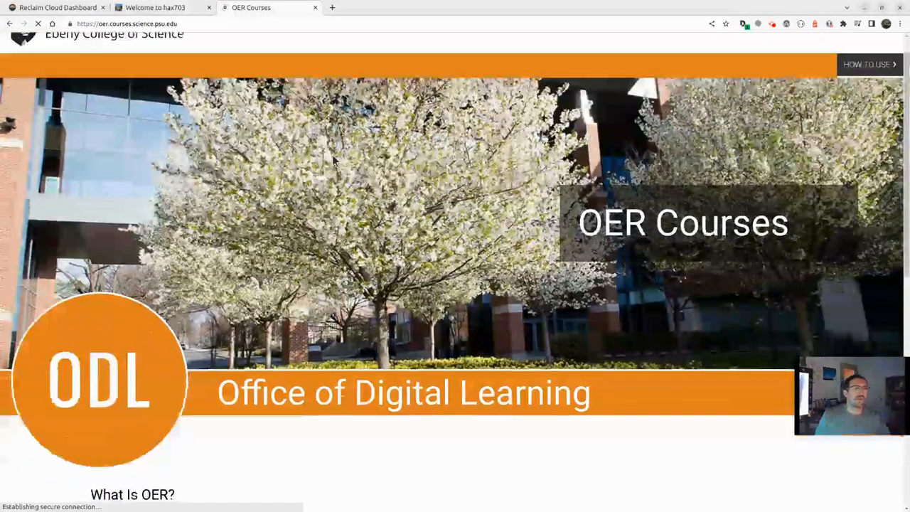
pyautogui.scroll(-6, 346, 194)
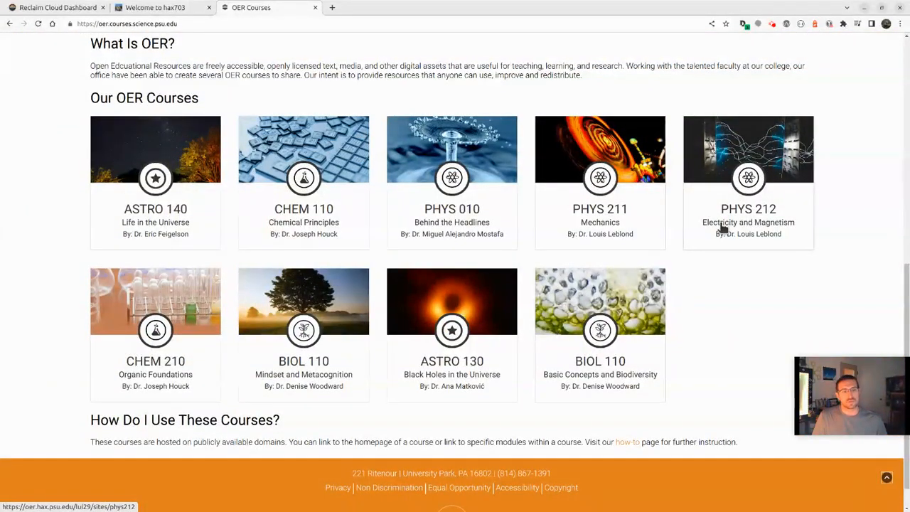
pyautogui.click(722, 226)
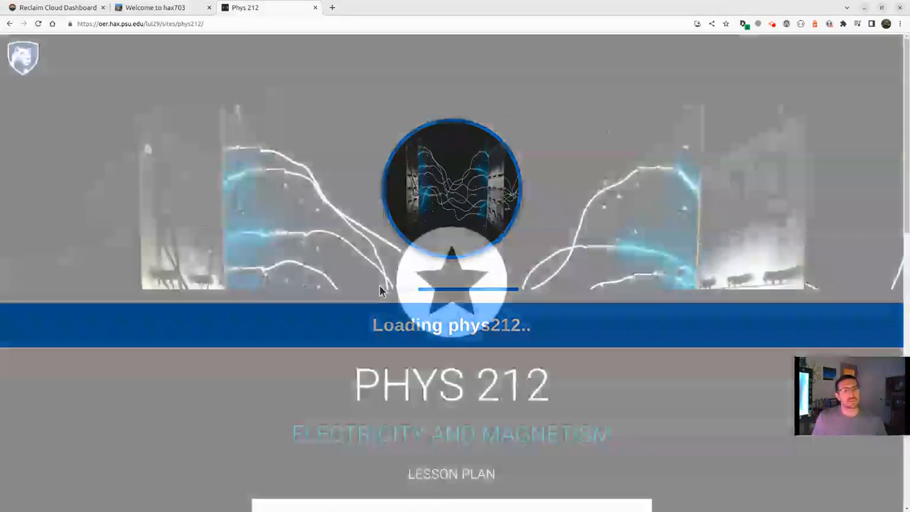
# Step: Open the Week 7 Dielectrics, Currents and Resistances lesson and view its Check your Understanding and Problem Solving Videos pages
pyautogui.scroll(-3, 184, 306)
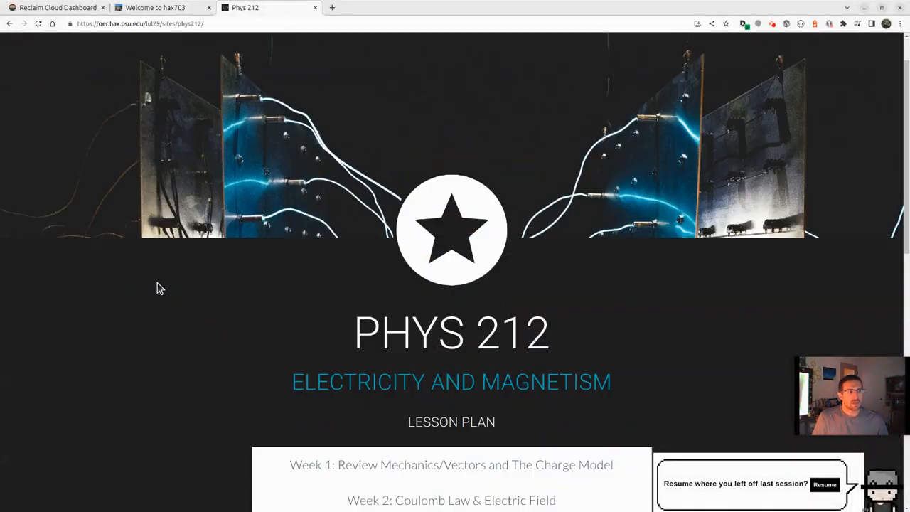
pyautogui.scroll(-7, 202, 285)
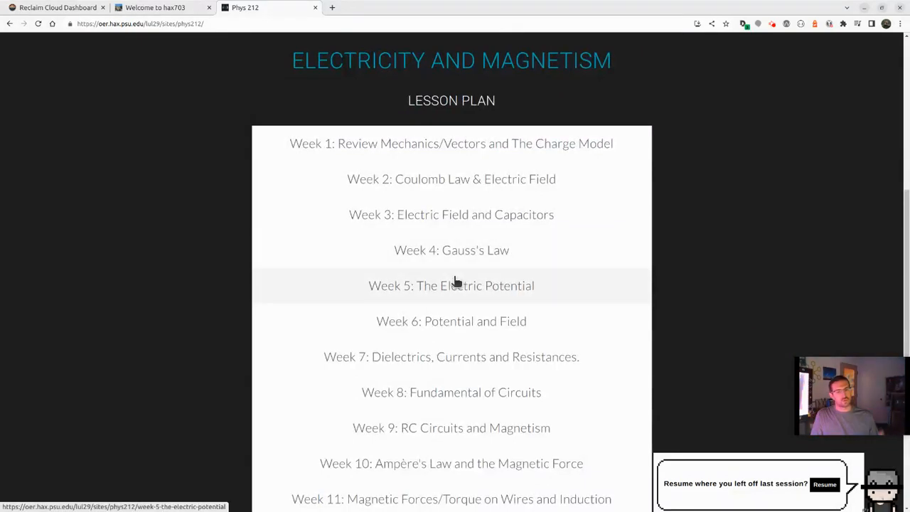
pyautogui.scroll(-3, 443, 273)
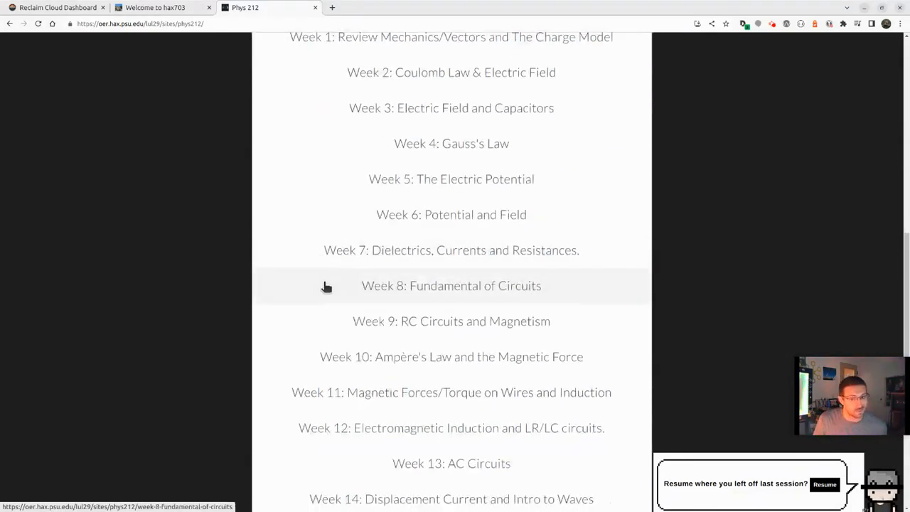
pyautogui.click(433, 258)
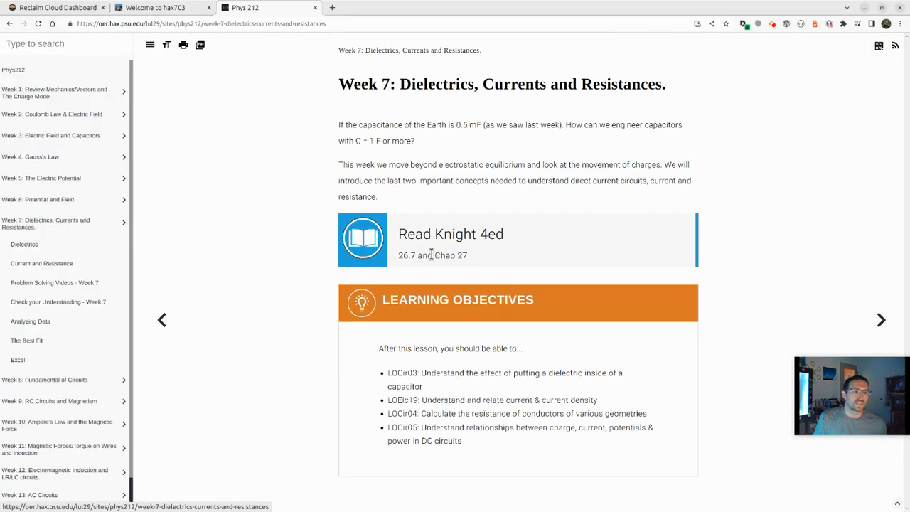
pyautogui.click(70, 307)
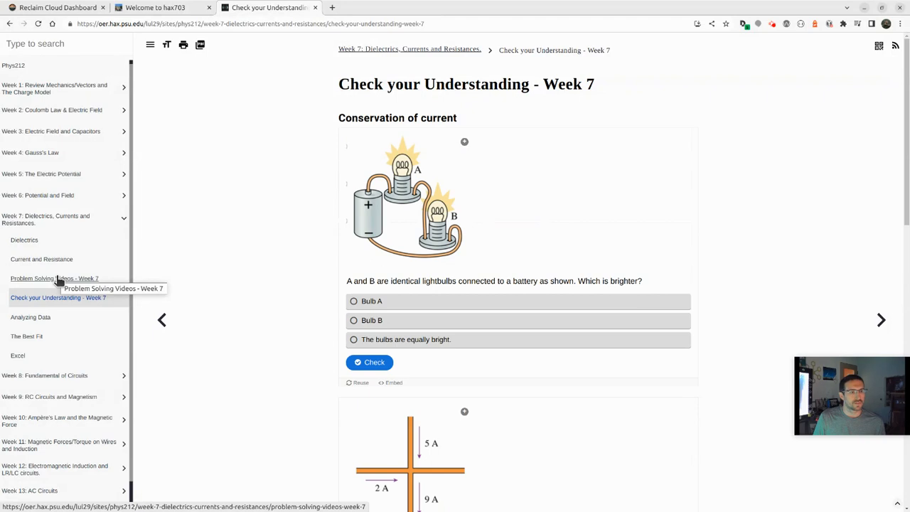
pyautogui.click(59, 279)
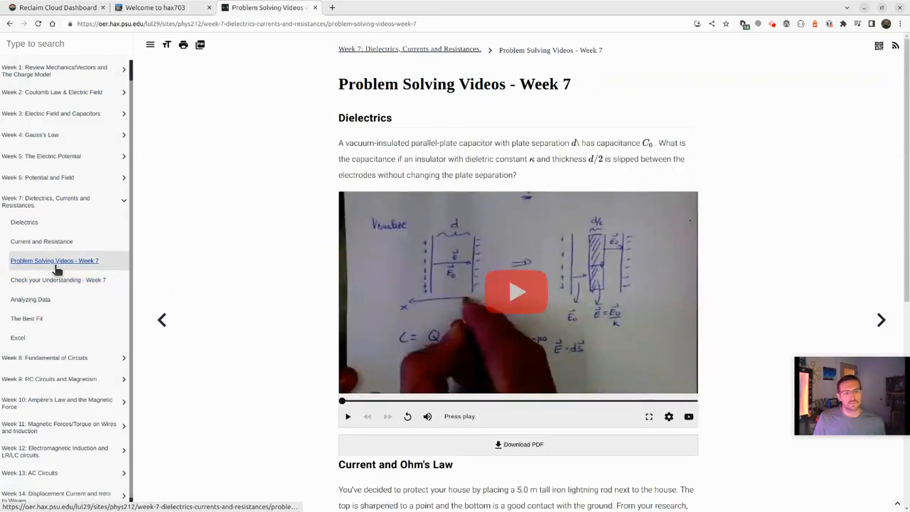
# Step: Open the Current and Resistance page of the Week 7 lesson and look through its content down to the end
pyautogui.click(63, 241)
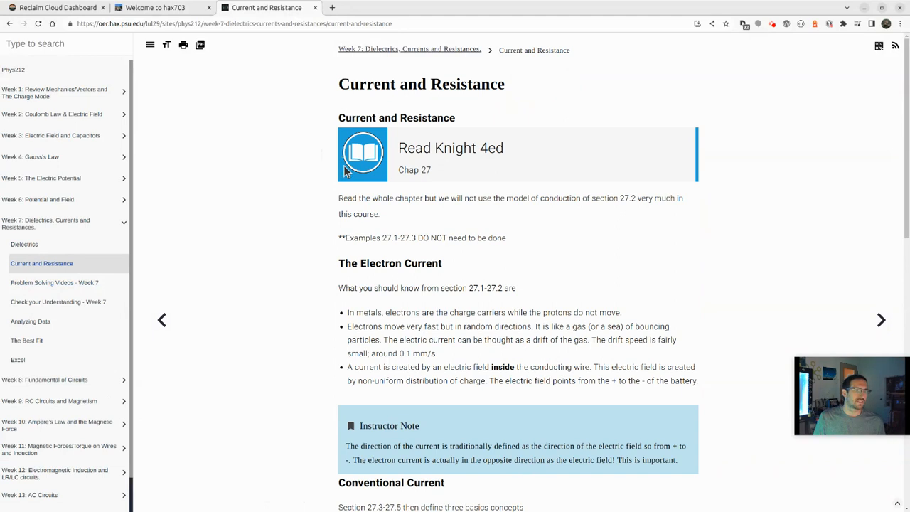
pyautogui.scroll(-1, 288, 162)
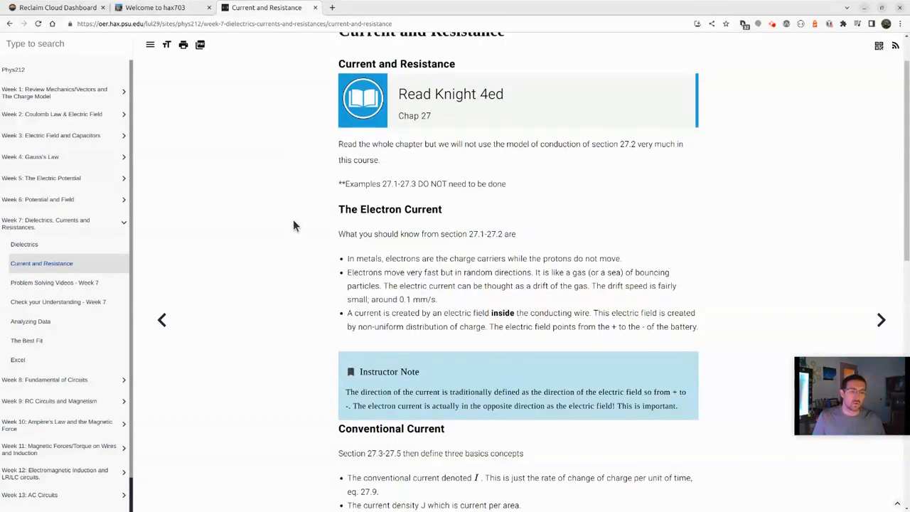
pyautogui.scroll(-8, 295, 221)
pyautogui.scroll(-9, 328, 269)
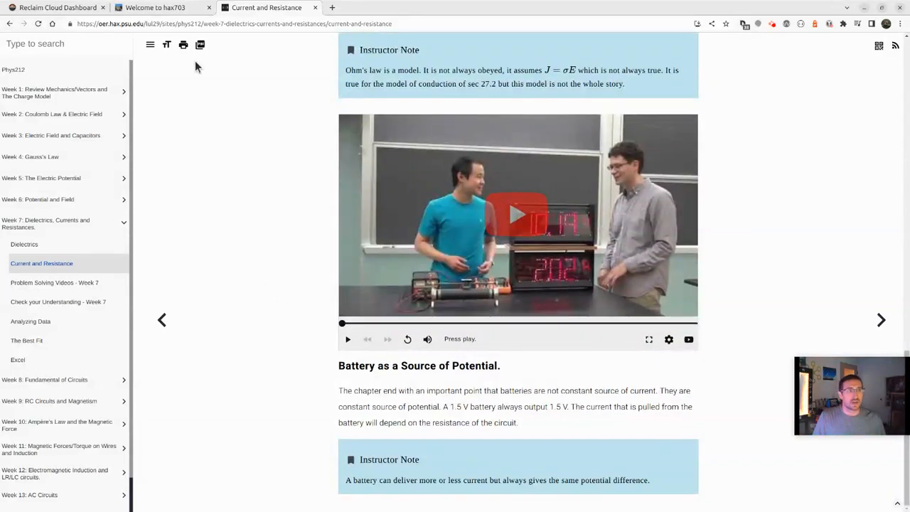
# Step: Return to the hax703 site and open its Lessons page
pyautogui.click(174, 8)
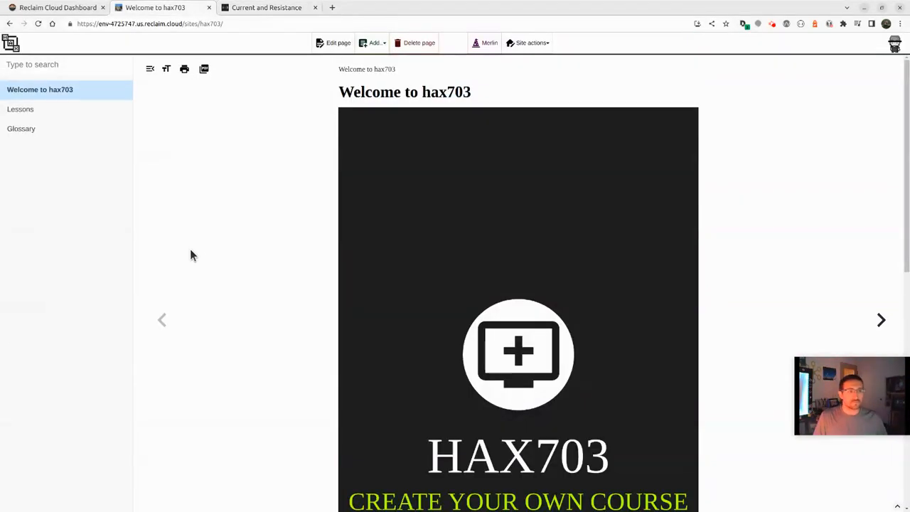
pyautogui.click(57, 119)
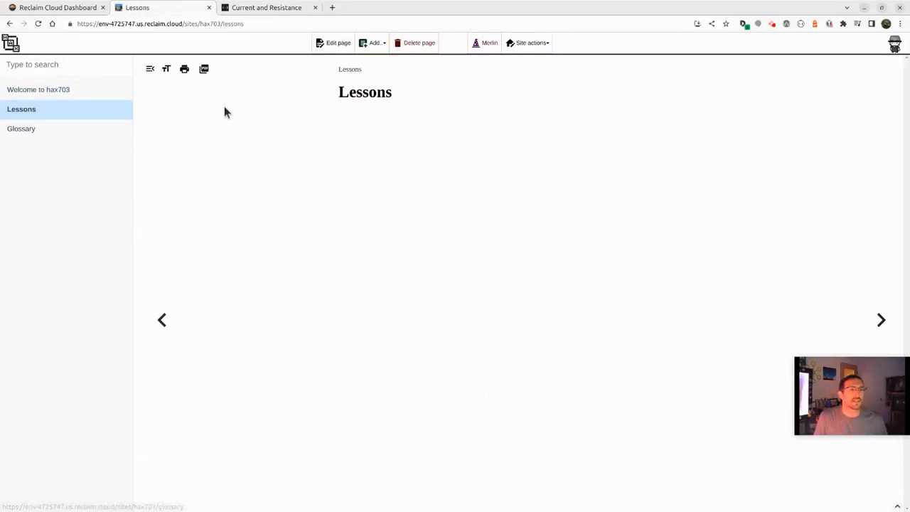
# Step: Add a child page under Lessons and delete that page again
pyautogui.click(373, 42)
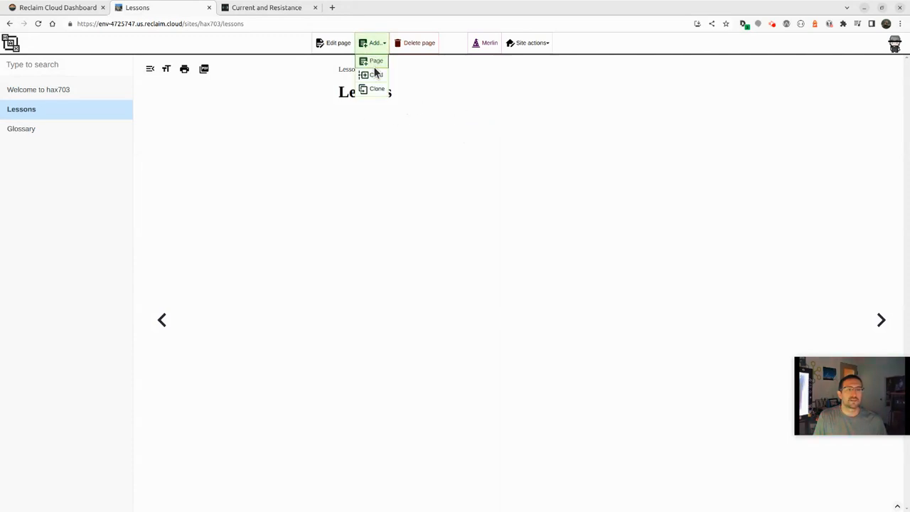
pyautogui.click(375, 77)
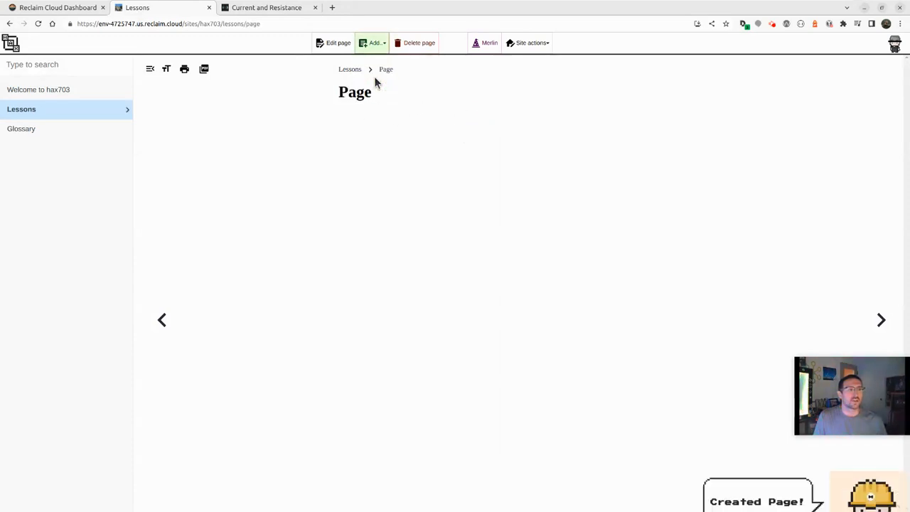
pyautogui.click(370, 44)
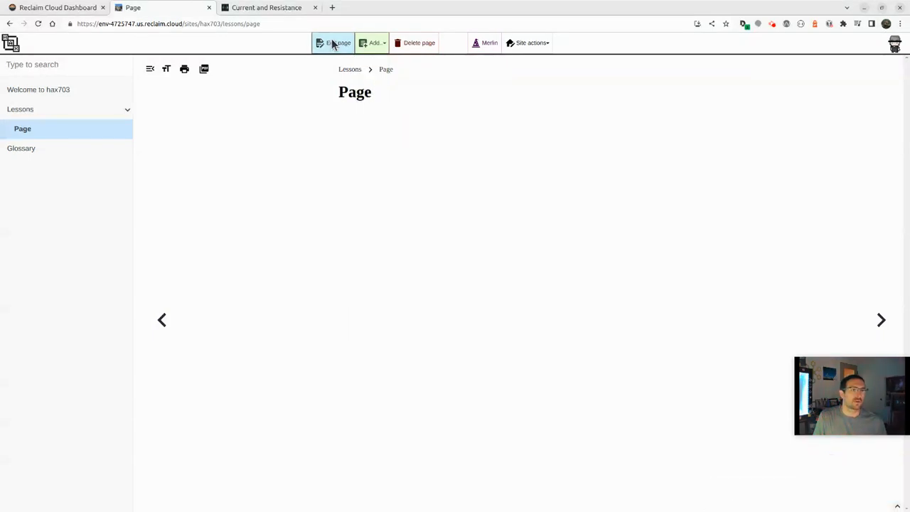
pyautogui.click(413, 44)
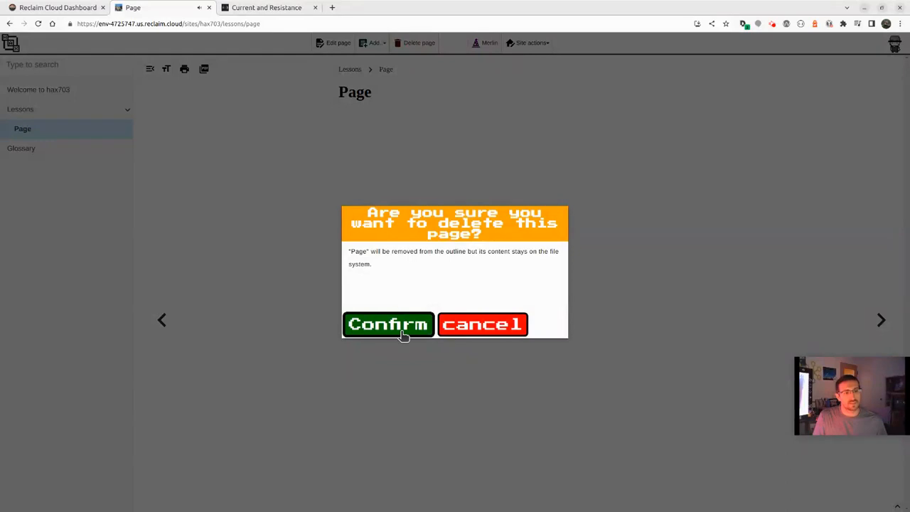
pyautogui.click(382, 332)
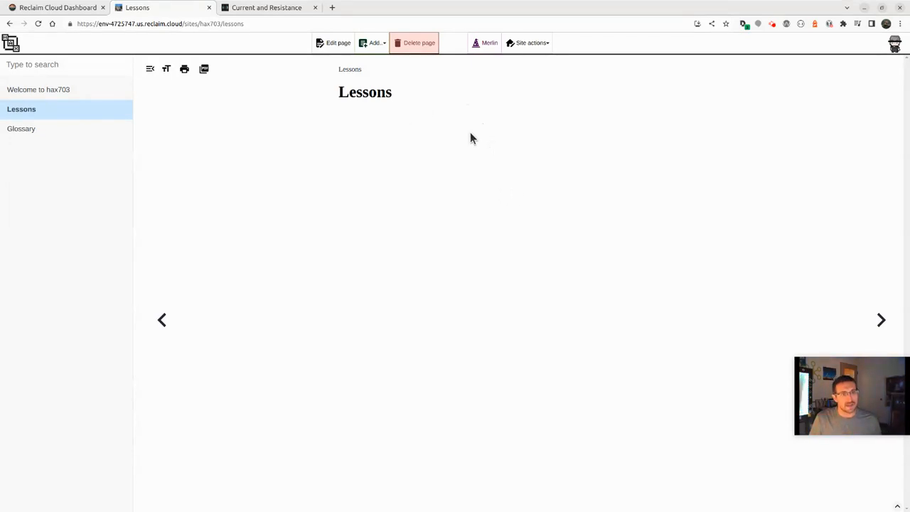
# Step: In the Outline designer, add a page nested under Lessons and name it Introduction
pyautogui.click(530, 48)
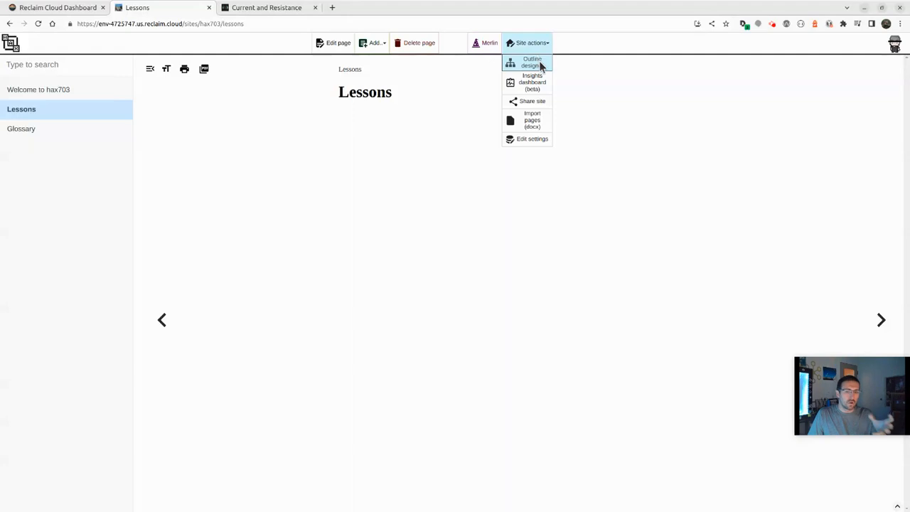
pyautogui.click(531, 64)
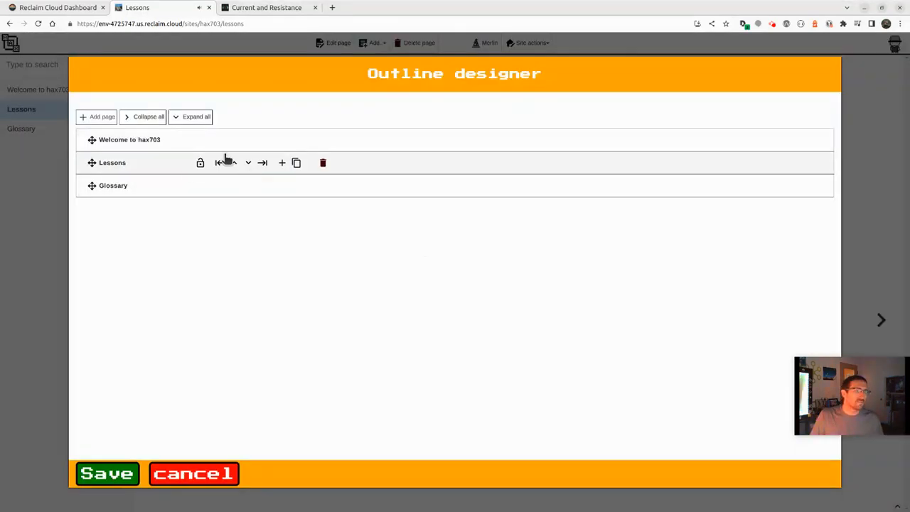
pyautogui.click(282, 163)
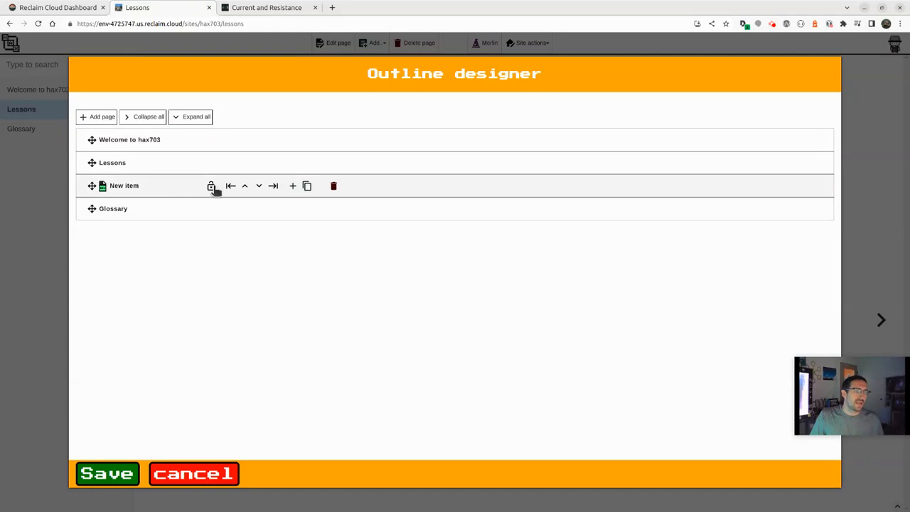
pyautogui.click(273, 187)
pyautogui.click(111, 189)
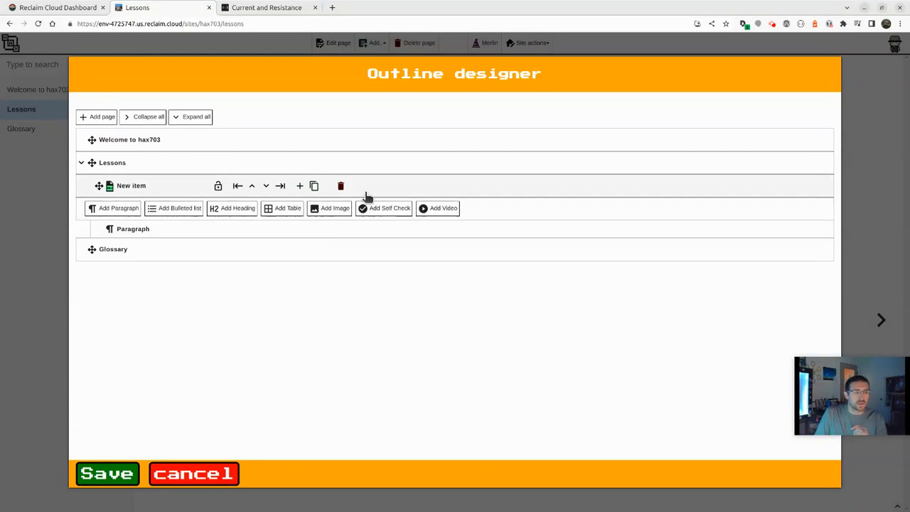
pyautogui.doubleClick(131, 186)
pyautogui.press('BackSpace')
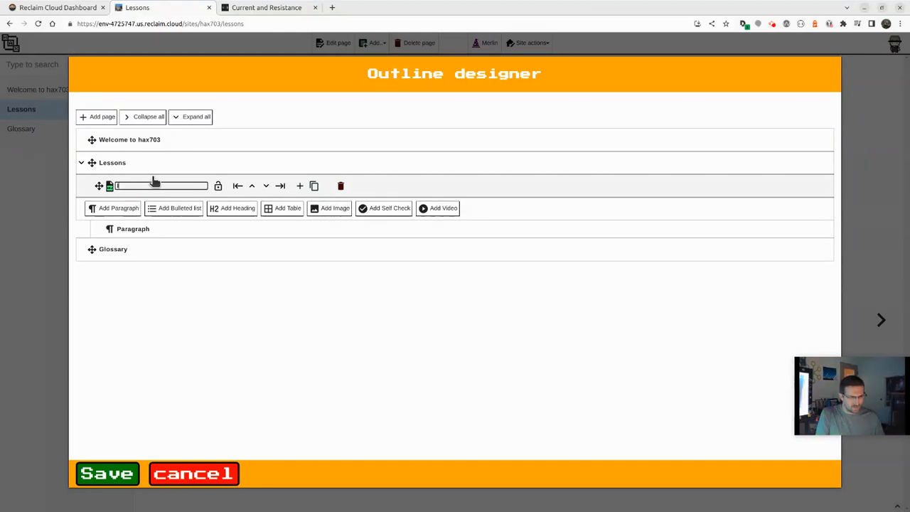
pyautogui.press('Return')
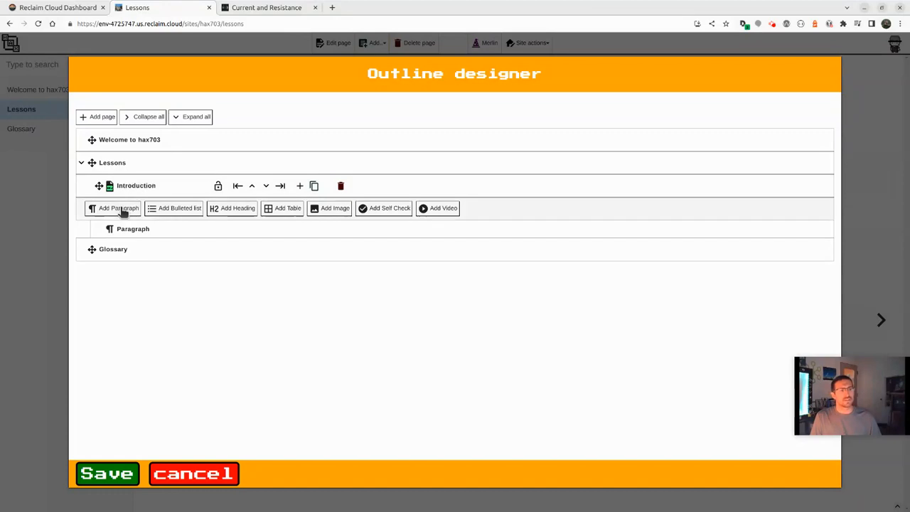
# Step: Add a bulleted list, a video and a second paragraph to the Introduction page, ordered below its first paragraph
pyautogui.click(180, 212)
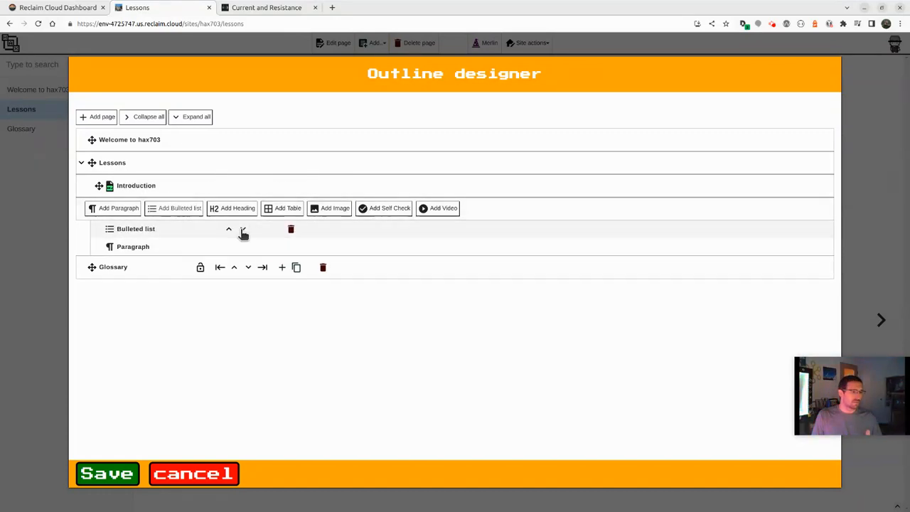
pyautogui.click(243, 231)
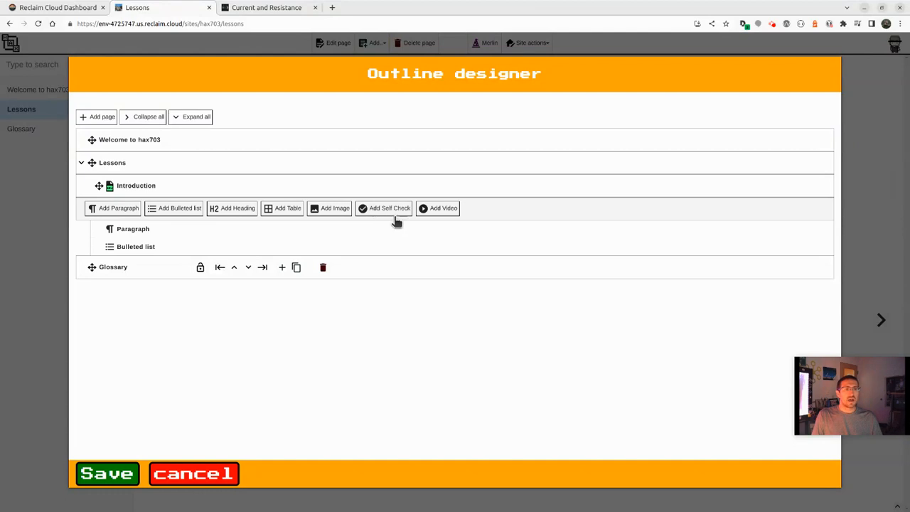
pyautogui.click(435, 207)
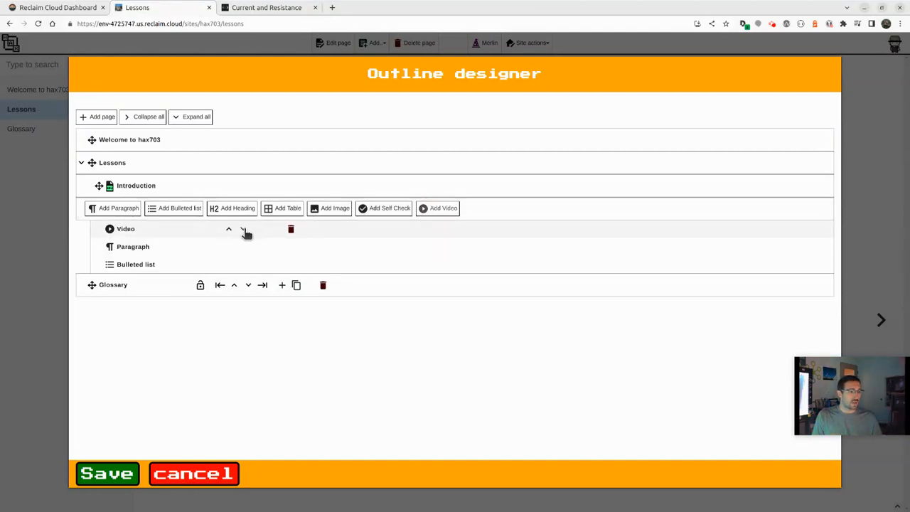
pyautogui.click(243, 230)
pyautogui.click(244, 249)
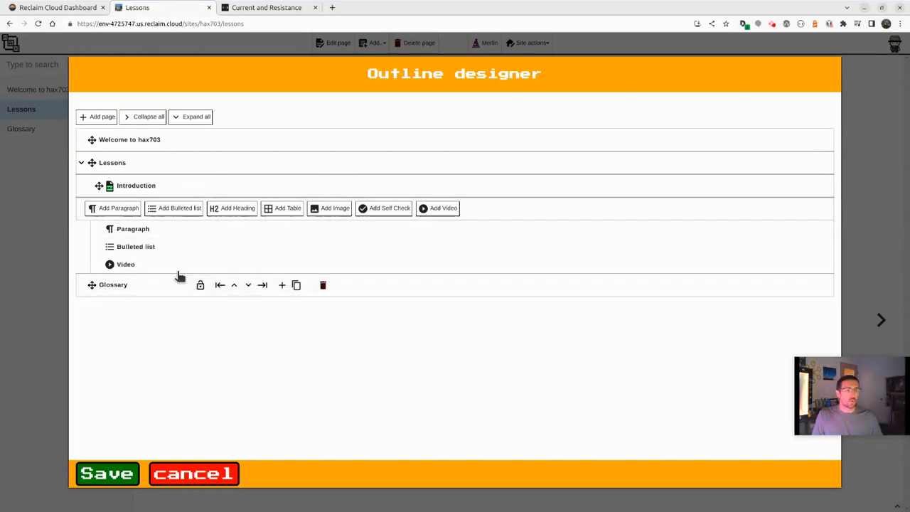
pyautogui.click(112, 209)
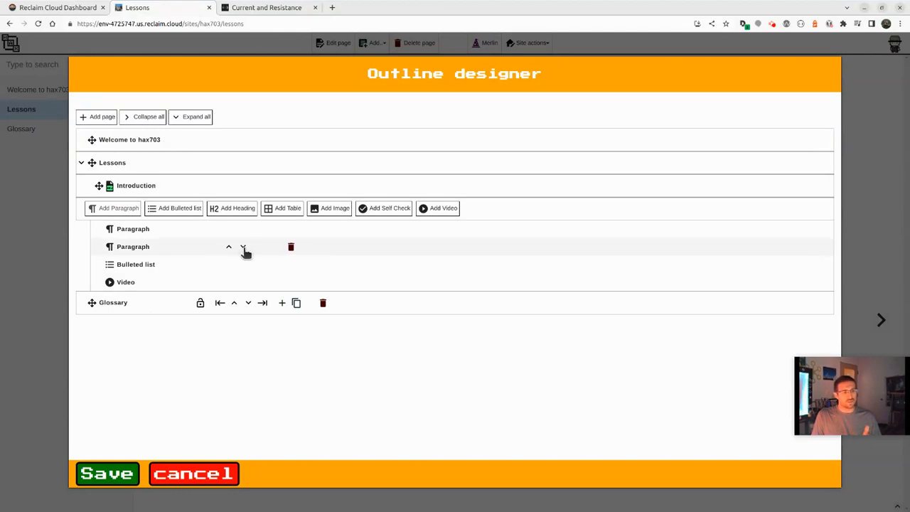
pyautogui.click(243, 248)
pyautogui.click(244, 265)
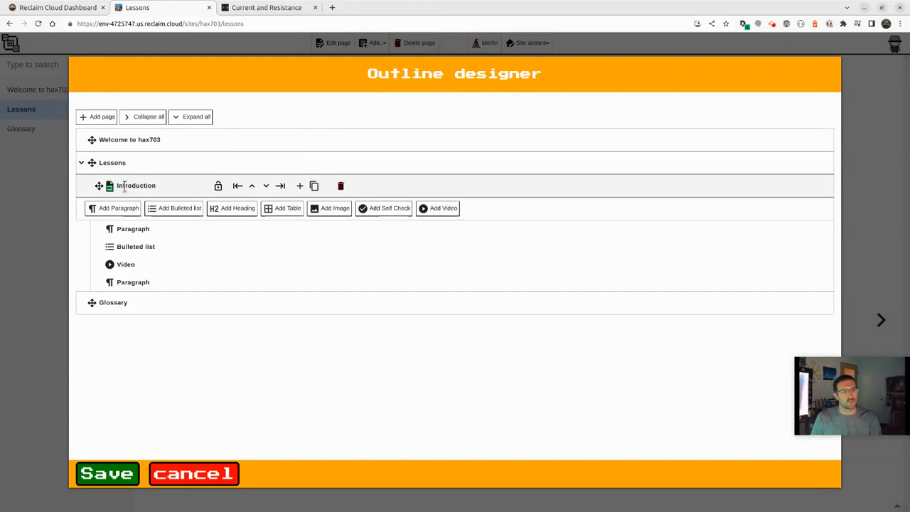
# Step: Add a page after Introduction in the outline and name it "What is HAX?"
pyautogui.click(300, 187)
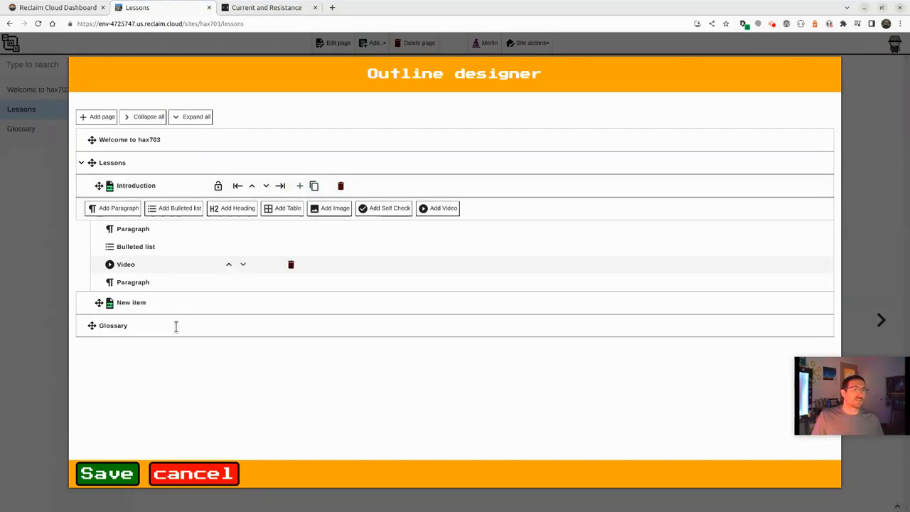
pyautogui.click(128, 303)
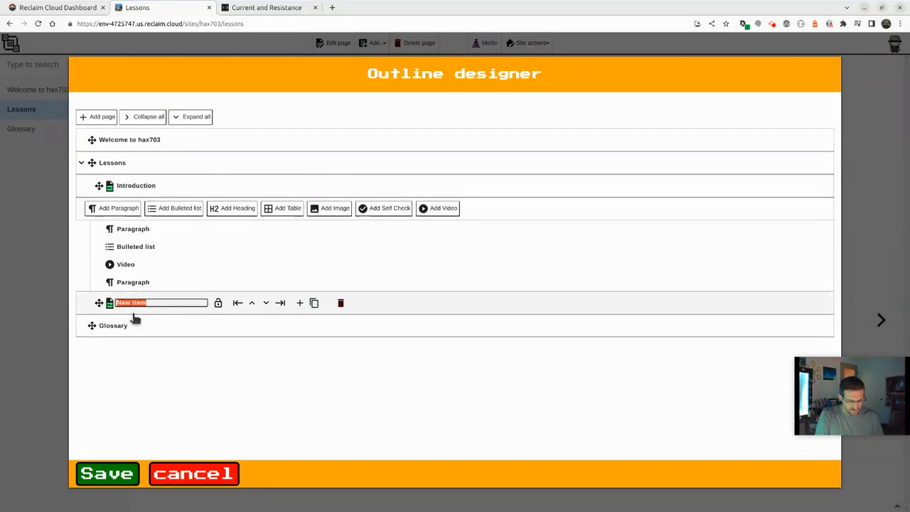
pyautogui.write('What is HAX?')
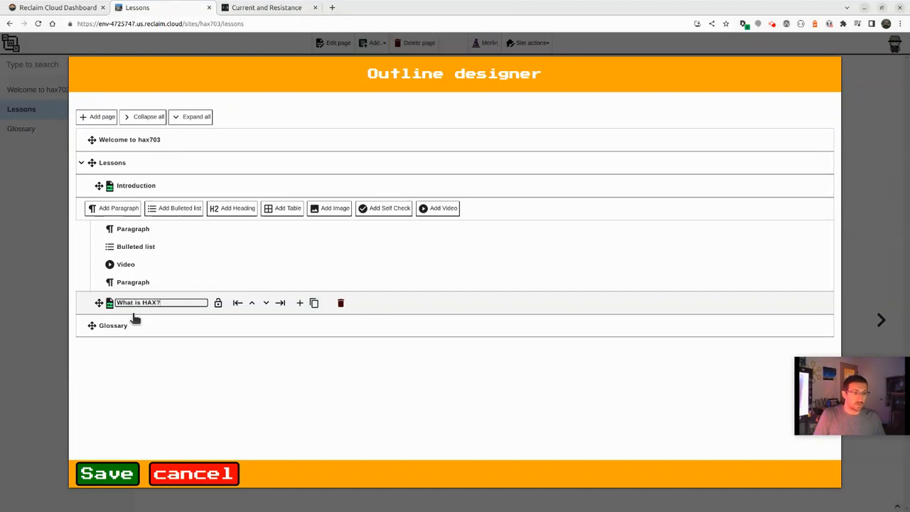
pyautogui.press('Return')
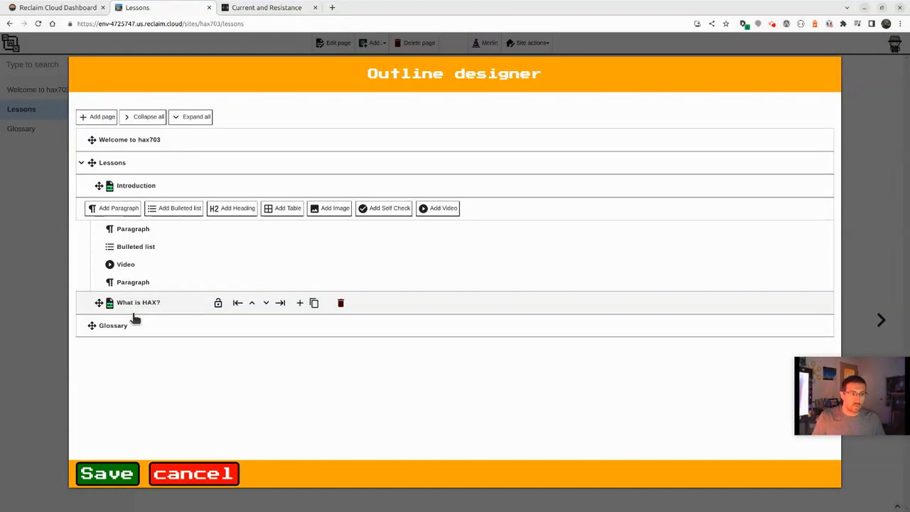
# Step: Show the contents of the What is HAX? page and add a heading above its paragraph and an image below it
pyautogui.click(109, 306)
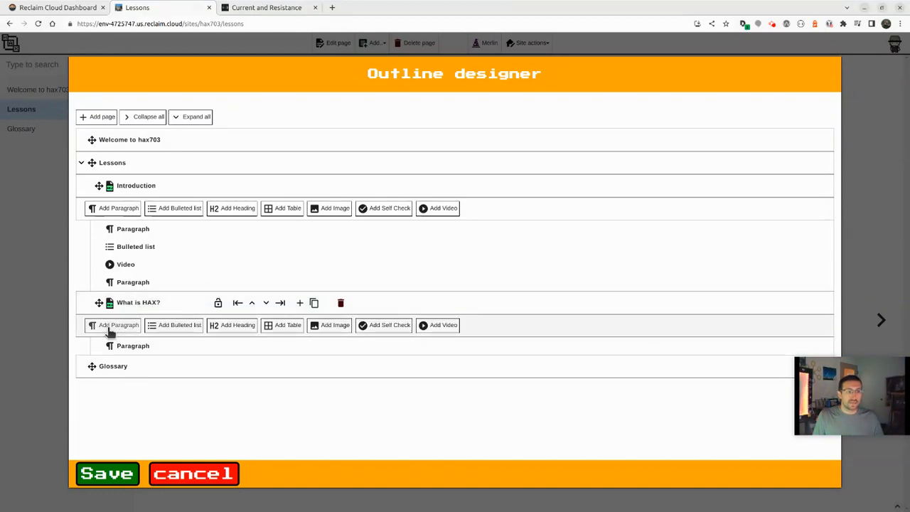
pyautogui.click(220, 325)
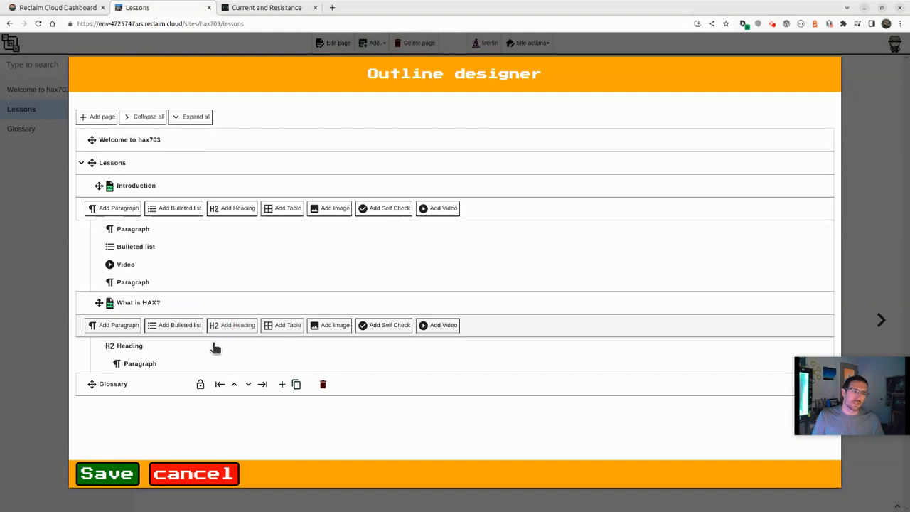
pyautogui.click(338, 325)
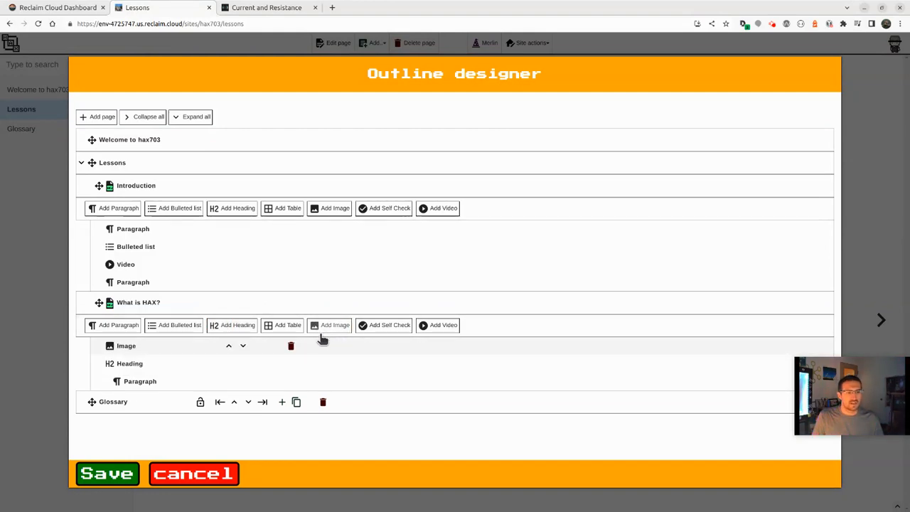
pyautogui.click(247, 346)
pyautogui.click(246, 346)
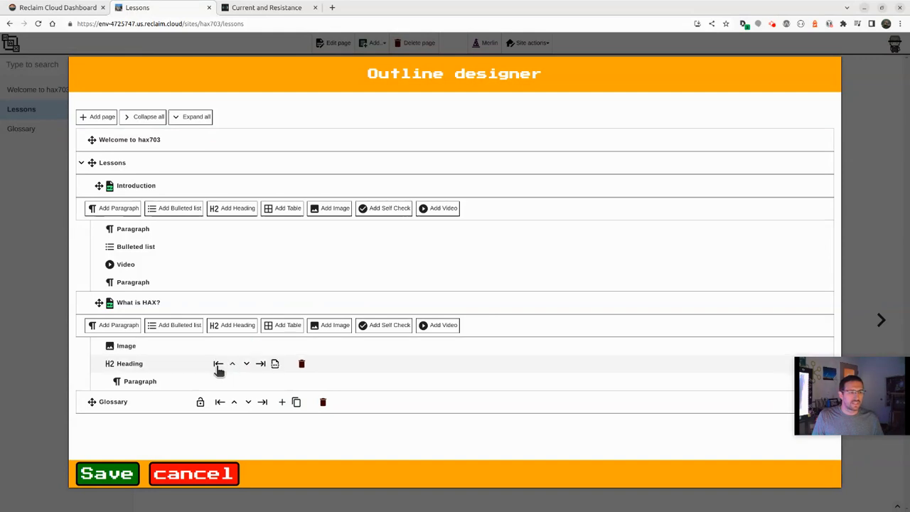
pyautogui.click(243, 345)
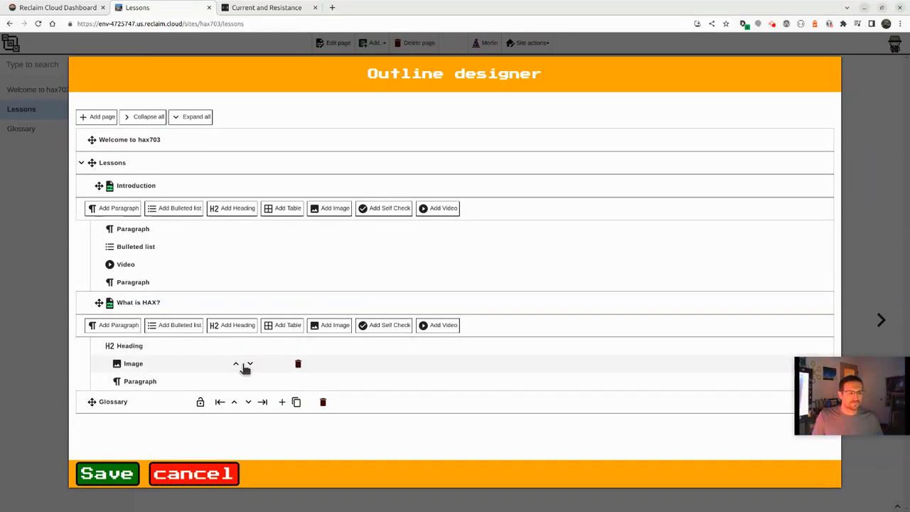
pyautogui.click(244, 364)
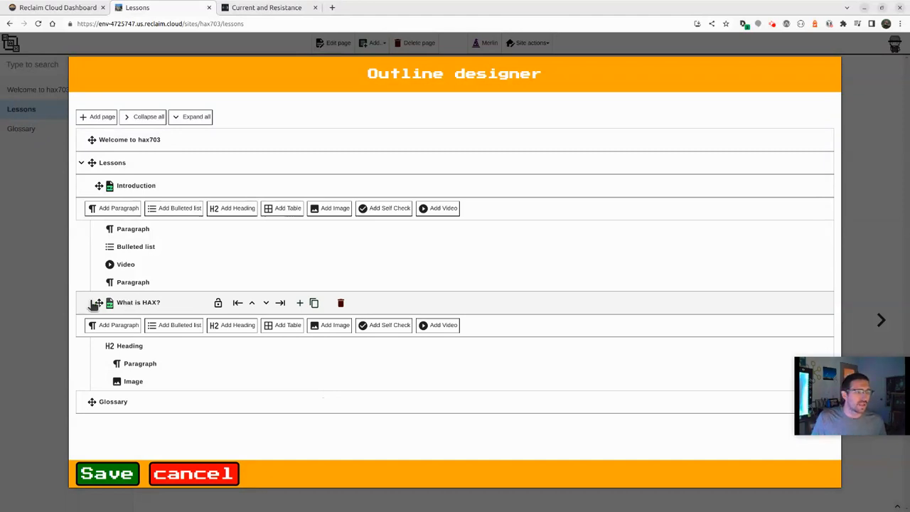
# Step: Add another page nested under What is HAX? and collapse that branch of the outline
pyautogui.click(282, 164)
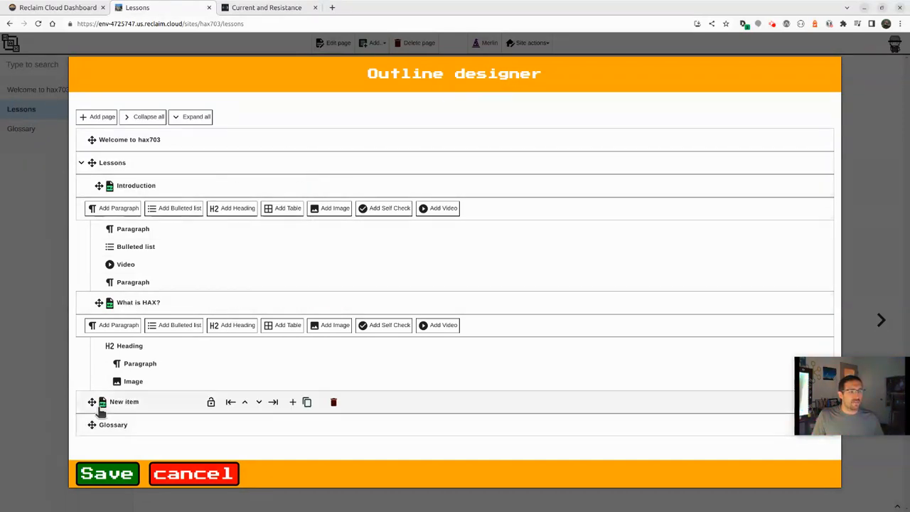
pyautogui.click(274, 403)
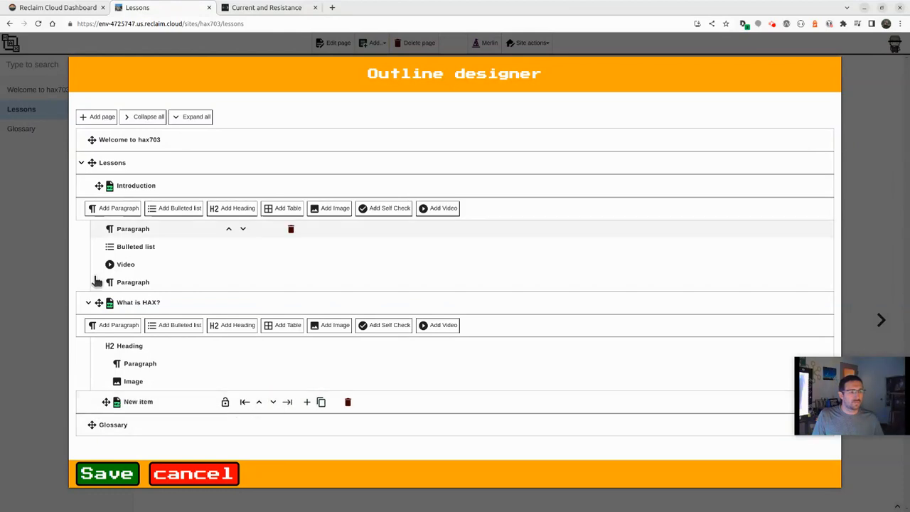
pyautogui.click(87, 304)
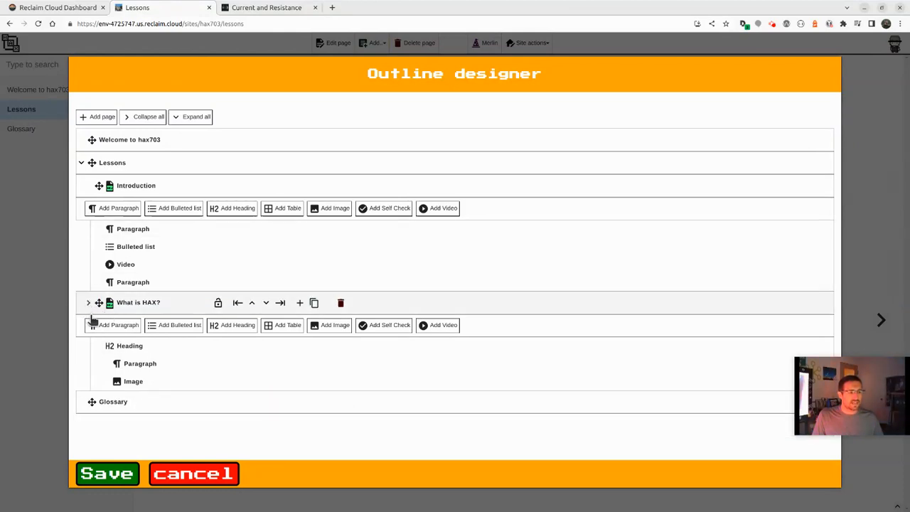
# Step: Hide the What is HAX? page's contents, expand its branch and rename the nested page "So many things.."
pyautogui.click(110, 305)
pyautogui.click(88, 303)
pyautogui.click(89, 303)
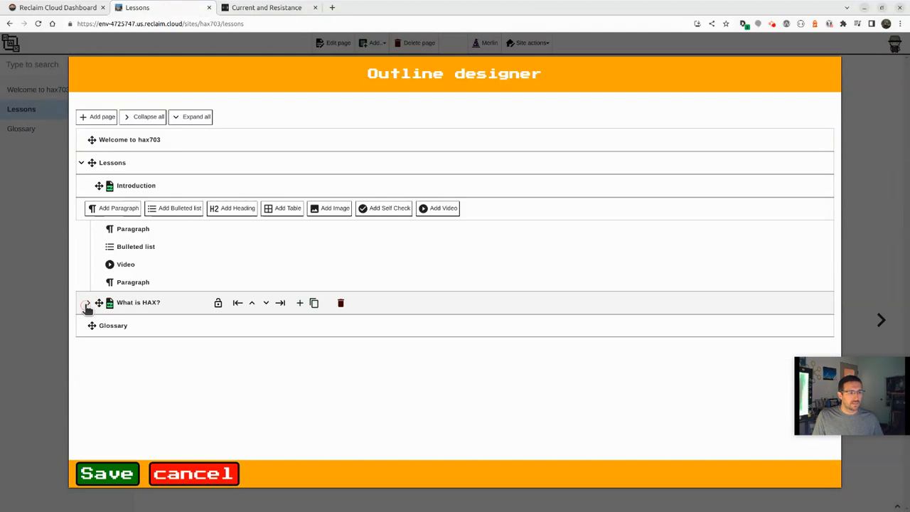
pyautogui.click(88, 303)
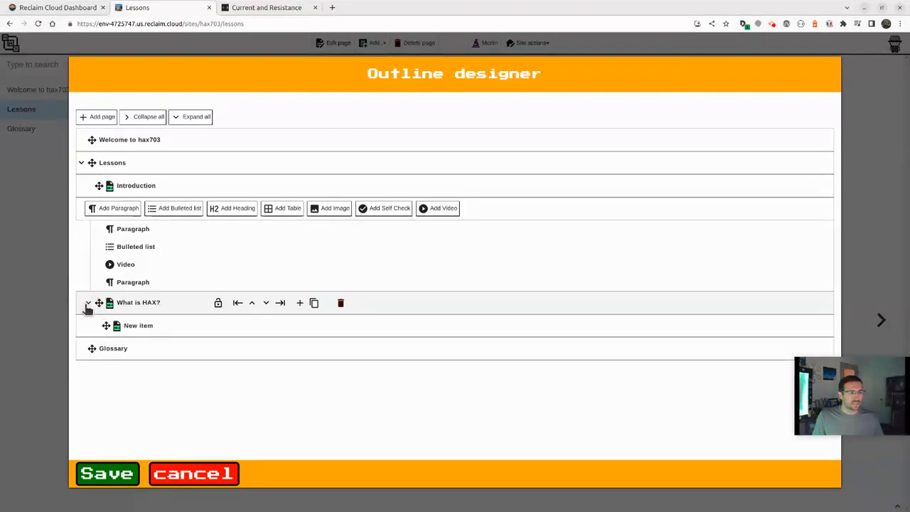
pyautogui.click(134, 326)
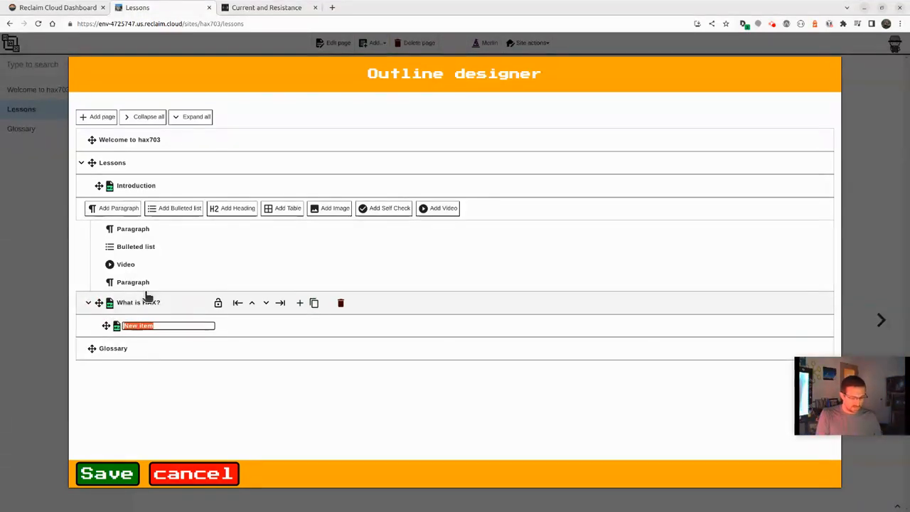
pyautogui.write('So man')
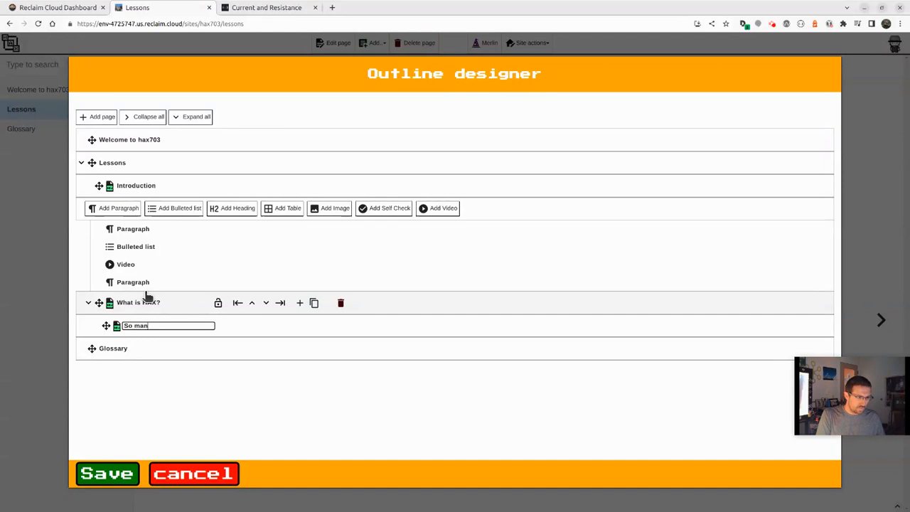
pyautogui.write('y things..')
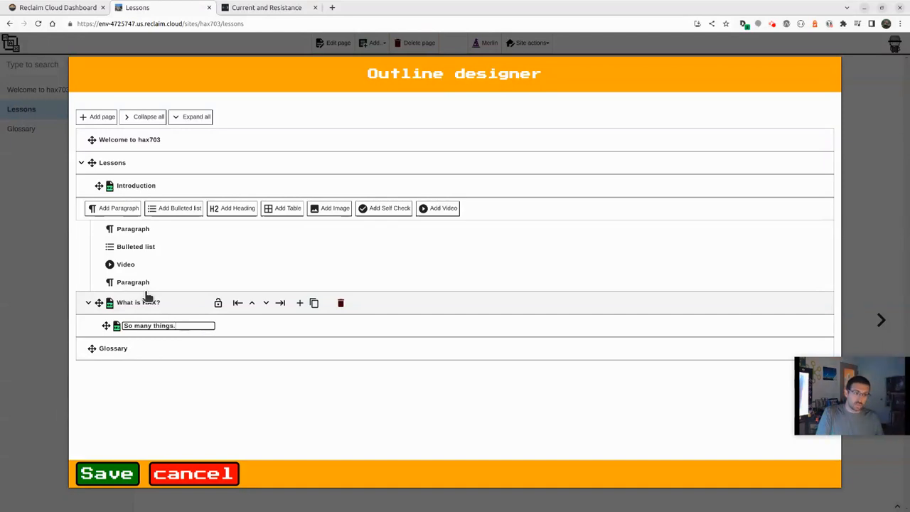
pyautogui.press('Return')
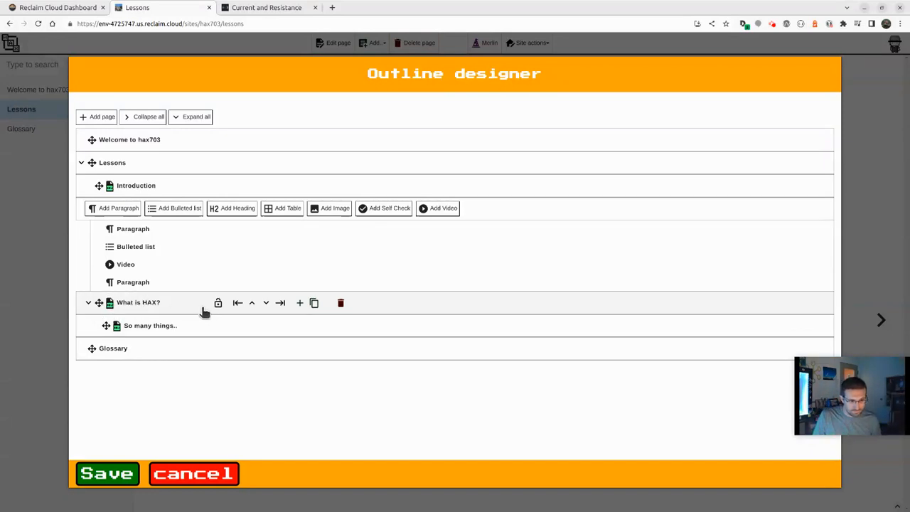
# Step: Add a page after What is HAX? at the same level in the outline and name it "Summary"
pyautogui.click(300, 303)
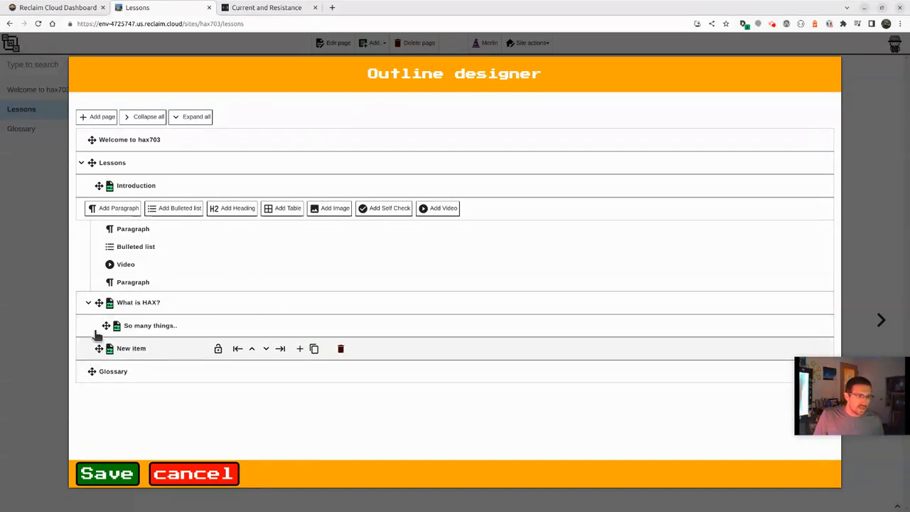
pyautogui.click(88, 302)
pyautogui.click(88, 302)
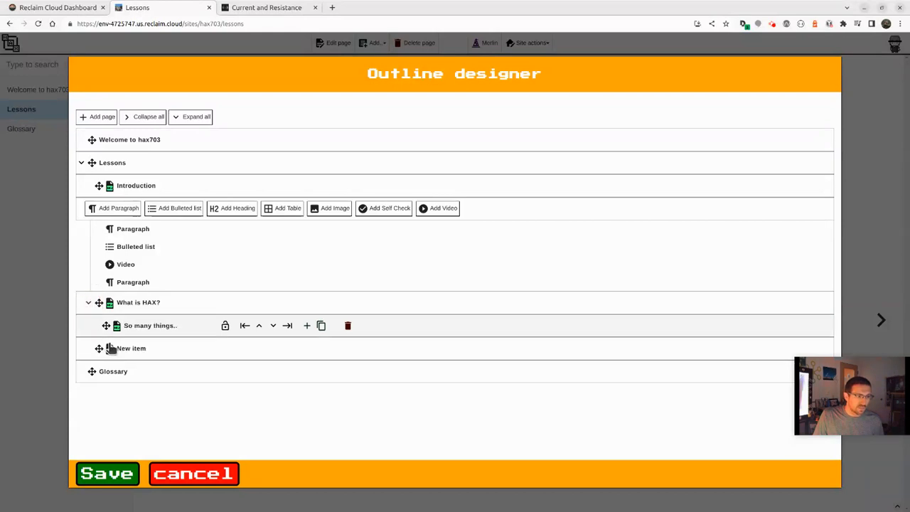
pyautogui.doubleClick(126, 348)
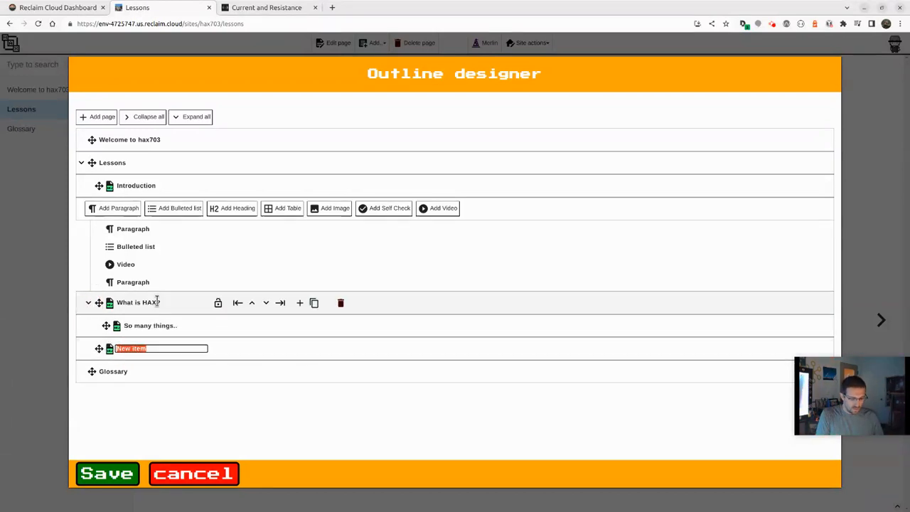
pyautogui.write('Summary')
pyautogui.press('Return')
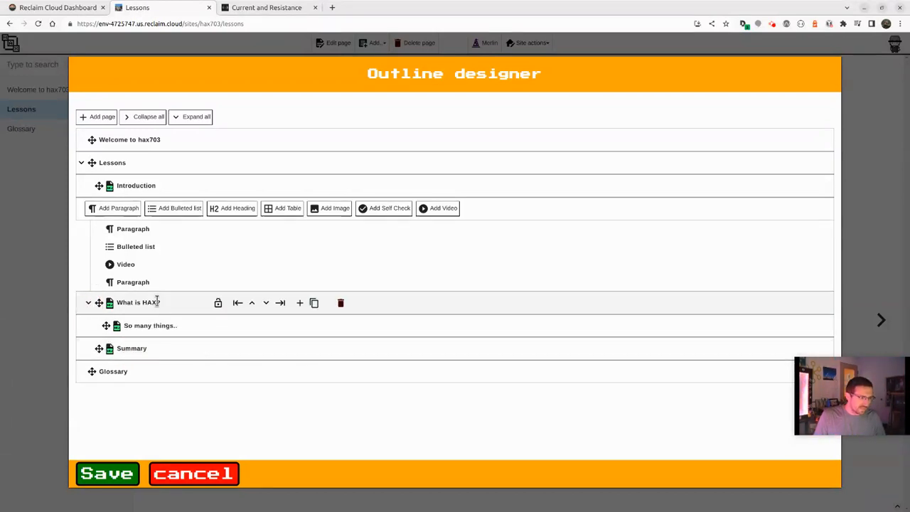
# Step: Add a self check and a table above the Summary page's paragraph, and save the outline with its new pages
pyautogui.click(110, 350)
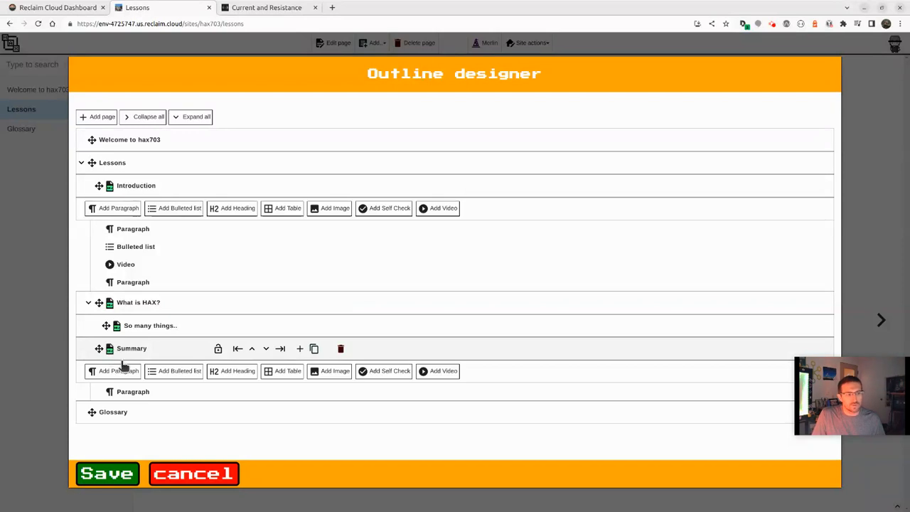
pyautogui.click(385, 377)
pyautogui.click(287, 371)
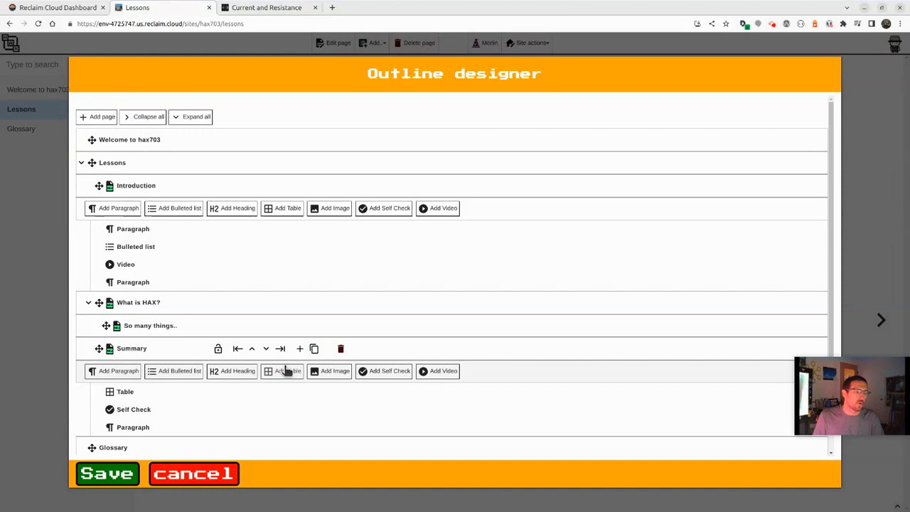
pyautogui.click(114, 488)
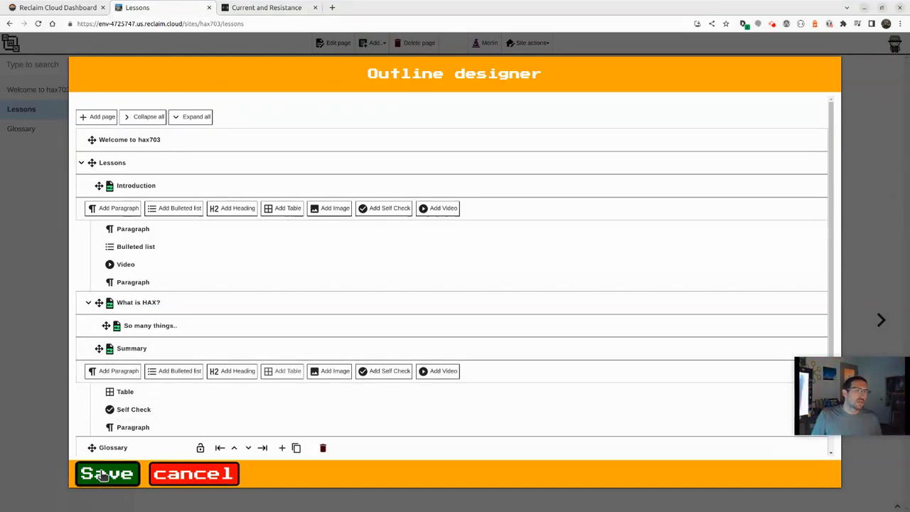
pyautogui.click(528, 108)
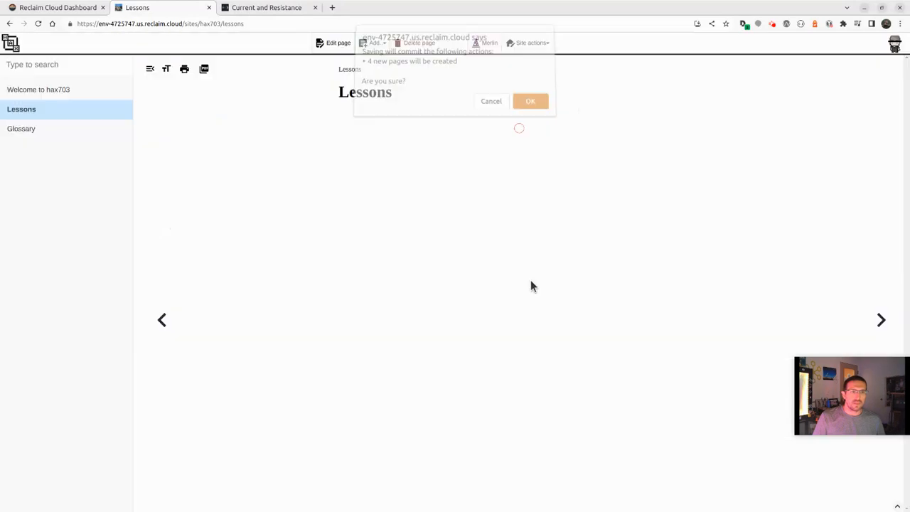
# Step: Review the new Introduction, What is HAX?, So many things.. and Summary pages, including the self check's answer
pyautogui.click(128, 114)
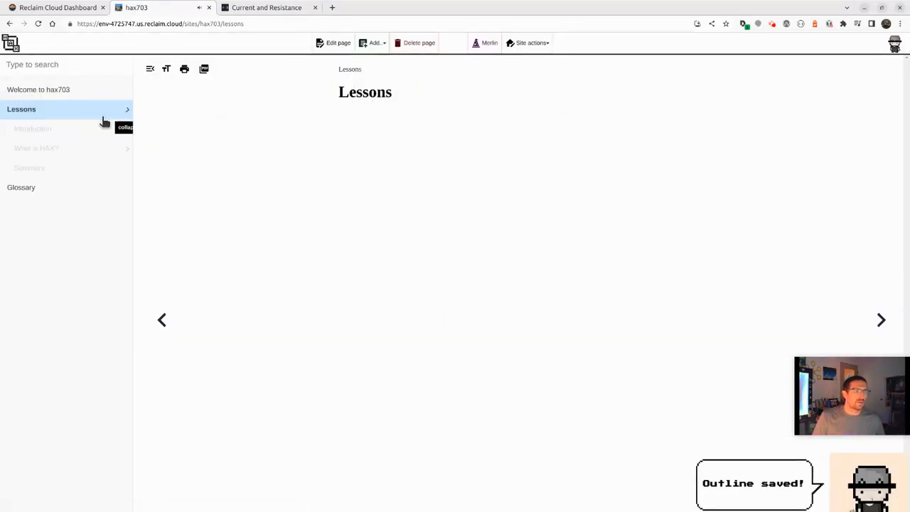
pyautogui.click(44, 137)
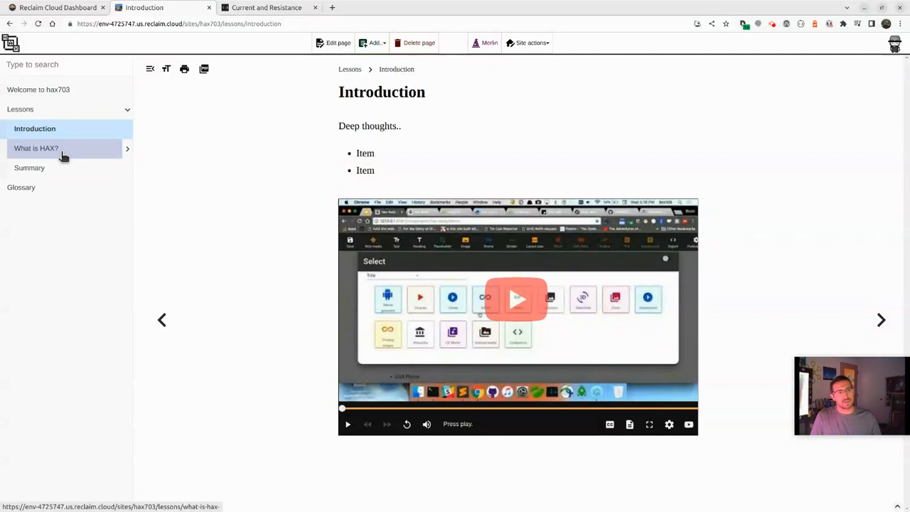
pyautogui.click(63, 152)
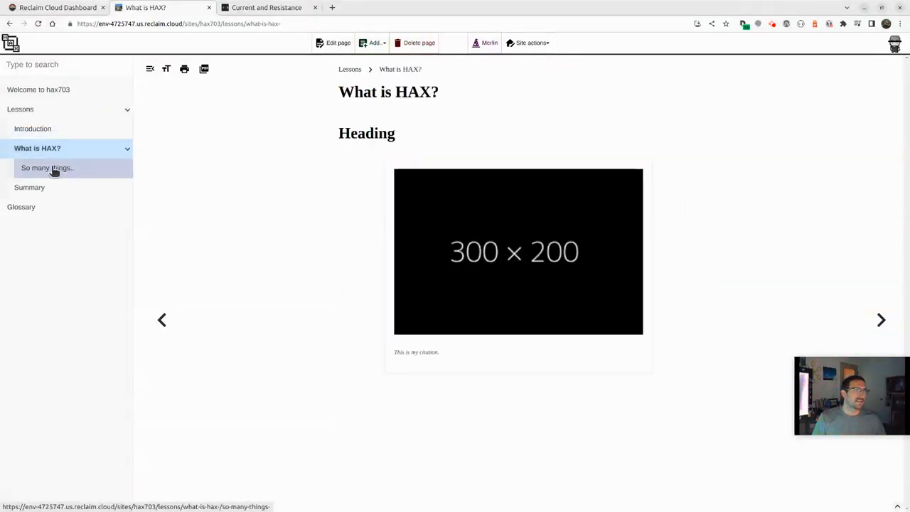
pyautogui.click(54, 170)
pyautogui.click(49, 191)
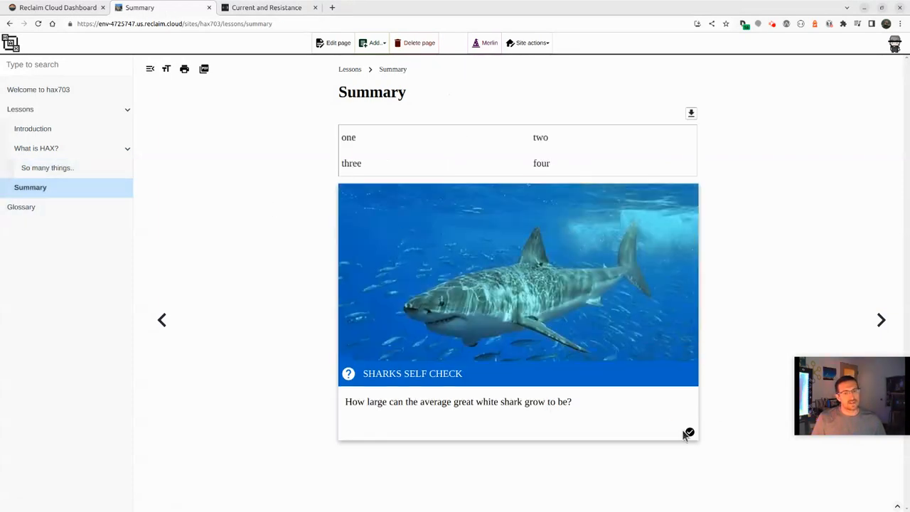
pyautogui.click(688, 433)
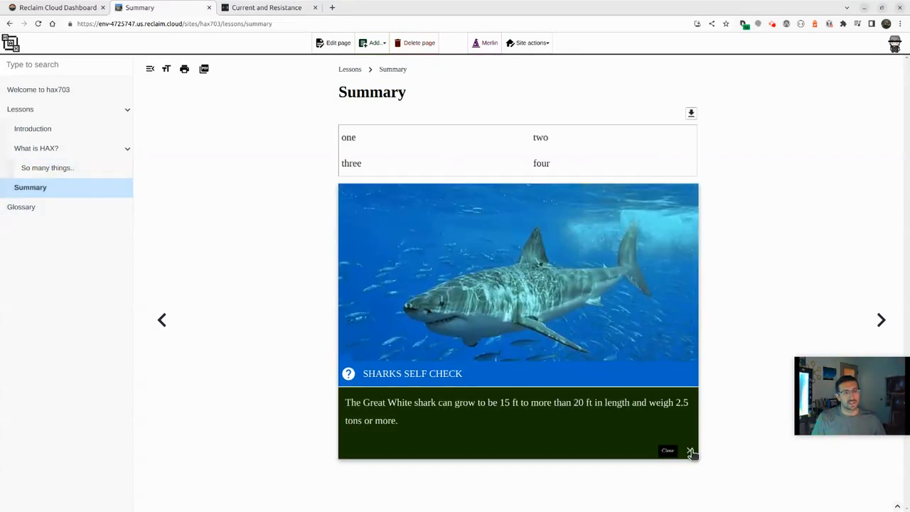
pyautogui.click(690, 452)
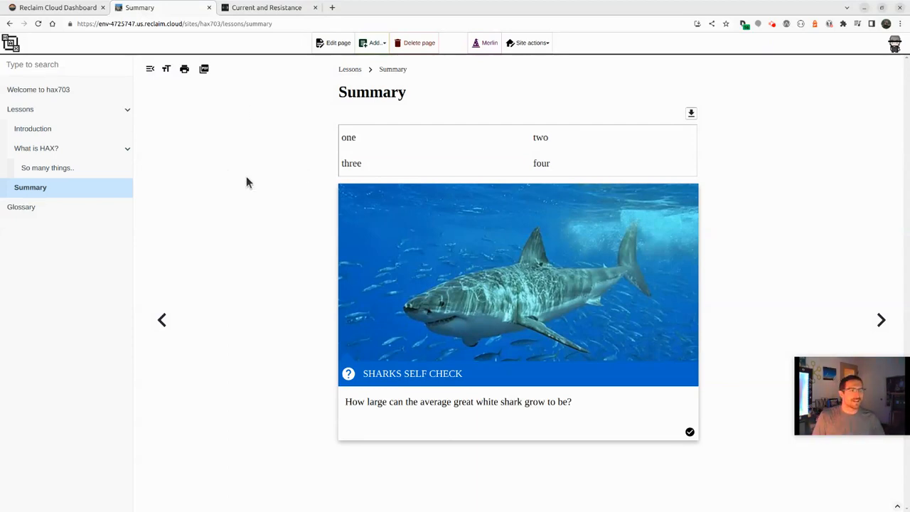
# Step: Open the Summary page for editing and examine the table and self-check markup in its HTML source
pyautogui.click(331, 44)
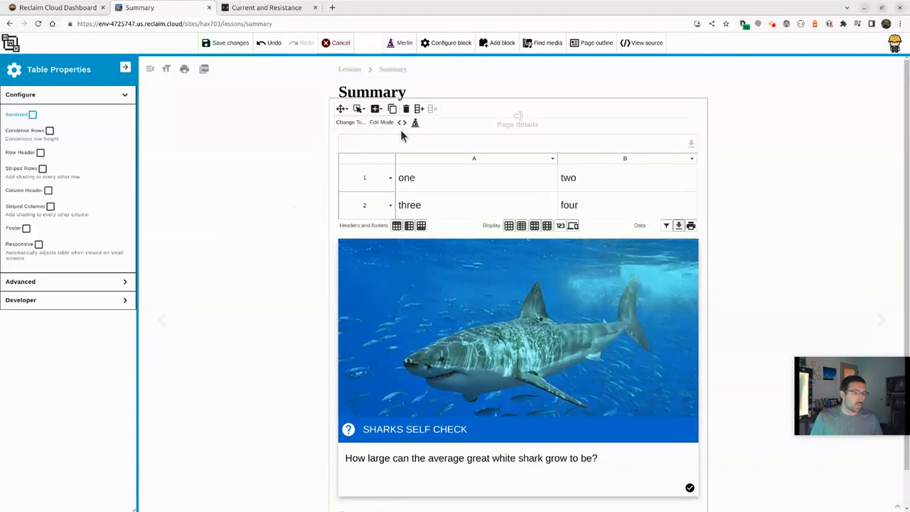
pyautogui.click(640, 44)
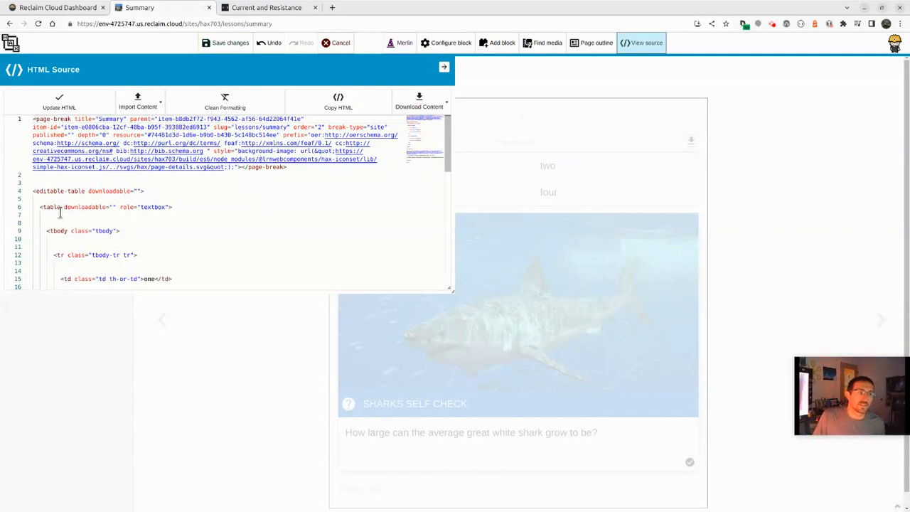
pyautogui.doubleClick(51, 207)
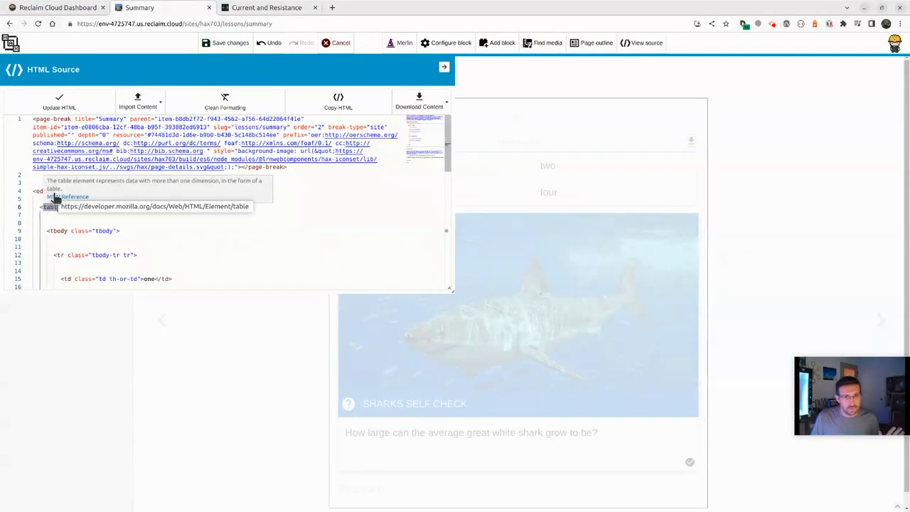
pyautogui.click(142, 101)
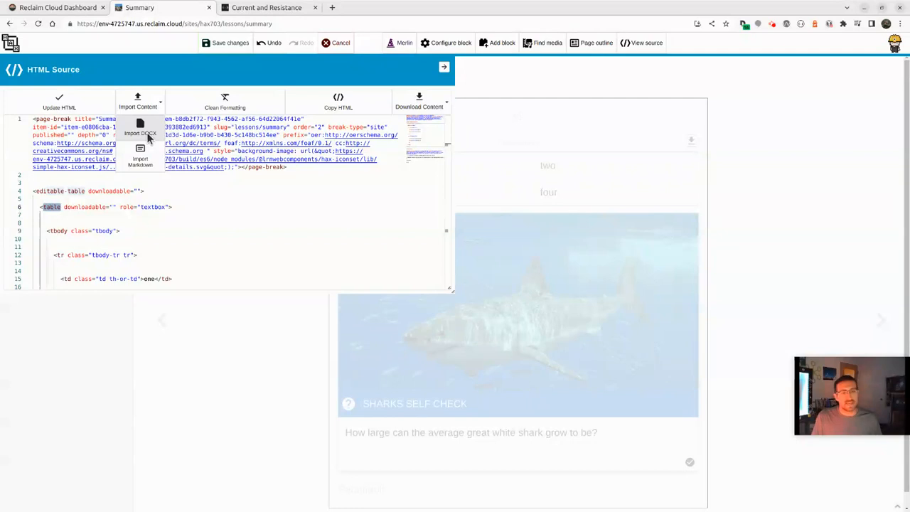
pyautogui.scroll(-1, 100, 184)
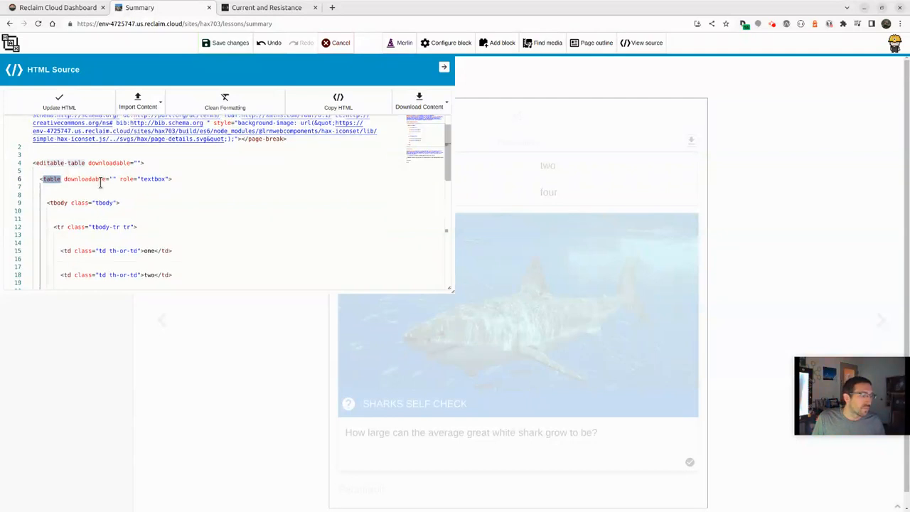
pyautogui.scroll(-10, 100, 183)
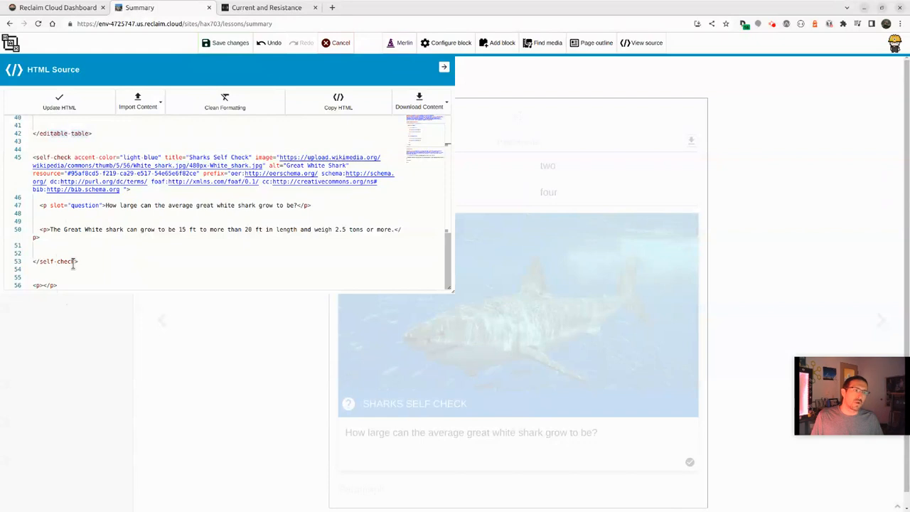
pyautogui.moveTo(75, 262); pyautogui.dragTo(39, 261)
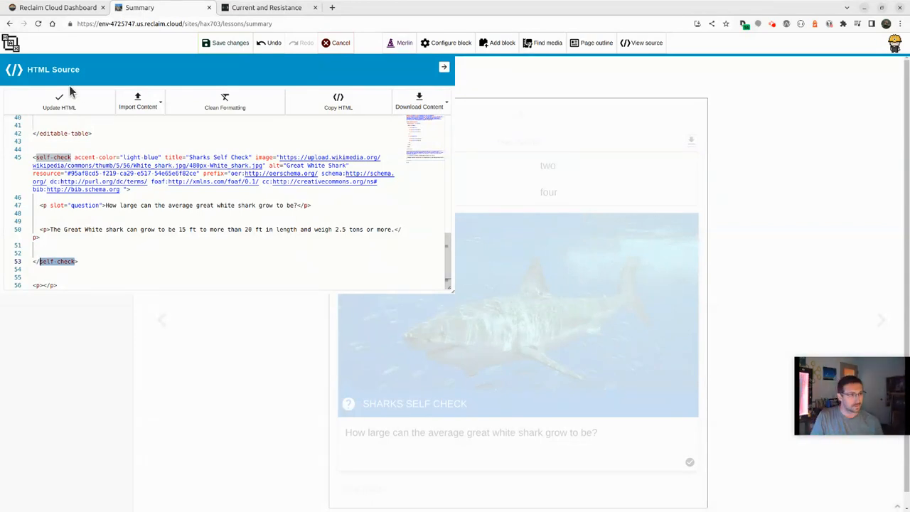
pyautogui.click(56, 102)
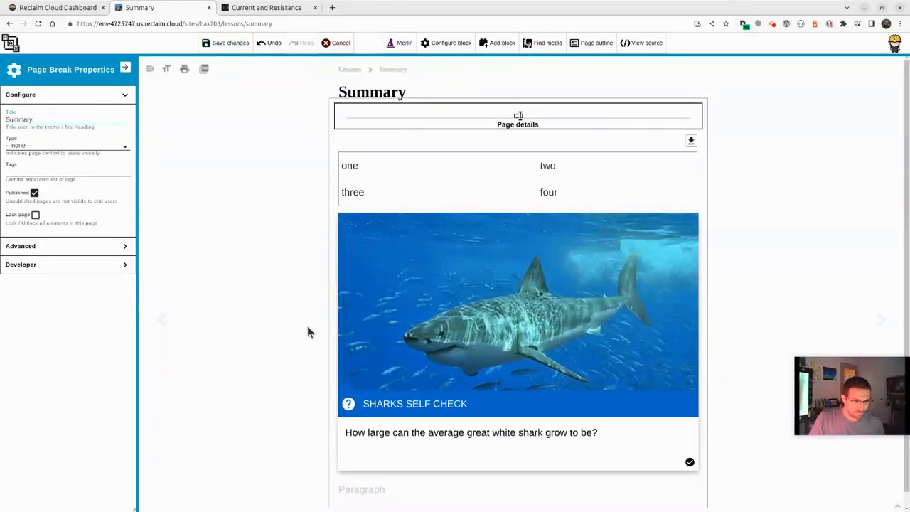
# Step: Replace the self check's image with the NASA picture "As expected Harvey has intensified into a Hurr", searching NASA for "hax"
pyautogui.scroll(-2, 346, 435)
pyautogui.click(408, 293)
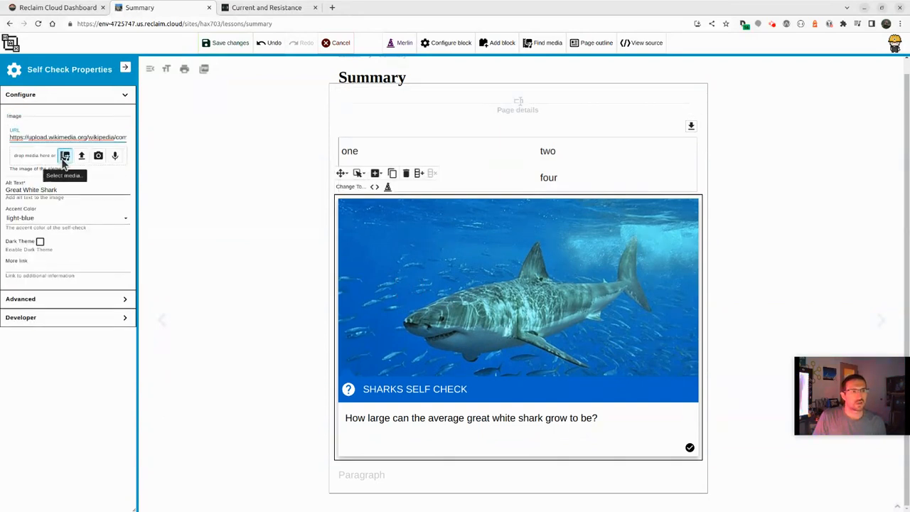
pyautogui.click(64, 157)
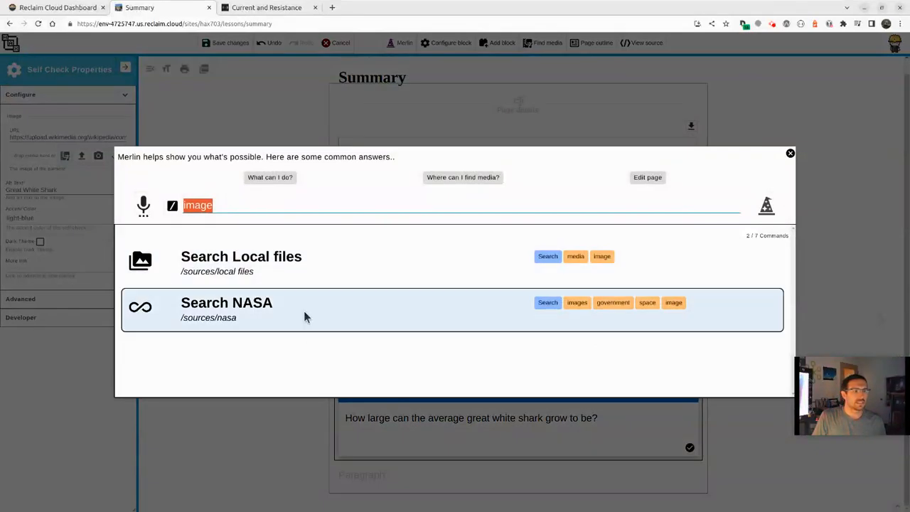
pyautogui.doubleClick(239, 207)
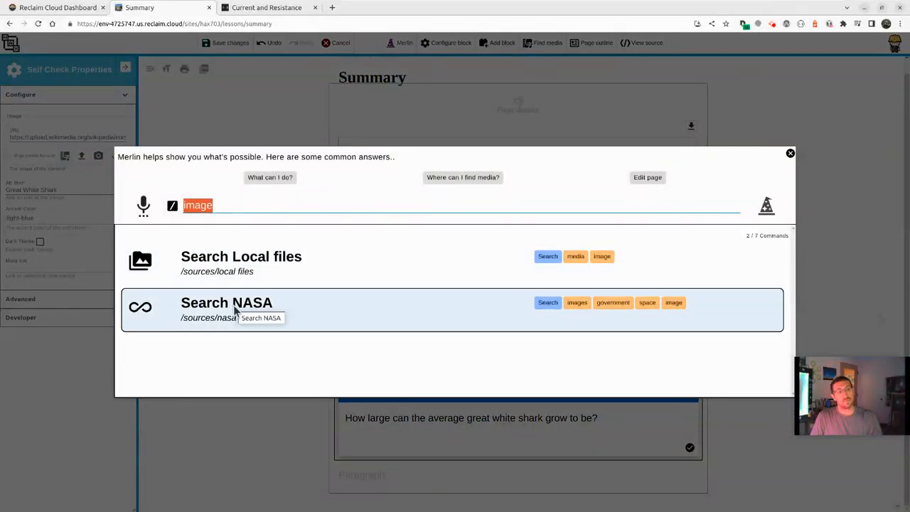
pyautogui.click(270, 318)
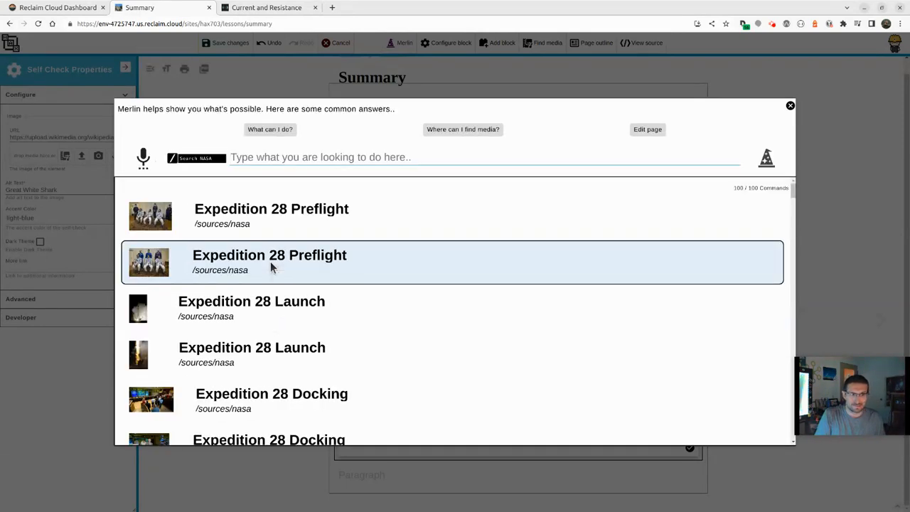
pyautogui.write('hax')
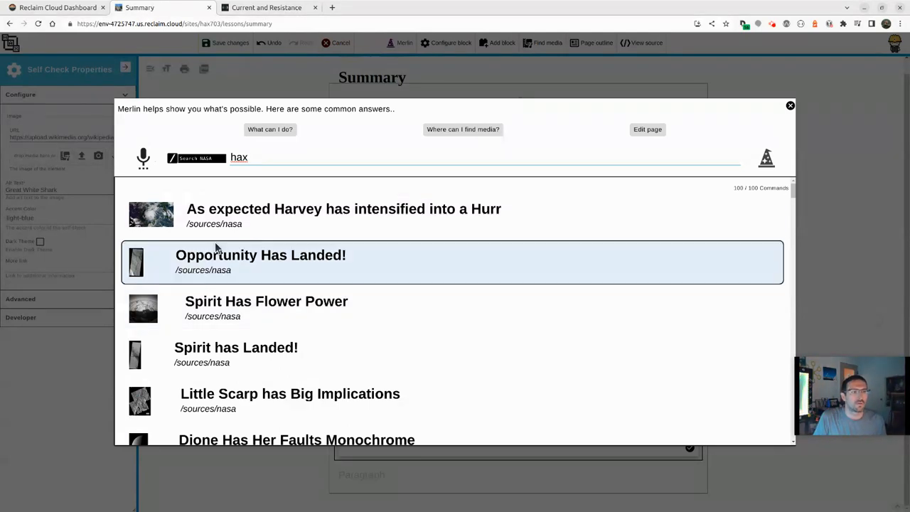
pyautogui.click(320, 220)
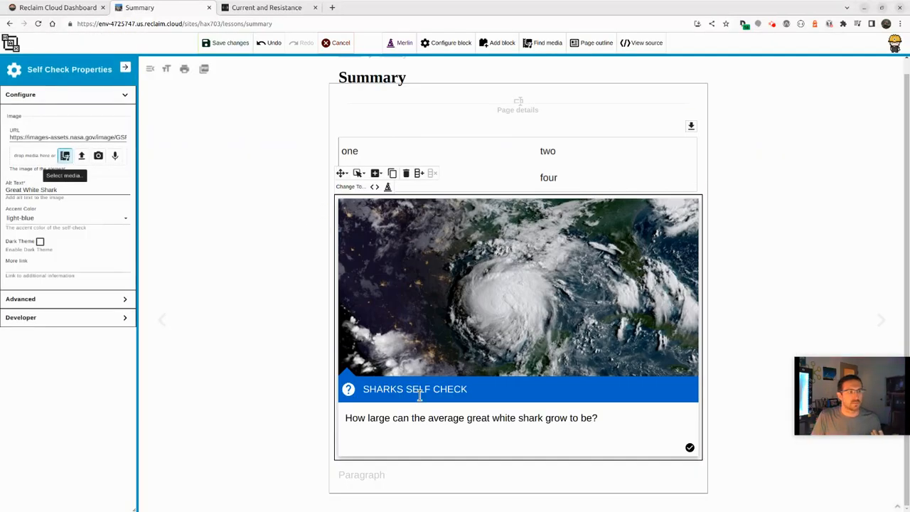
# Step: Set the self check's accent color to red, enable its dark theme and reveal its answer
pyautogui.click(54, 220)
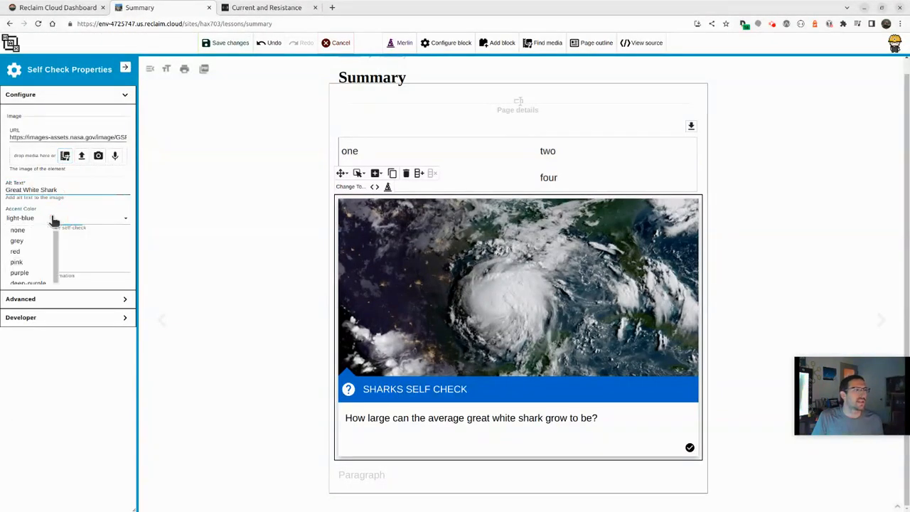
pyautogui.click(33, 252)
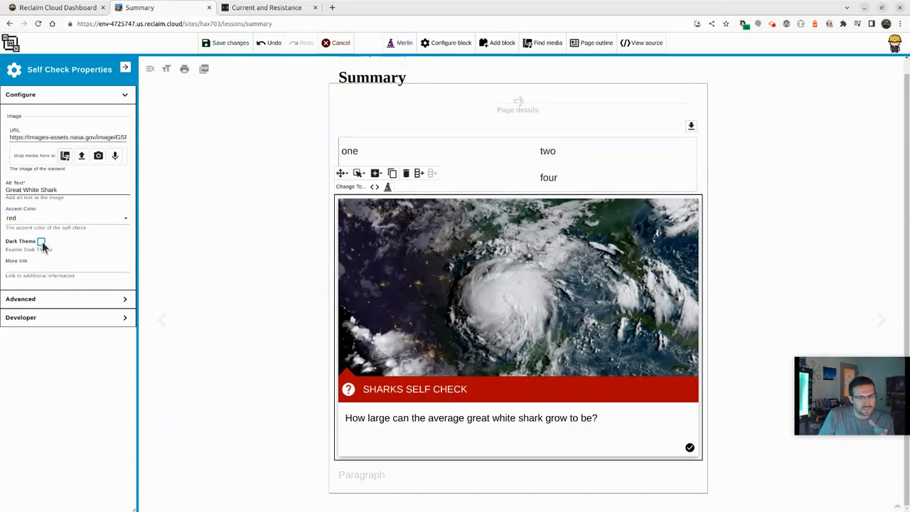
pyautogui.click(41, 242)
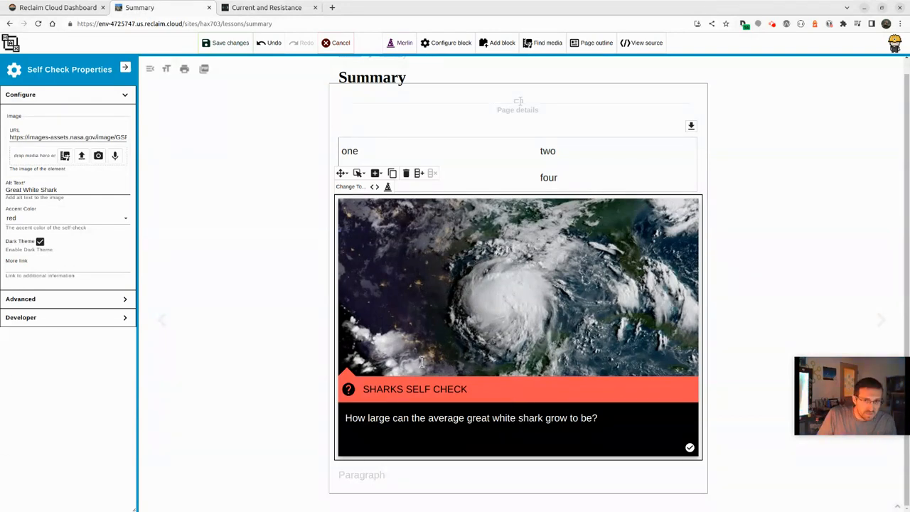
pyautogui.click(690, 447)
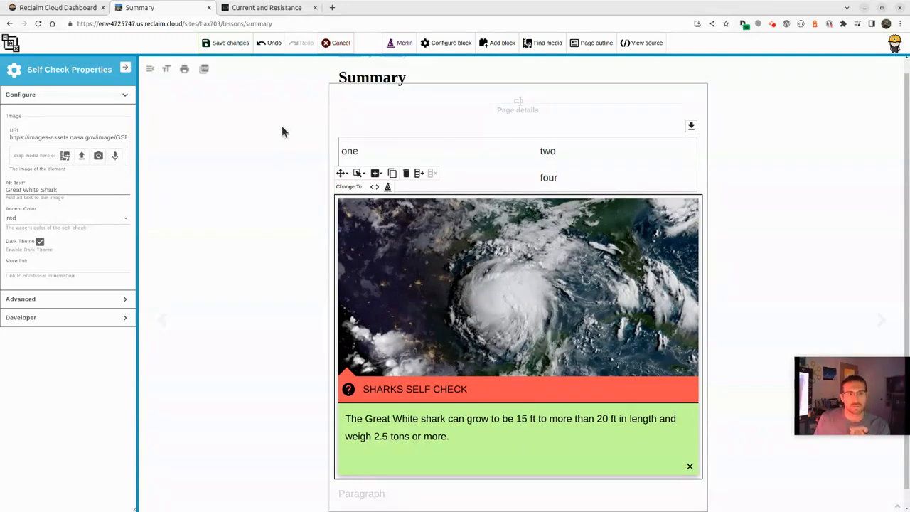
# Step: Inspect the Merlin button's markup in the browser's developer tools
pyautogui.rightClick(386, 46)
pyautogui.click(424, 206)
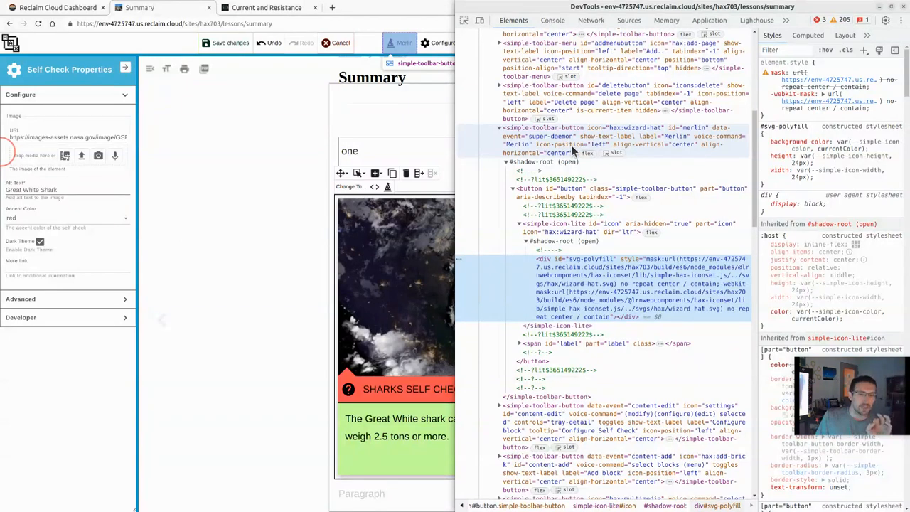
pyautogui.click(903, 19)
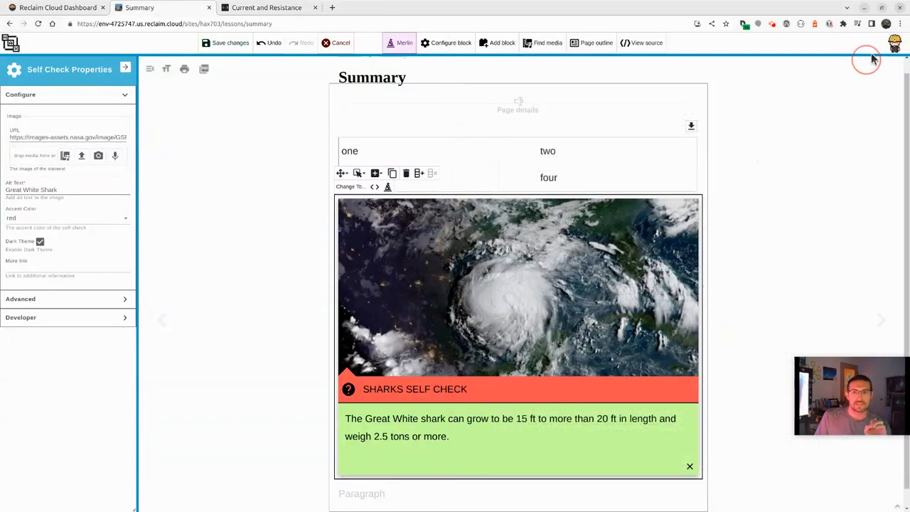
# Step: Switch the editor interface to dark mode and back to light mode
pyautogui.click(896, 47)
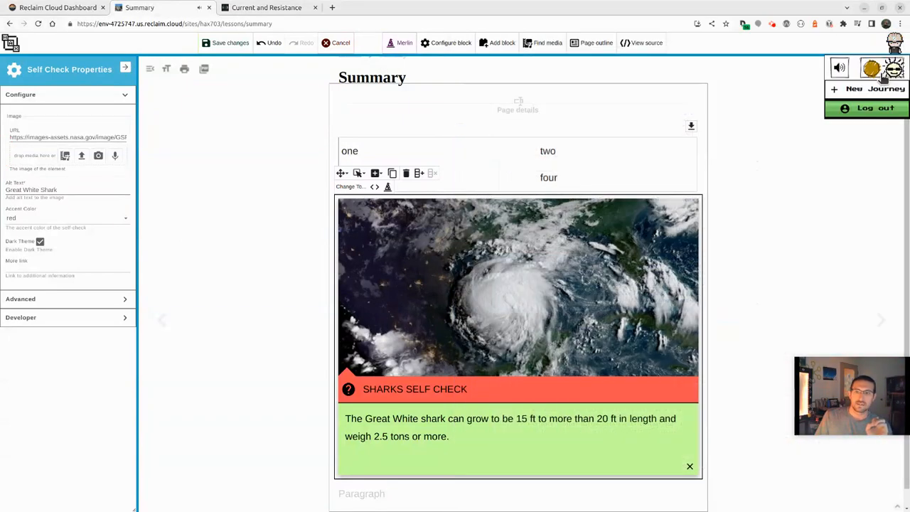
pyautogui.click(884, 74)
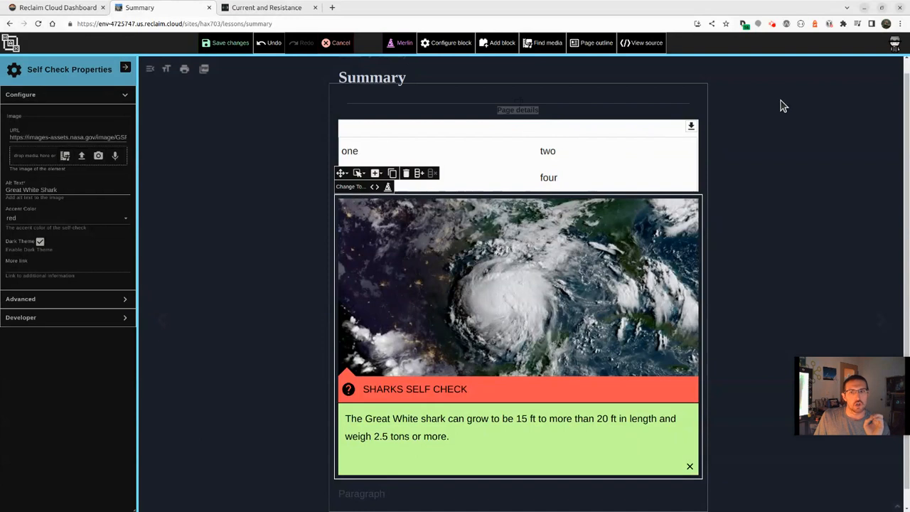
pyautogui.moveTo(894, 43)
pyautogui.click(882, 68)
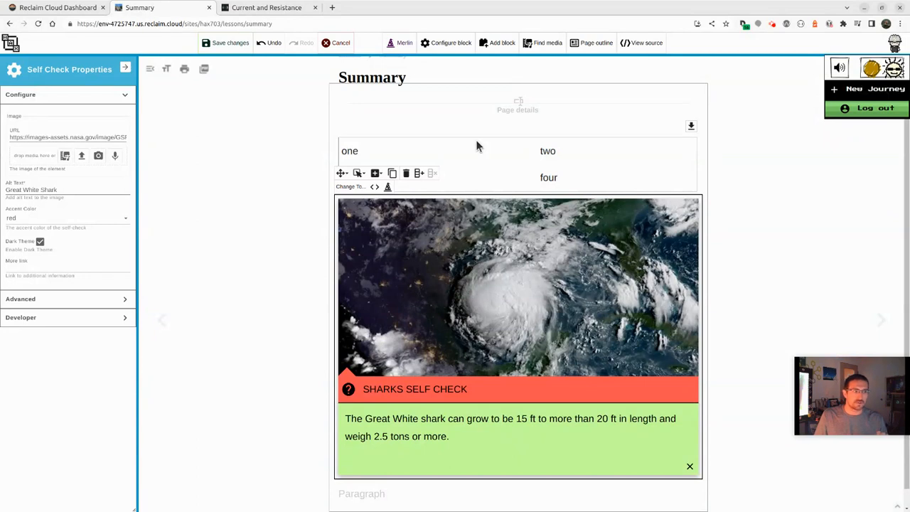
pyautogui.click(893, 39)
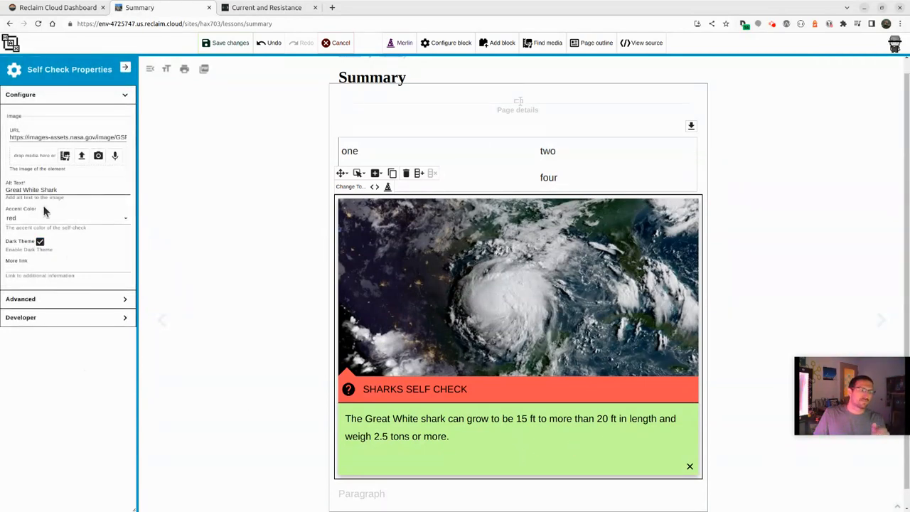
# Step: Set the self check's title to "HURRICANES!" in its advanced properties
pyautogui.click(55, 301)
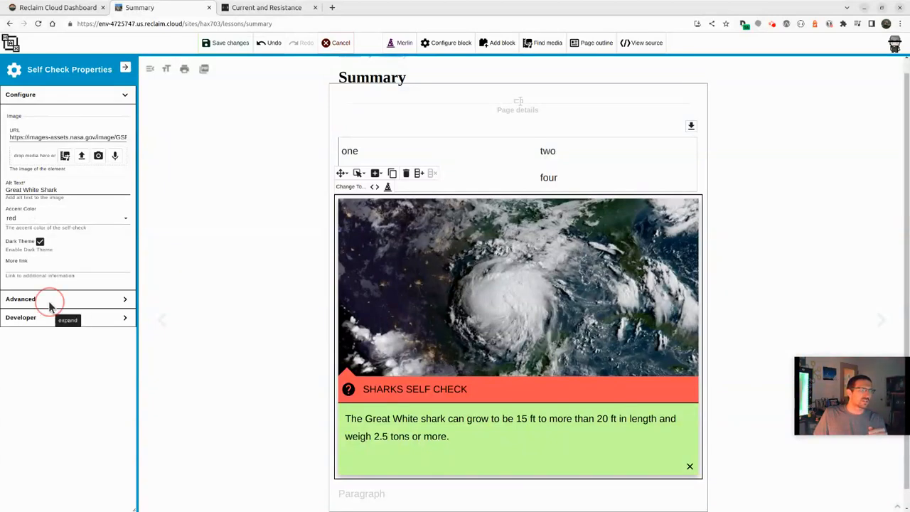
pyautogui.scroll(-1, 57, 306)
pyautogui.click(52, 311)
pyautogui.tripleClick(52, 312)
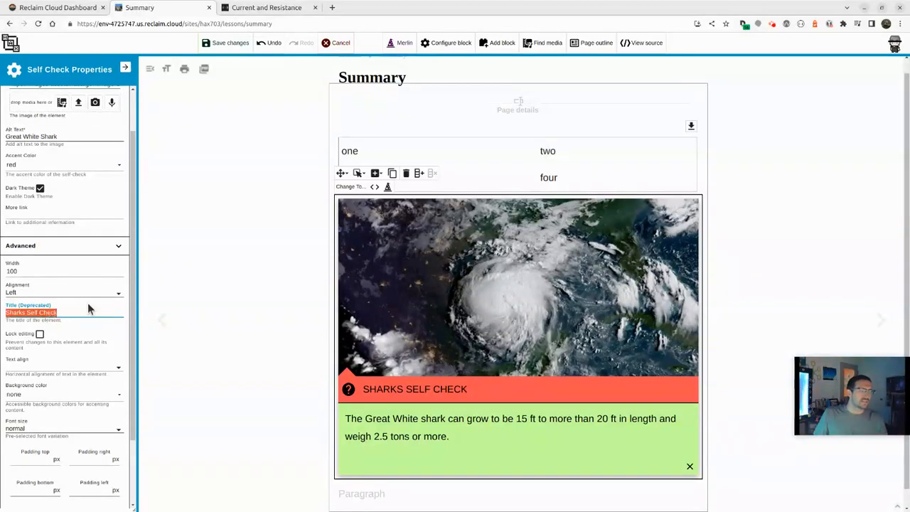
pyautogui.press('BackSpace')
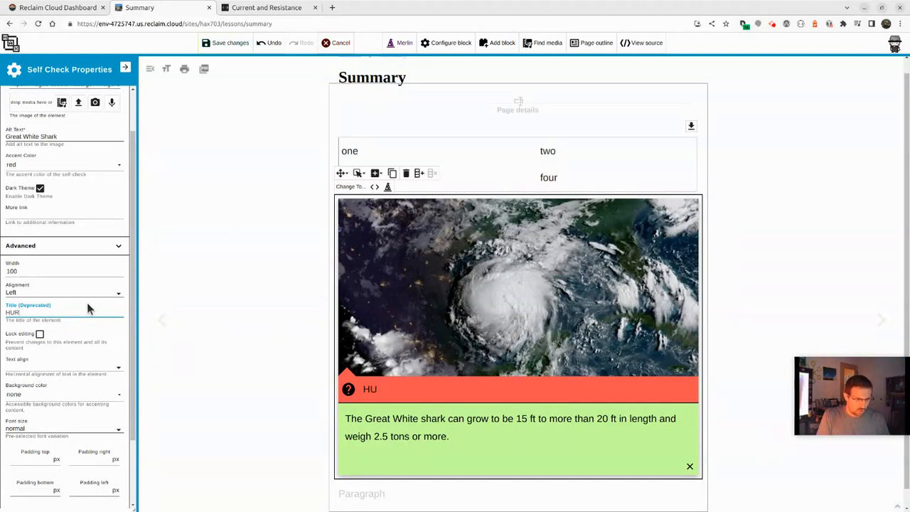
pyautogui.write('HURRICANES!')
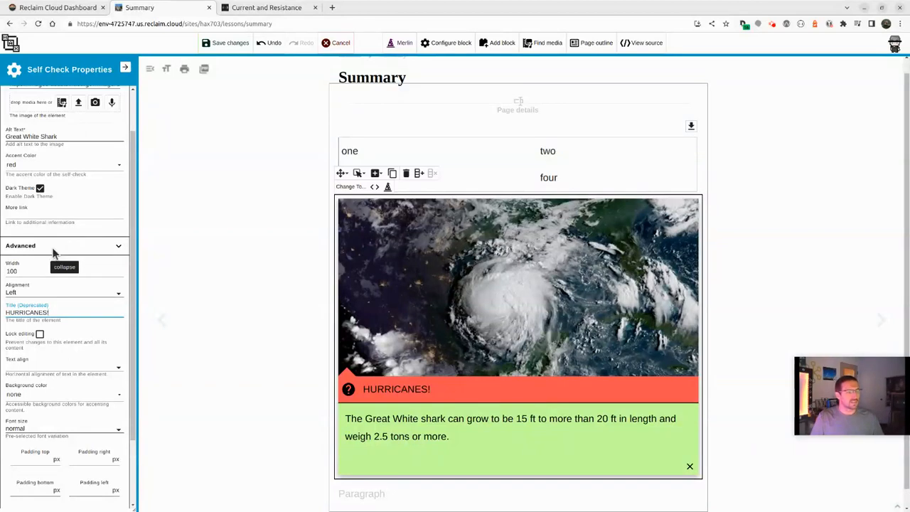
# Step: Disable the self check's dark theme, try a purple accent color and settle on blue
pyautogui.click(41, 215)
pyautogui.scroll(2, 39, 223)
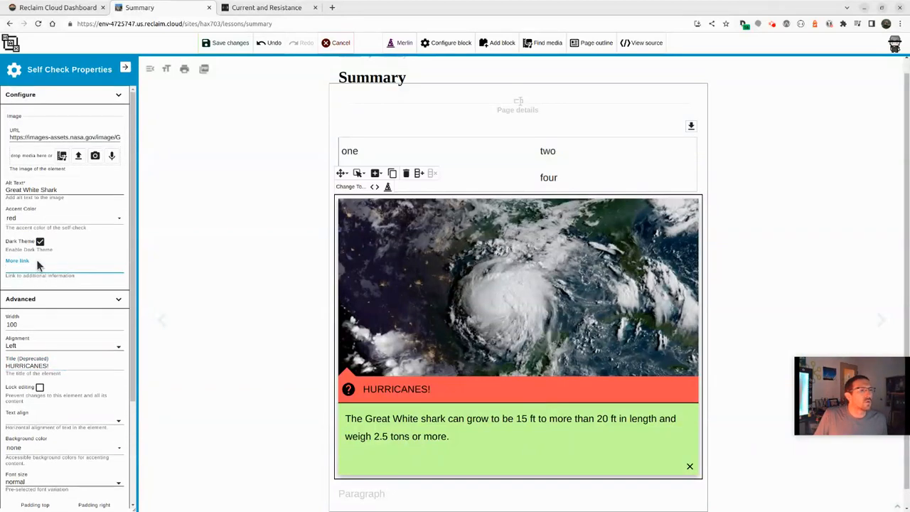
pyautogui.click(40, 242)
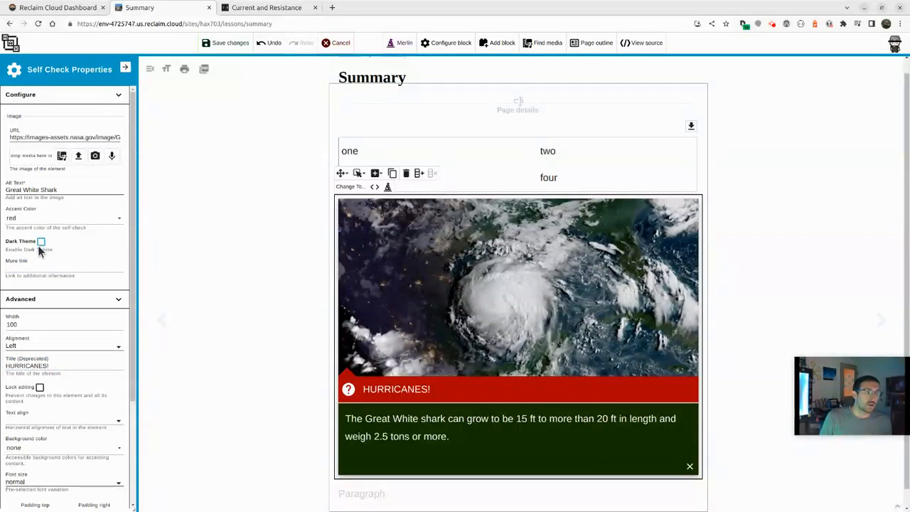
pyautogui.click(43, 218)
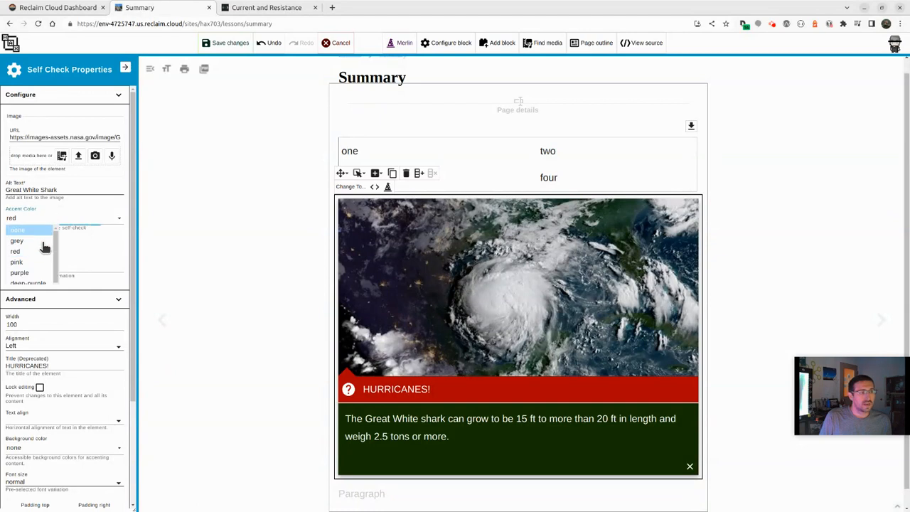
pyautogui.click(30, 274)
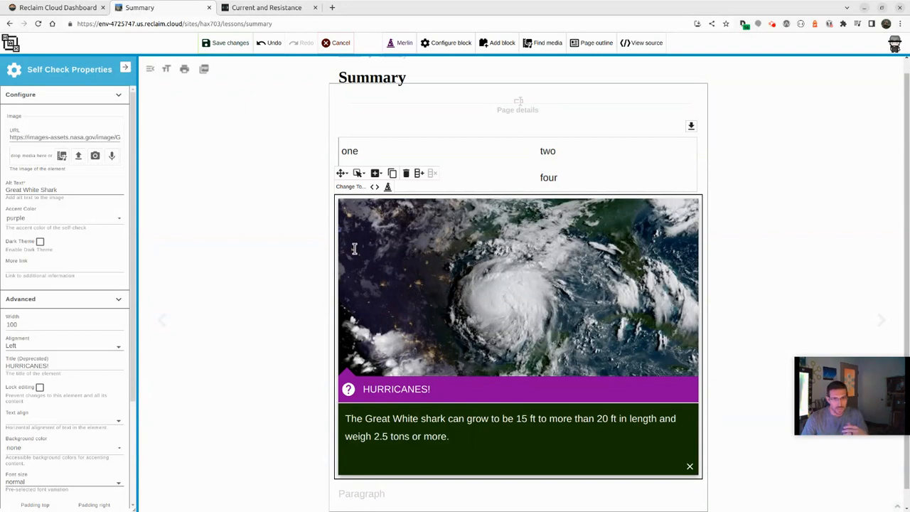
pyautogui.click(357, 172)
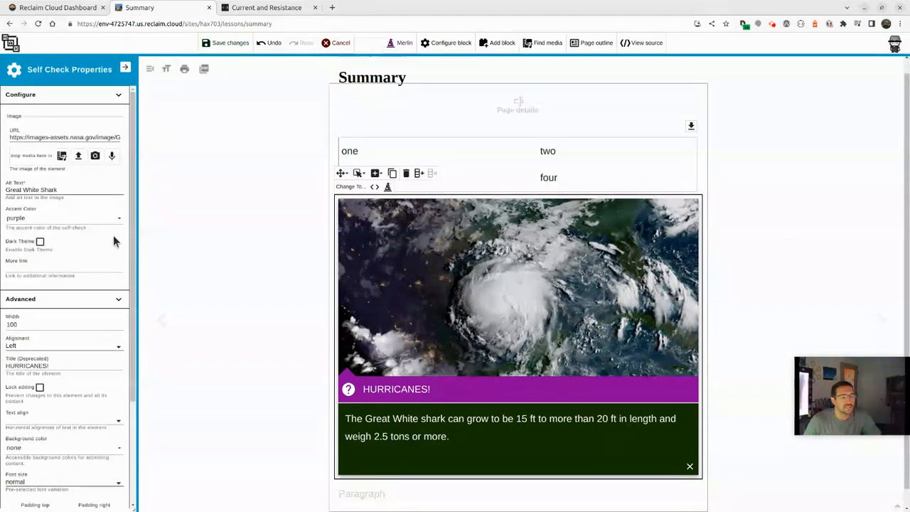
pyautogui.click(69, 218)
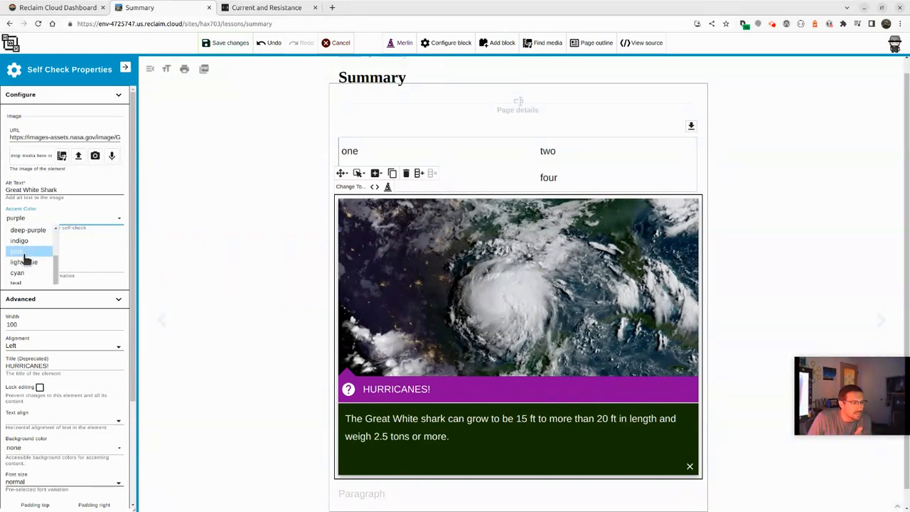
pyautogui.click(27, 253)
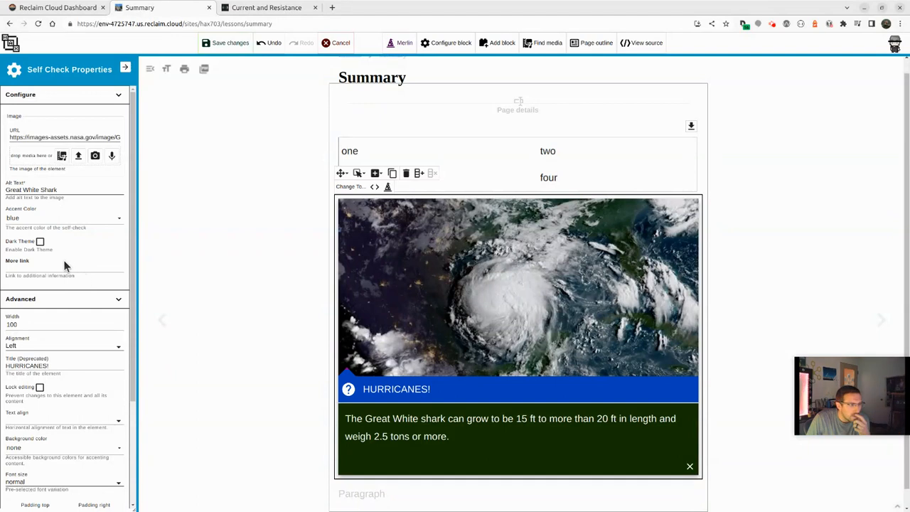
# Step: Toggle the self check's dark theme on and off to compare it on the answer and on the question
pyautogui.click(40, 243)
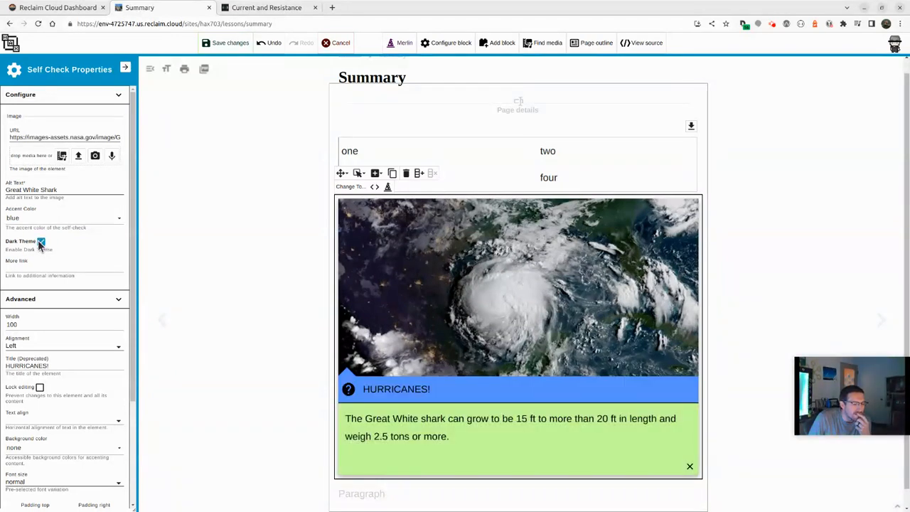
pyautogui.click(41, 242)
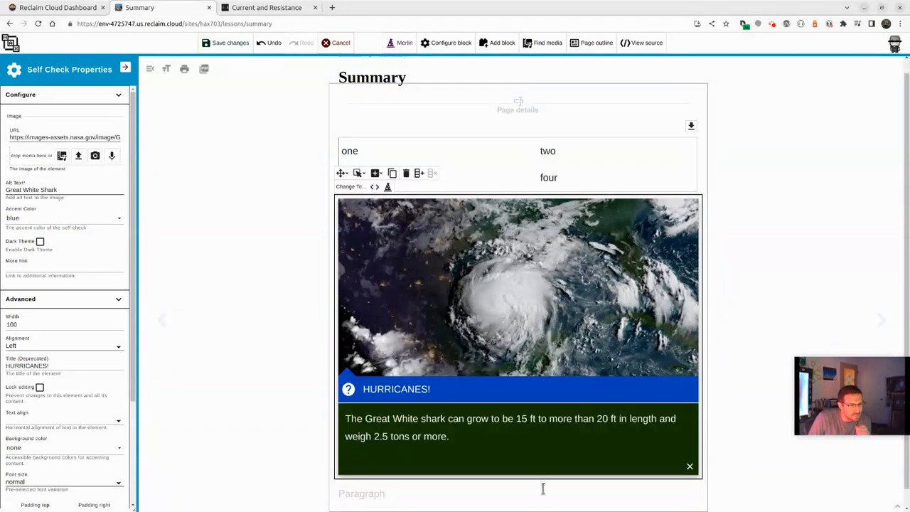
pyautogui.click(690, 467)
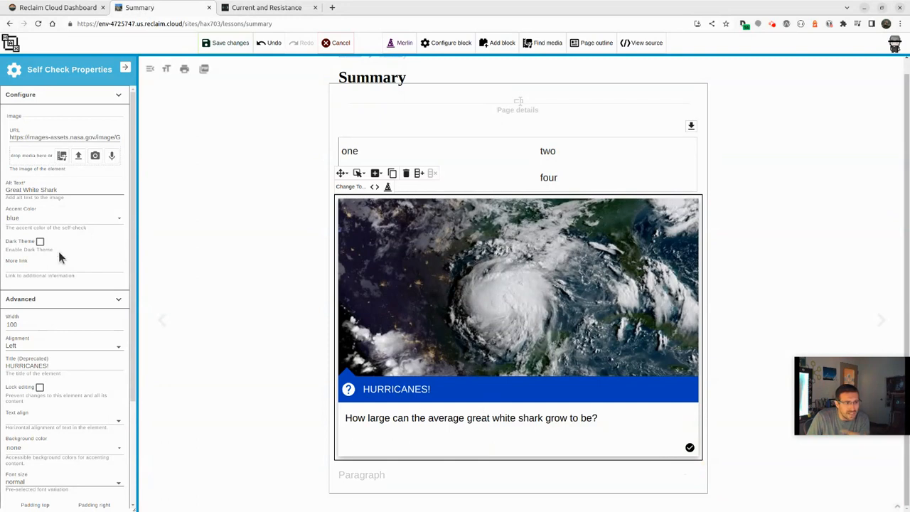
pyautogui.click(41, 243)
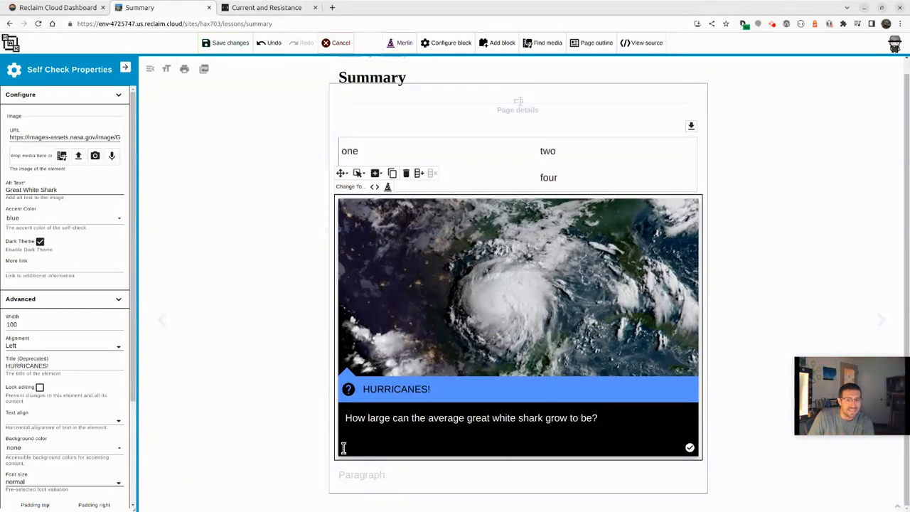
pyautogui.click(40, 242)
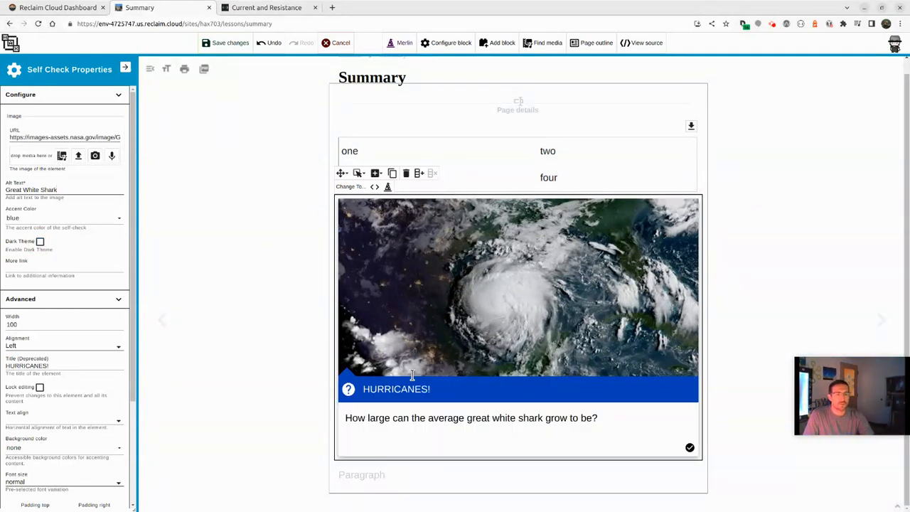
# Step: Write "this is not normal" and "however if it was GutenBUG then It might be..." as two paragraphs below the self check
pyautogui.click(459, 478)
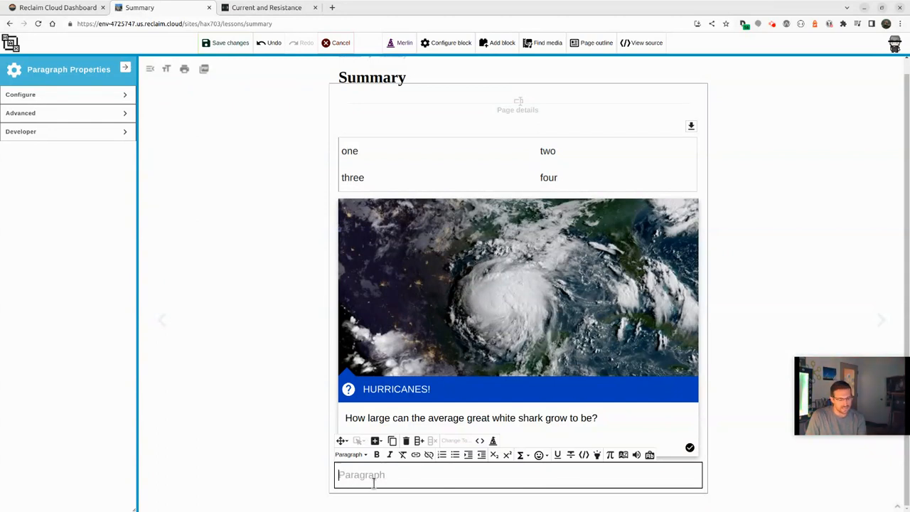
pyautogui.write('this is no')
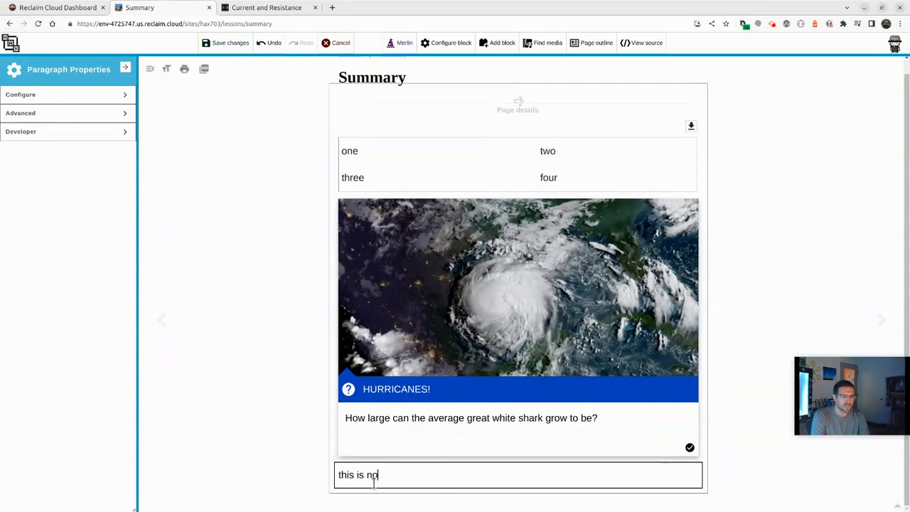
pyautogui.write('t normal')
pyautogui.press('Return')
pyautogui.write('howev')
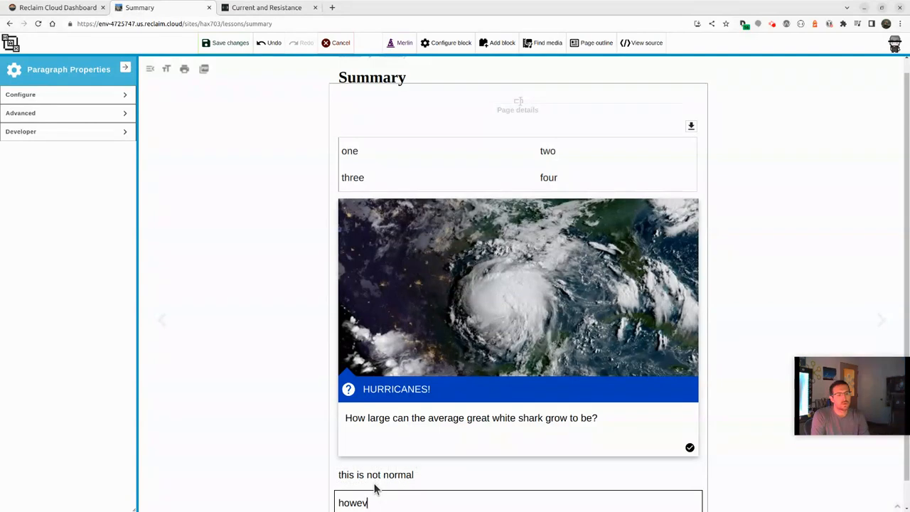
pyautogui.write('er if it was Guten')
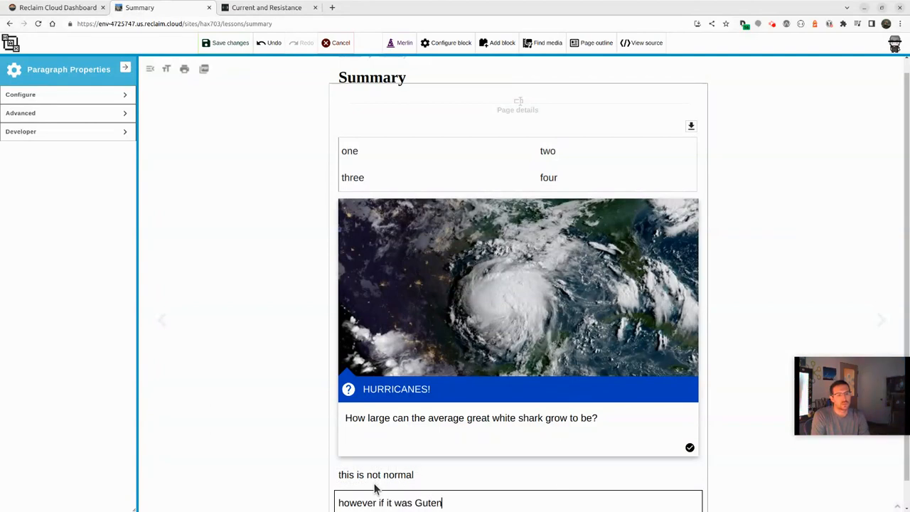
pyautogui.write('BUG then I ')
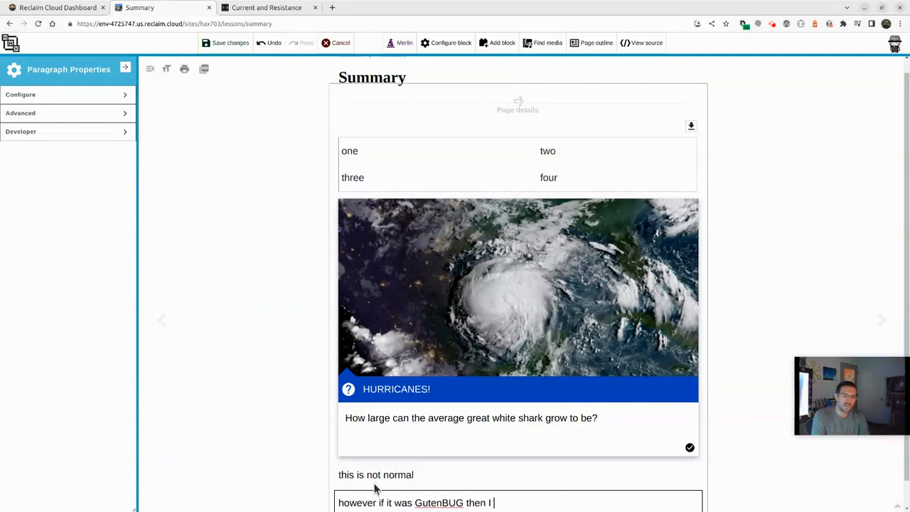
pyautogui.write(' might be.')
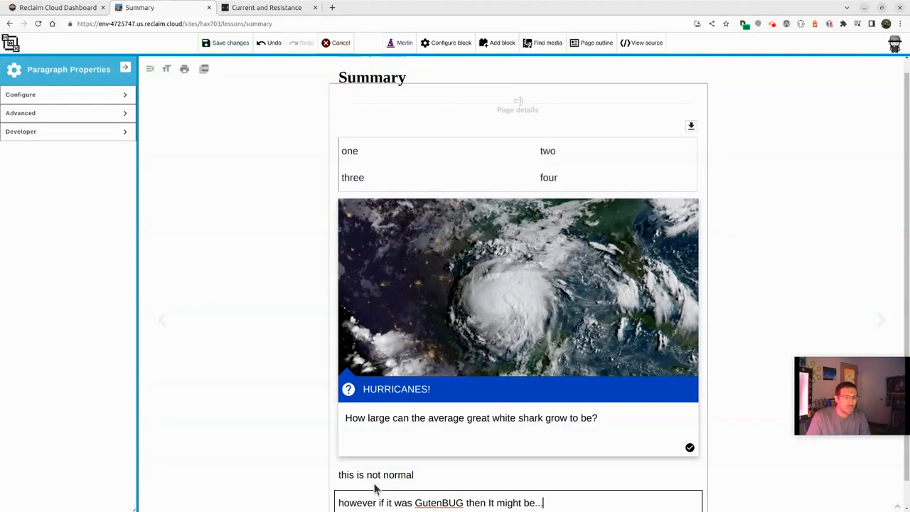
# Step: Append the face-savoring-food emoji and the Greek capital letter Χ to the "however if it was GutenBUG" paragraph
pyautogui.scroll(-2, 507, 505)
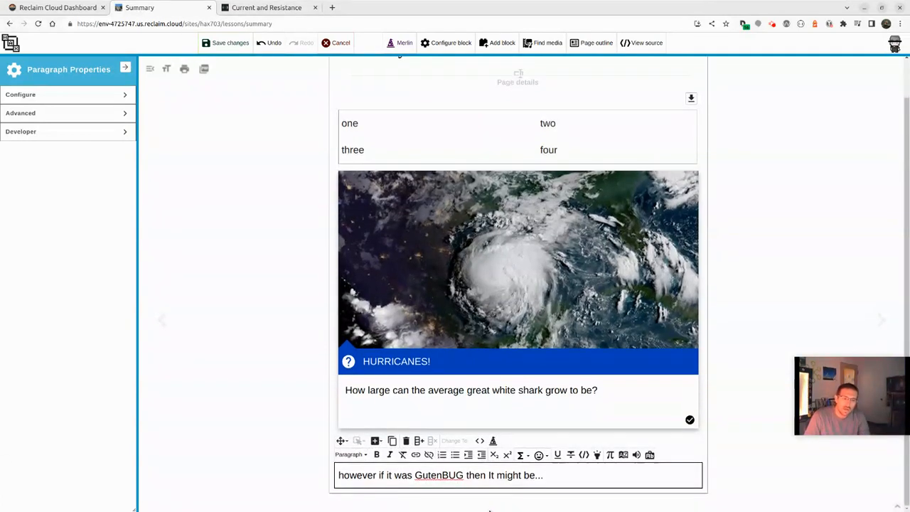
pyautogui.click(541, 457)
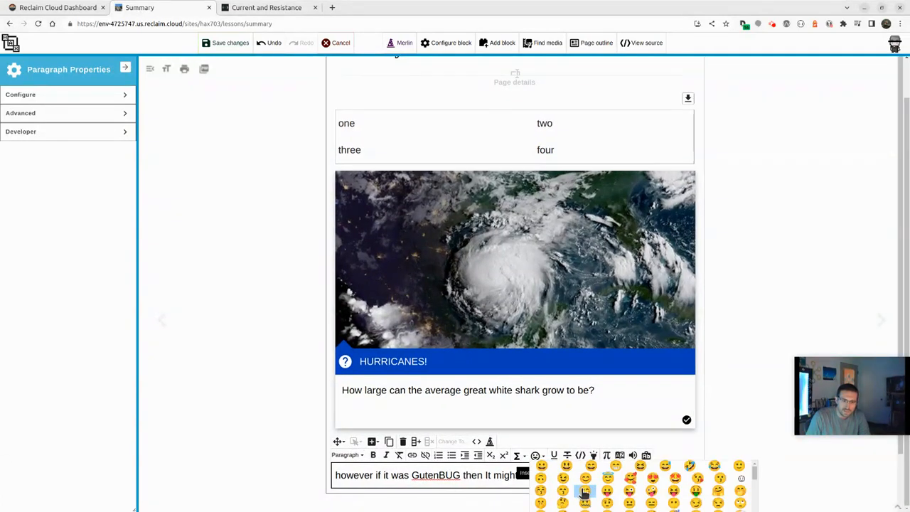
pyautogui.click(584, 491)
pyautogui.click(517, 455)
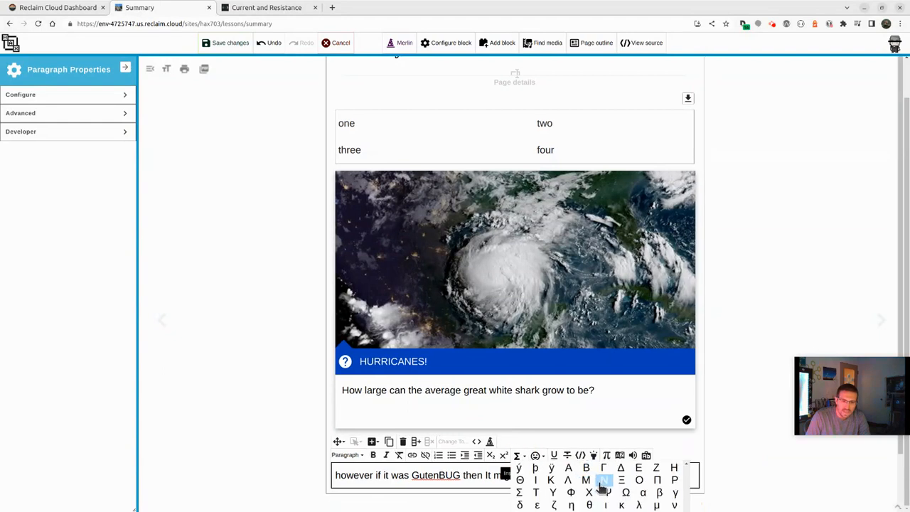
pyautogui.click(589, 493)
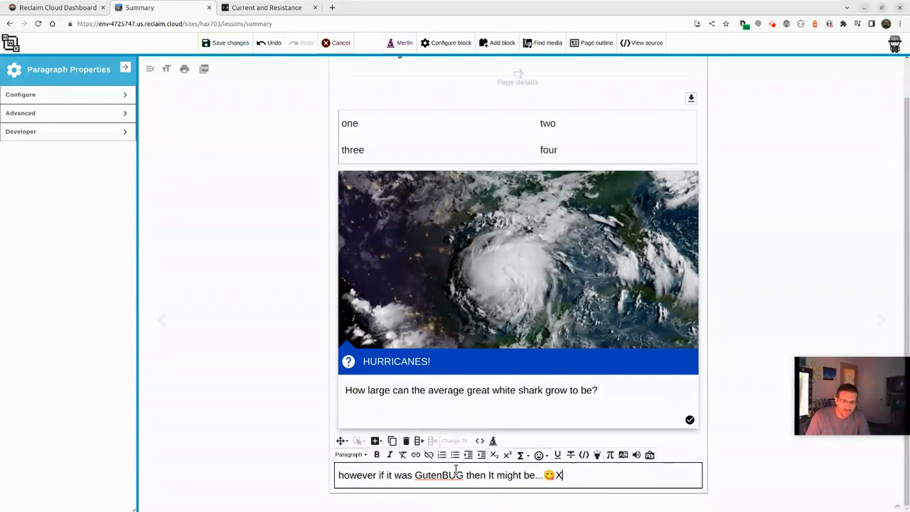
# Step: Insert "like the pythagorian theorum" after "be" in the GutenBUG paragraph, before the ellipsis
pyautogui.doubleClick(513, 475)
pyautogui.doubleClick(507, 478)
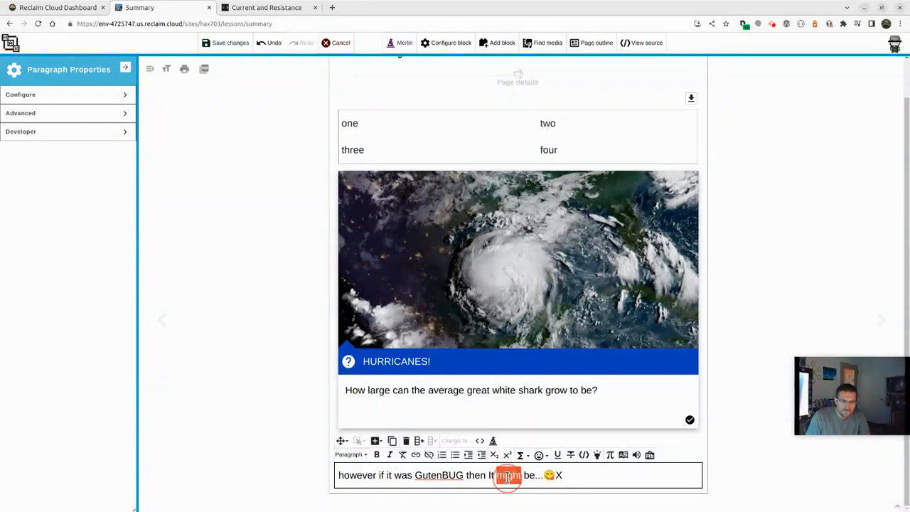
pyautogui.click(495, 471)
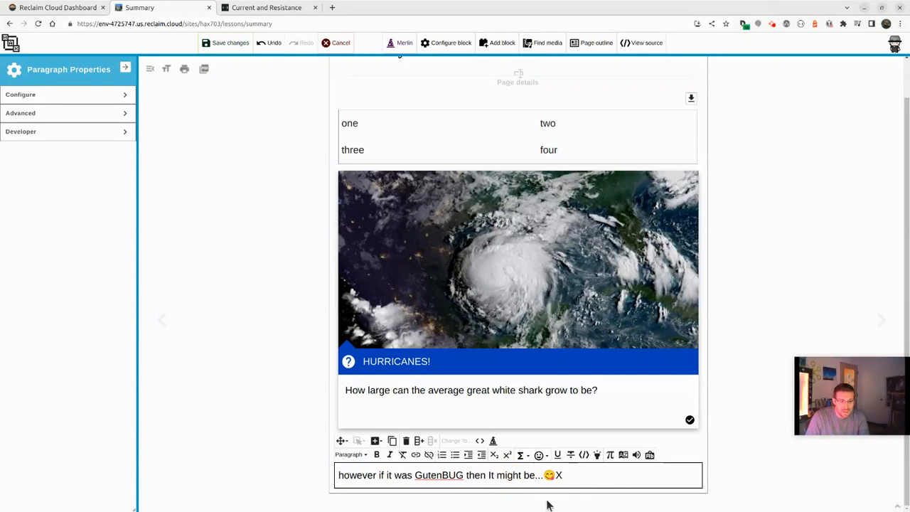
pyautogui.click(537, 479)
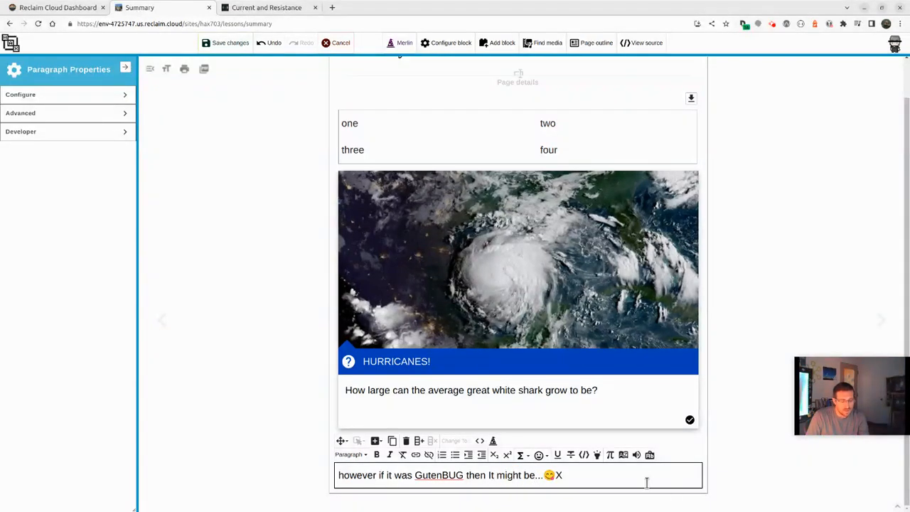
pyautogui.write('like the ')
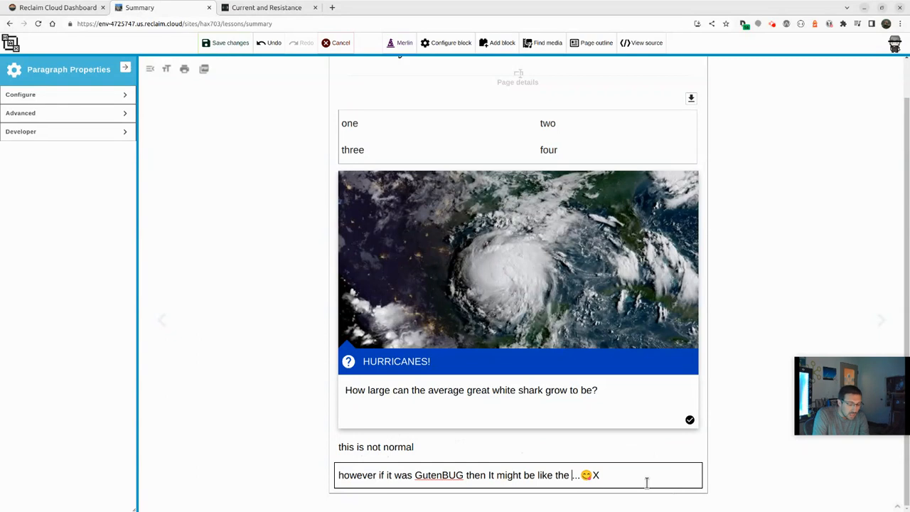
pyautogui.write('pyt')
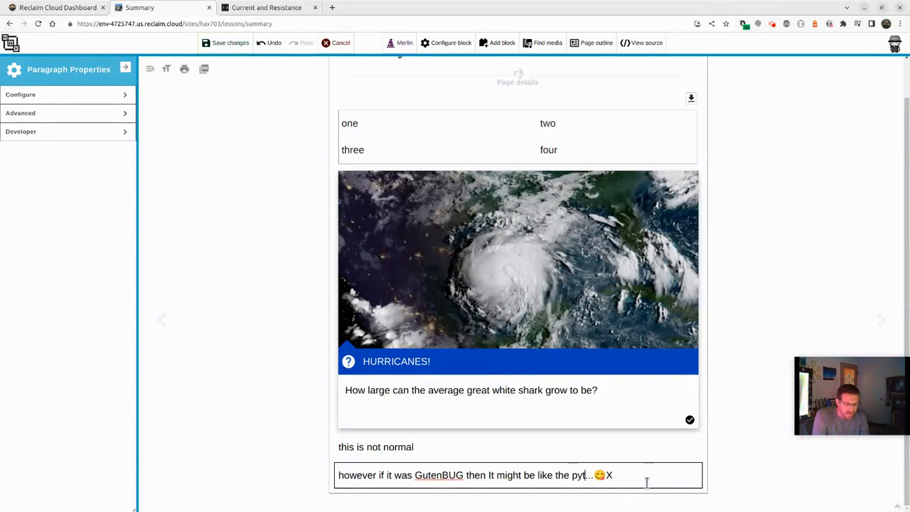
pyautogui.write('hagorian theorum')
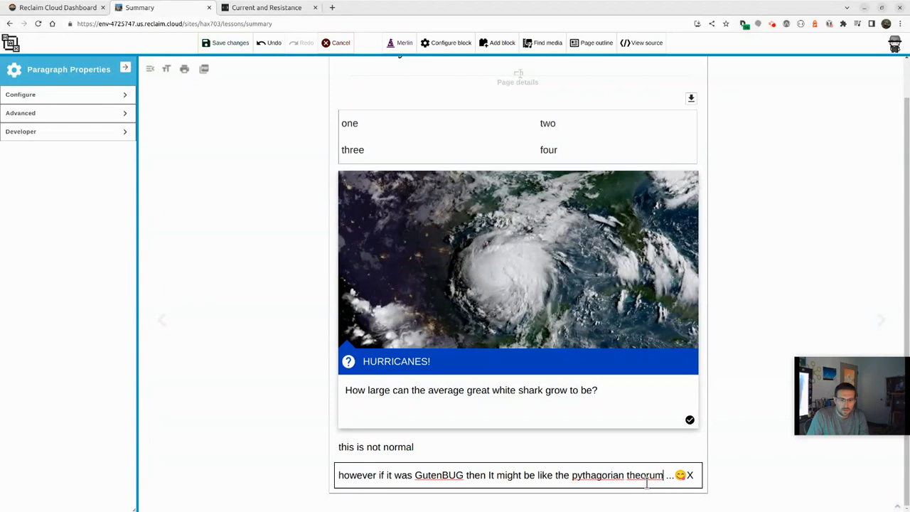
# Step: Correct the misspelled words in the GutenBUG paragraph to "Pythagorean" and "theorem" using the spelling suggestions
pyautogui.rightClick(592, 475)
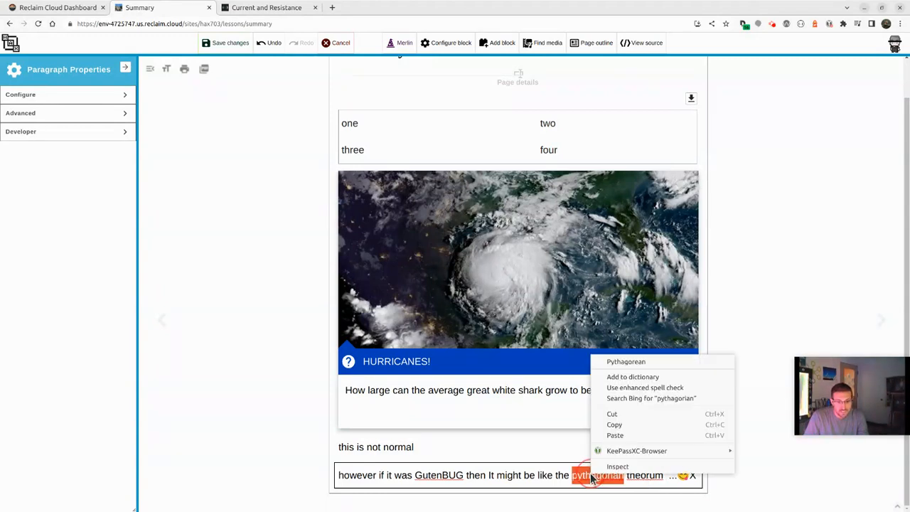
pyautogui.click(625, 361)
pyautogui.rightClick(653, 475)
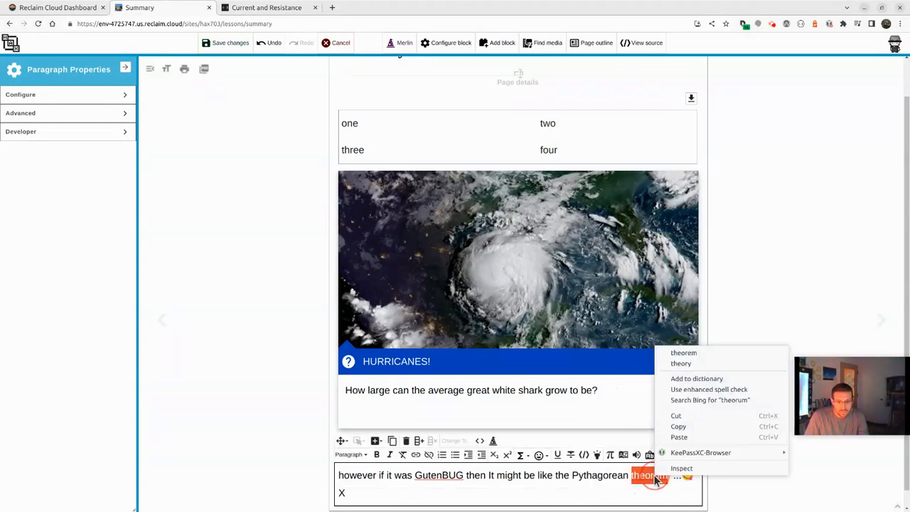
pyautogui.click(695, 356)
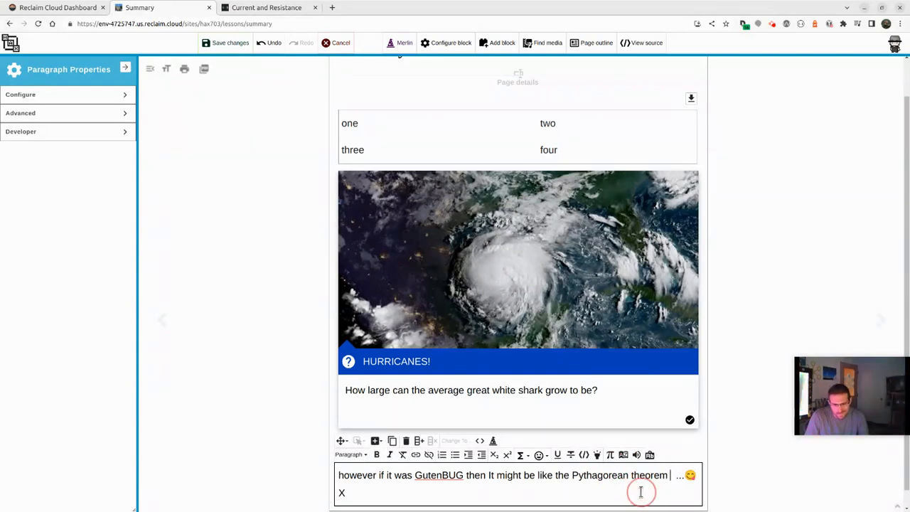
# Step: Insert an inline math equation after "theorem" and set it to a^2 = b^2 + c^2
pyautogui.scroll(-1, 621, 464)
pyautogui.click(610, 437)
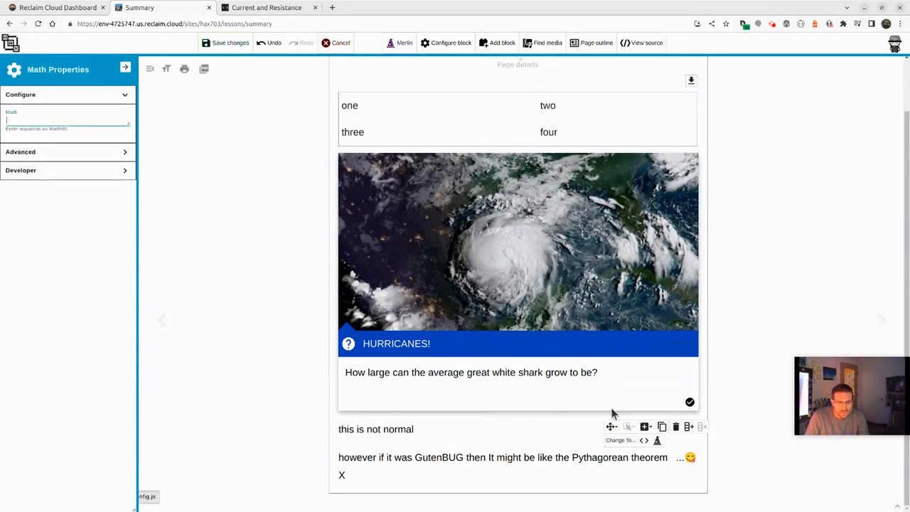
pyautogui.click(74, 121)
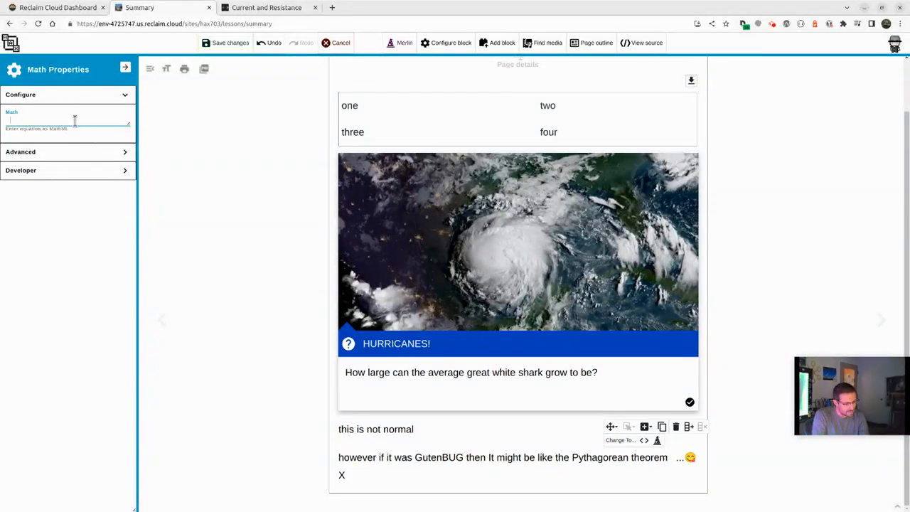
pyautogui.write('a^')
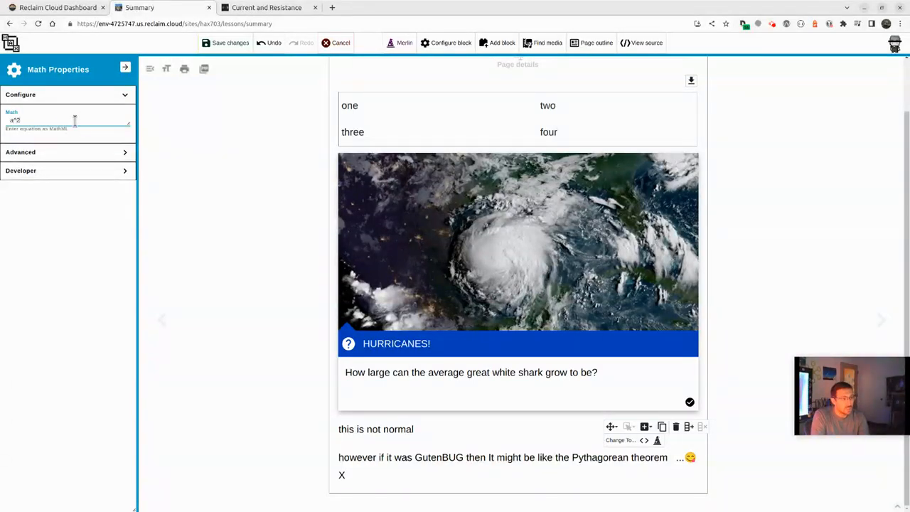
pyautogui.write('2 = b^')
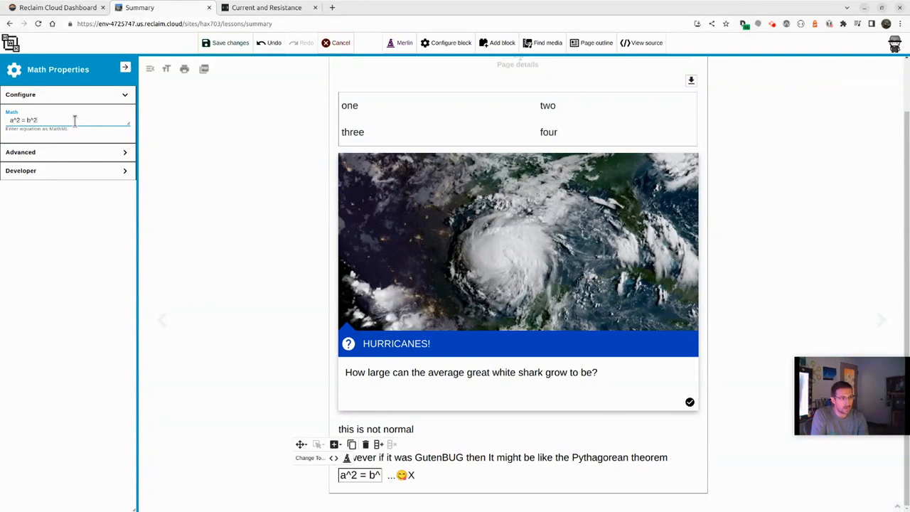
pyautogui.write('2 + c^2')
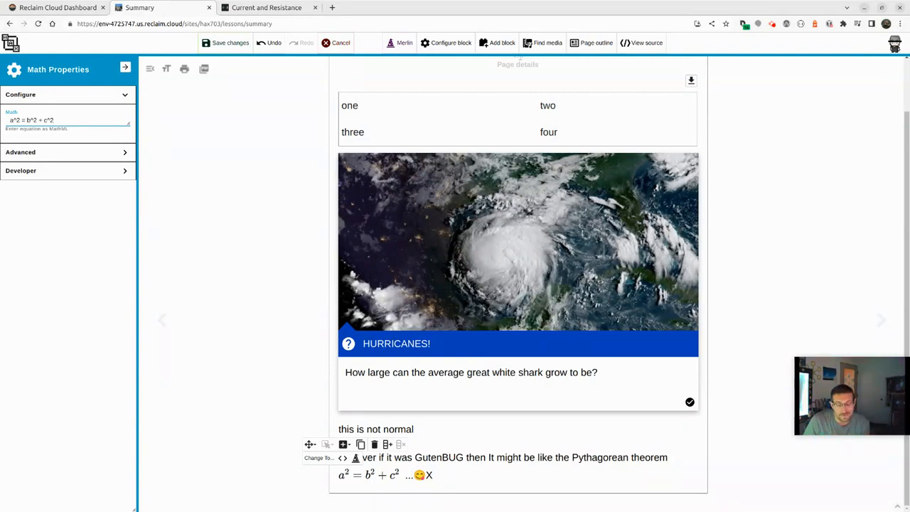
pyautogui.click(573, 458)
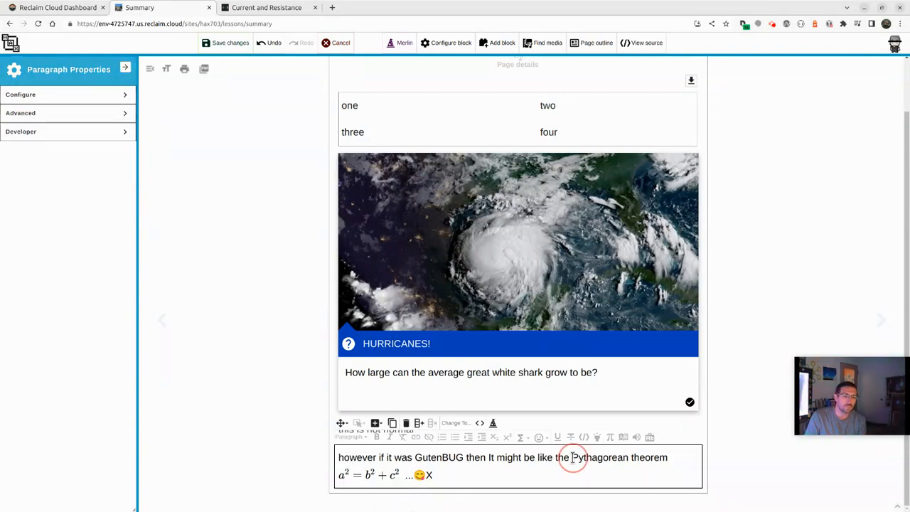
pyautogui.moveTo(574, 458); pyautogui.dragTo(667, 458)
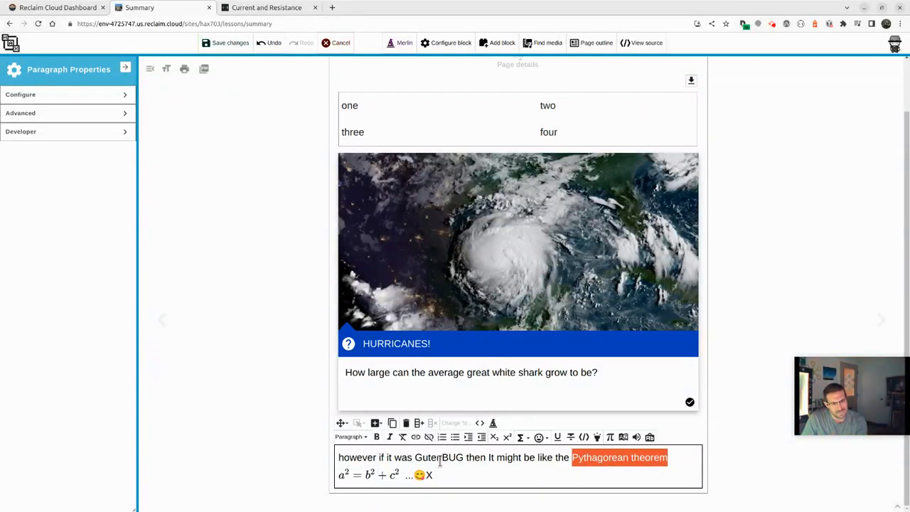
pyautogui.click(637, 438)
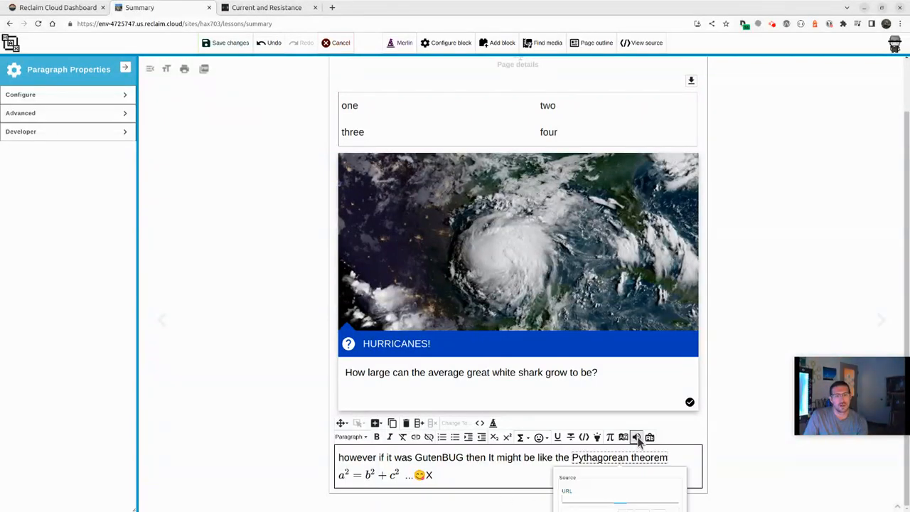
# Step: Add several empty paragraphs below the paragraph containing the equation
pyautogui.click(498, 472)
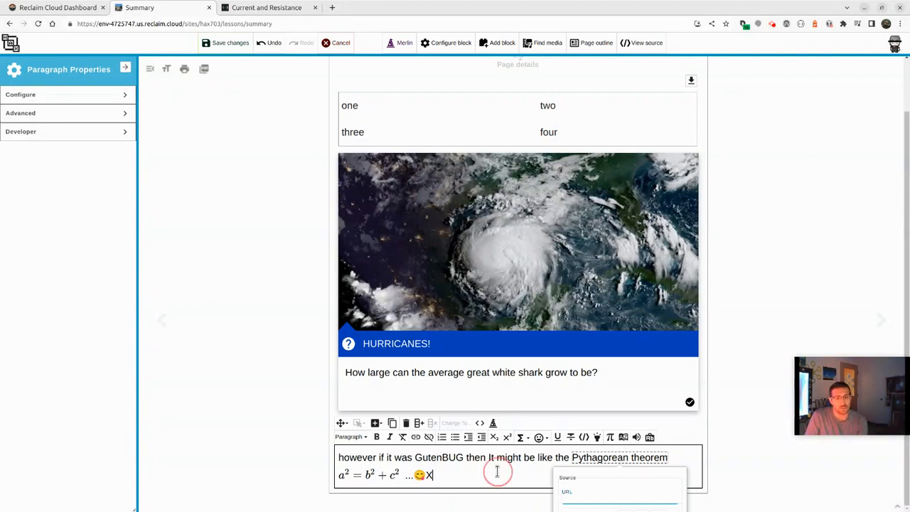
pyautogui.press('Return')
pyautogui.press('Return')
pyautogui.press('Return')
pyautogui.press('Return')
pyautogui.press('Return')
pyautogui.press('Return')
pyautogui.press('Return')
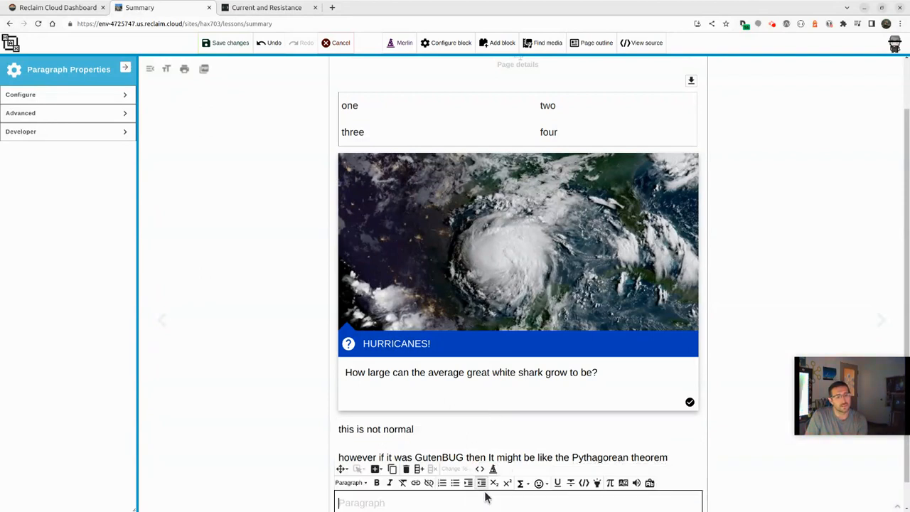
# Step: Copy the word "Pythagorean" from the paragraph and search Google for it in a new browser tab
pyautogui.click(589, 297)
pyautogui.doubleClick(589, 297)
pyautogui.hotkey('ctrl', 'c')
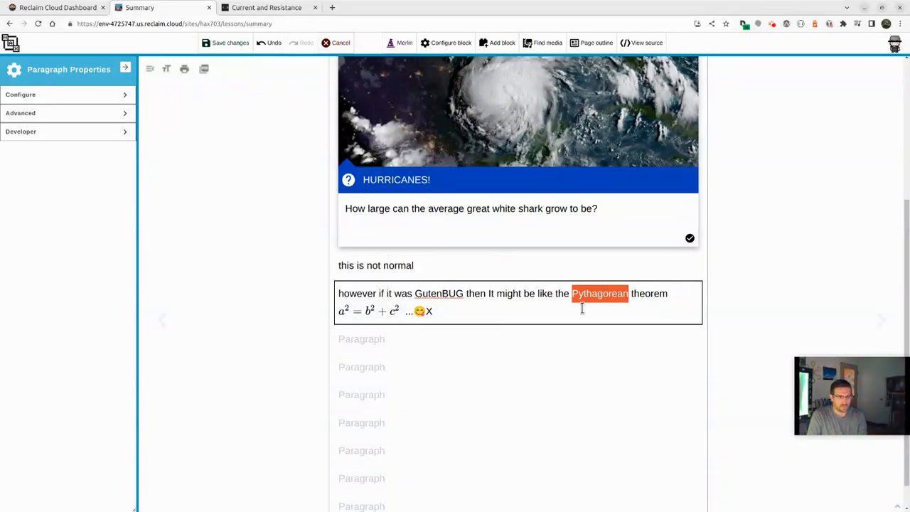
pyautogui.hotkey('ctrl', 't')
pyautogui.write('go')
pyautogui.press('Return')
pyautogui.hotkey('ctrl', 'v')
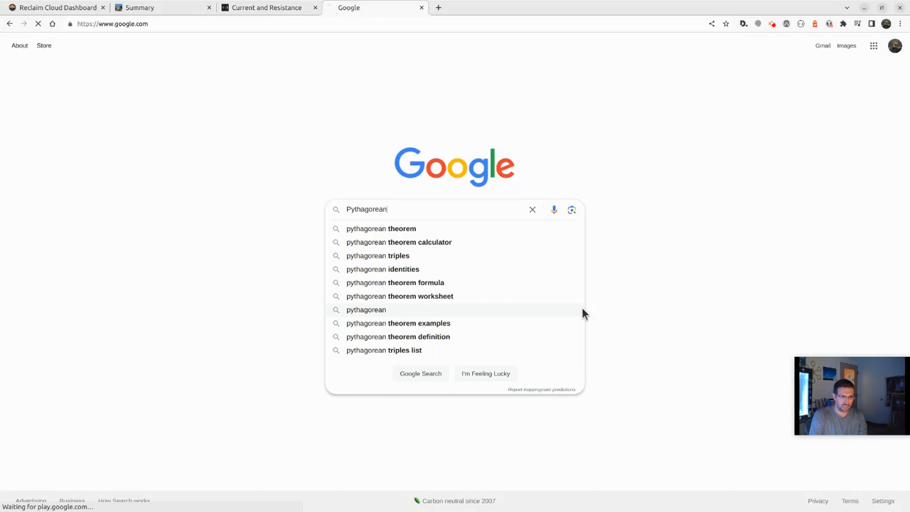
pyautogui.press('Return')
# Step: Expand the question "What does Pythagorean mean?" in the Google results to read its definition
pyautogui.scroll(-1, 100, 238)
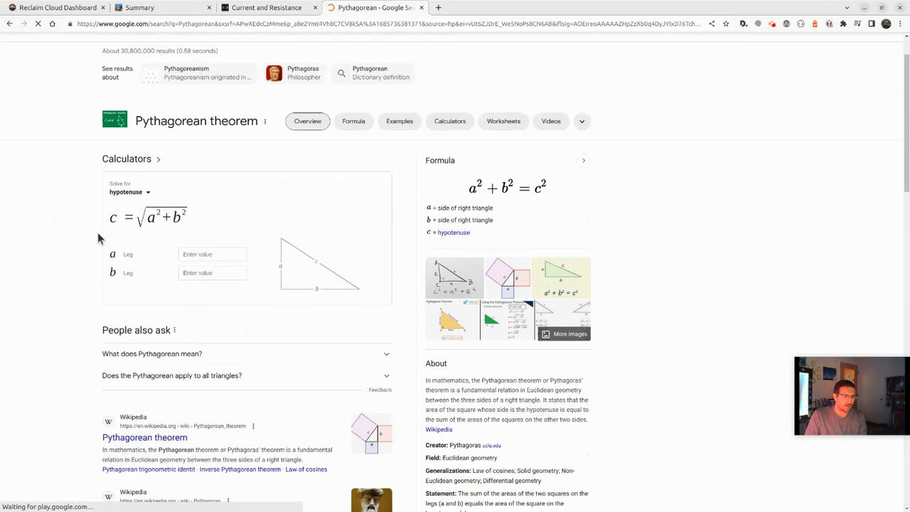
pyautogui.scroll(-1, 98, 239)
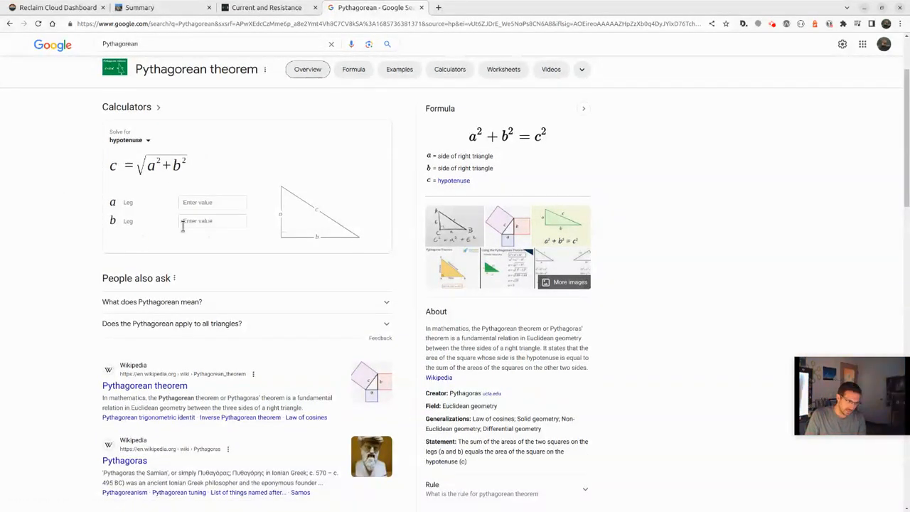
pyautogui.click(187, 301)
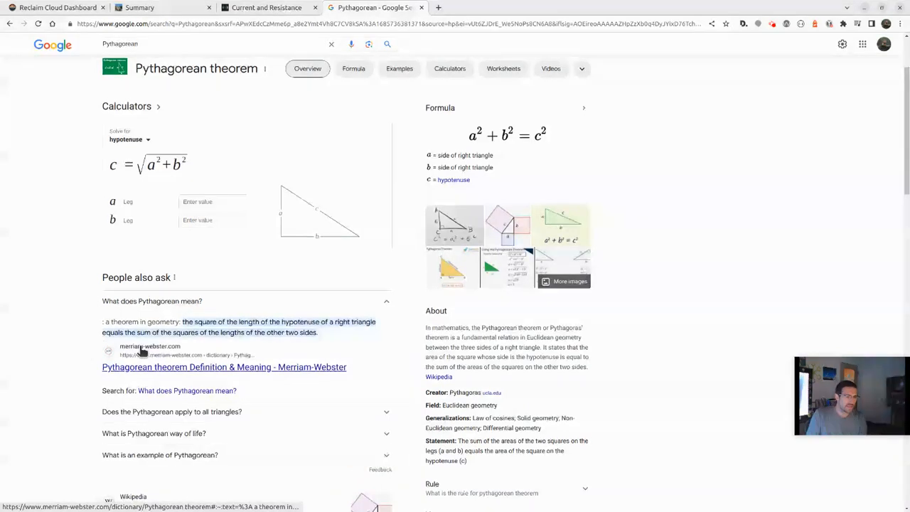
pyautogui.scroll(-1, 141, 350)
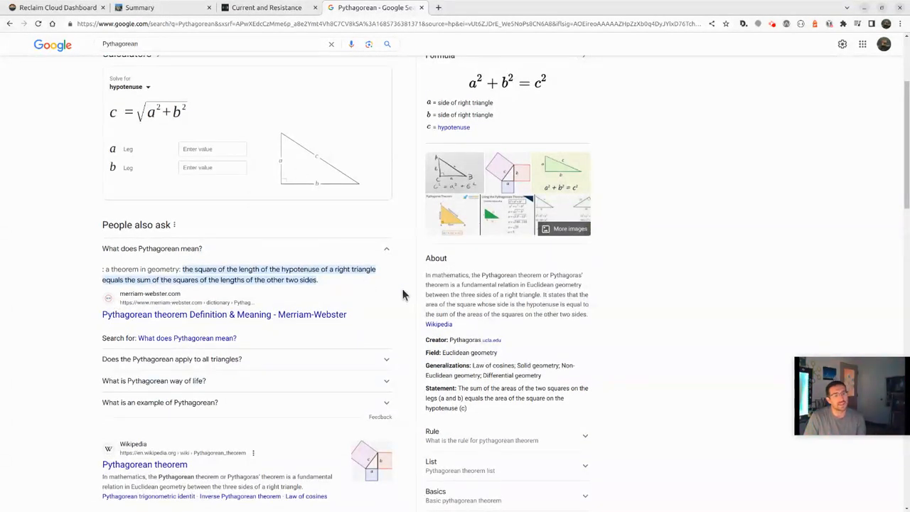
# Step: Back on the Summary page, start a vocab entry on "Pythagorean", set its term to "Pythagorean" and clear the definition
pyautogui.click(298, 7)
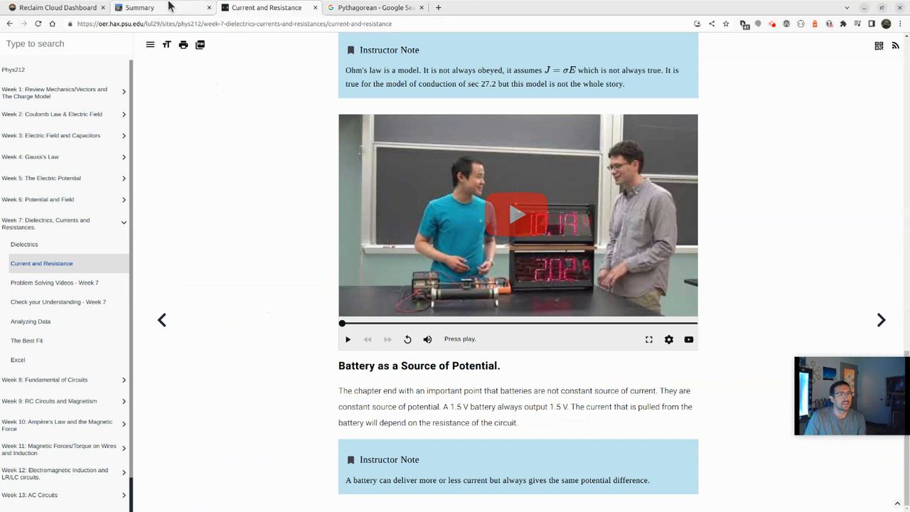
pyautogui.click(168, 7)
pyautogui.click(601, 293)
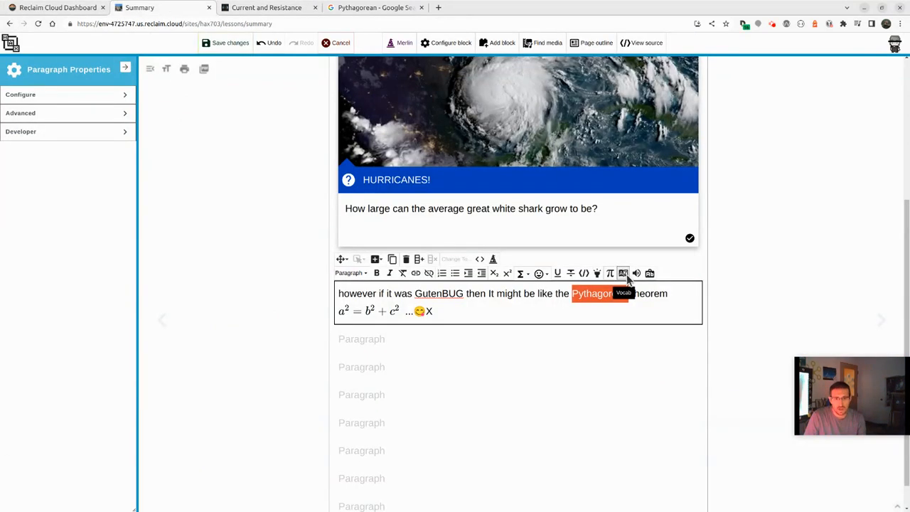
pyautogui.click(623, 275)
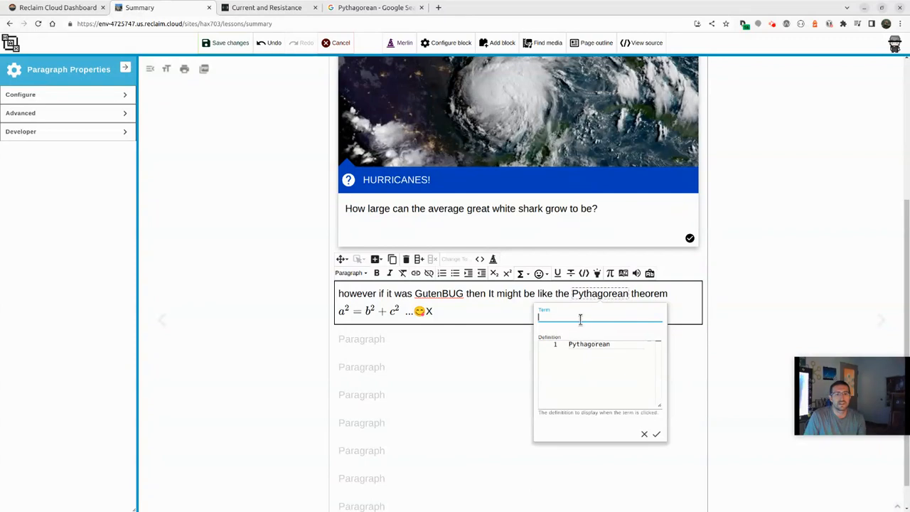
pyautogui.doubleClick(589, 344)
pyautogui.hotkey('ctrl', 'c')
pyautogui.click(564, 317)
pyautogui.hotkey('ctrl', 'v')
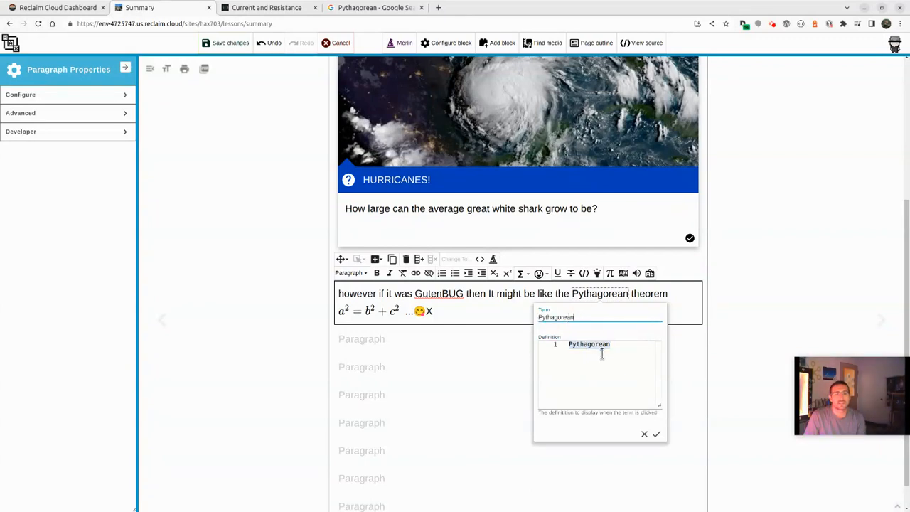
pyautogui.doubleClick(602, 353)
pyautogui.press('BackSpace')
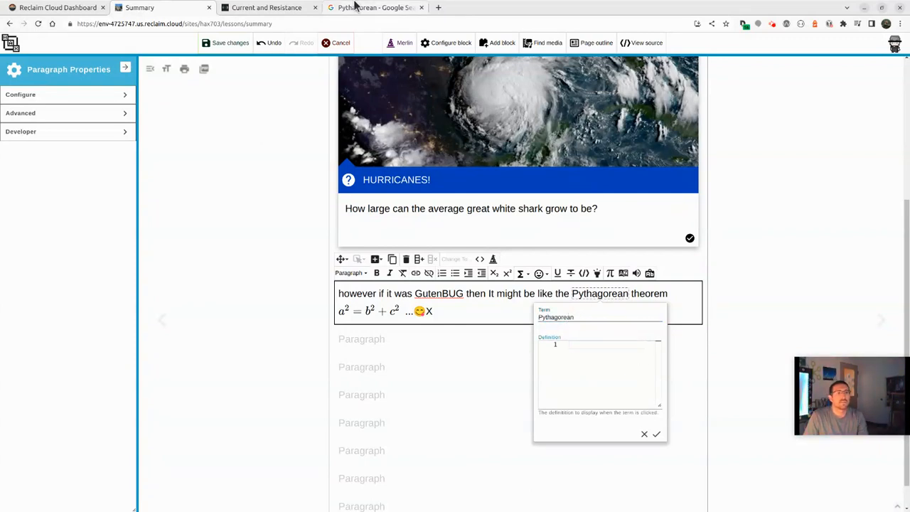
# Step: Copy the "What does Pythagorean mean?" definition from the Google results and insert it as the definition of the Summary page's "Pythagorean" vocab term
pyautogui.click(374, 7)
pyautogui.tripleClick(175, 275)
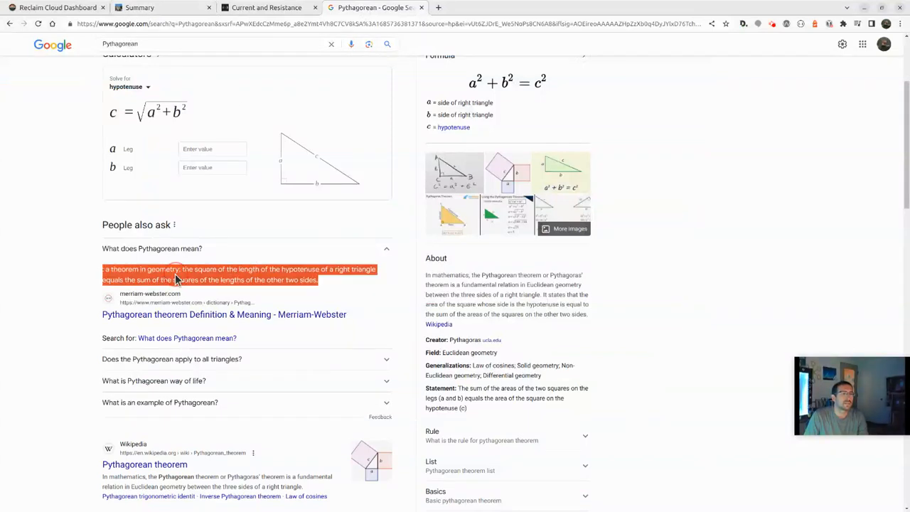
pyautogui.click(267, 6)
pyautogui.click(157, 6)
pyautogui.hotkey('ctrl', 'v')
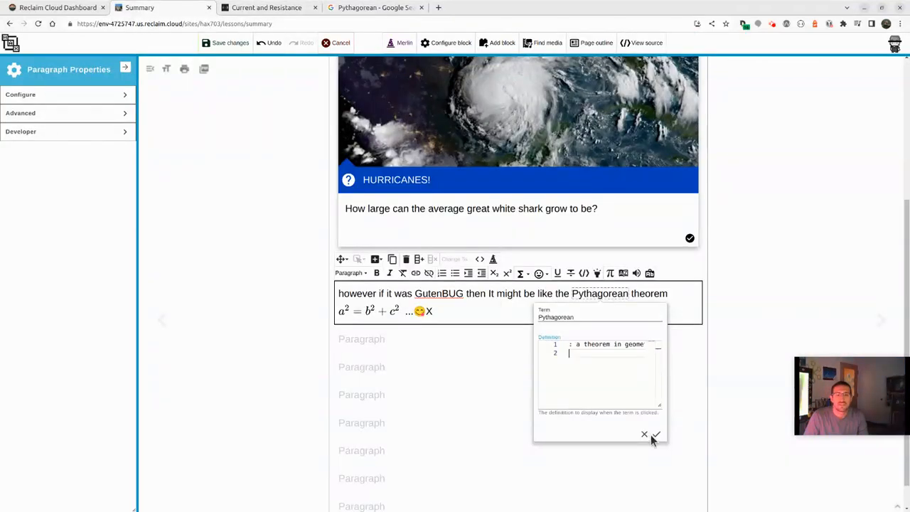
pyautogui.click(657, 434)
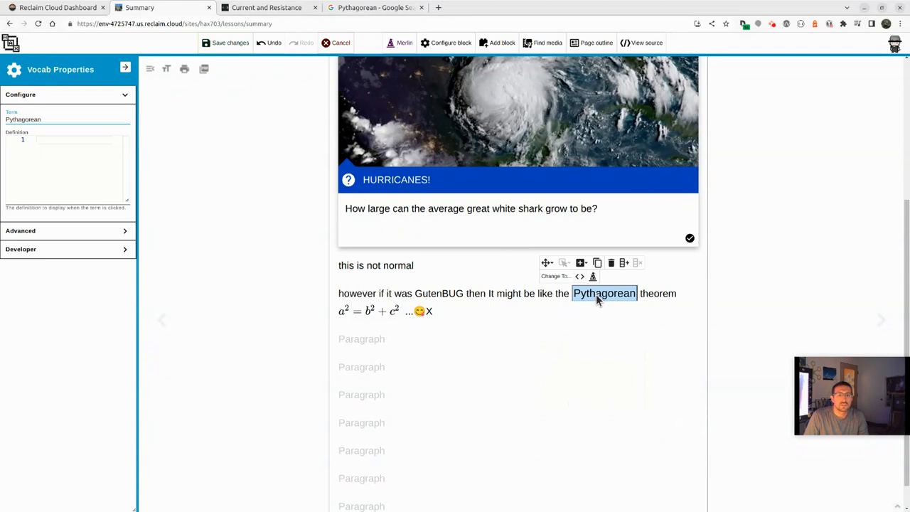
# Step: Add inline audio to the word "GutenBUG", choose to record its source, and allow the site to use the microphone
pyautogui.click(507, 294)
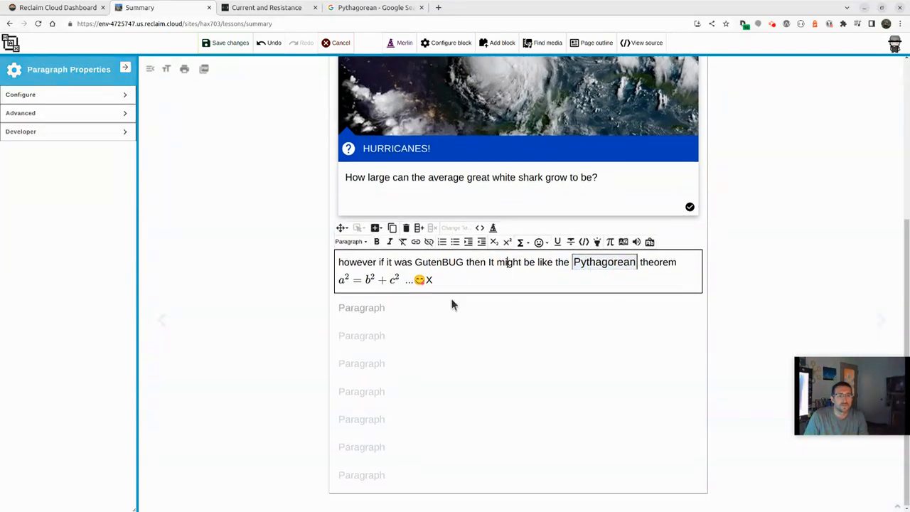
pyautogui.moveTo(417, 262); pyautogui.dragTo(462, 264)
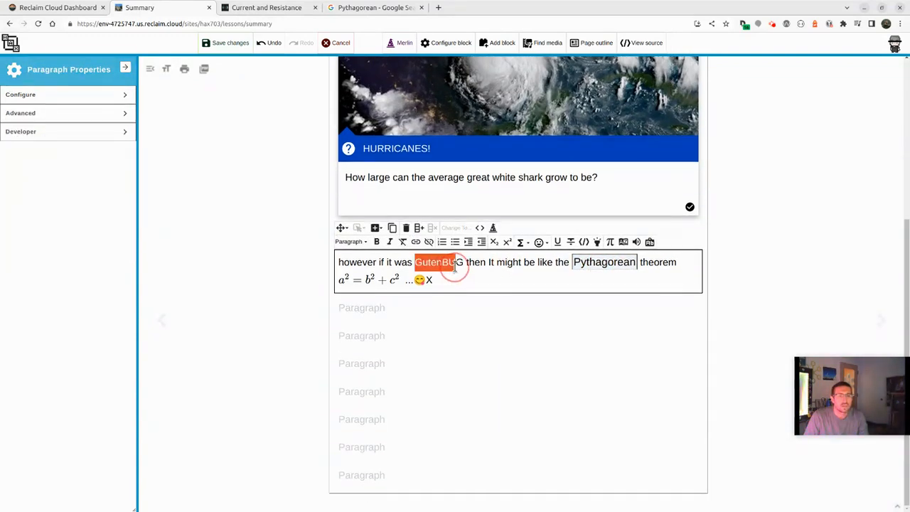
pyautogui.click(638, 243)
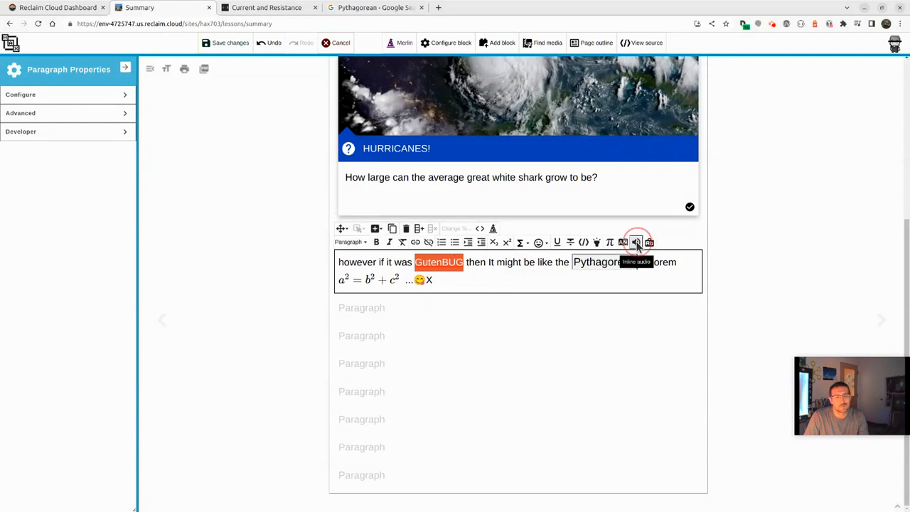
pyautogui.click(479, 321)
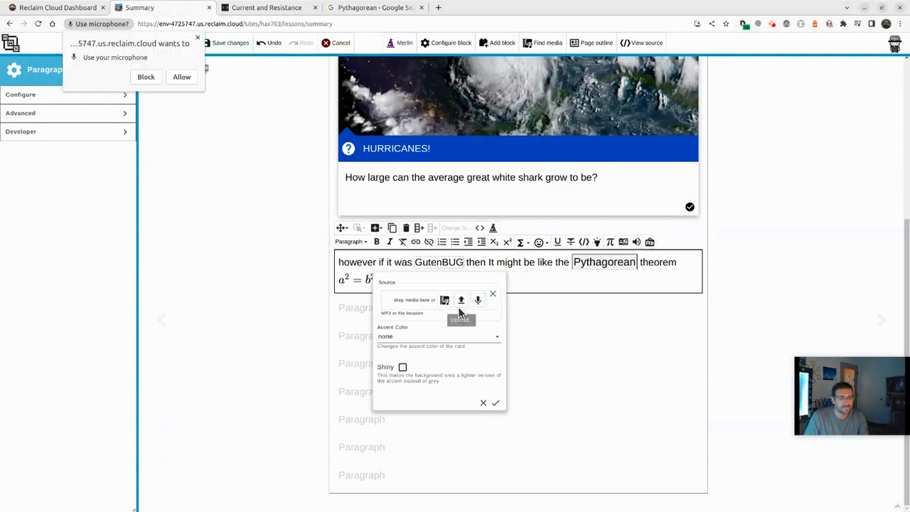
pyautogui.click(182, 76)
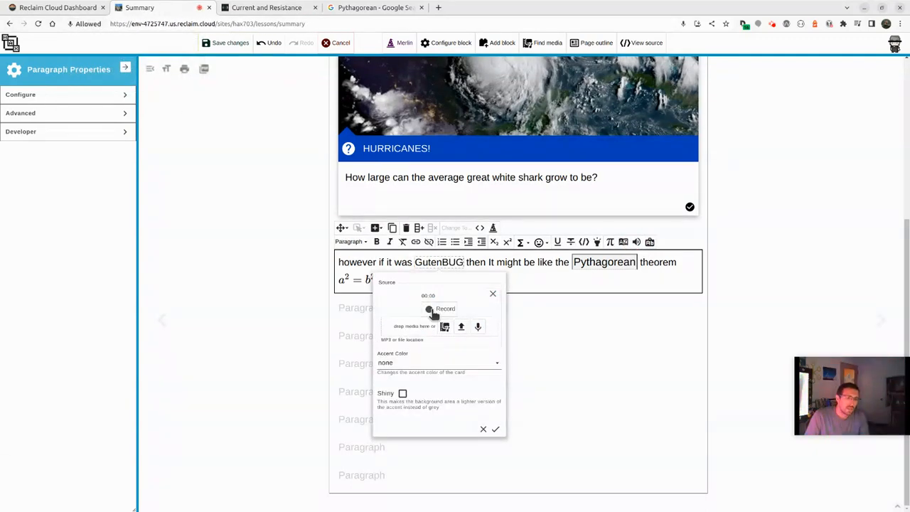
# Step: Record a voice clip of about 35 seconds, save it as the inline audio's source, and save the page
pyautogui.click(432, 308)
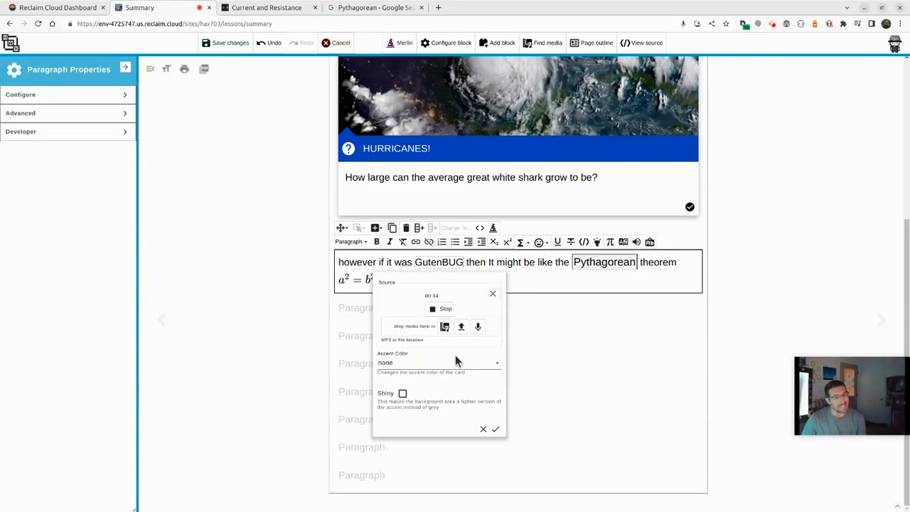
pyautogui.click(442, 310)
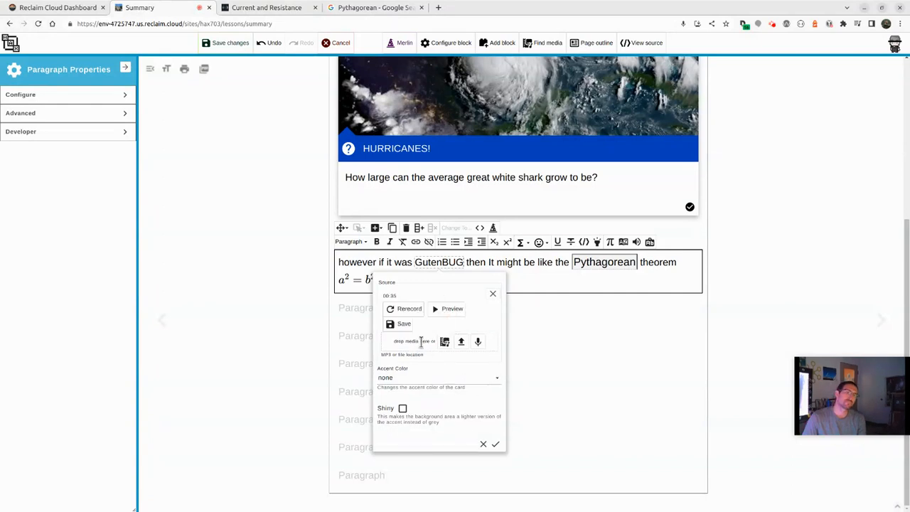
pyautogui.click(398, 323)
pyautogui.click(496, 419)
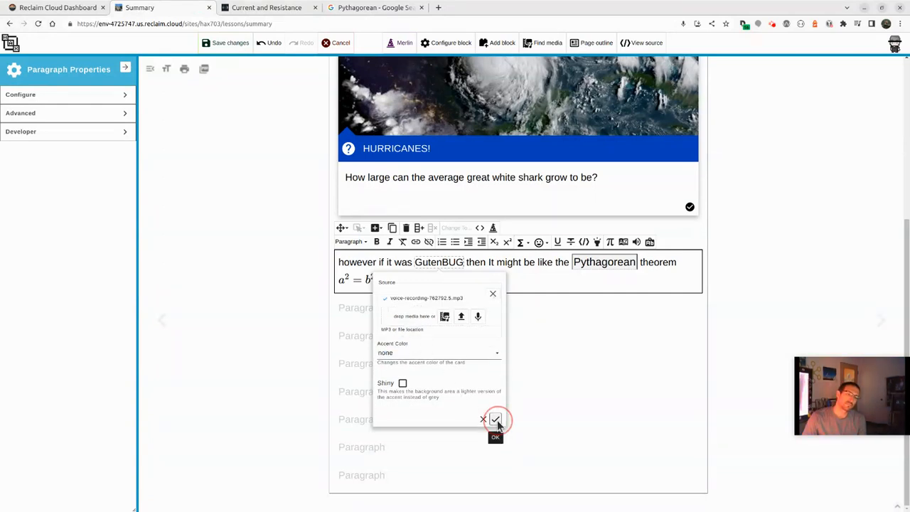
pyautogui.click(227, 43)
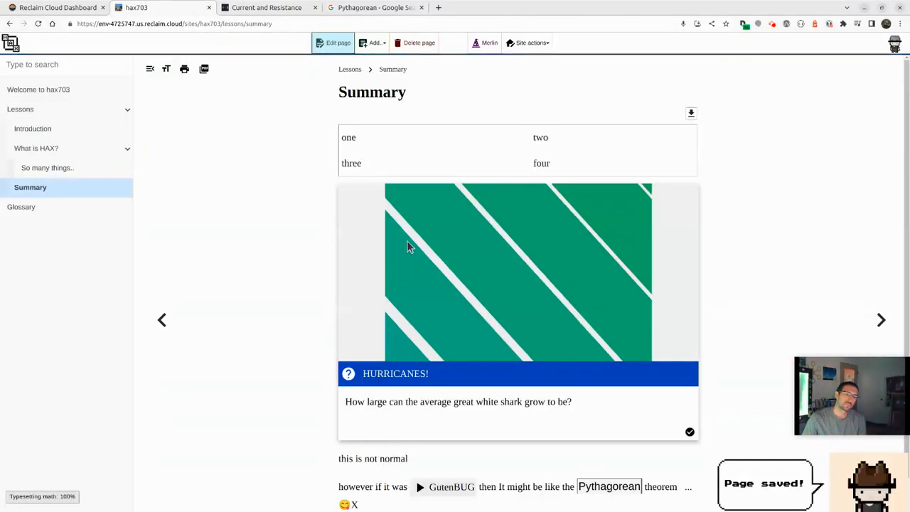
# Step: Play the inline audio on "GutenBUG" in the saved page briefly and pause it
pyautogui.scroll(-2, 436, 455)
pyautogui.click(438, 457)
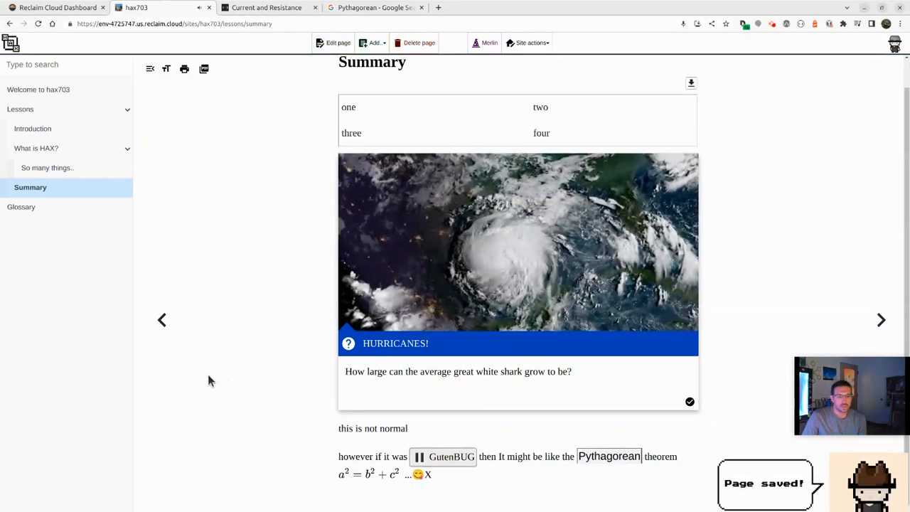
pyautogui.click(419, 458)
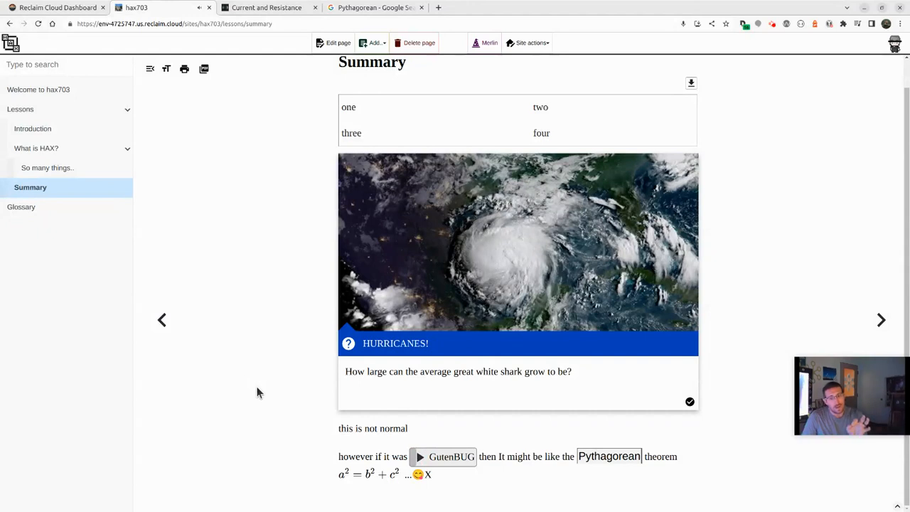
# Step: Inspect the "GutenBUG" inline audio element's markup in the browser's developer tools and close them
pyautogui.rightClick(442, 457)
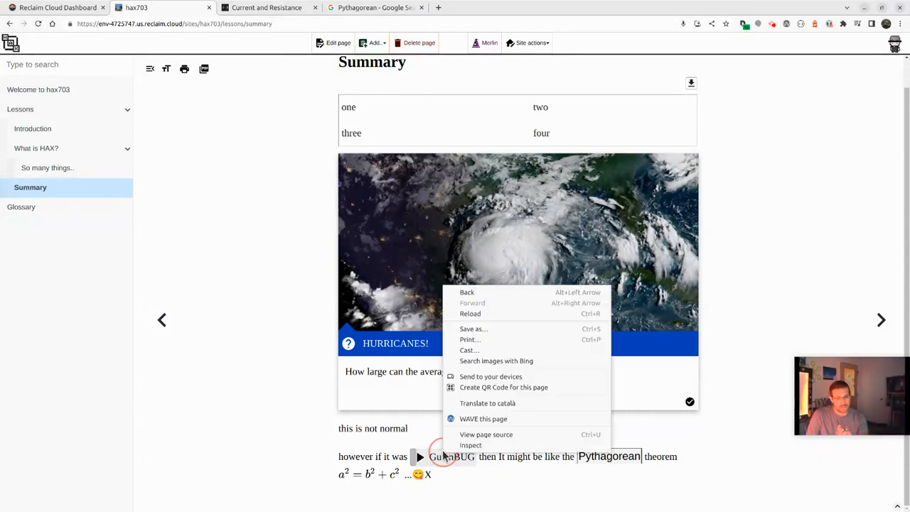
pyautogui.click(463, 444)
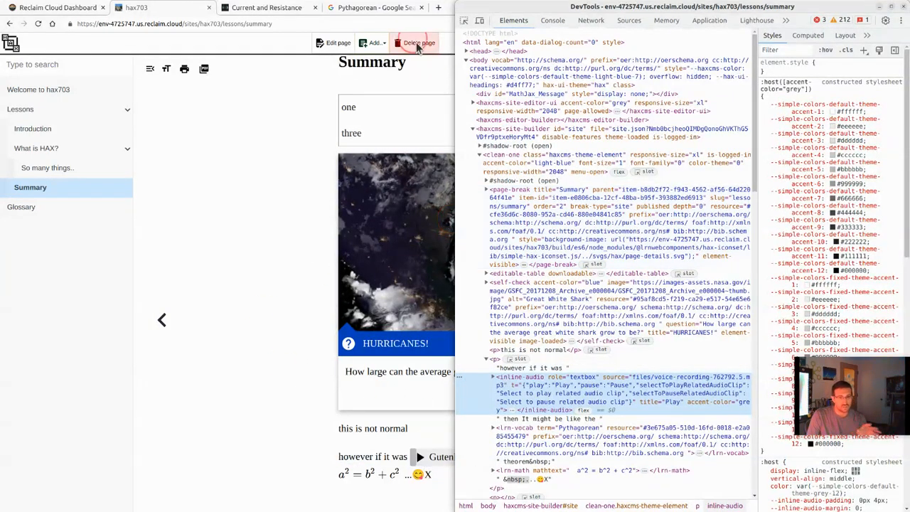
pyautogui.click(903, 7)
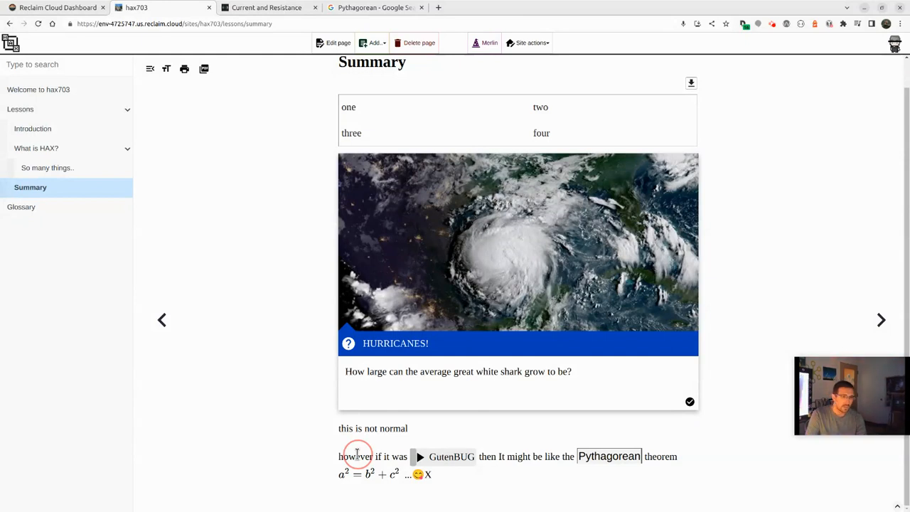
# Step: Edit the Summary page, insert an item above the table, and turn it into an Audio block
pyautogui.click(334, 44)
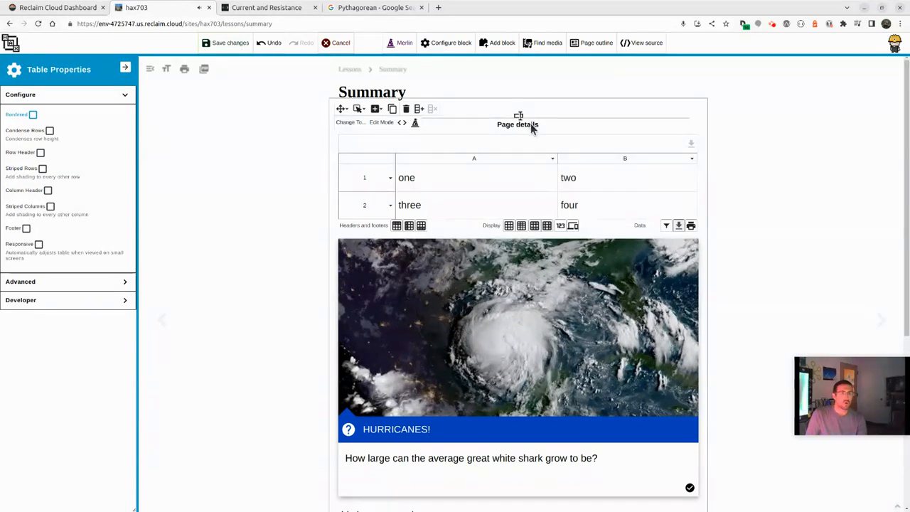
pyautogui.click(344, 109)
pyautogui.click(375, 109)
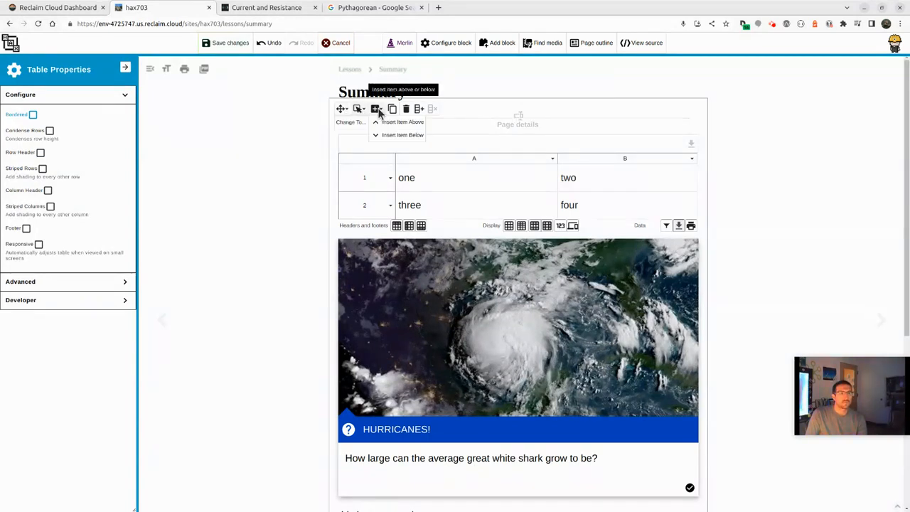
pyautogui.click(387, 122)
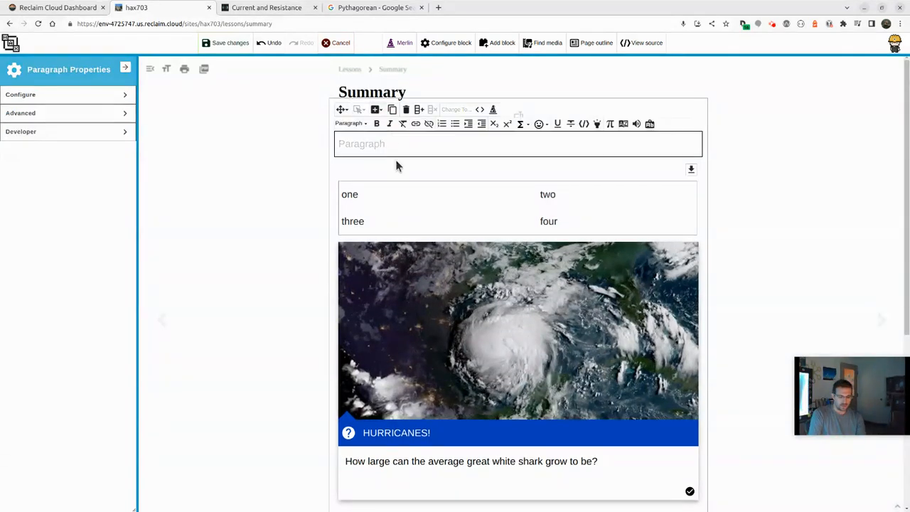
pyautogui.press('/')
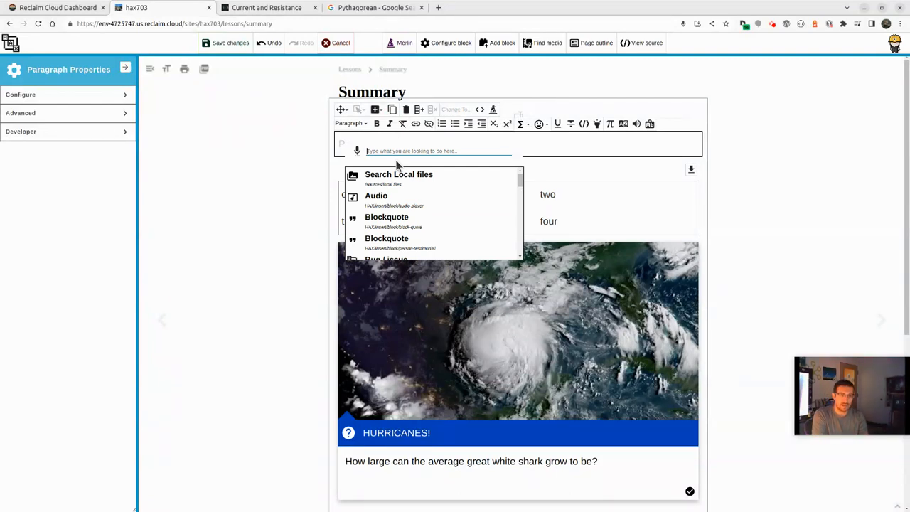
pyautogui.click(419, 200)
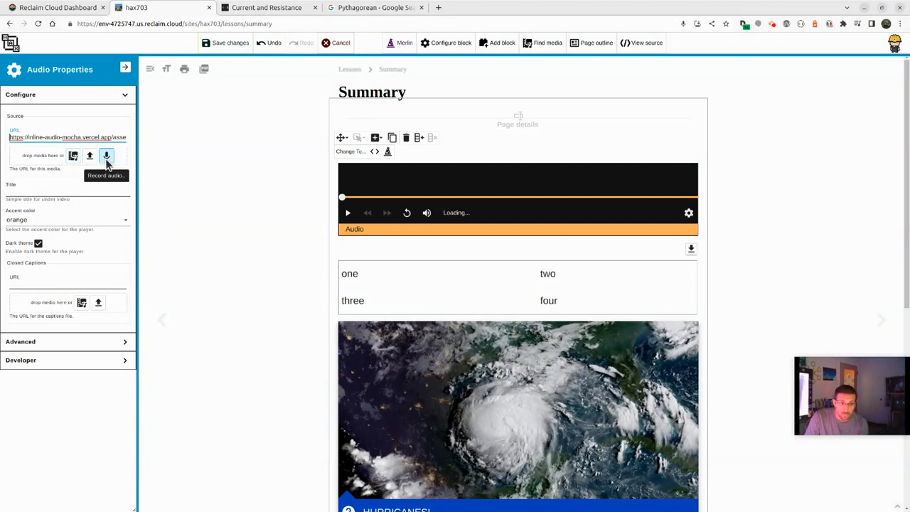
# Step: Record a voice clip of about 10 seconds as the Audio block's source and save the page
pyautogui.click(107, 158)
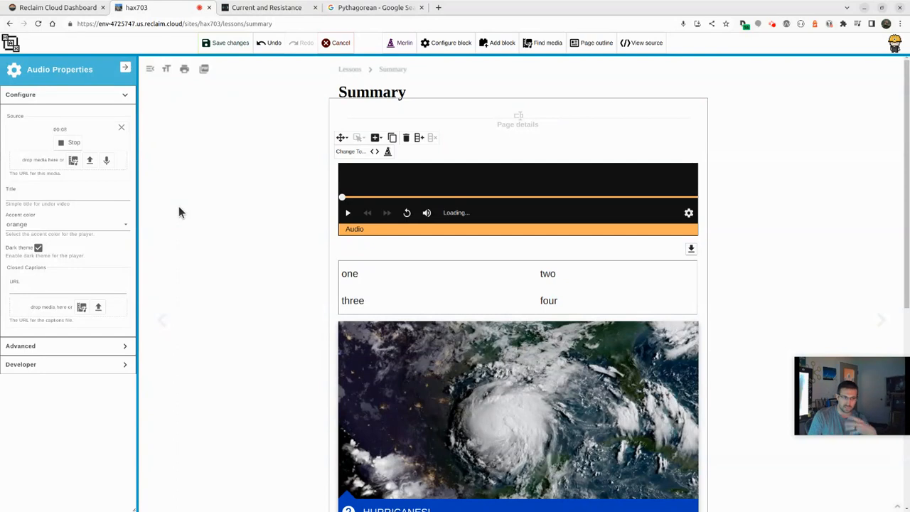
pyautogui.click(67, 143)
pyautogui.click(29, 157)
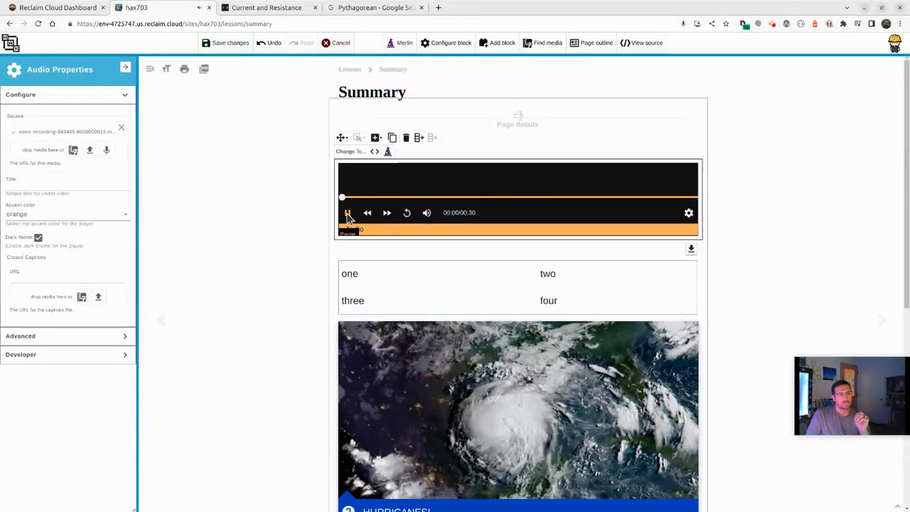
pyautogui.click(58, 188)
pyautogui.click(65, 213)
pyautogui.click(61, 187)
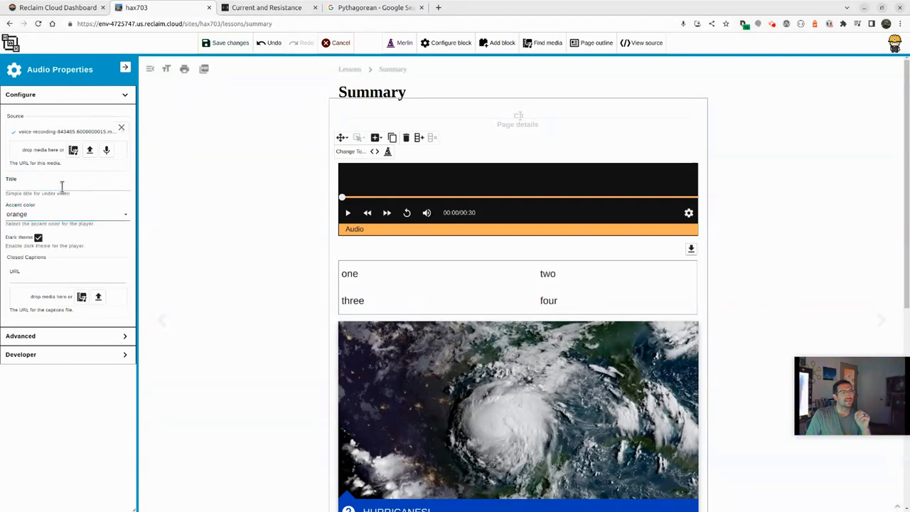
pyautogui.click(225, 43)
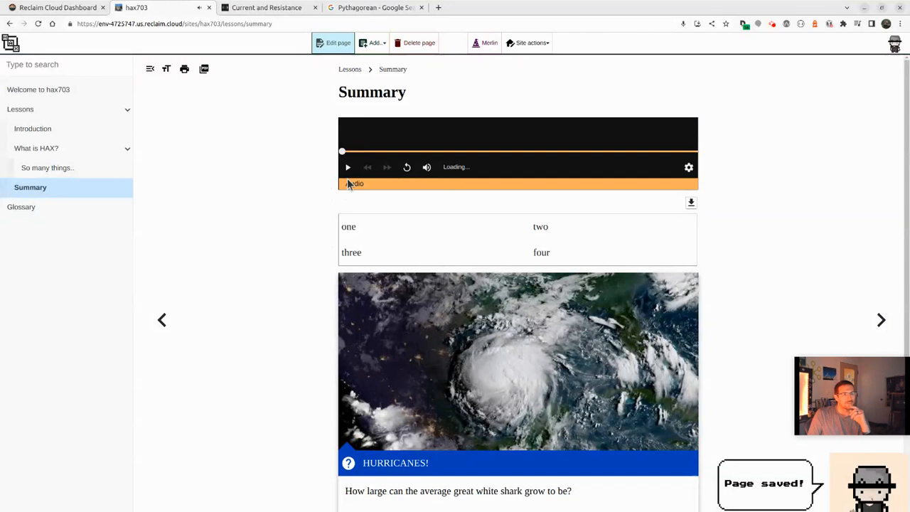
# Step: Play the recorded clip in the audio player above the table and pause it
pyautogui.click(347, 168)
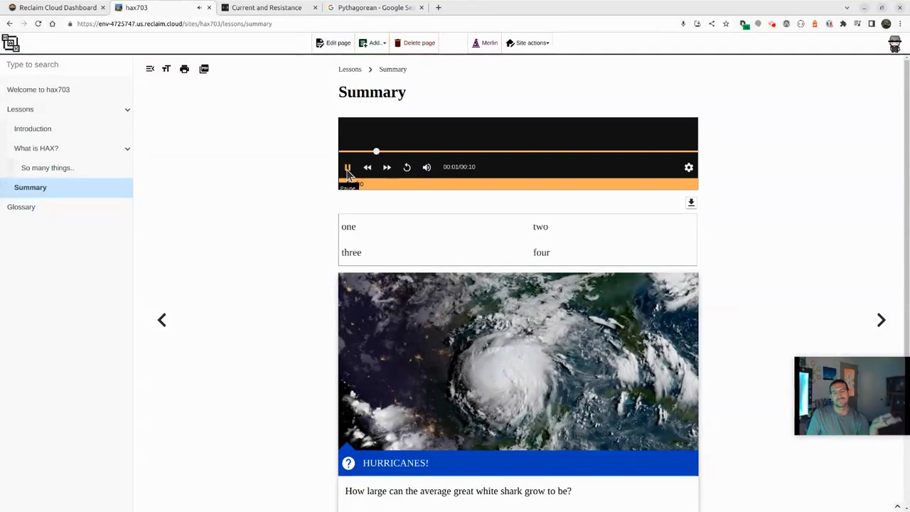
pyautogui.click(348, 169)
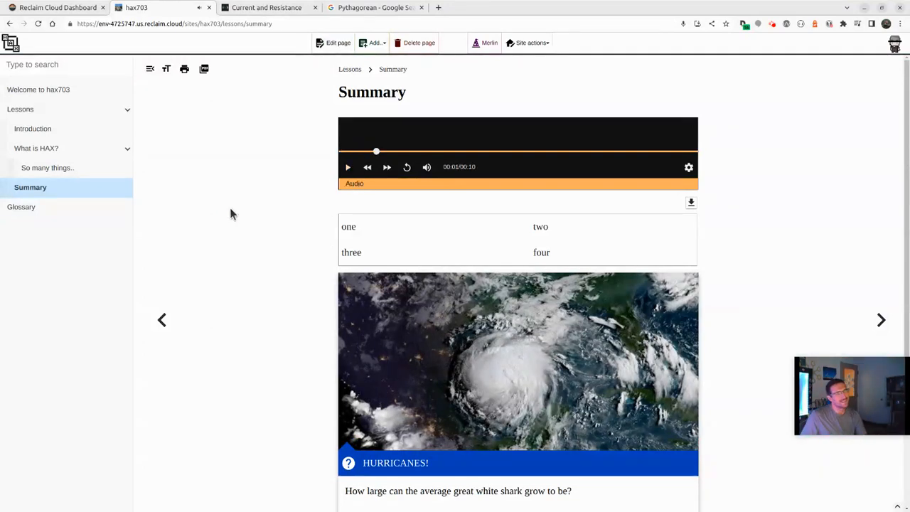
# Step: Reopen the page for editing and title the audio player "doing busioness that didnt exist 20+ years ago"
pyautogui.click(330, 45)
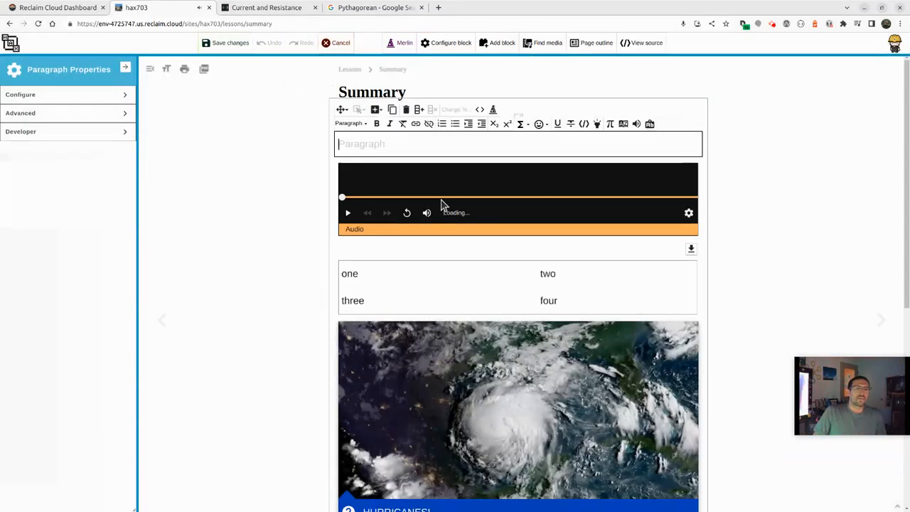
pyautogui.click(526, 233)
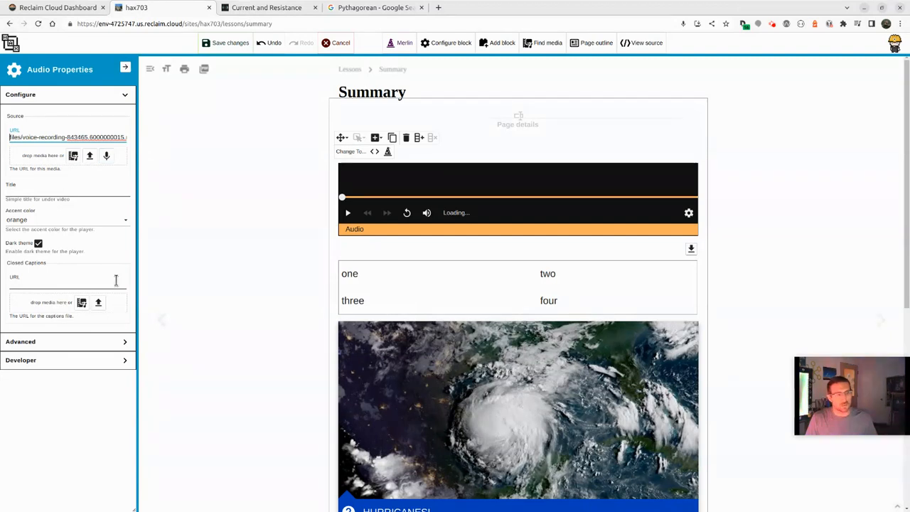
pyautogui.click(72, 156)
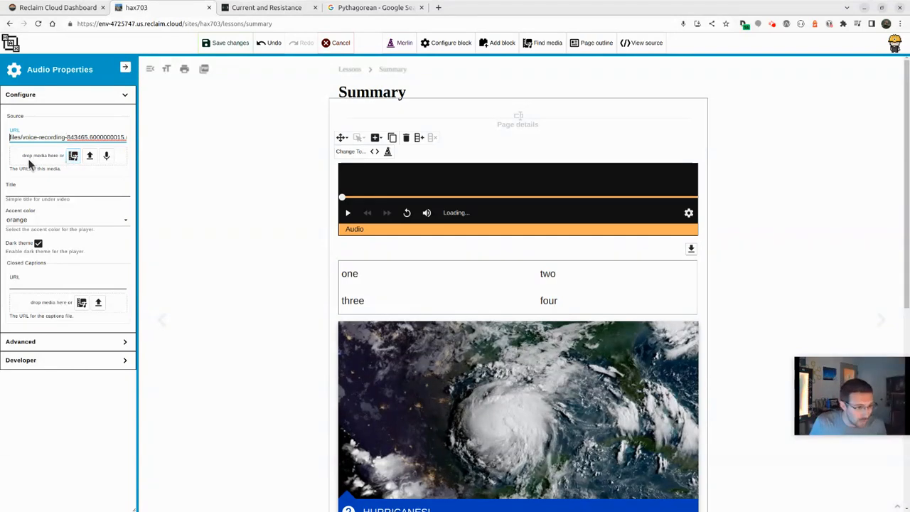
pyautogui.click(50, 191)
pyautogui.write('d')
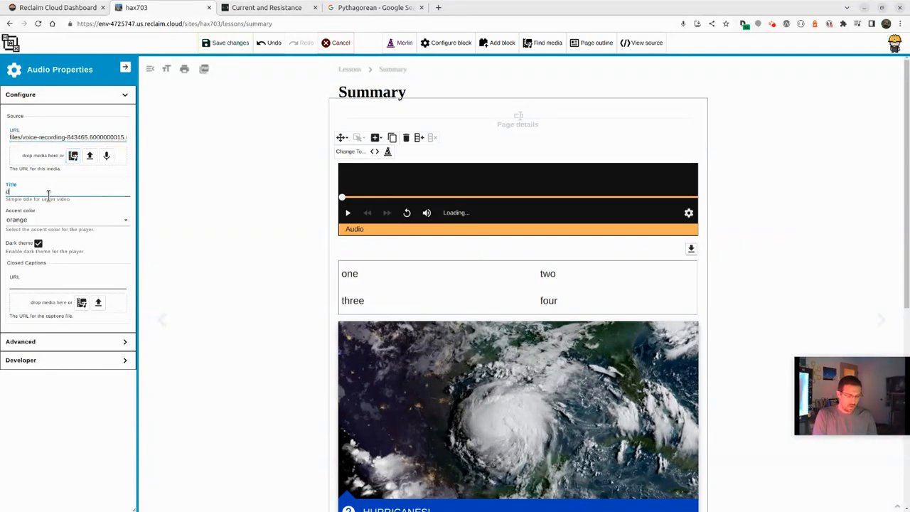
pyautogui.write('oing busioness')
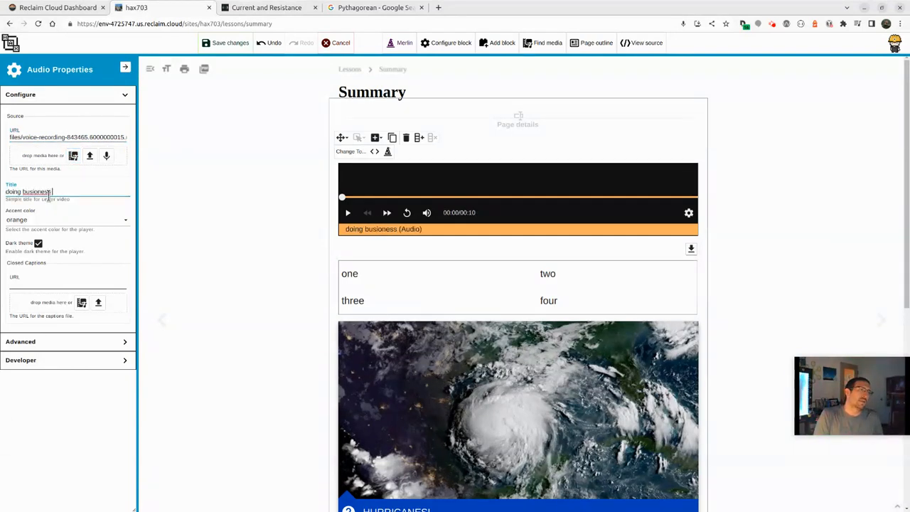
pyautogui.write(' that didnt exist')
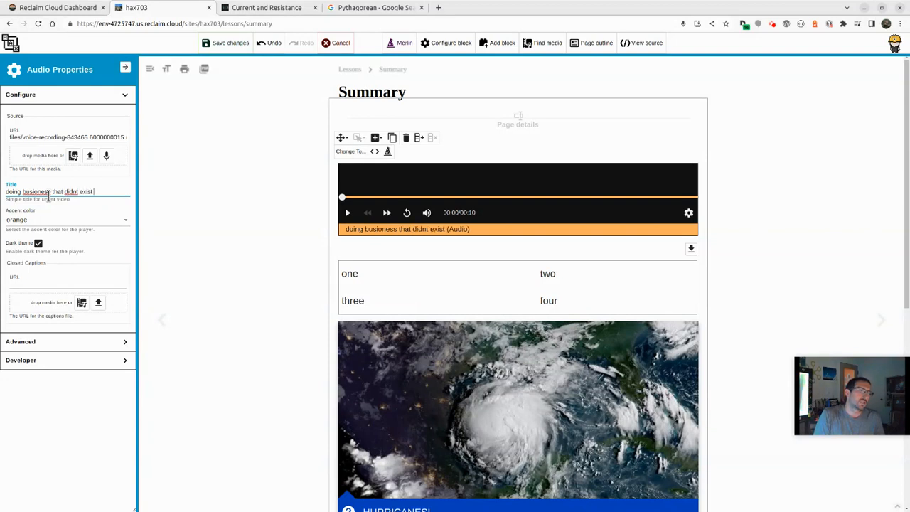
pyautogui.write(' 20+ years ago')
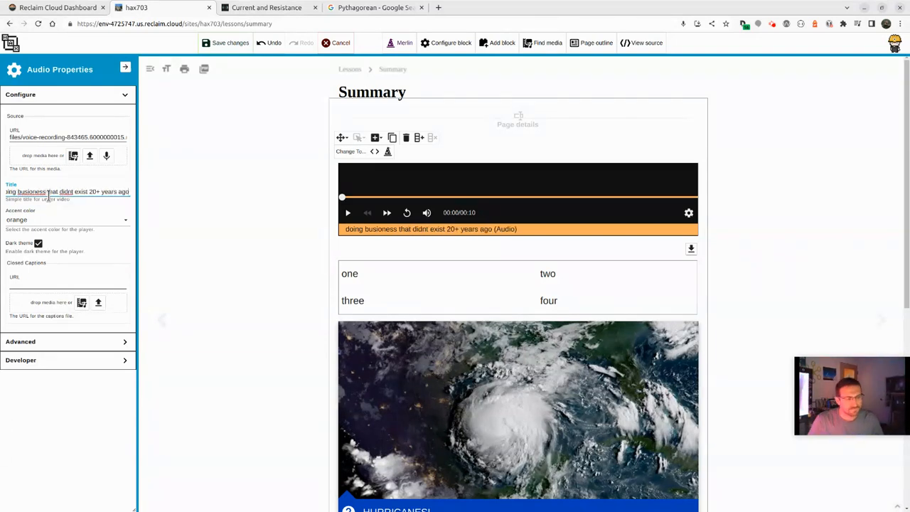
# Step: Set the audio player's accent color to red and turn off its dark theme
pyautogui.click(64, 221)
pyautogui.click(37, 253)
pyautogui.click(38, 243)
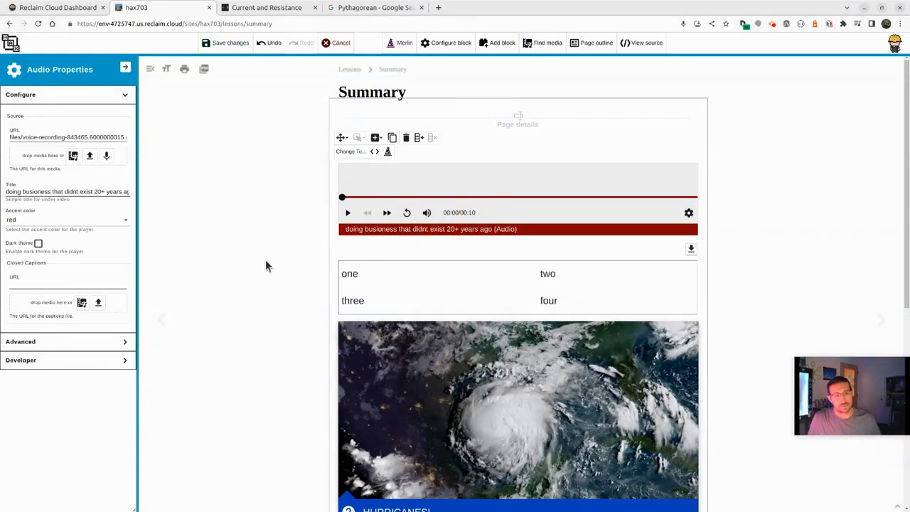
# Step: Insert a column before the table's first column and fill its cells with "gfdggfdfg" and "fgdgdgdg"
pyautogui.click(447, 279)
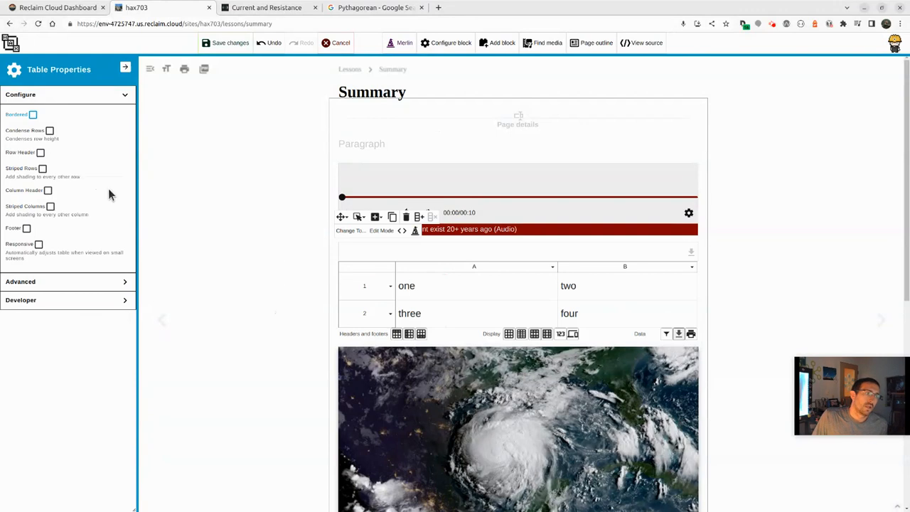
pyautogui.moveTo(429, 276)
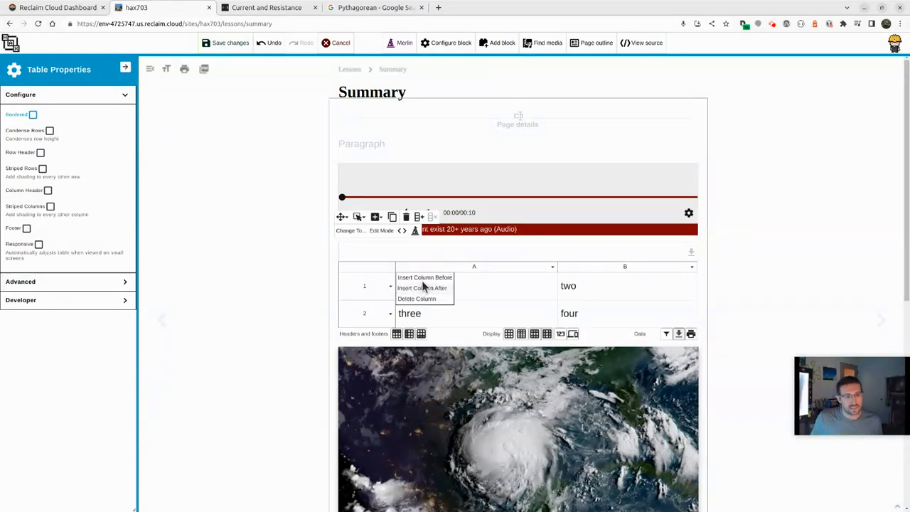
pyautogui.moveTo(552, 268)
pyautogui.click(439, 280)
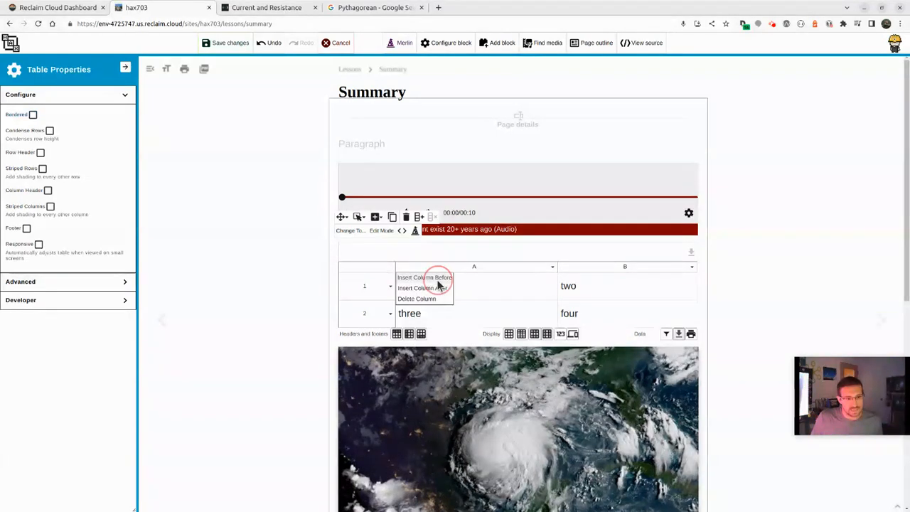
pyautogui.click(429, 284)
pyautogui.write('gfdggfdfg')
pyautogui.click(426, 308)
pyautogui.write('fg')
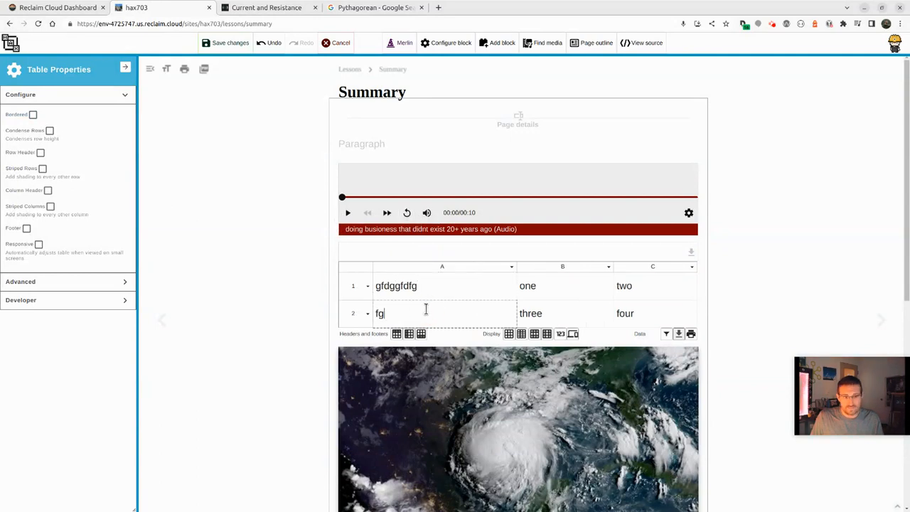
pyautogui.write('dggdgdg')
# Step: Insert a row below the table's second row and fill it with "jhgjhgjgjhg", "ghjghjhgj" and "hjgjghghj"
pyautogui.moveTo(369, 314)
pyautogui.click(386, 337)
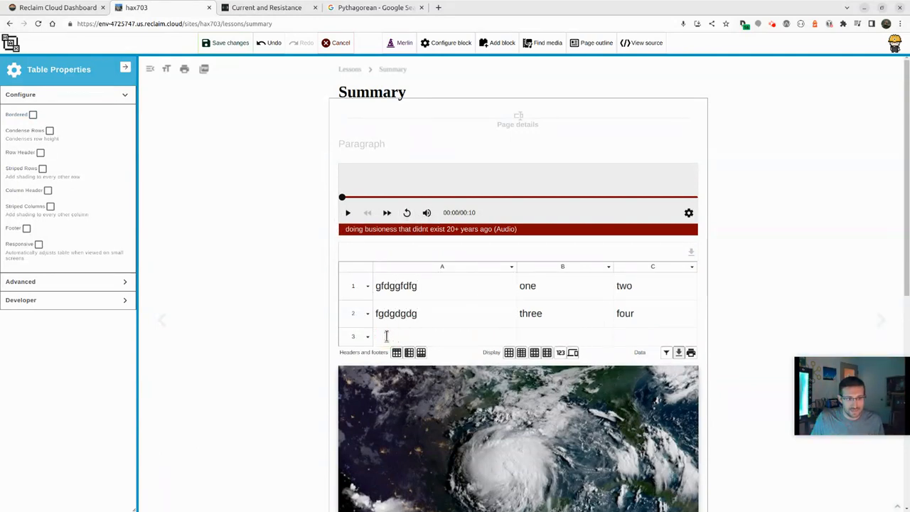
pyautogui.click(414, 337)
pyautogui.write('jhgjhgjghg')
pyautogui.click(544, 342)
pyautogui.write('ghj')
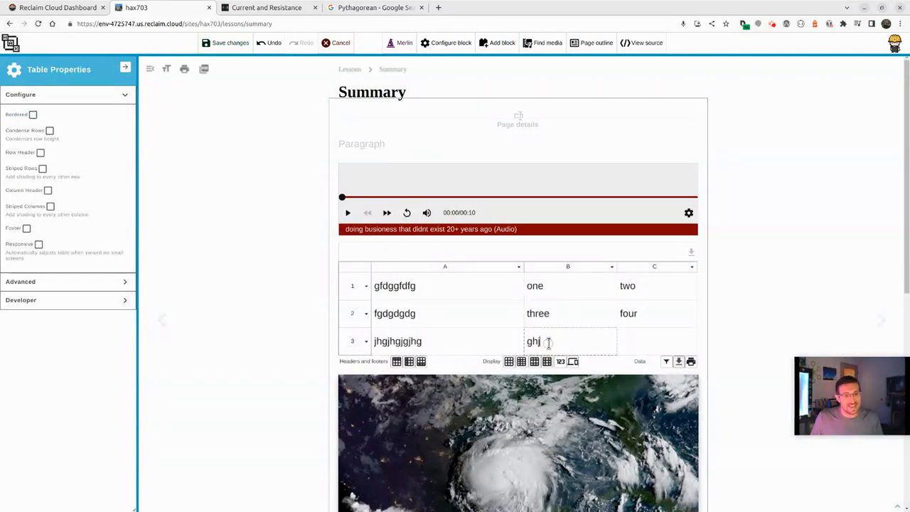
pyautogui.write('ghjhgj')
pyautogui.click(647, 340)
pyautogui.write('hjgjghghj')
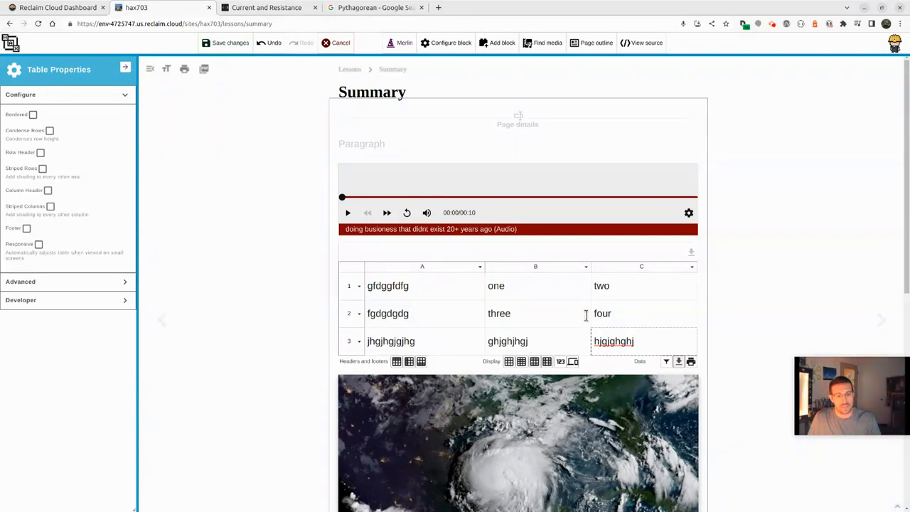
# Step: Format the table with borders, condensed striped rows, a header row and first-column row headers, and save the page
pyautogui.click(519, 367)
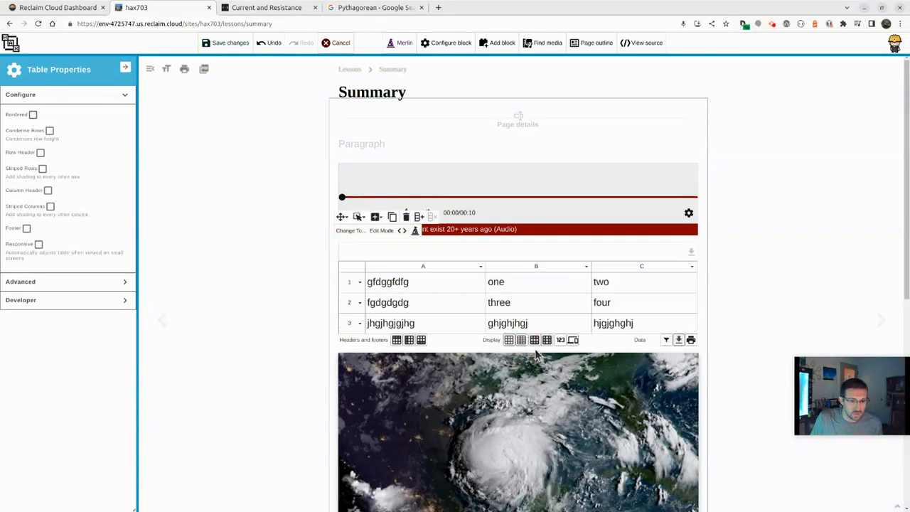
pyautogui.click(535, 340)
pyautogui.click(409, 340)
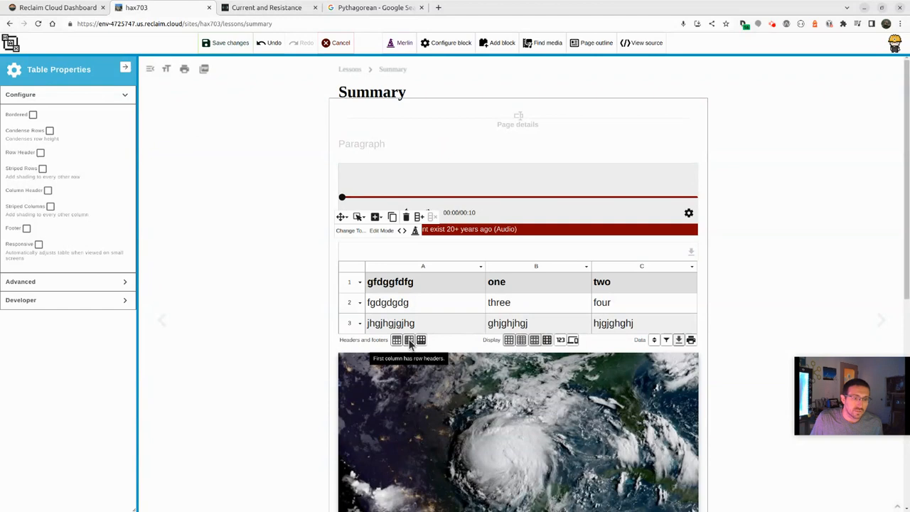
pyautogui.click(228, 43)
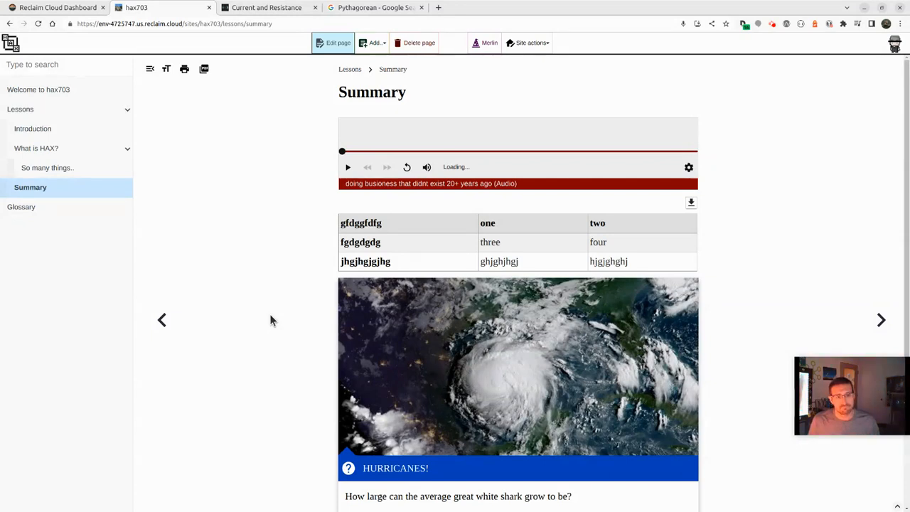
# Step: Reopen the Summary page for editing and insert a Blockquote block above the audio player
pyautogui.click(337, 49)
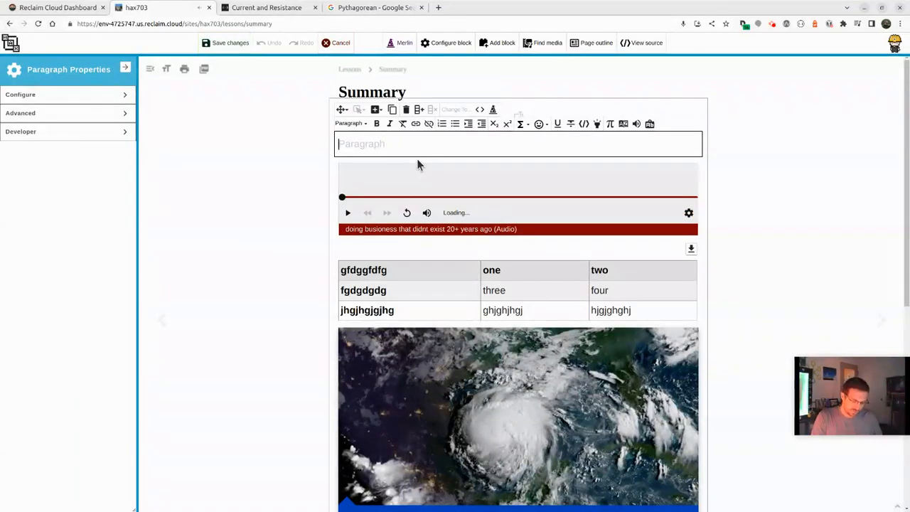
pyautogui.press('/')
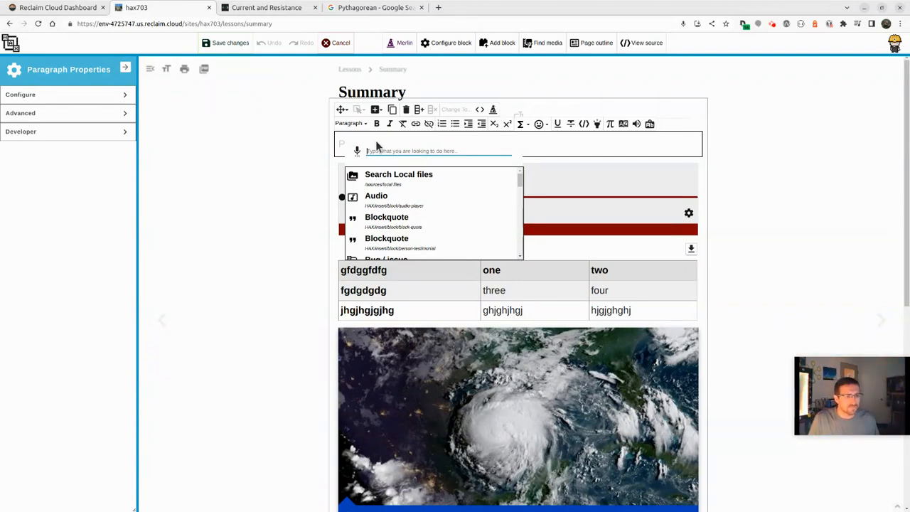
pyautogui.click(379, 147)
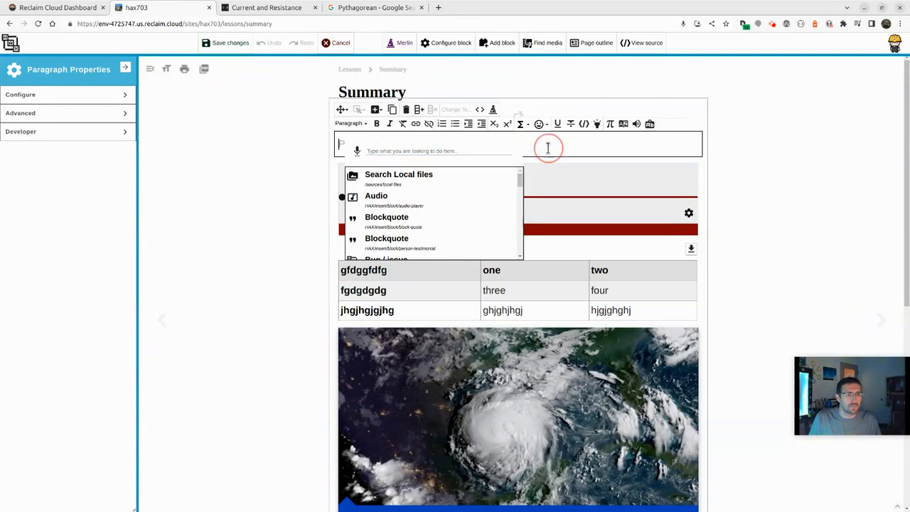
pyautogui.click(407, 223)
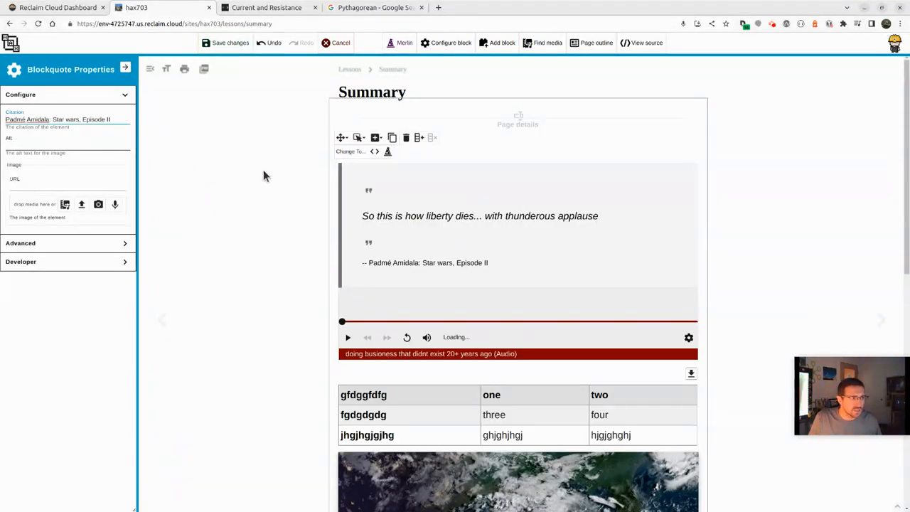
# Step: Insert a thinking-face emoji in the middle of the word "thunderous" in the blockquote
pyautogui.click(435, 217)
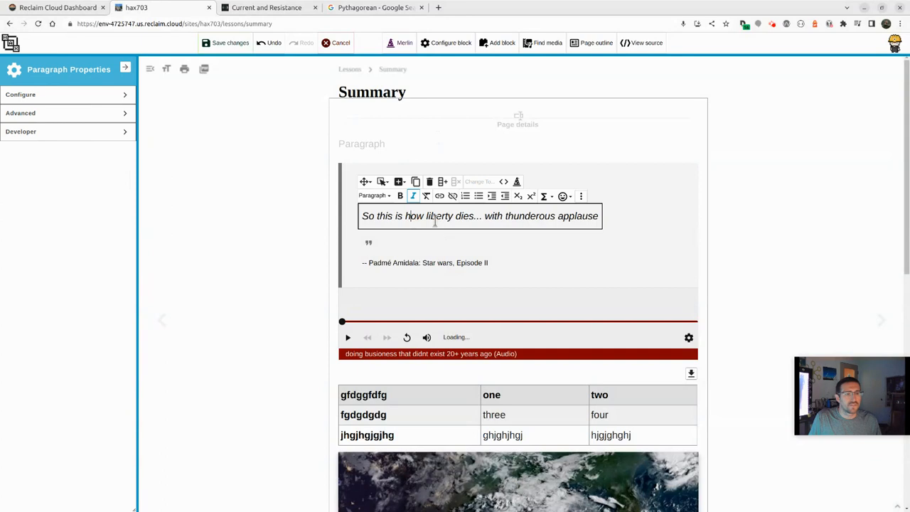
pyautogui.click(525, 217)
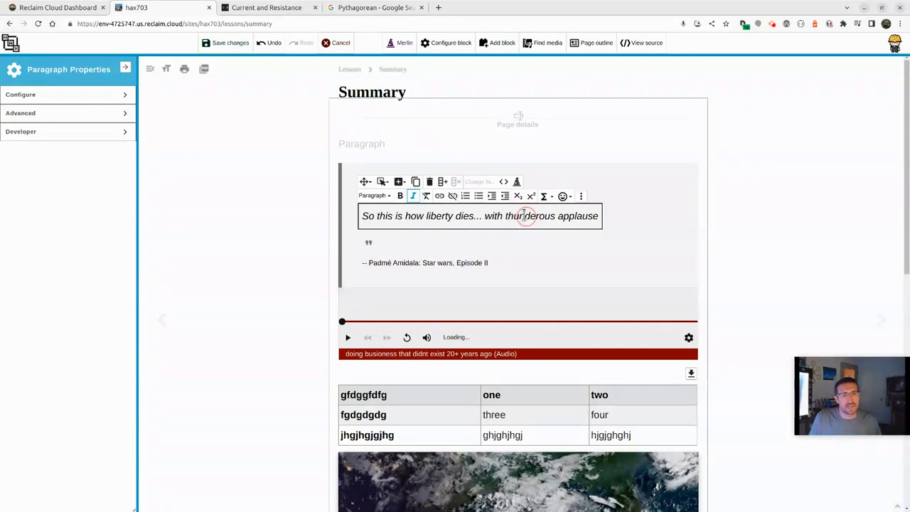
pyautogui.click(563, 196)
pyautogui.click(589, 246)
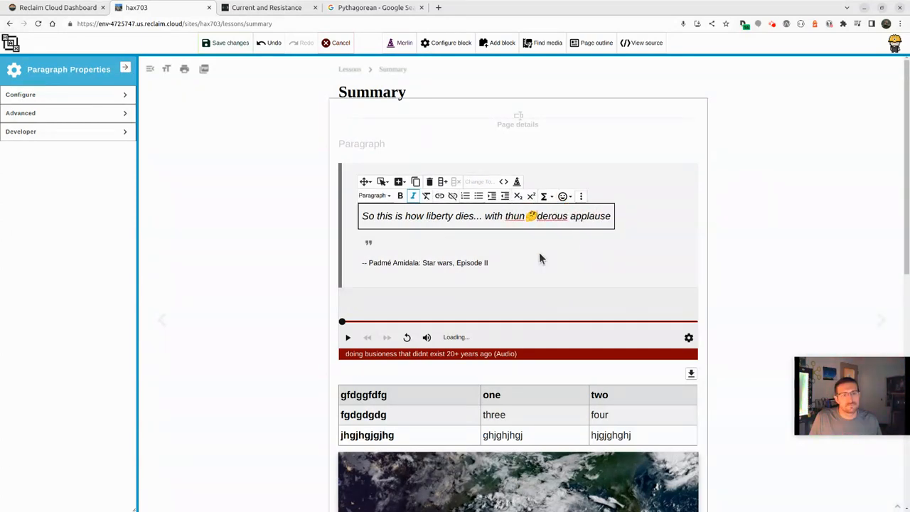
# Step: Search Merlin for "bug" from the empty paragraph above the blockquote and open the Bug / issue report form
pyautogui.click(418, 145)
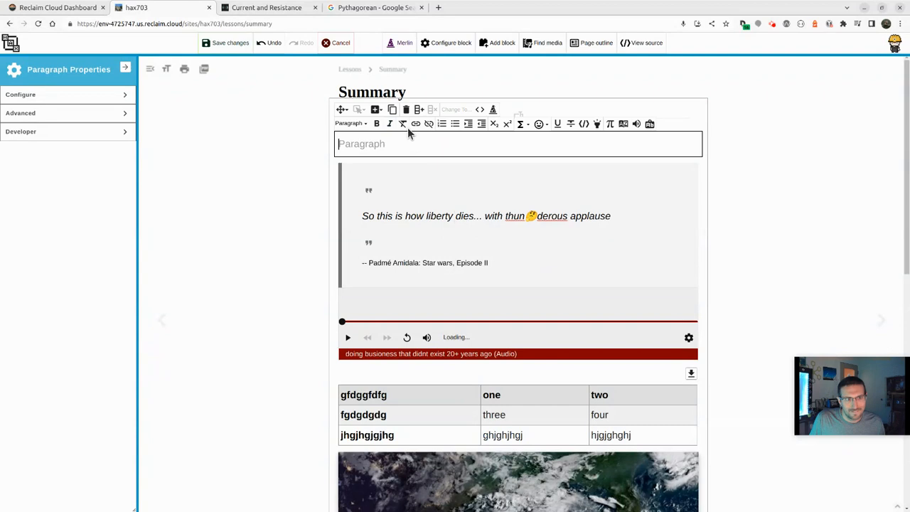
pyautogui.click(398, 43)
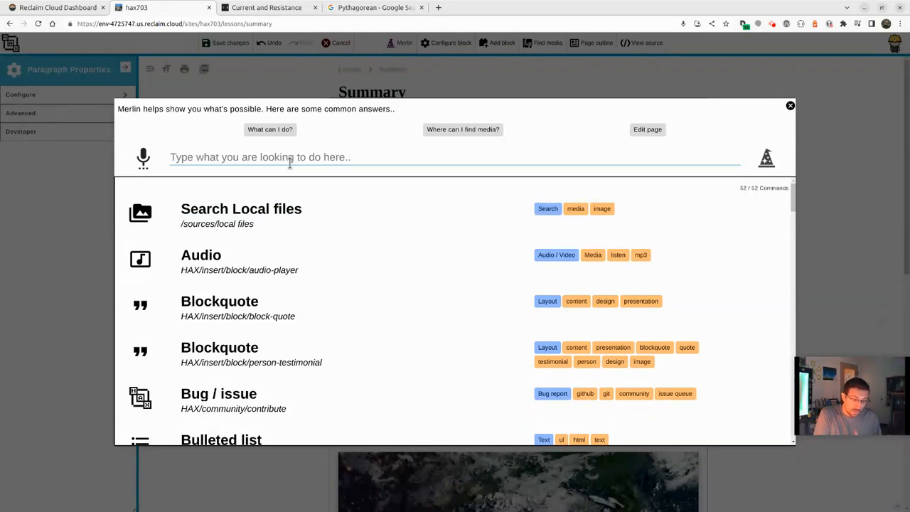
pyautogui.write('bug')
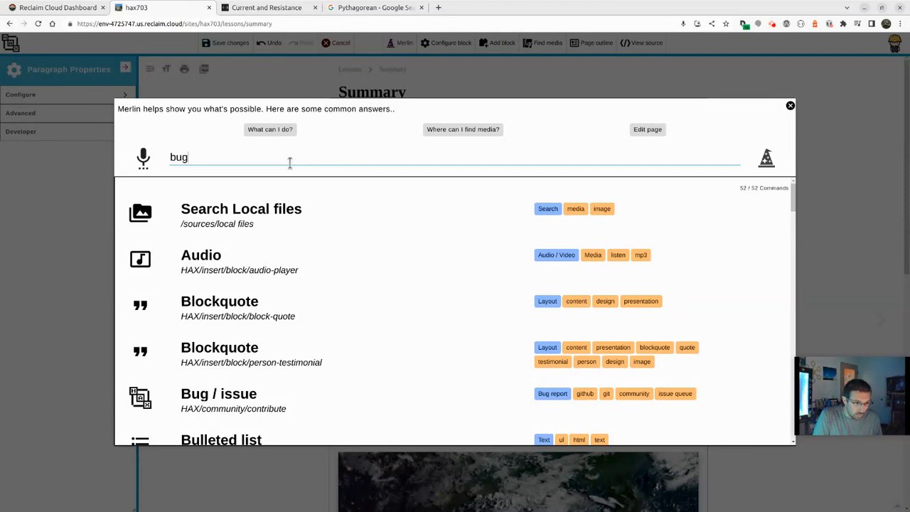
pyautogui.press('Return')
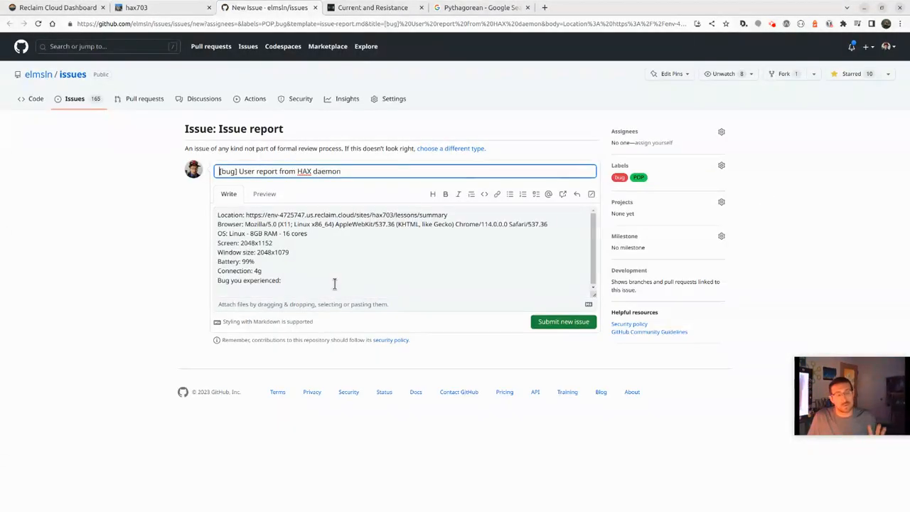
# Step: Describe the bug as "WHen I went ot put in audio-player and changed the fiile it didnt immediately update the "state"", correcting the spelling of "immediately"
pyautogui.tripleClick(327, 277)
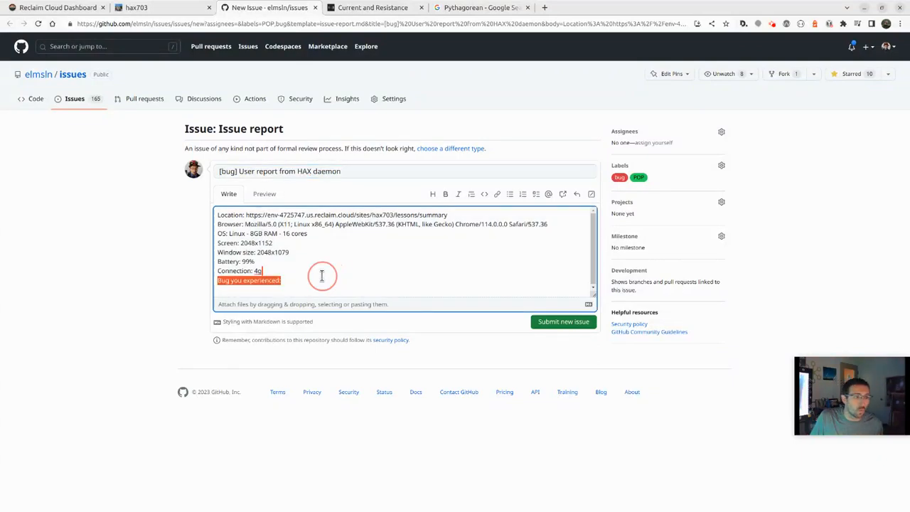
pyautogui.click(327, 277)
pyautogui.hotkey('ctrl', 'a')
pyautogui.click(393, 258)
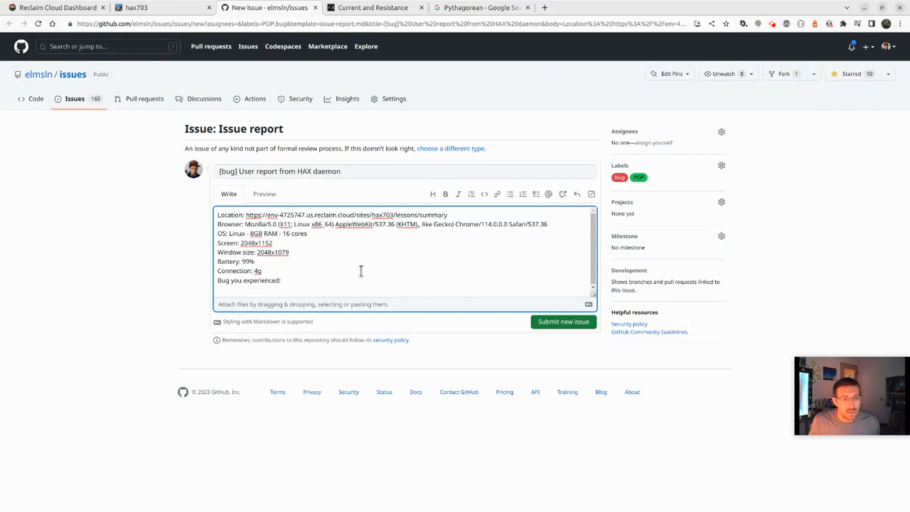
pyautogui.click(376, 286)
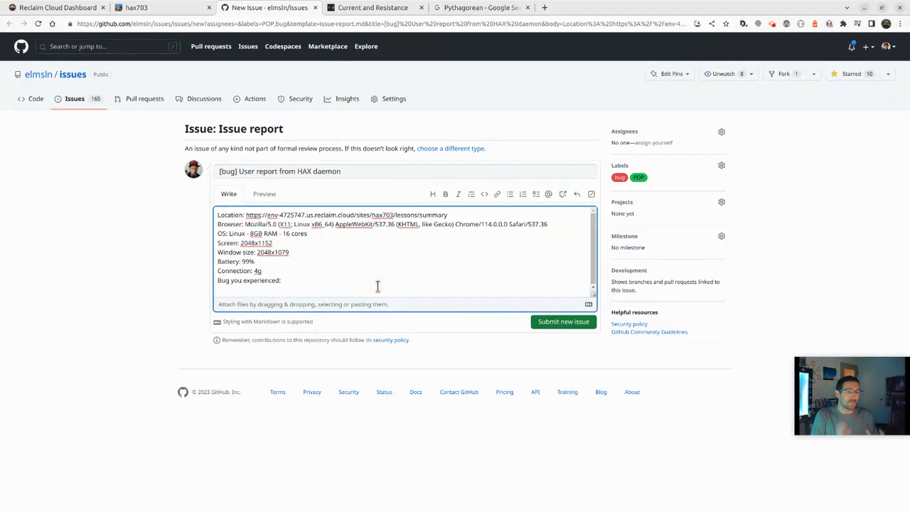
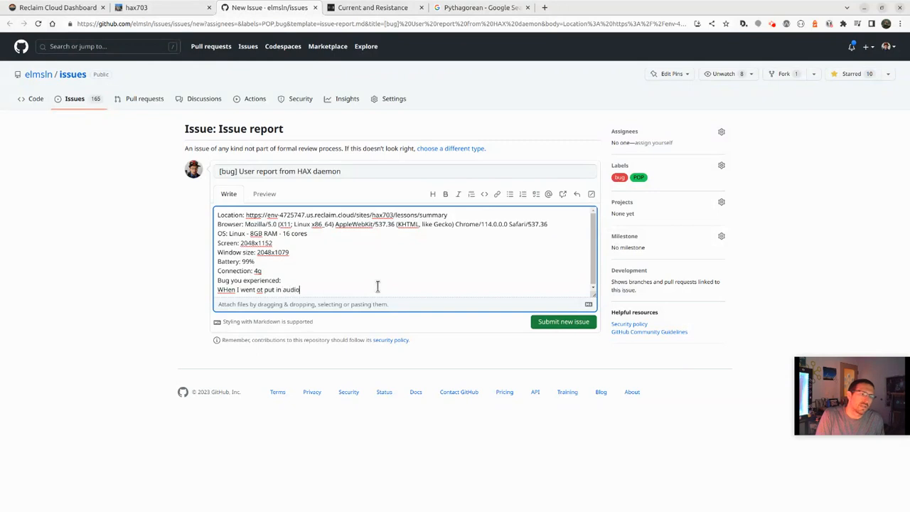
pyautogui.press('BackSpace')
pyautogui.write('layer')
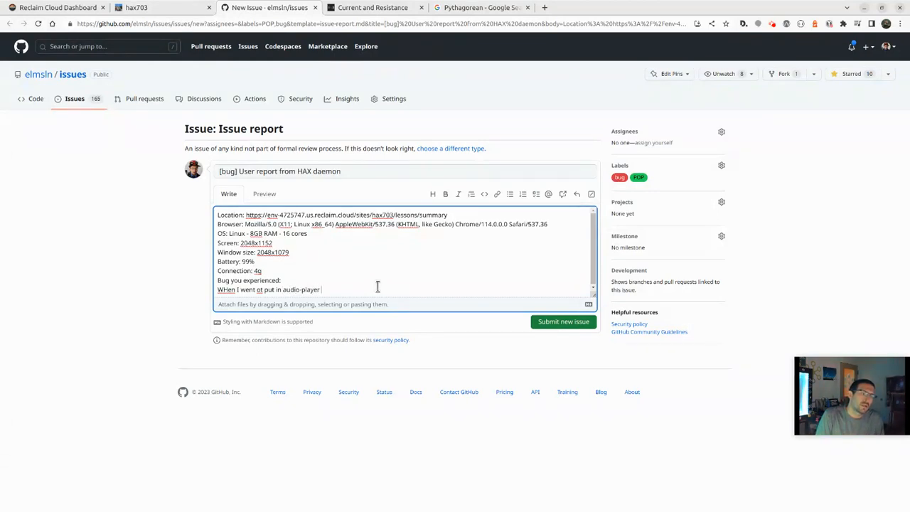
pyautogui.write(' and changed the fi')
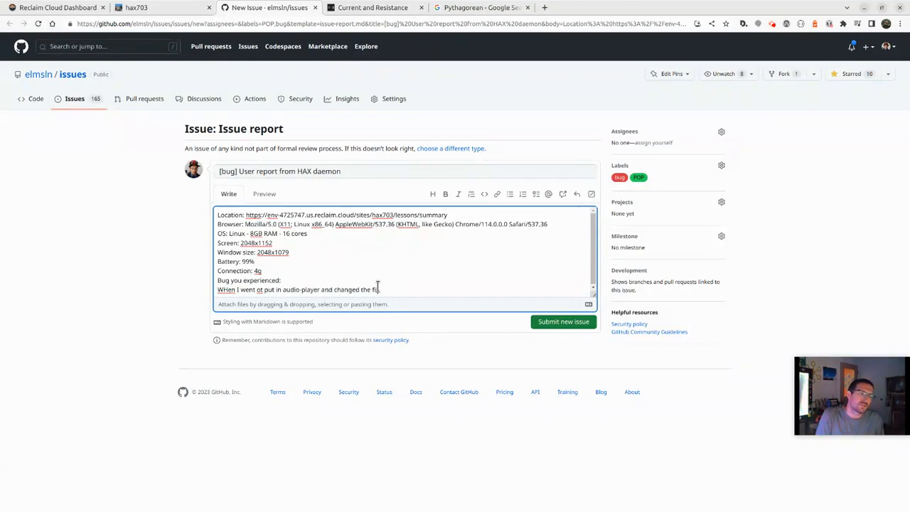
pyautogui.write('le (')
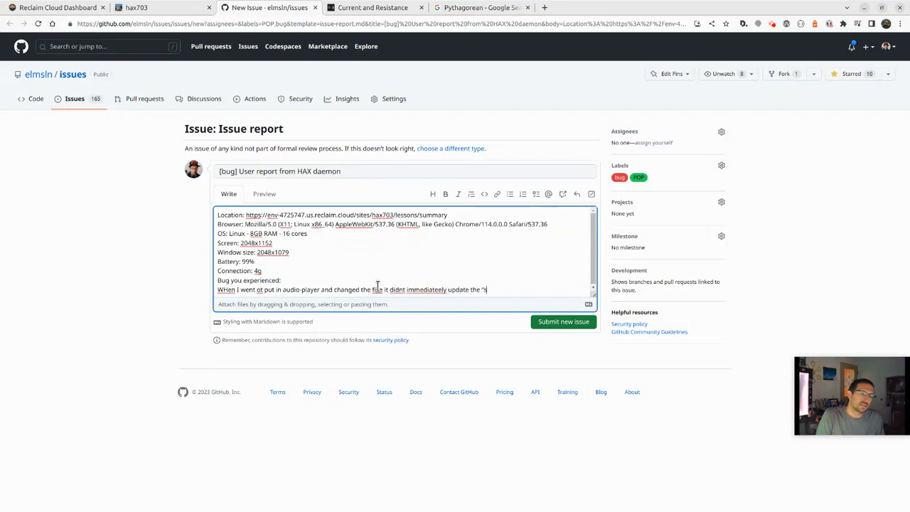
pyautogui.write('tate"')
pyautogui.rightClick(421, 293)
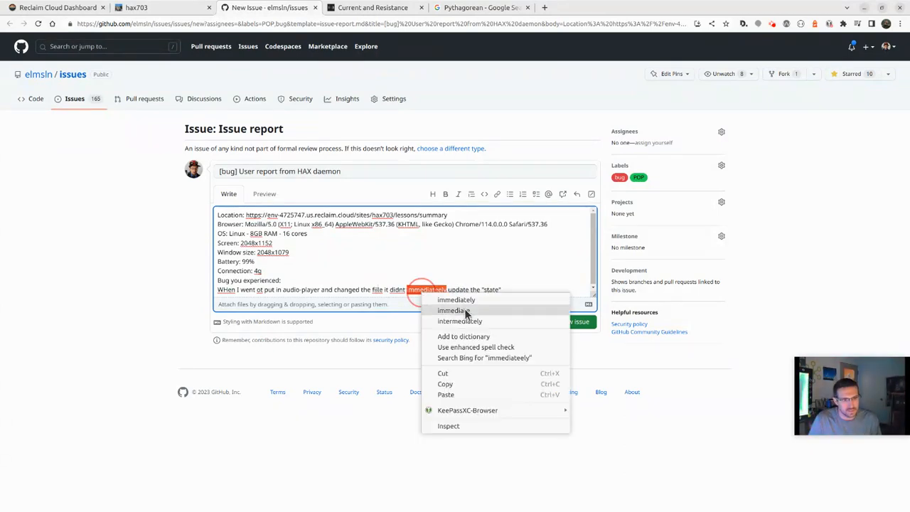
pyautogui.click(461, 307)
# Step: Delete the prefilled system details above the bug description, submit the new issue and return to the hax703 page
pyautogui.moveTo(331, 278); pyautogui.dragTo(140, 211)
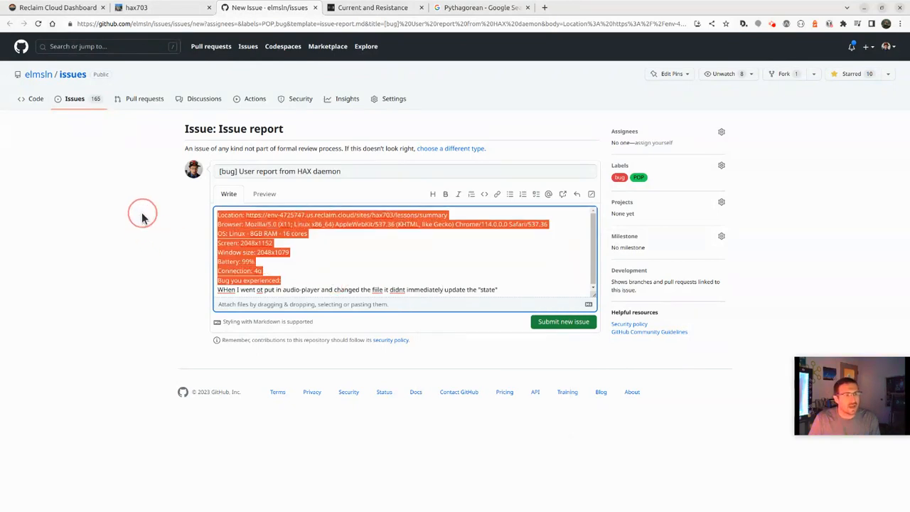
pyautogui.press('BackSpace')
pyautogui.click(563, 321)
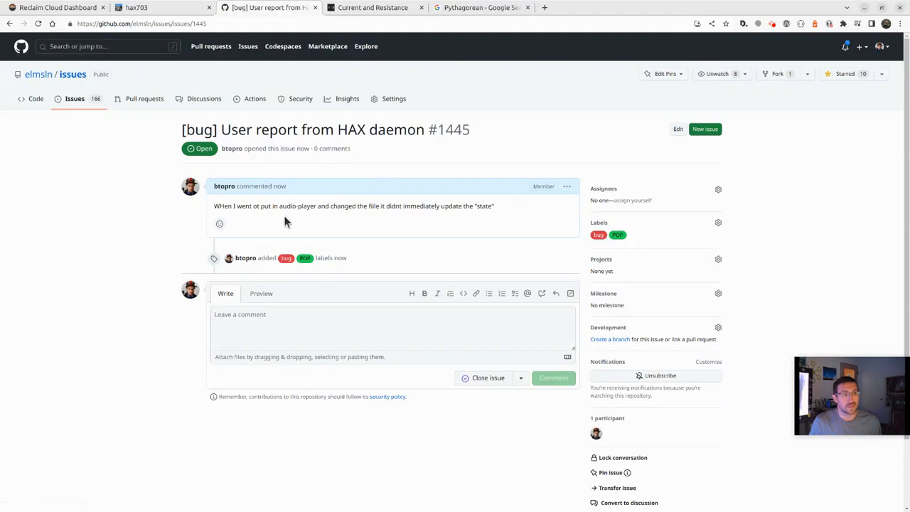
pyautogui.hotkey('ctrl', 'w')
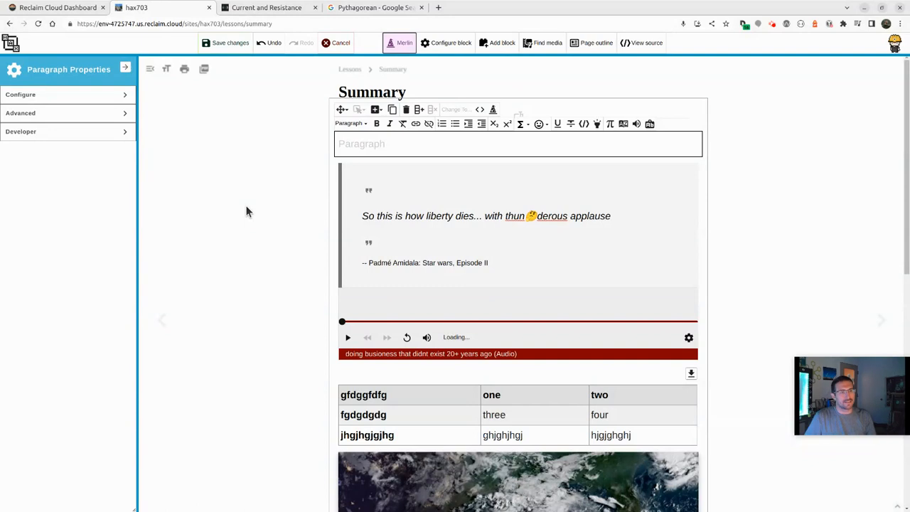
# Step: Search Merlin for "video" and insert a Spotify block above the blockquote on the Summary page
pyautogui.click(395, 43)
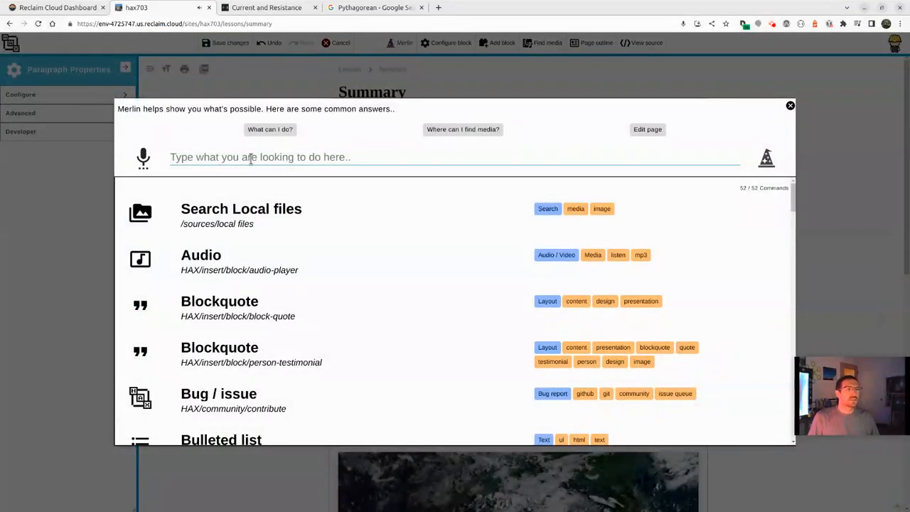
pyautogui.write('video')
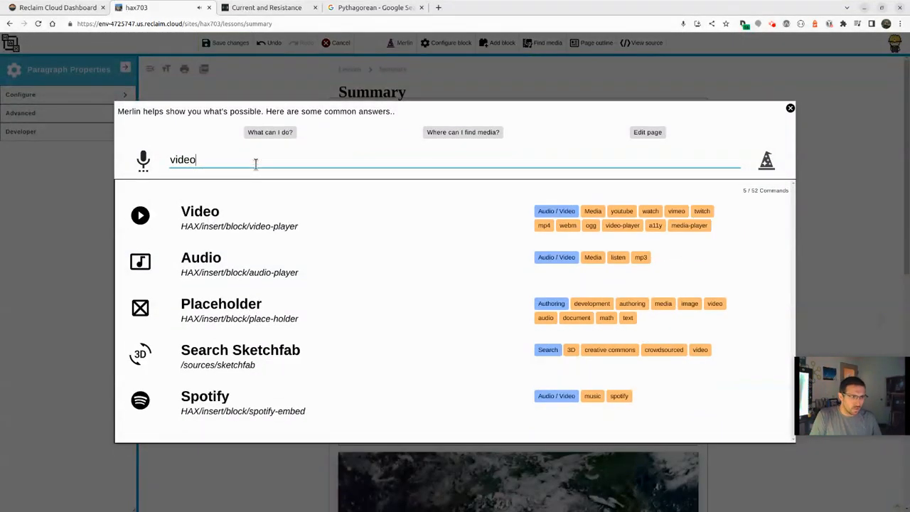
pyautogui.press('Down')
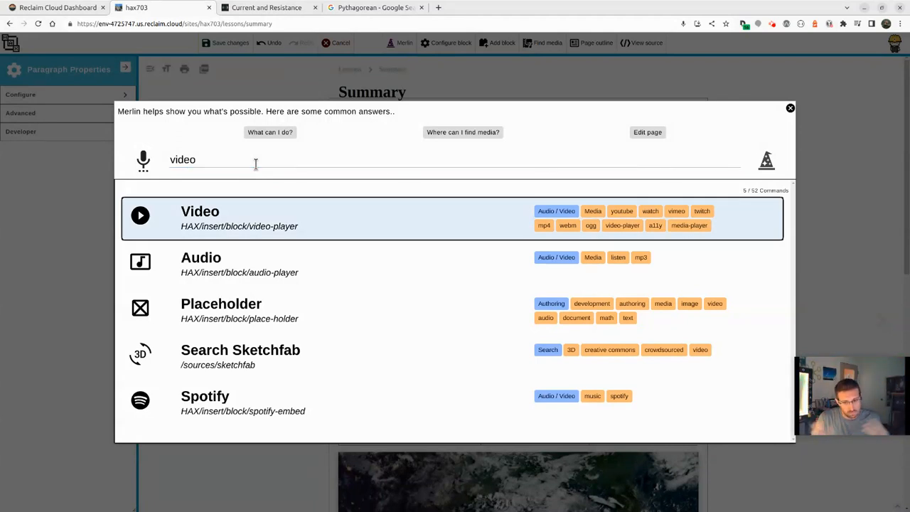
pyautogui.press('Down')
pyautogui.press('Down')
pyautogui.press('Down')
pyautogui.press('Down')
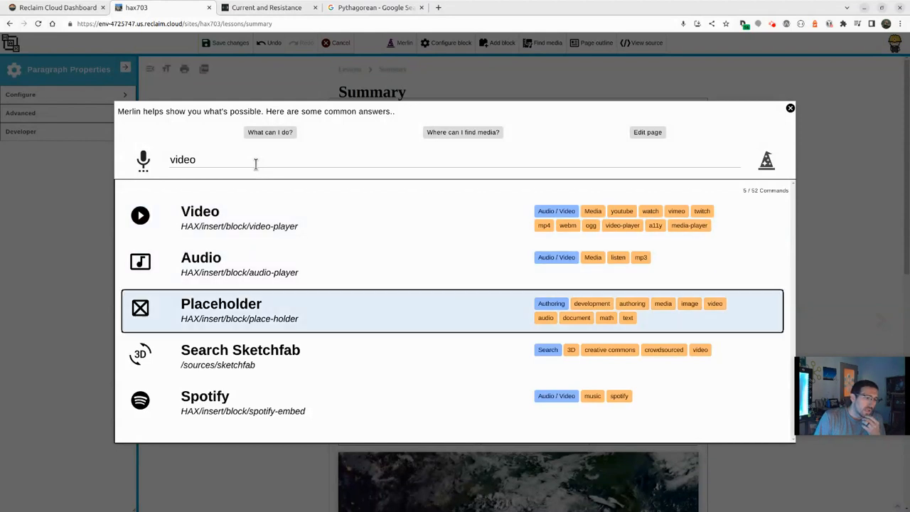
pyautogui.press('Return')
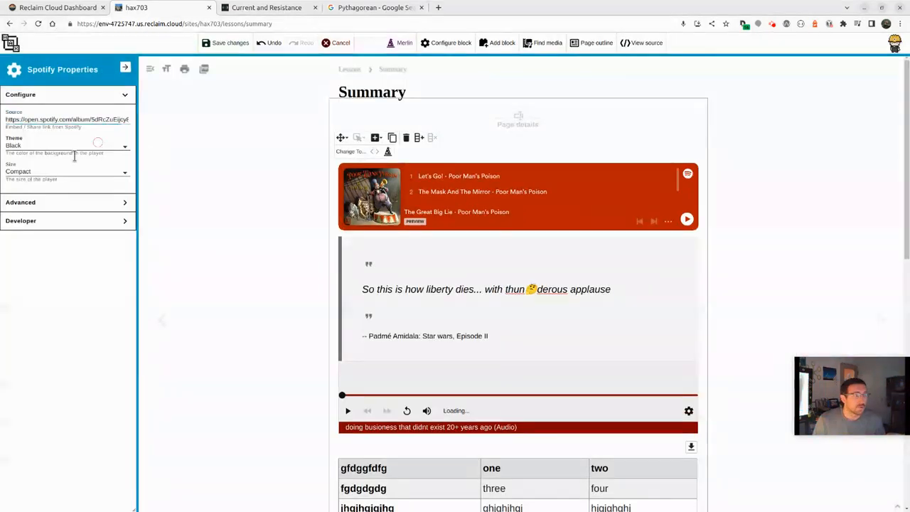
# Step: Try the Default theme on the Spotify block, return it to Black, and set the player size to Default
pyautogui.click(40, 145)
pyautogui.click(36, 155)
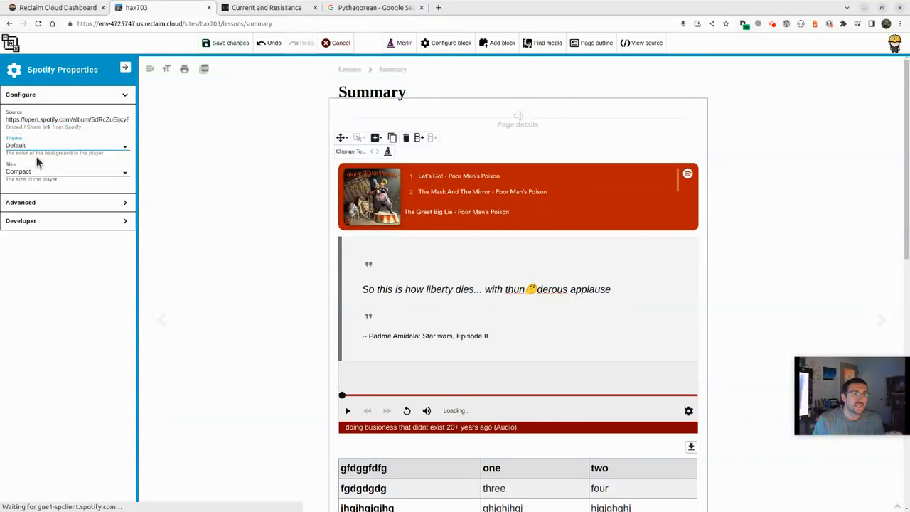
pyautogui.click(41, 145)
pyautogui.click(36, 163)
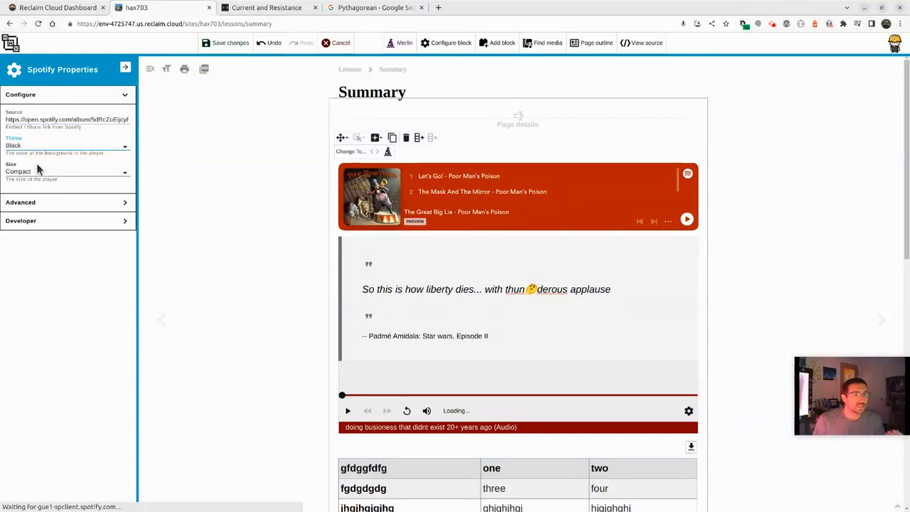
pyautogui.click(42, 172)
pyautogui.click(42, 186)
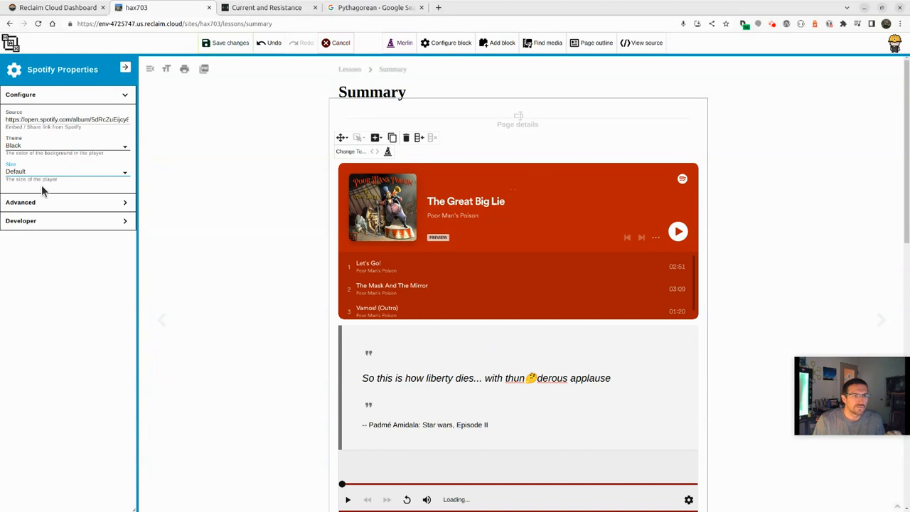
pyautogui.click(55, 145)
pyautogui.click(53, 155)
pyautogui.click(57, 145)
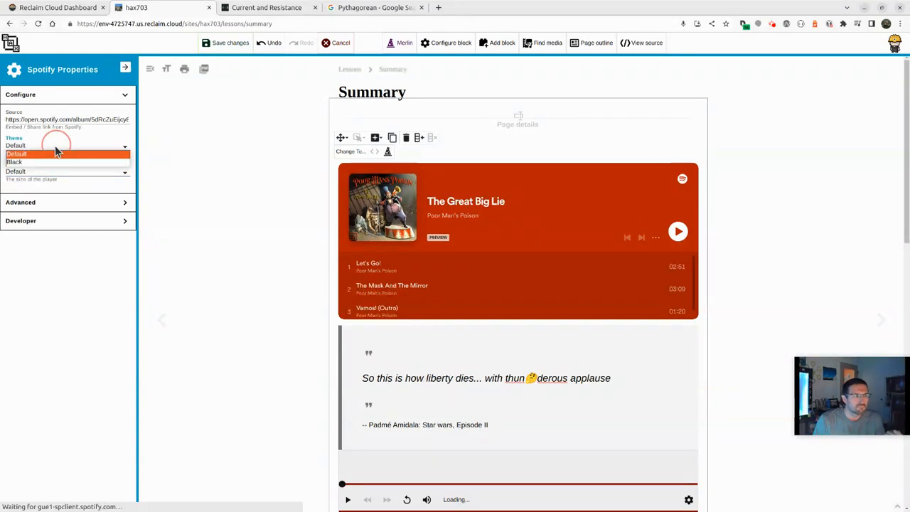
pyautogui.click(51, 163)
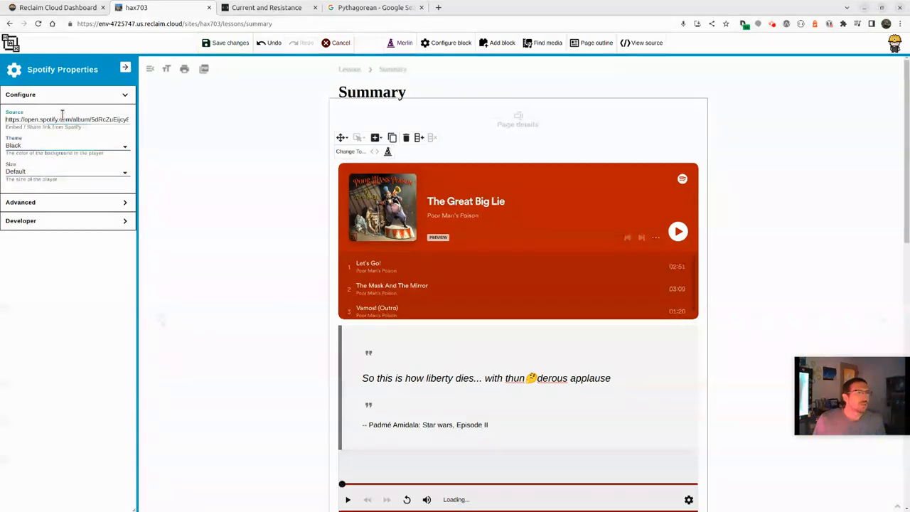
# Step: Save the Summary page changes and review the saved content below the Spotify player
pyautogui.tripleClick(61, 119)
pyautogui.click(216, 155)
pyautogui.click(228, 43)
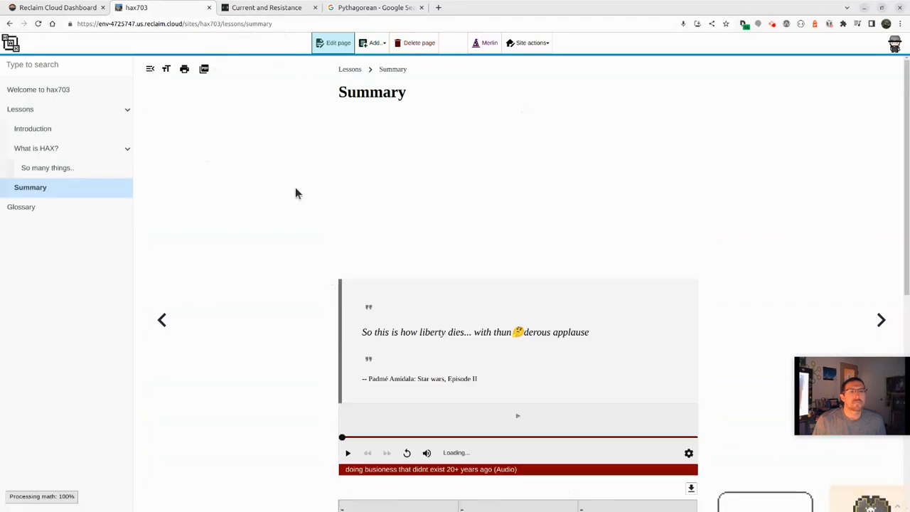
pyautogui.scroll(-2, 320, 313)
pyautogui.scroll(-2, 328, 329)
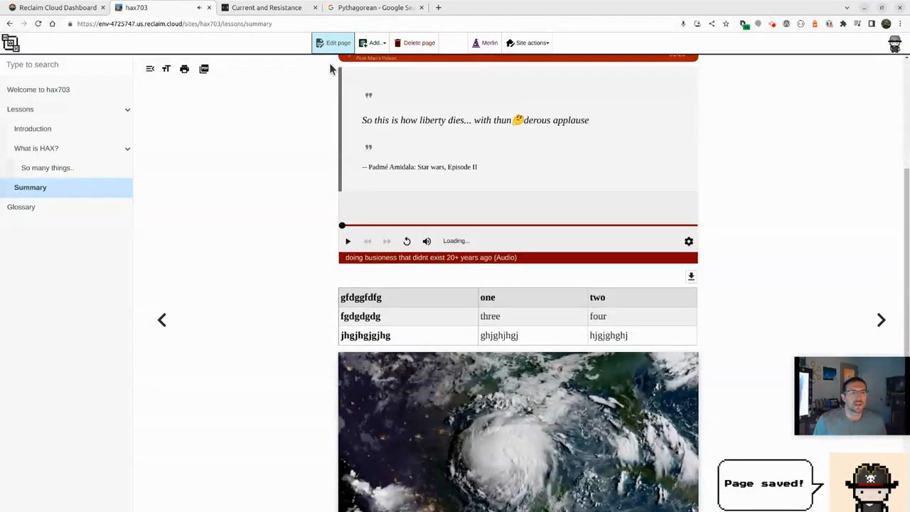
pyautogui.scroll(1, 331, 67)
# Step: Reopen the Summary page for editing and add a Twitter Embed block and a QR Code block above the Spotify player
pyautogui.click(332, 45)
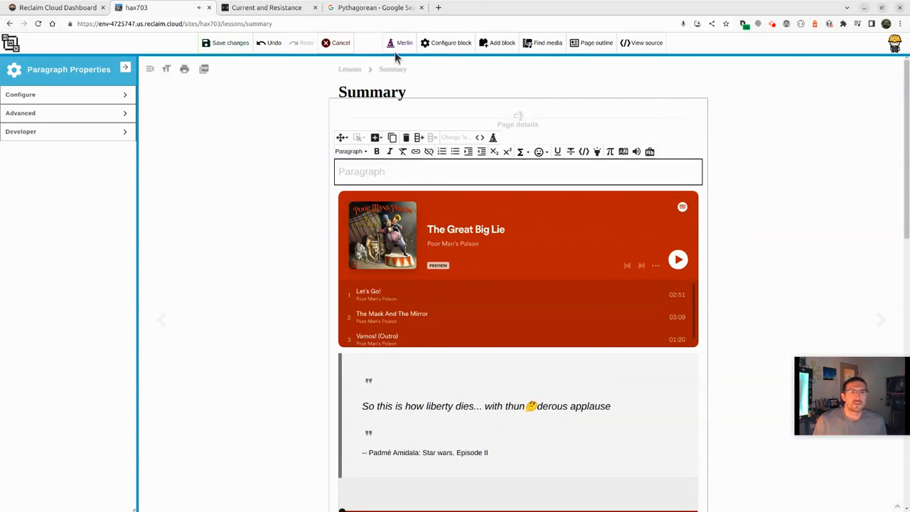
pyautogui.click(486, 45)
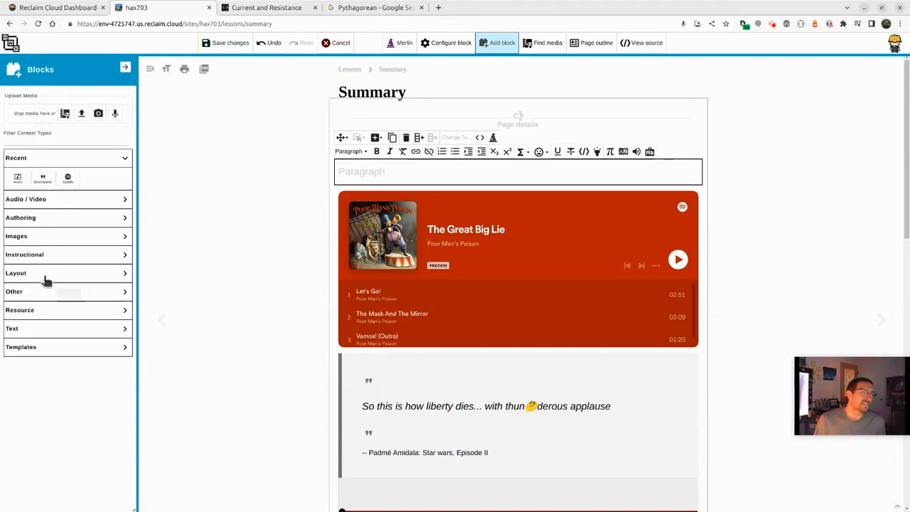
pyautogui.click(43, 343)
pyautogui.click(42, 334)
pyautogui.click(40, 311)
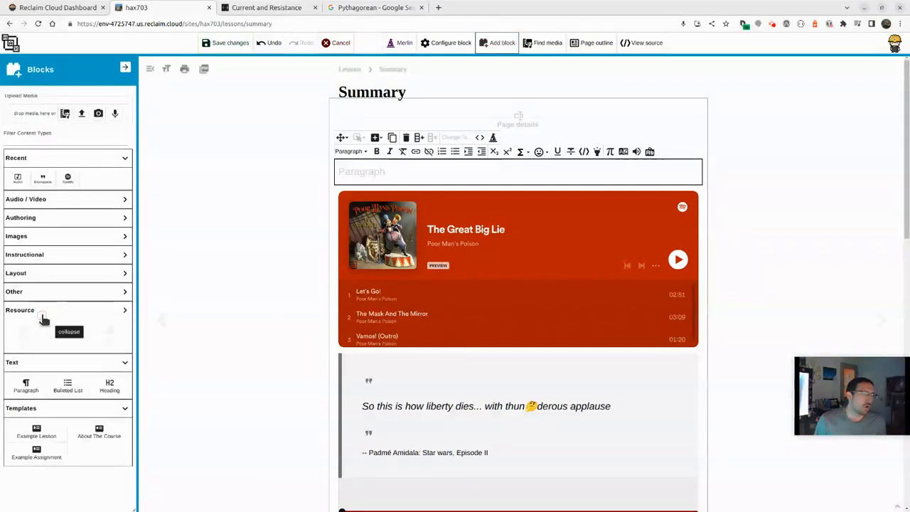
pyautogui.click(52, 293)
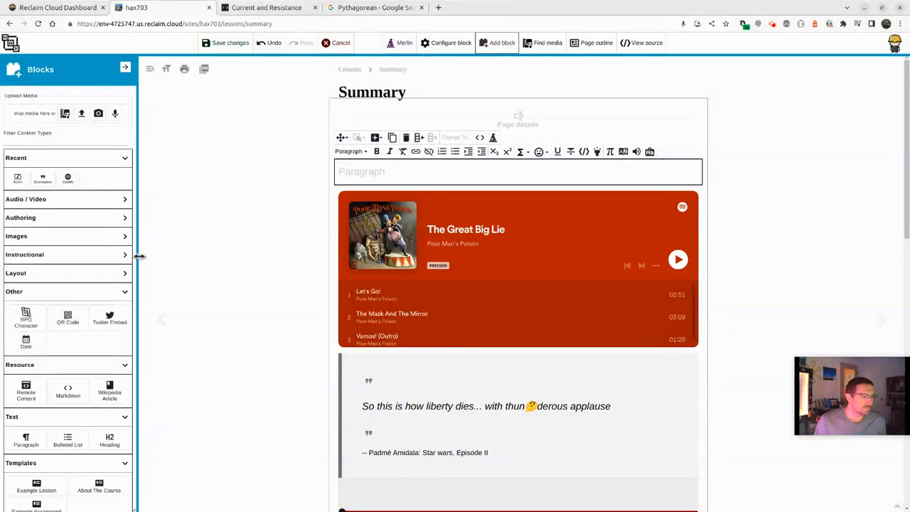
pyautogui.click(108, 320)
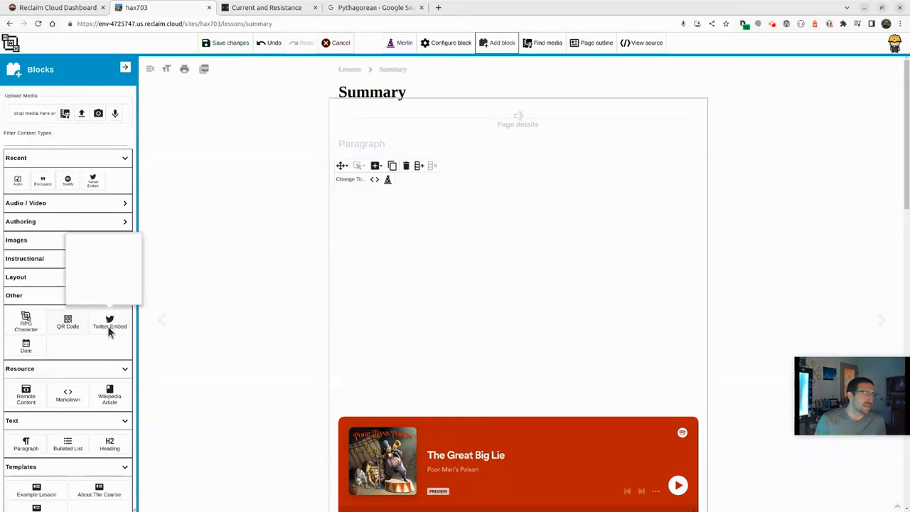
pyautogui.moveTo(26, 324)
pyautogui.click(66, 325)
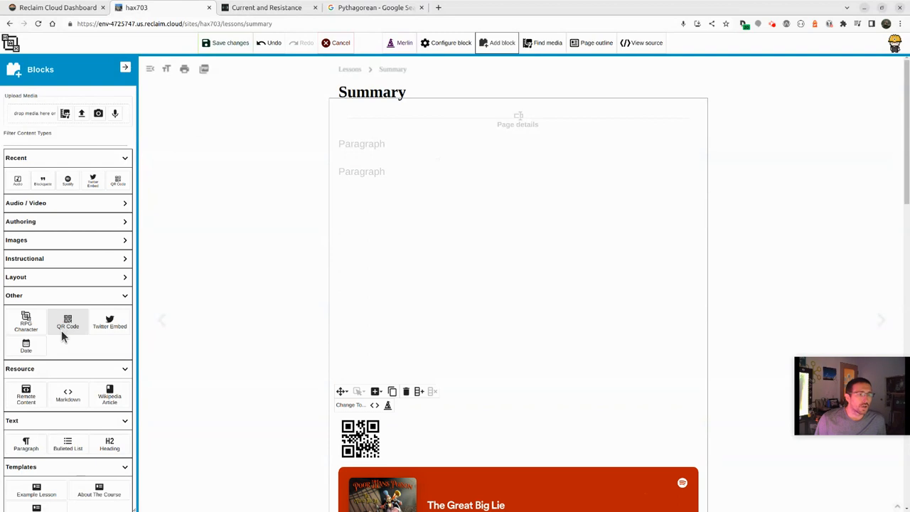
# Step: Add 26 RPG Character blocks between the QR code and the Spotify player
pyautogui.click(29, 325)
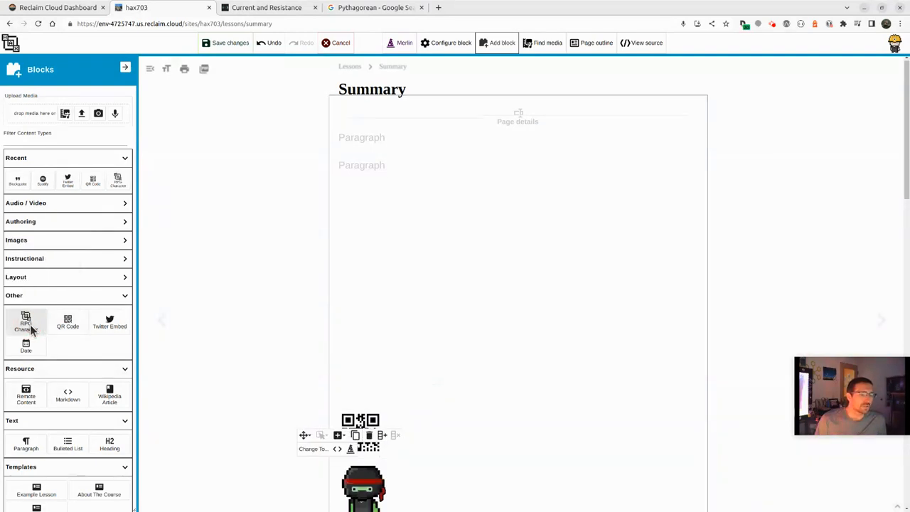
pyautogui.click(32, 325)
pyautogui.click(33, 324)
pyautogui.click(33, 325)
pyautogui.click(34, 323)
pyautogui.click(34, 324)
pyautogui.click(35, 323)
pyautogui.click(34, 323)
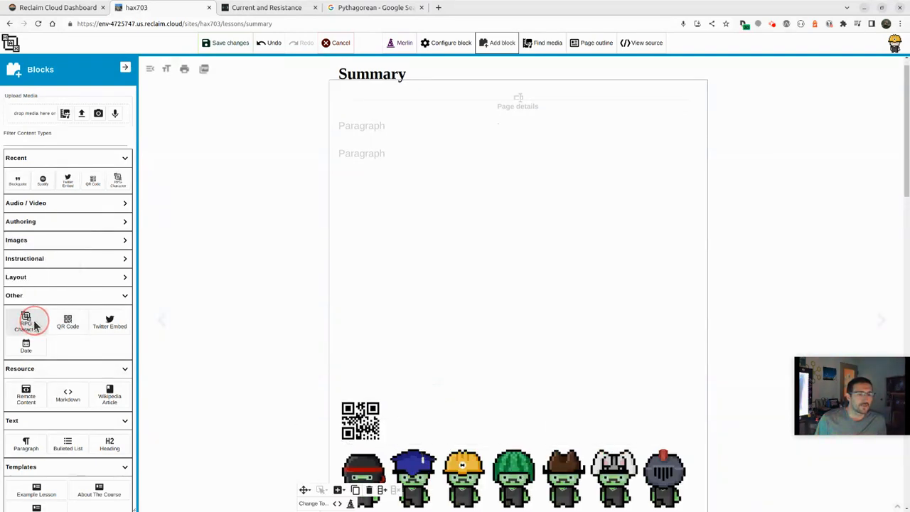
pyautogui.tripleClick(34, 324)
pyautogui.tripleClick(34, 323)
pyautogui.tripleClick(34, 324)
pyautogui.tripleClick(34, 324)
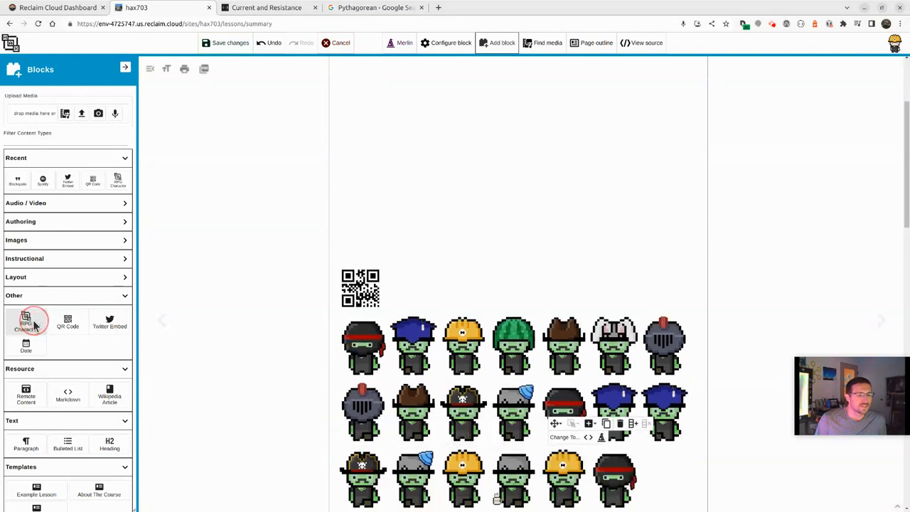
pyautogui.tripleClick(34, 323)
pyautogui.tripleClick(34, 324)
pyautogui.scroll(-2, 259, 275)
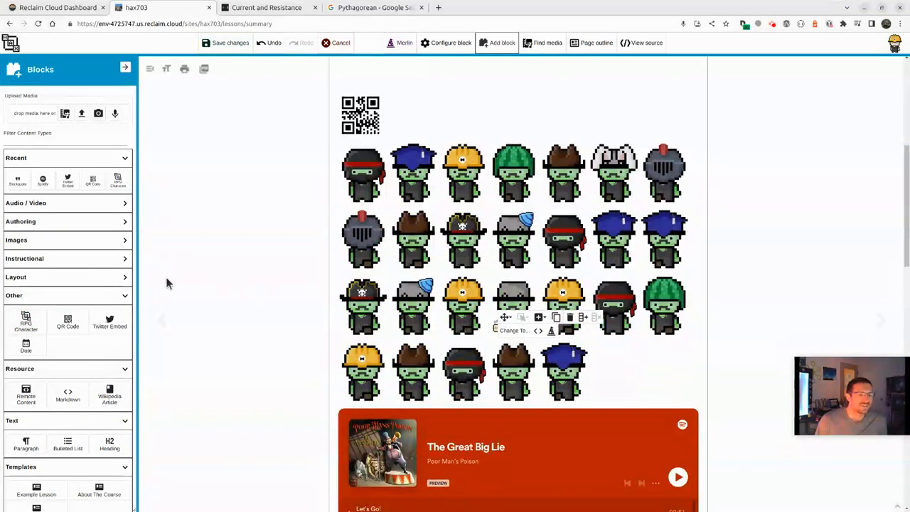
# Step: Add a Date block and a Wikipedia Article block below the RPG characters
pyautogui.click(26, 346)
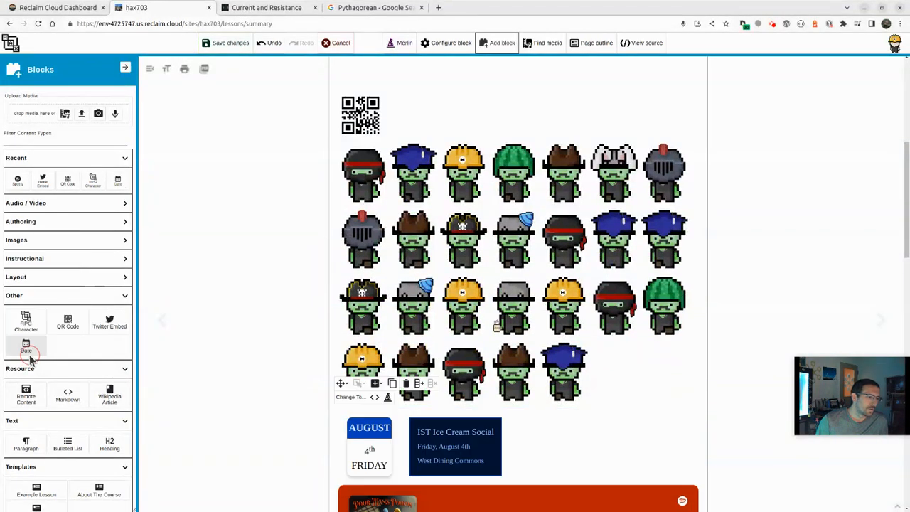
pyautogui.click(109, 393)
pyautogui.scroll(-5, 284, 384)
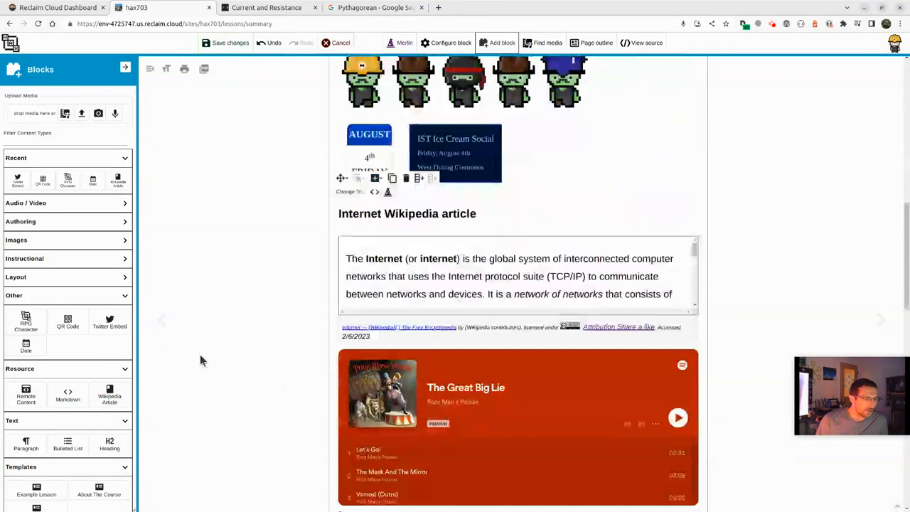
pyautogui.scroll(-1, 200, 354)
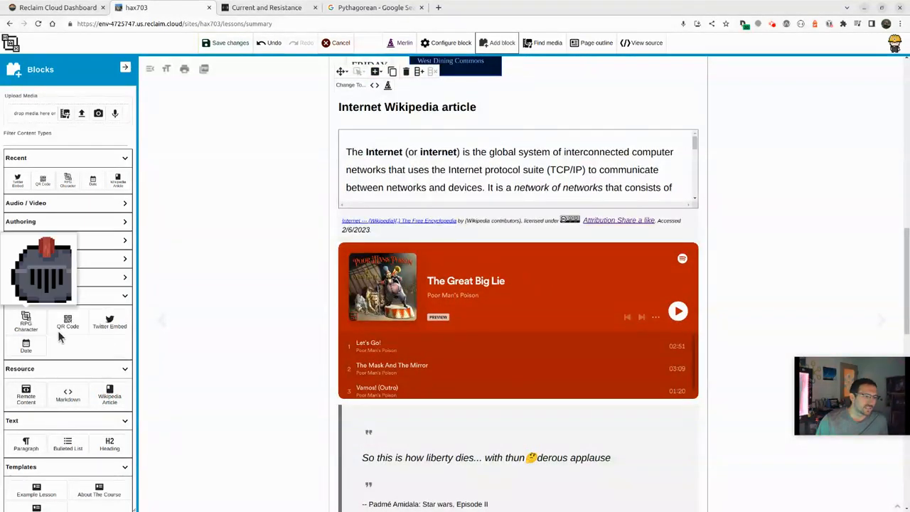
pyautogui.click(75, 369)
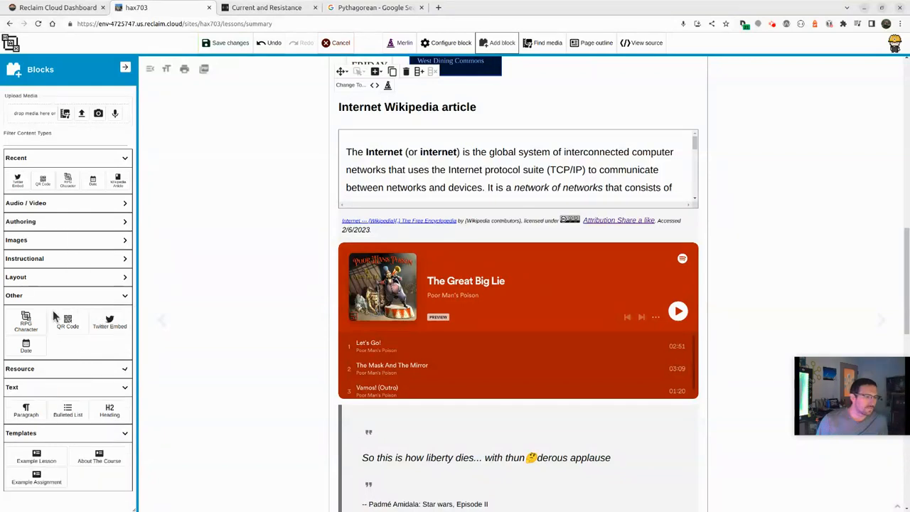
pyautogui.click(61, 296)
pyautogui.click(61, 278)
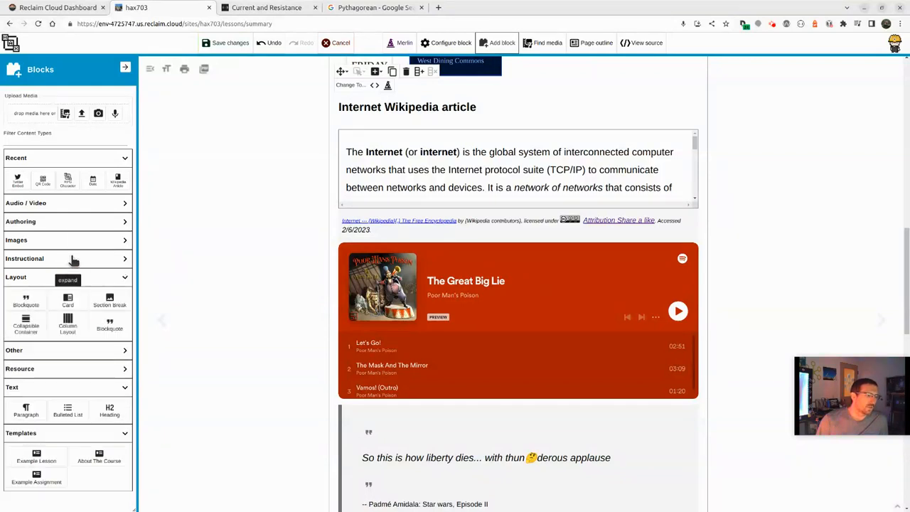
pyautogui.click(69, 241)
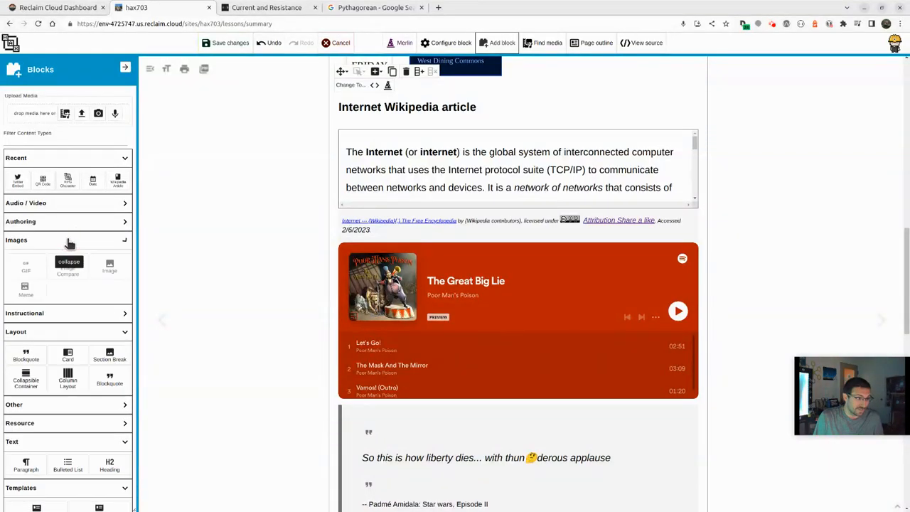
# Step: Add Citation, License, Placeholder and Page Flag blocks below the first empty paragraph of the Summary page
pyautogui.scroll(10, 210, 291)
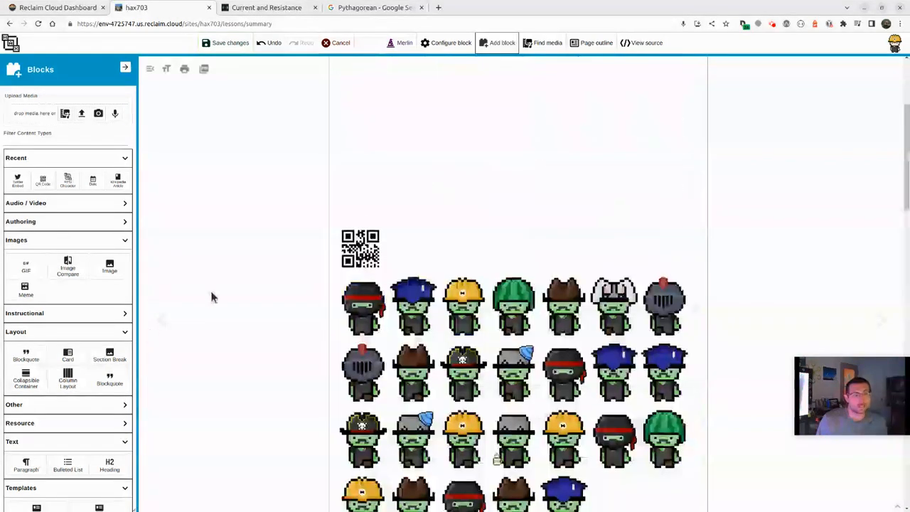
pyautogui.click(363, 155)
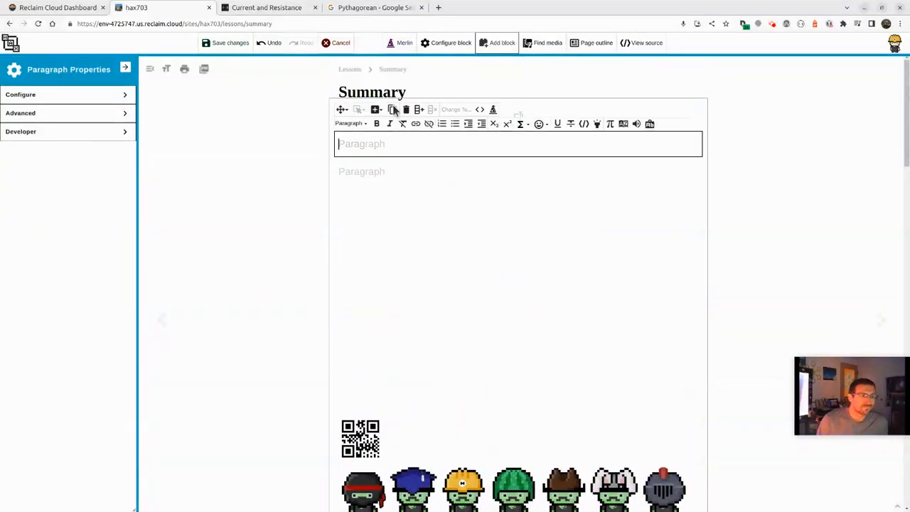
pyautogui.click(498, 42)
pyautogui.click(61, 224)
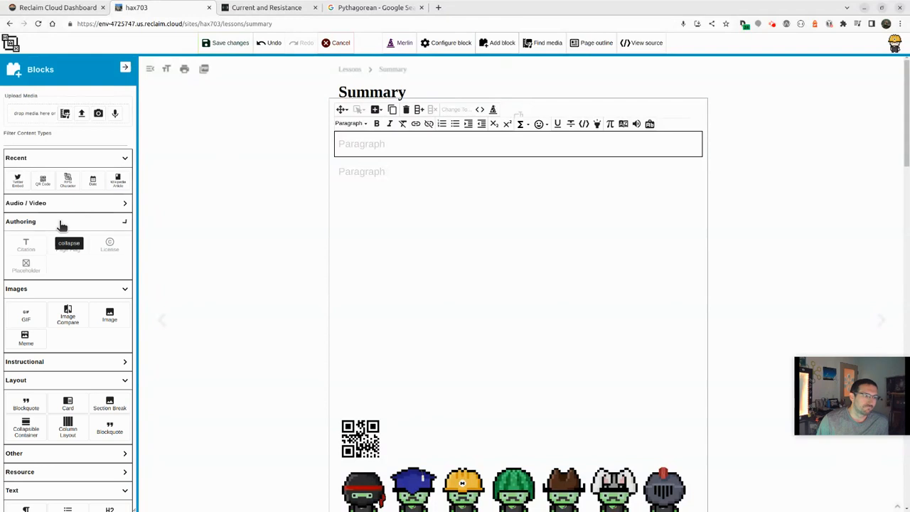
pyautogui.click(27, 247)
pyautogui.click(109, 245)
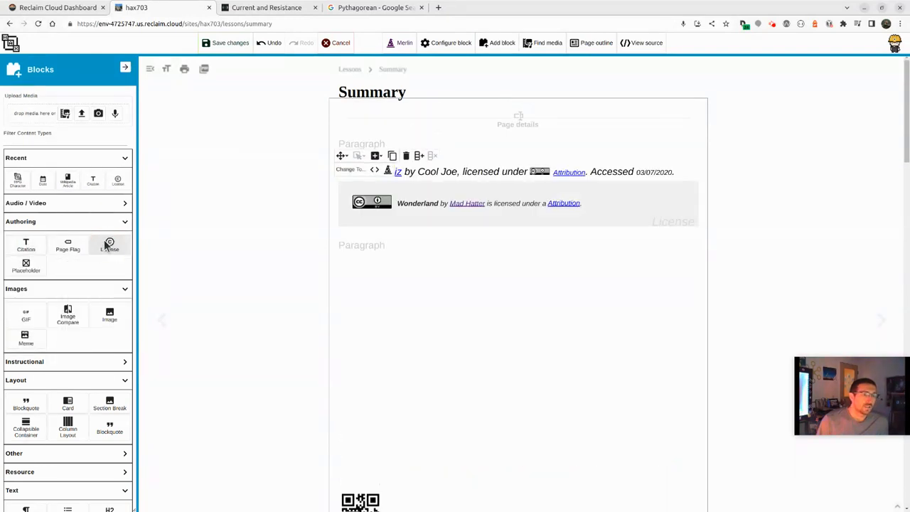
pyautogui.click(26, 267)
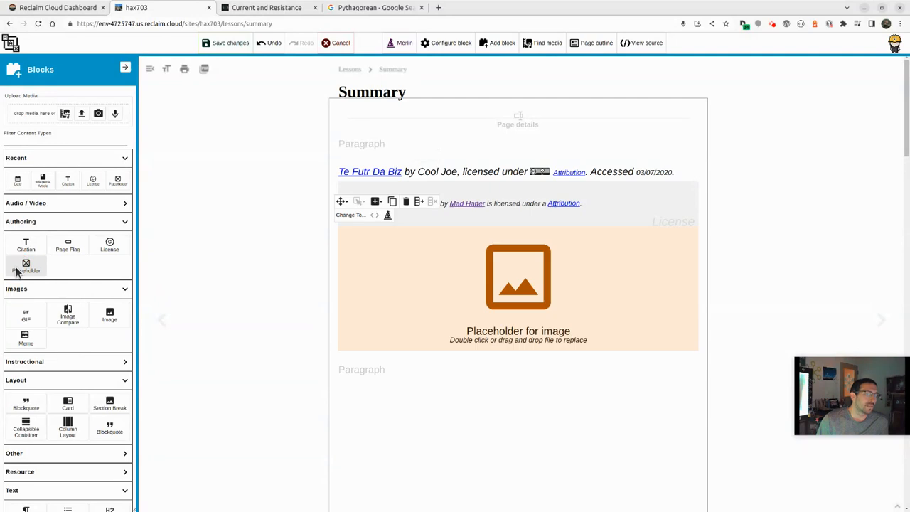
pyautogui.click(69, 247)
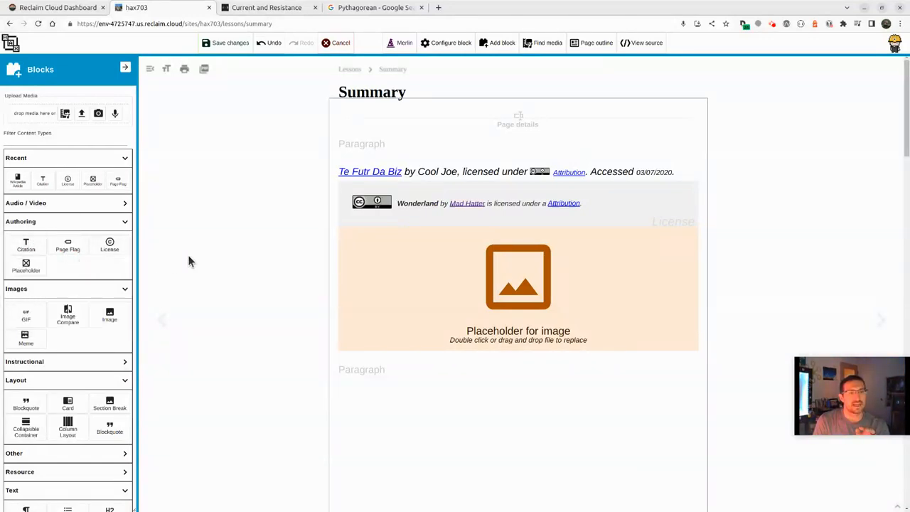
pyautogui.click(69, 223)
pyautogui.click(74, 205)
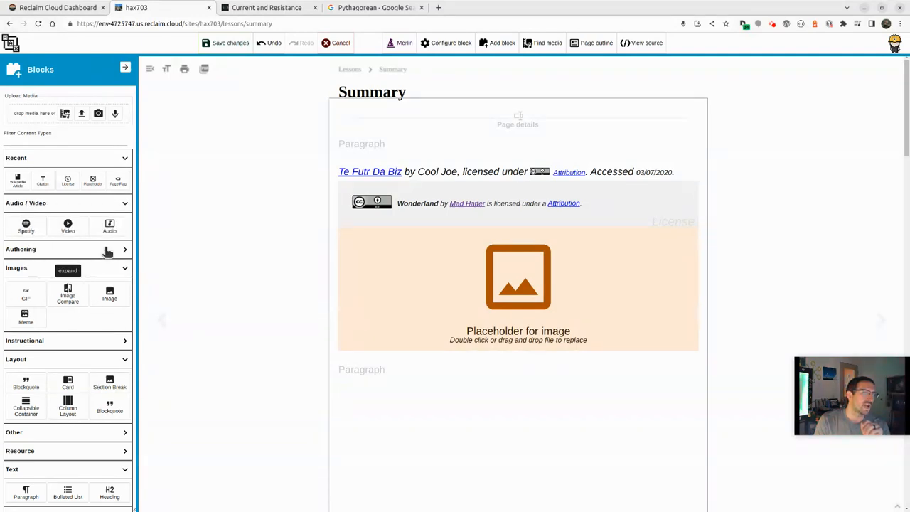
pyautogui.click(71, 204)
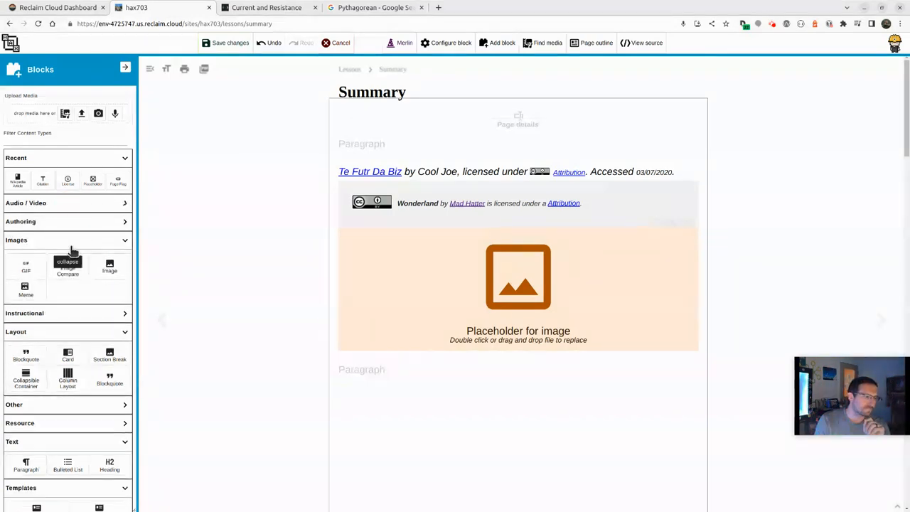
# Step: Insert an Image Compare block at the end of the page and move its comparison slider
pyautogui.click(68, 268)
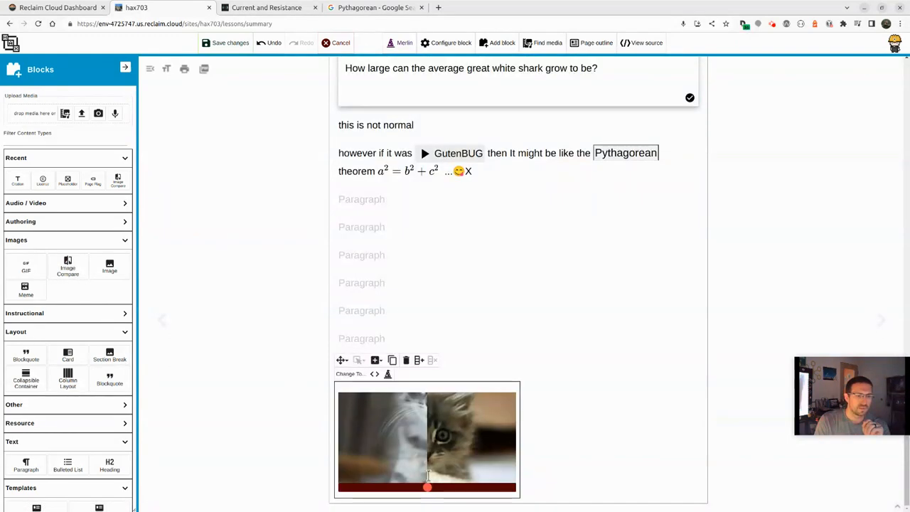
pyautogui.moveTo(429, 491)
pyautogui.mouseDown()
pyautogui.moveTo(398, 490)
pyautogui.moveTo(498, 492)
pyautogui.moveTo(413, 484)
pyautogui.mouseUp()
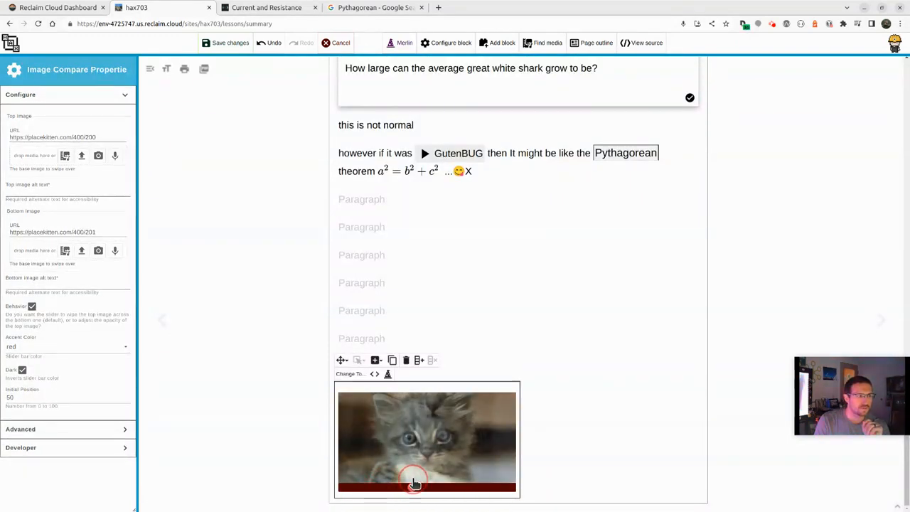
# Step: Set a newly taken webcam photo as the Image Compare block's top image, allowing camera access, and slide the comparison fully to one end
pyautogui.click(98, 156)
pyautogui.click(67, 189)
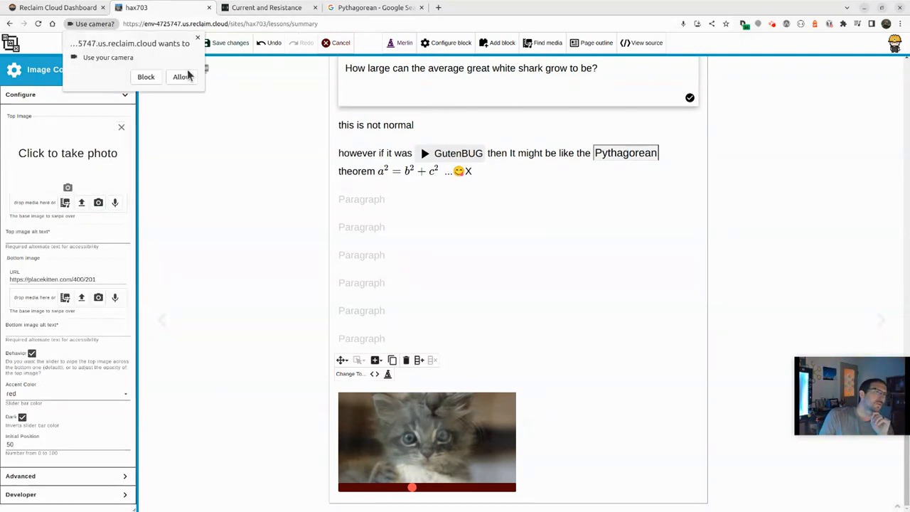
pyautogui.click(181, 75)
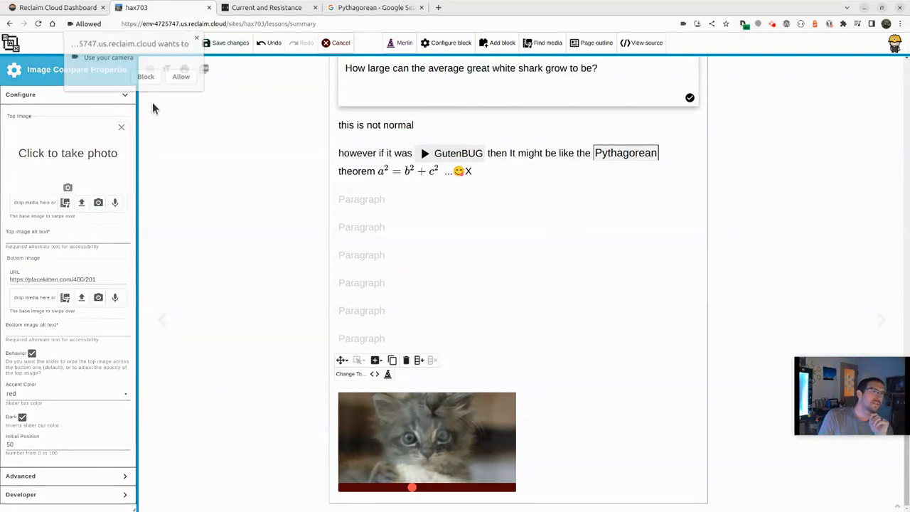
pyautogui.click(64, 193)
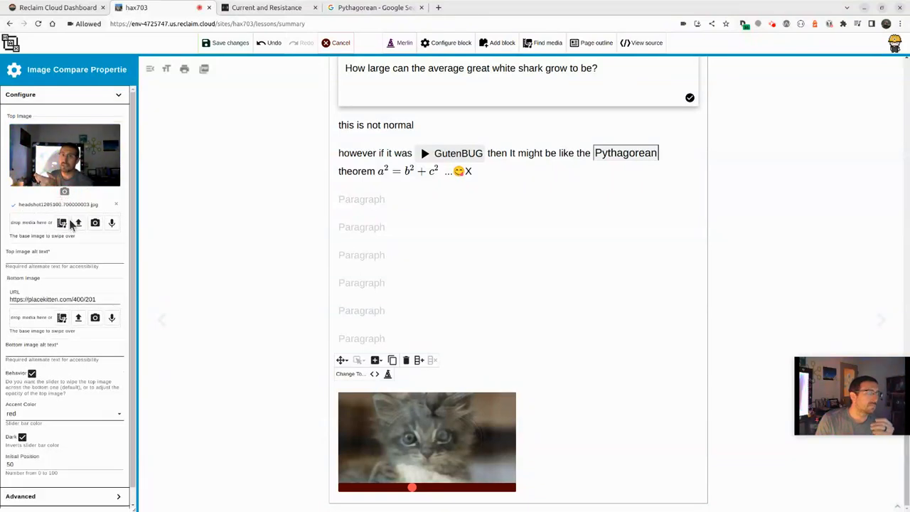
pyautogui.moveTo(415, 488); pyautogui.dragTo(282, 492)
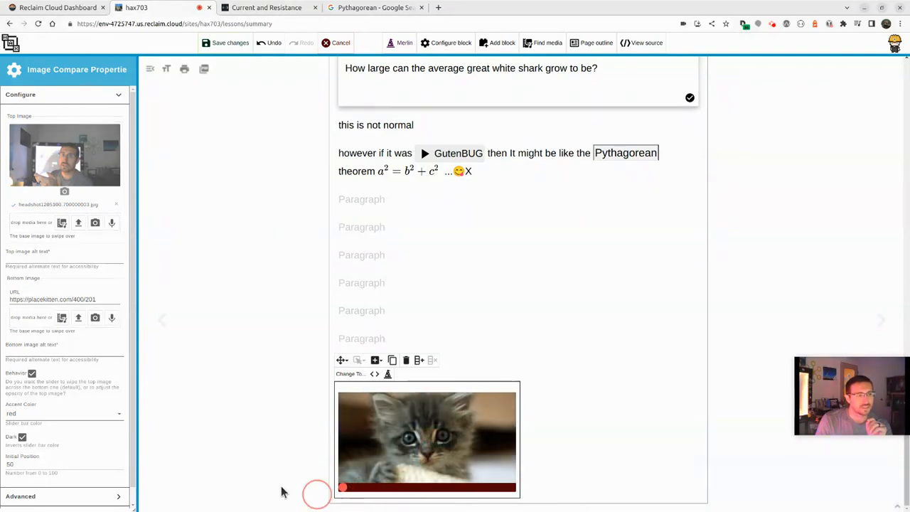
pyautogui.click(93, 320)
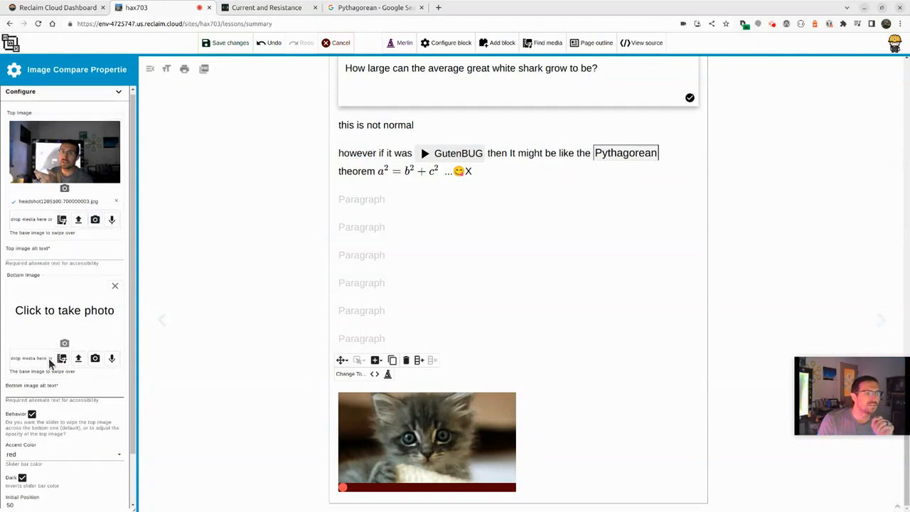
pyautogui.scroll(-2, 50, 363)
pyautogui.click(381, 174)
pyautogui.click(423, 450)
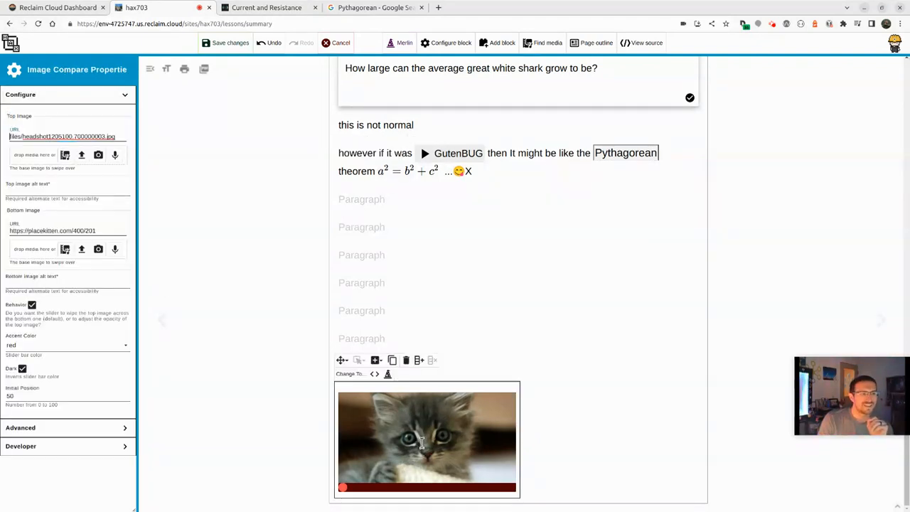
pyautogui.click(98, 251)
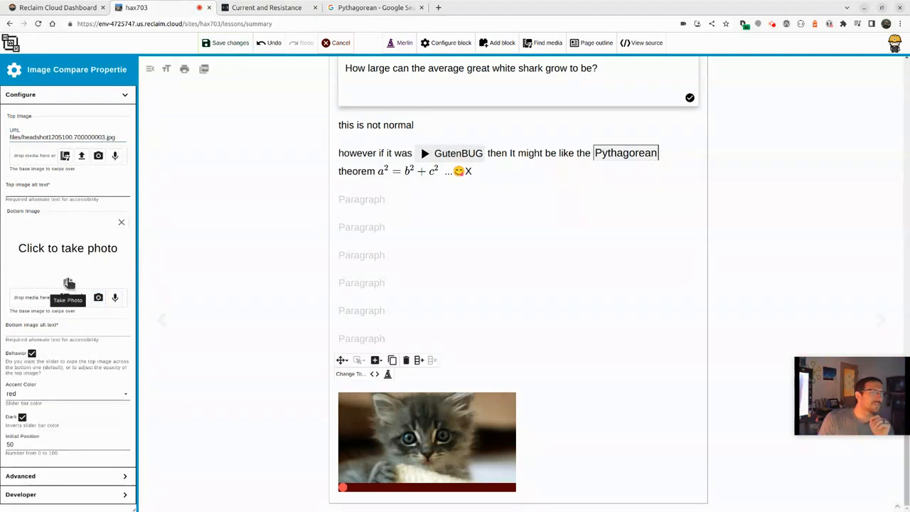
pyautogui.doubleClick(41, 243)
pyautogui.click(98, 255)
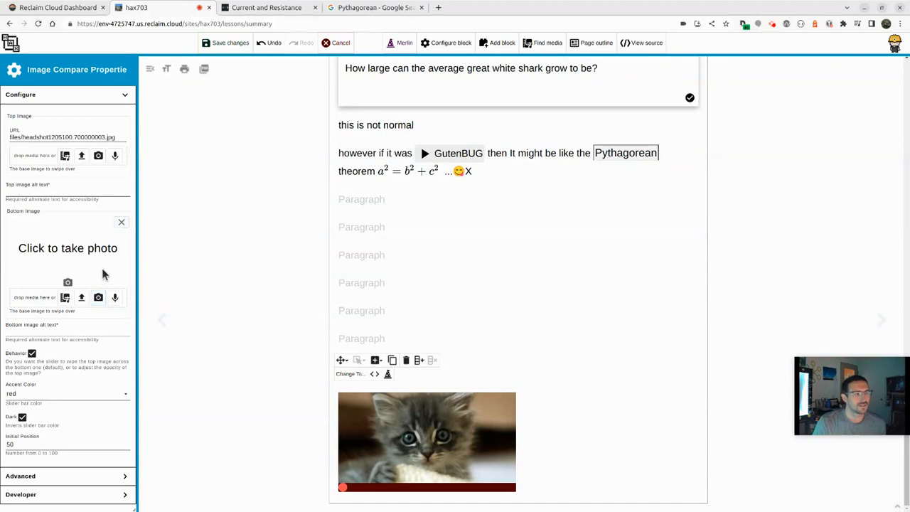
pyautogui.click(98, 155)
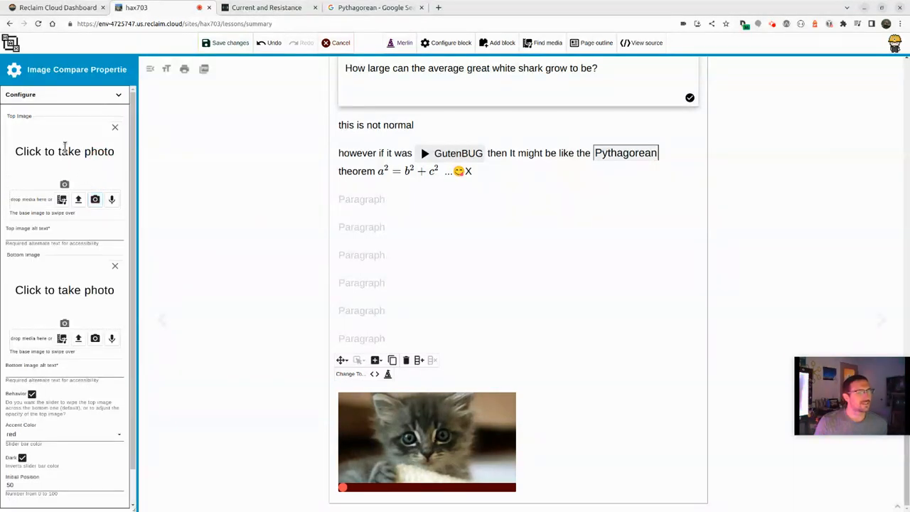
pyautogui.click(115, 128)
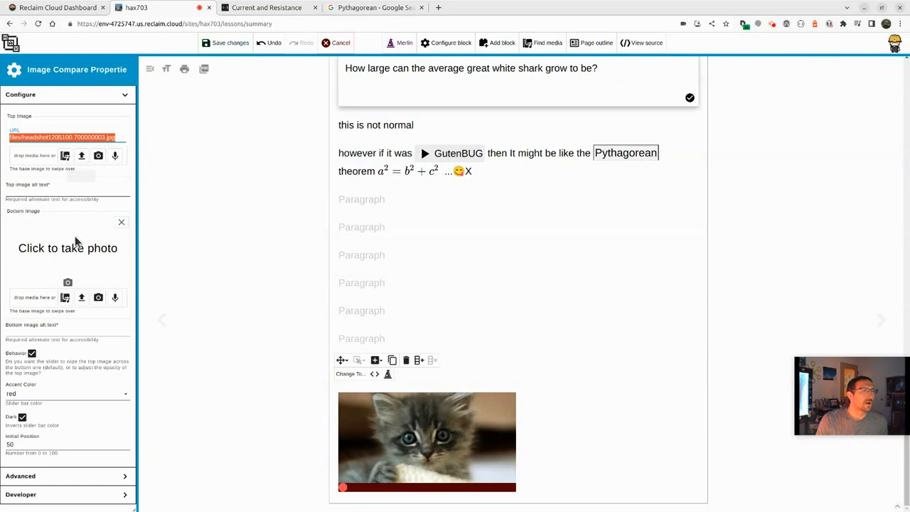
pyautogui.click(121, 221)
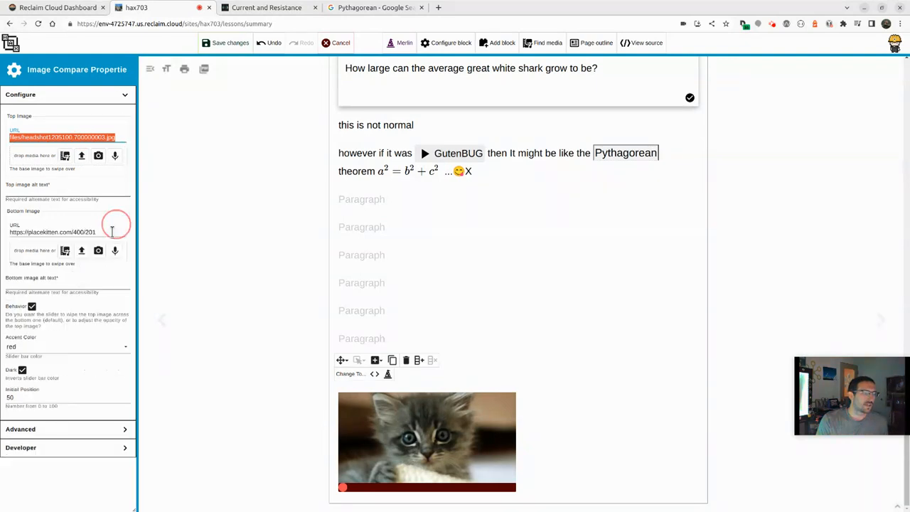
# Step: Set the bottom image to an Expedition 28 Launch picture from the NASA media search and check the comparison slider
pyautogui.click(65, 251)
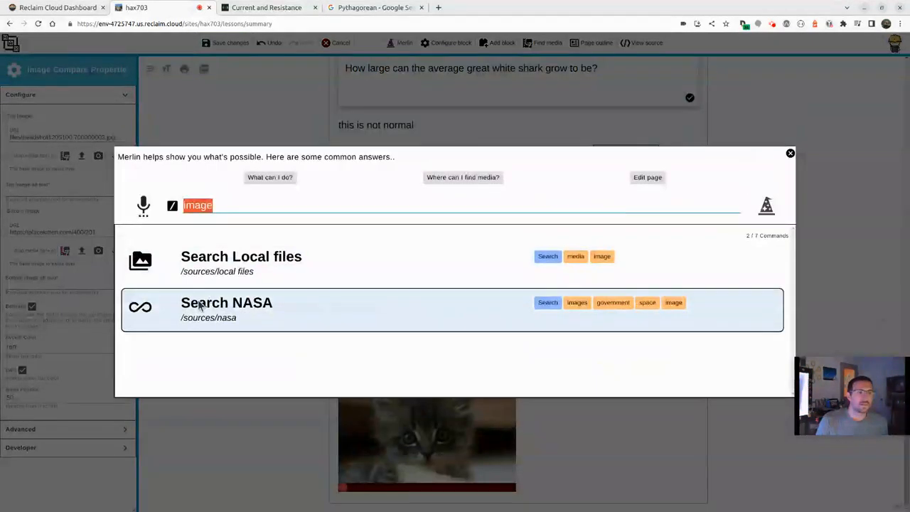
pyautogui.click(250, 313)
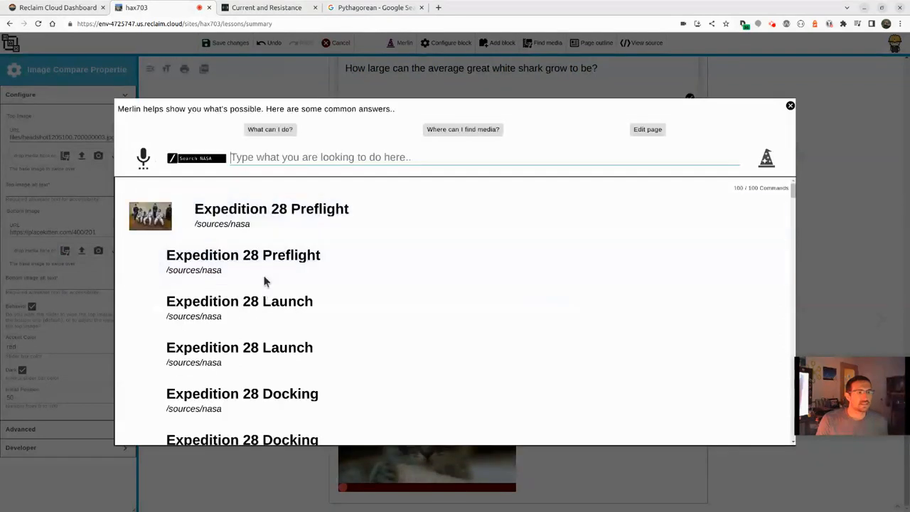
pyautogui.click(324, 335)
pyautogui.scroll(-4, 276, 320)
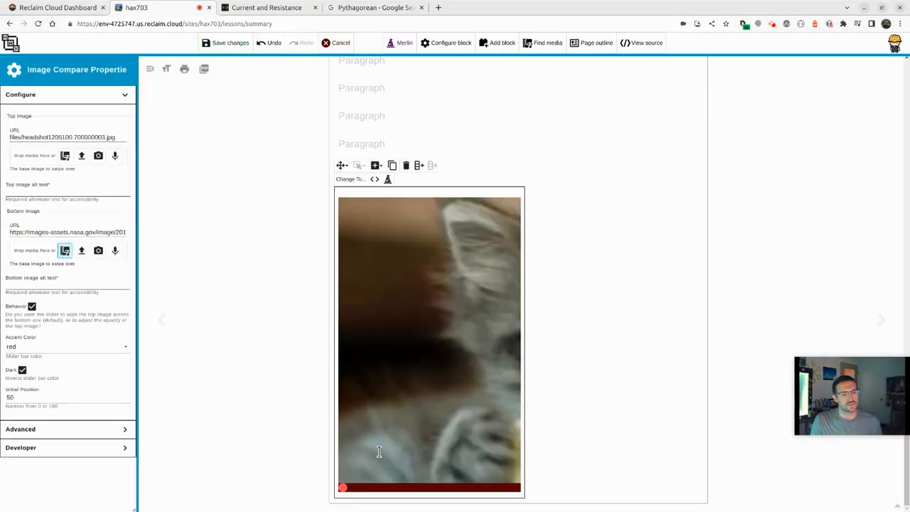
pyautogui.moveTo(345, 488); pyautogui.dragTo(182, 510)
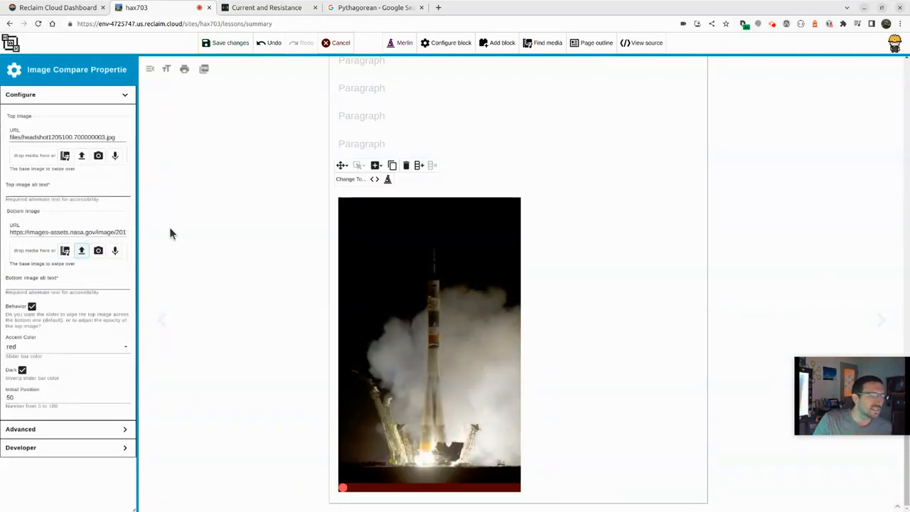
# Step: Insert a Card block after the third empty paragraph below the Pythagorean theorem text
pyautogui.scroll(3, 379, 237)
pyautogui.click(387, 231)
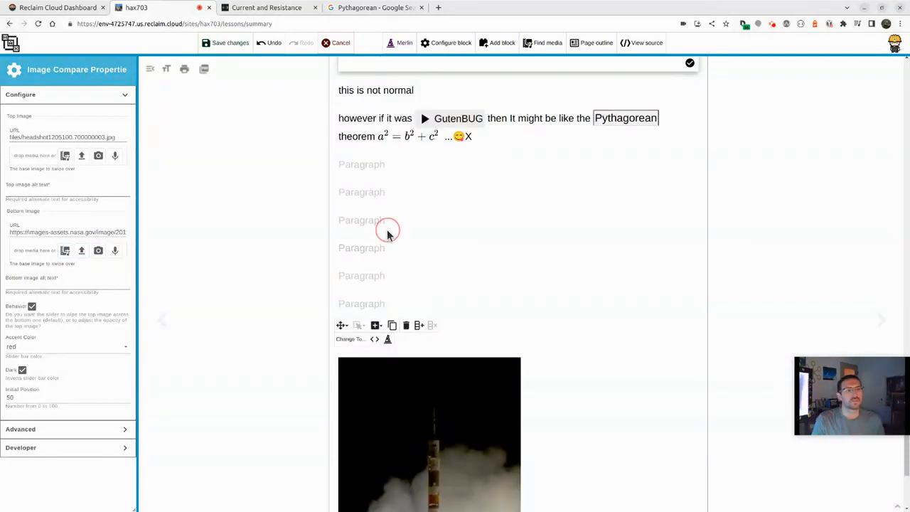
pyautogui.click(497, 43)
pyautogui.moveTo(27, 270)
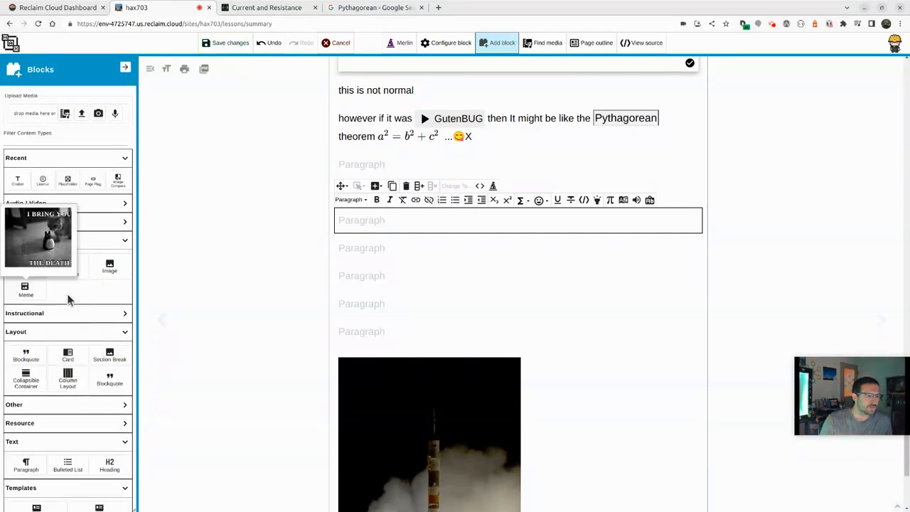
pyautogui.moveTo(110, 269)
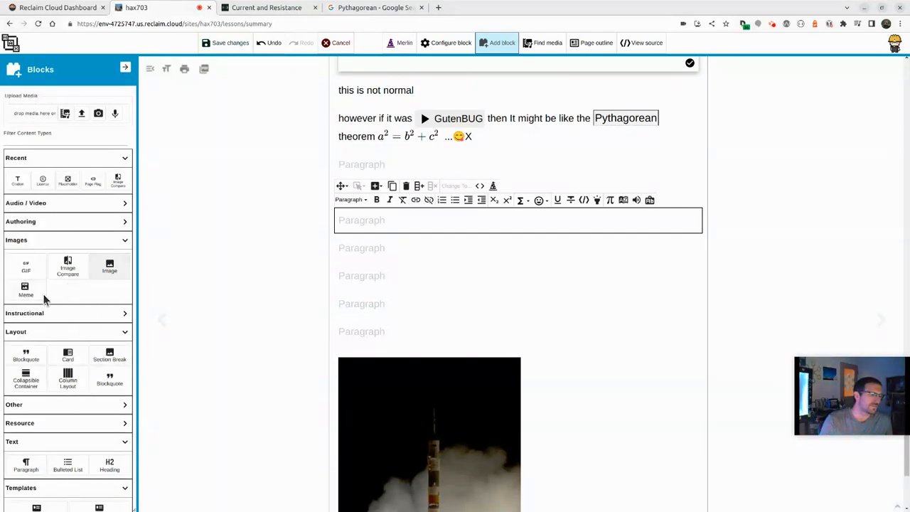
pyautogui.moveTo(28, 296)
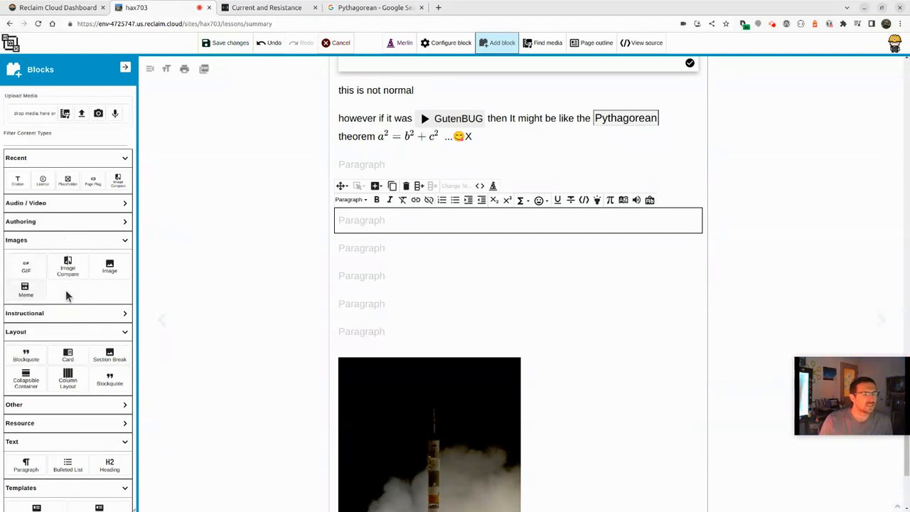
pyautogui.click(75, 239)
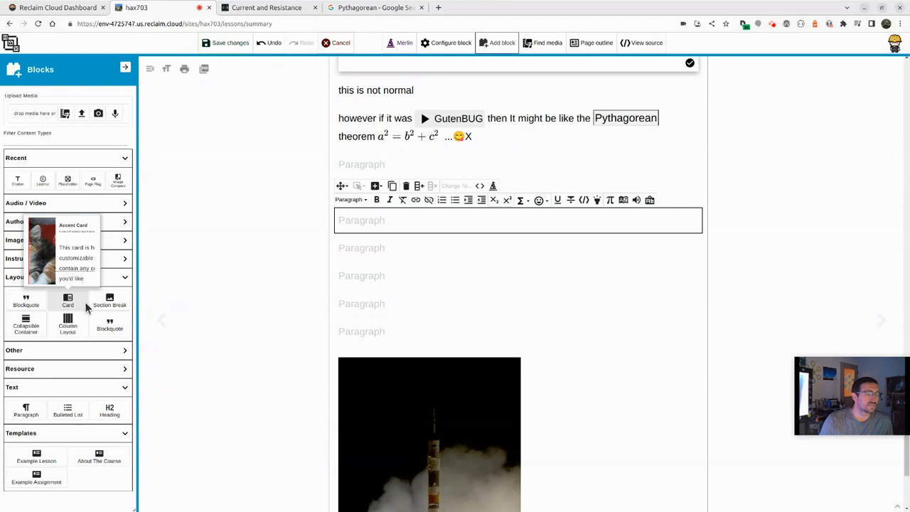
pyautogui.click(71, 301)
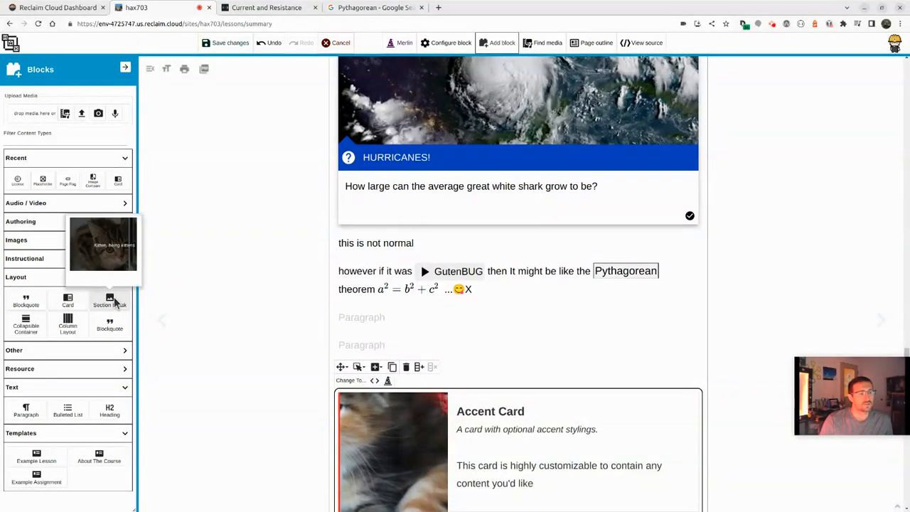
# Step: Add a Section Break below the accent card, followed by the Blockquote variant with a portrait
pyautogui.click(110, 301)
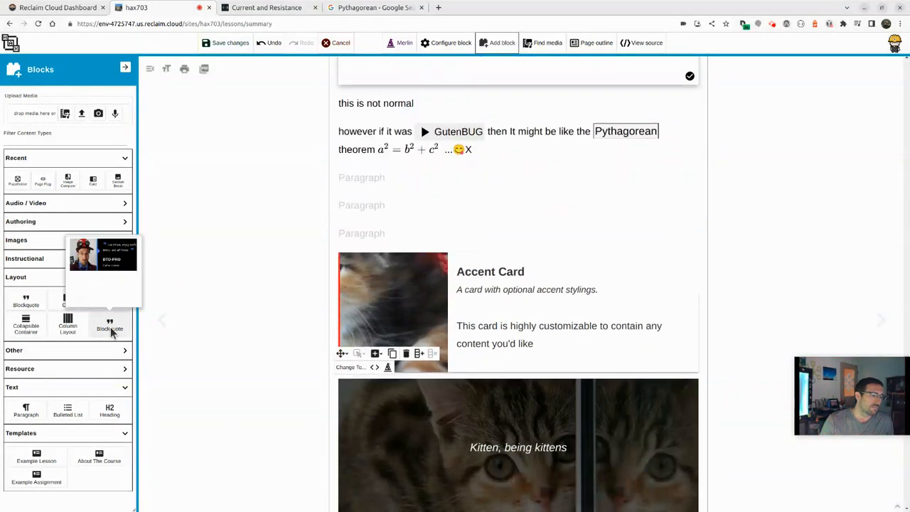
pyautogui.click(111, 332)
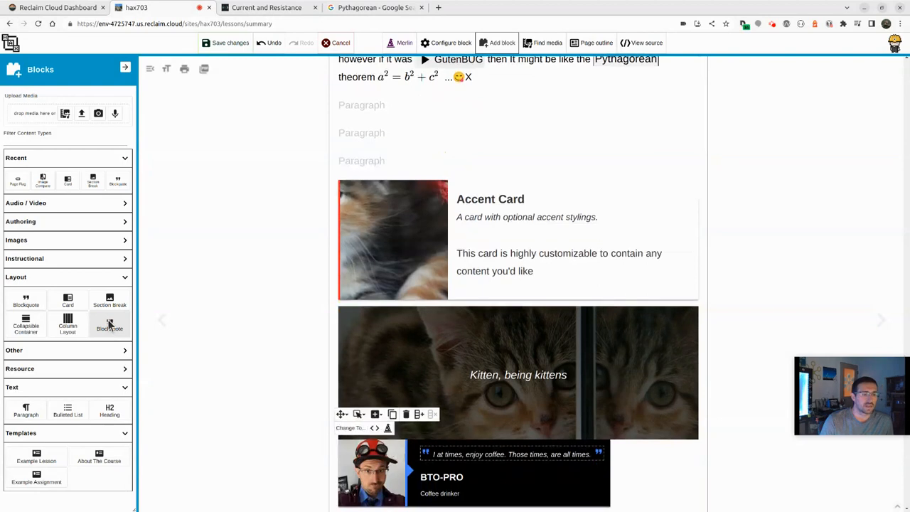
# Step: Insert a Column Layout below the blockquote and move the empty paragraph beneath it into the second column
pyautogui.click(68, 327)
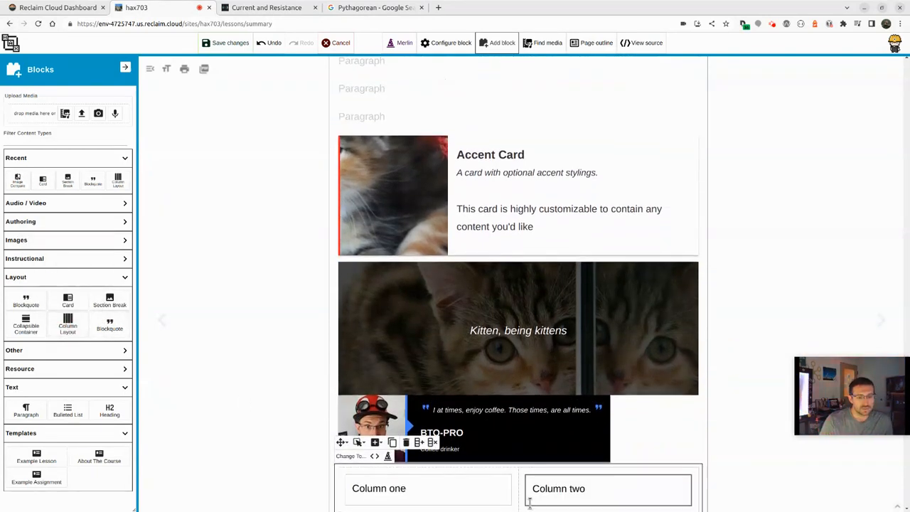
pyautogui.click(522, 502)
pyautogui.scroll(-7, 447, 363)
pyautogui.scroll(2, 455, 263)
pyautogui.click(429, 222)
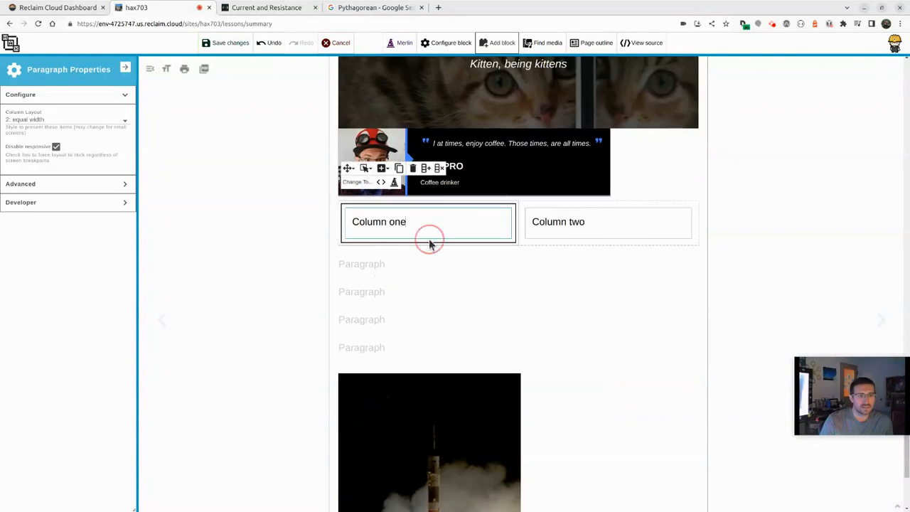
pyautogui.click(349, 270)
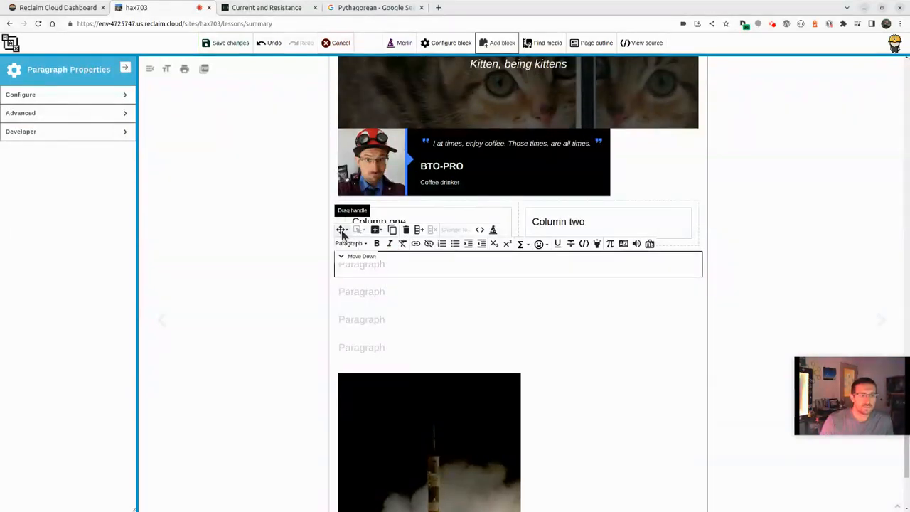
pyautogui.moveTo(342, 229); pyautogui.dragTo(538, 235)
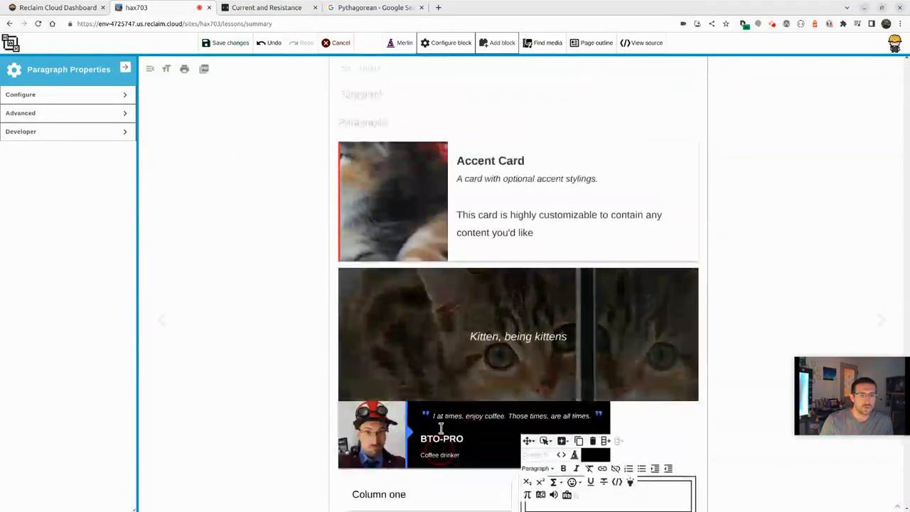
# Step: Add two more columns to the Column Layout, making it four equal-width columns
pyautogui.click(431, 325)
pyautogui.click(418, 235)
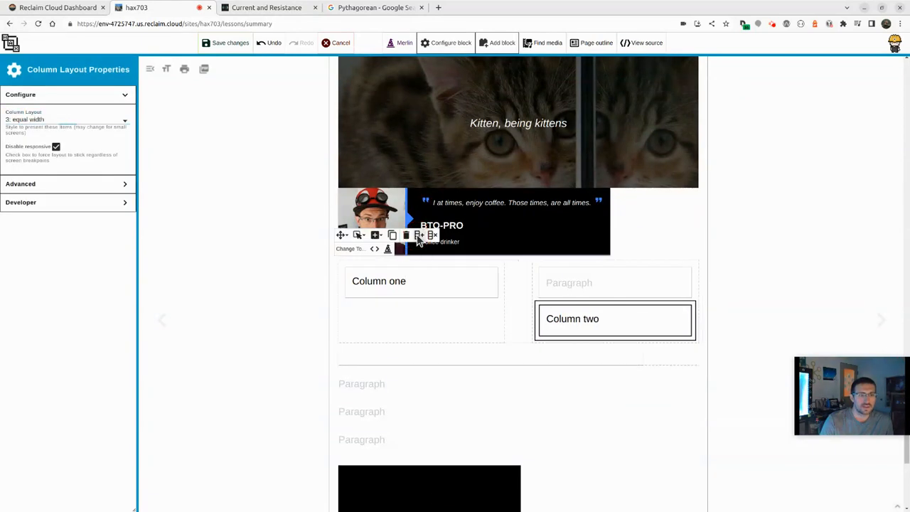
pyautogui.click(418, 236)
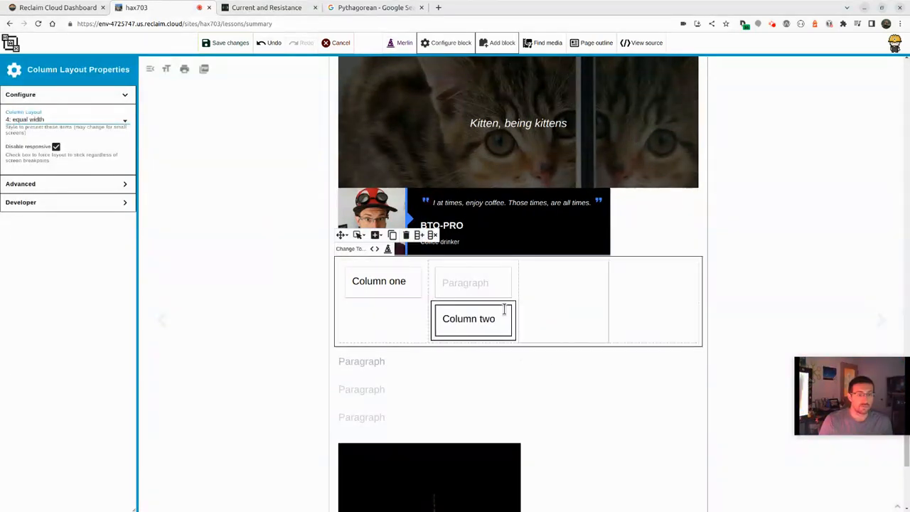
# Step: Move the "Column two" text block into Column 4 of the layout
pyautogui.click(450, 288)
pyautogui.click(430, 266)
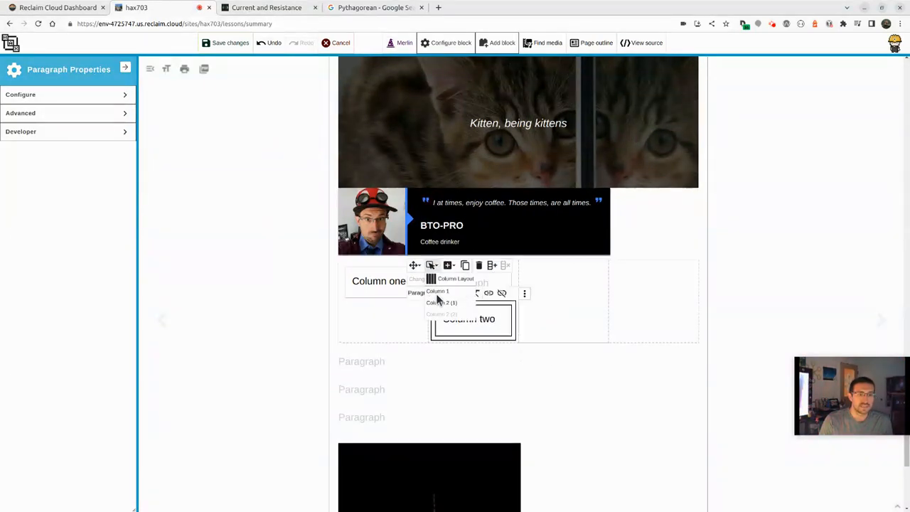
pyautogui.click(416, 266)
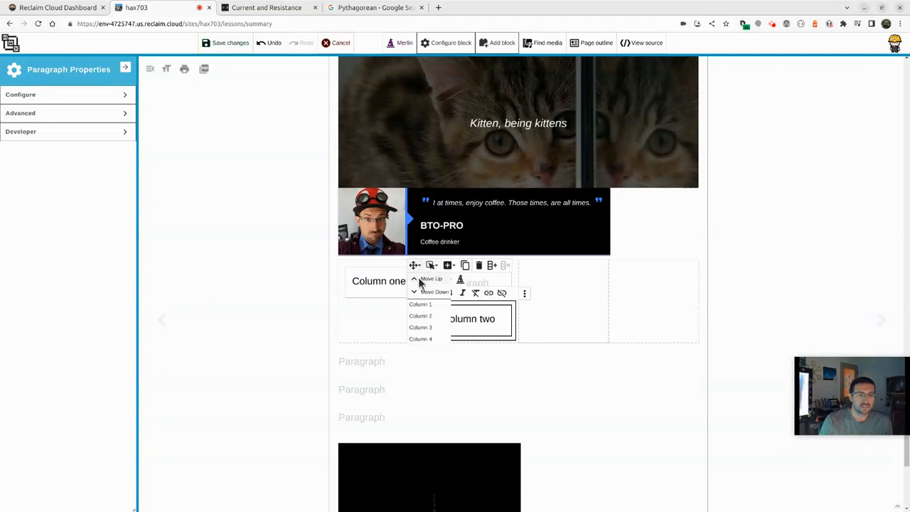
pyautogui.click(433, 337)
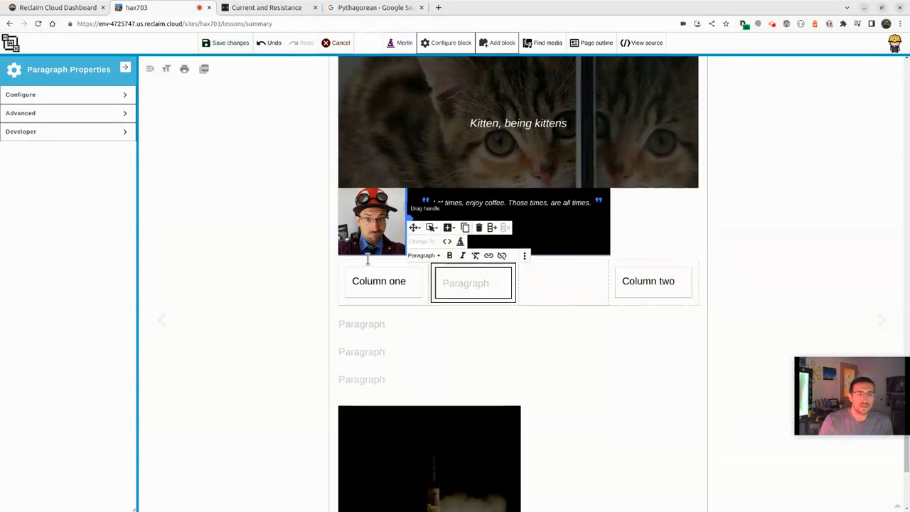
# Step: Enter the text "ggjgjg" in the empty paragraph in the layout's second column
pyautogui.click(553, 293)
pyautogui.click(500, 285)
pyautogui.write('ggjgjgj')
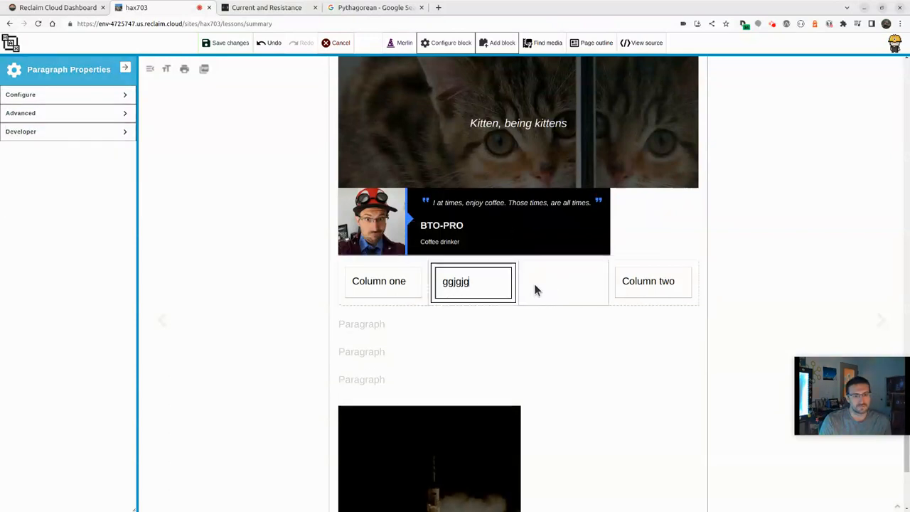
# Step: Insert Ebook Button, Worksheet Download and Code Sample blocks from the instructional blocks, starting at the empty paragraph beneath the column layout
pyautogui.click(534, 284)
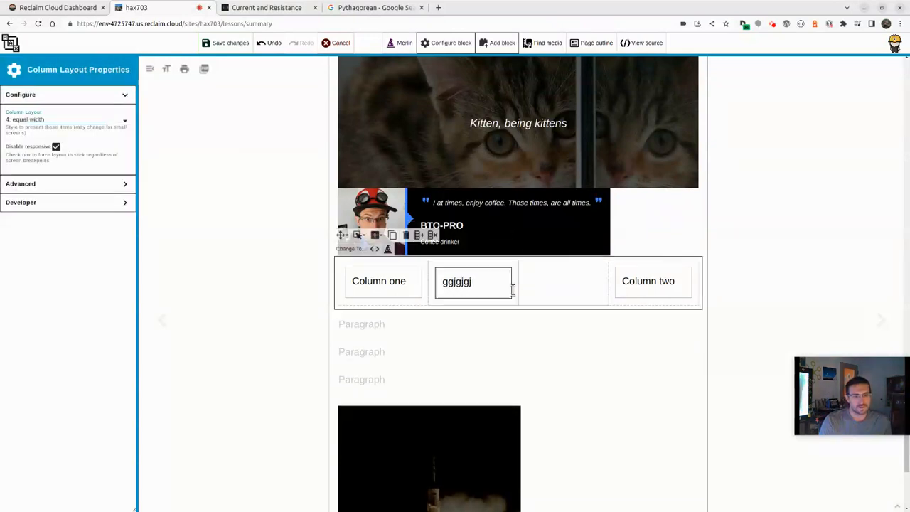
pyautogui.click(402, 323)
pyautogui.click(500, 42)
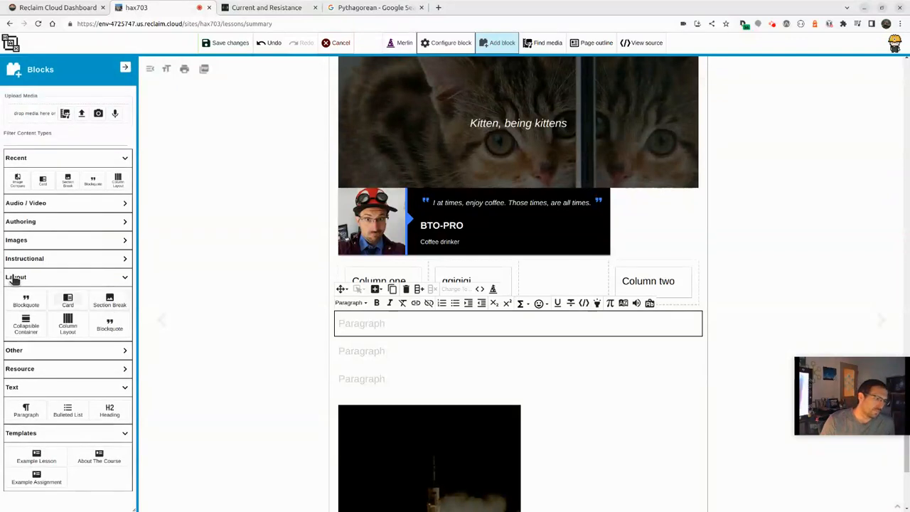
pyautogui.click(57, 278)
pyautogui.click(63, 333)
pyautogui.click(62, 350)
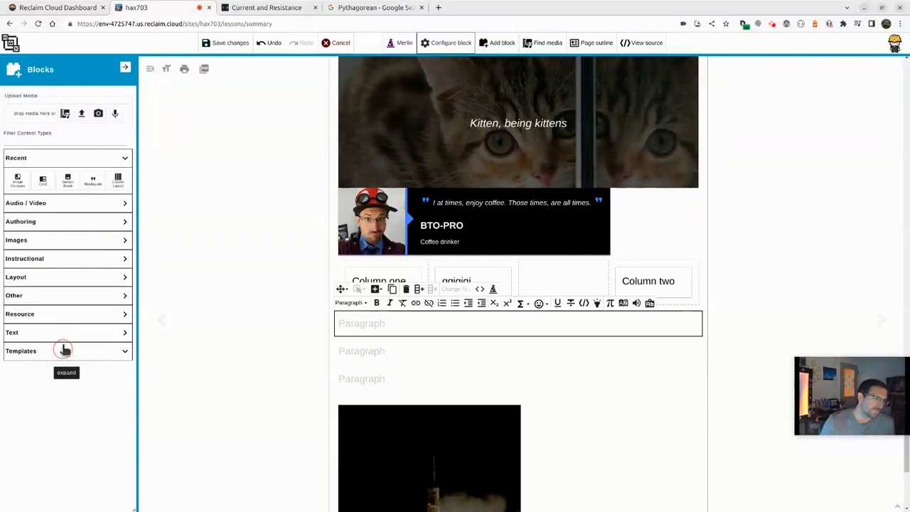
pyautogui.click(71, 260)
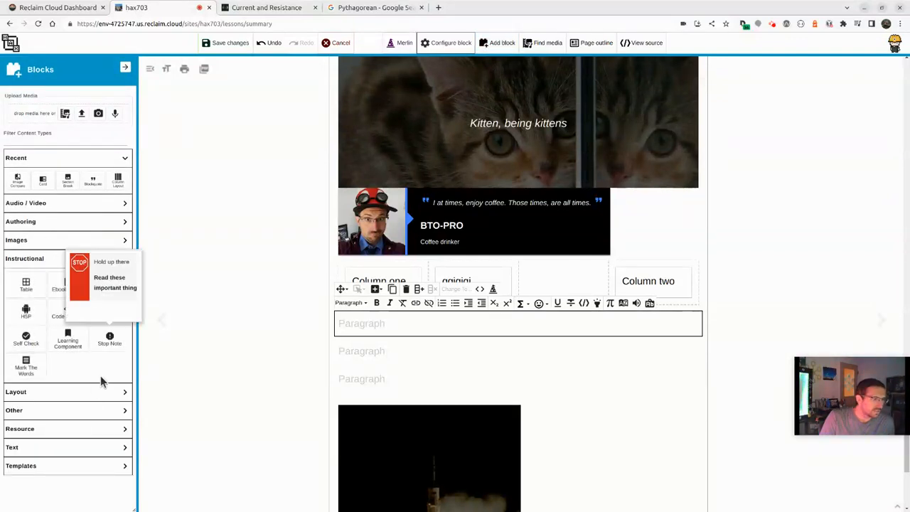
pyautogui.moveTo(21, 289)
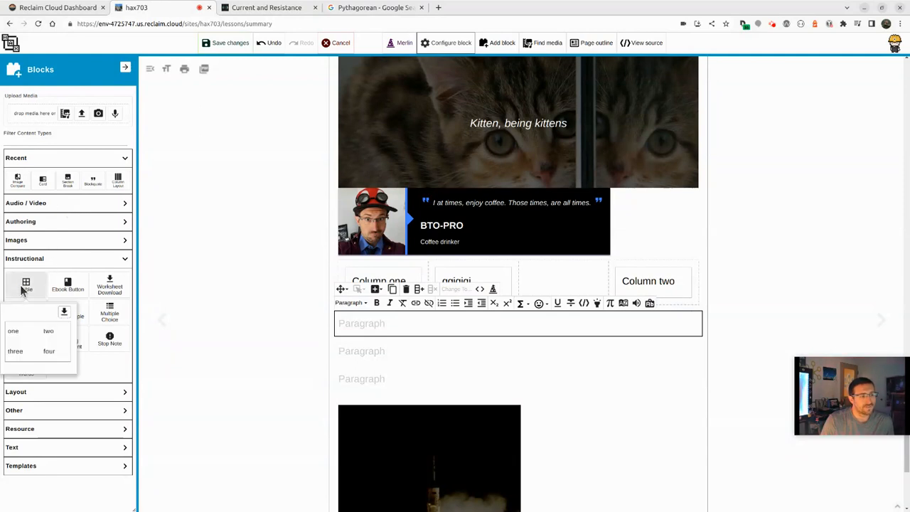
pyautogui.click(70, 289)
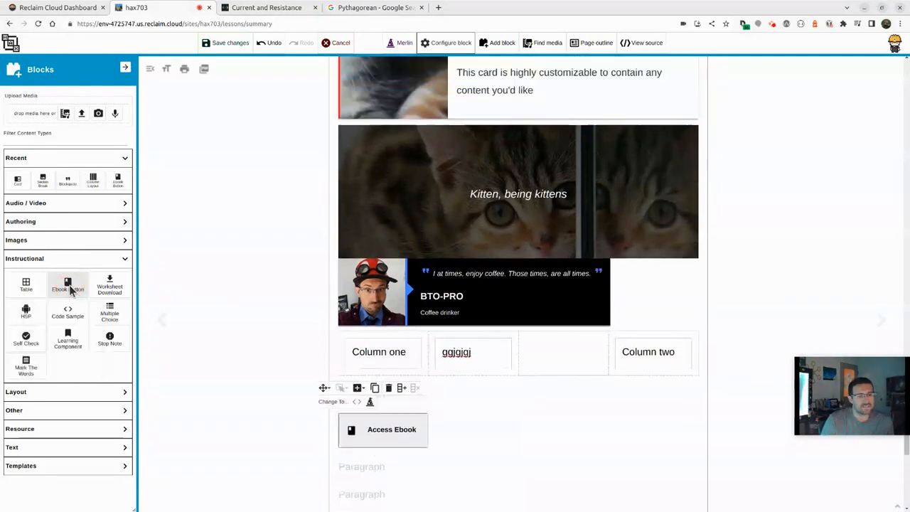
pyautogui.click(109, 286)
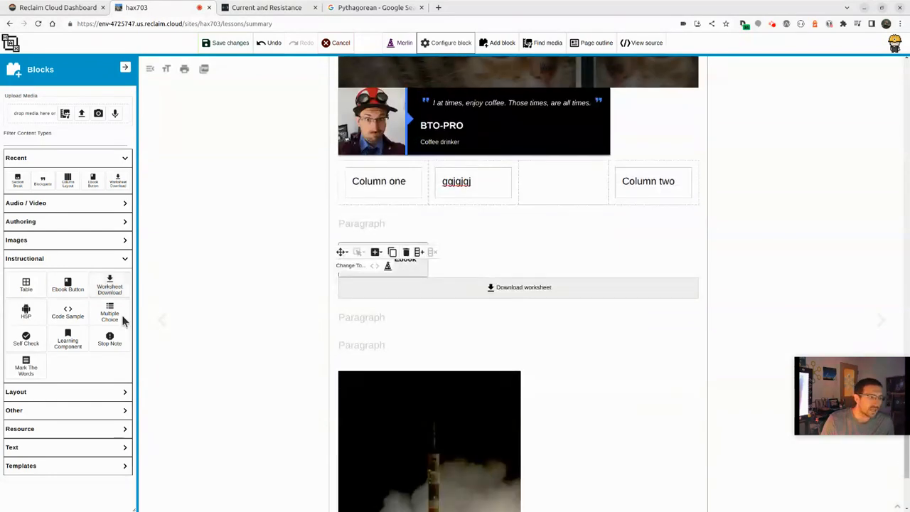
pyautogui.click(67, 310)
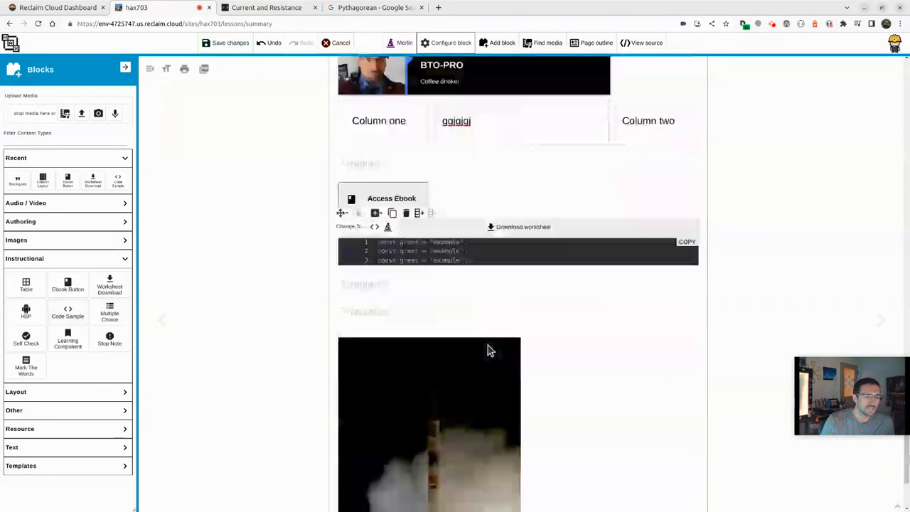
# Step: Insert five Multiple Choice blocks in a row below the code sample
pyautogui.click(107, 315)
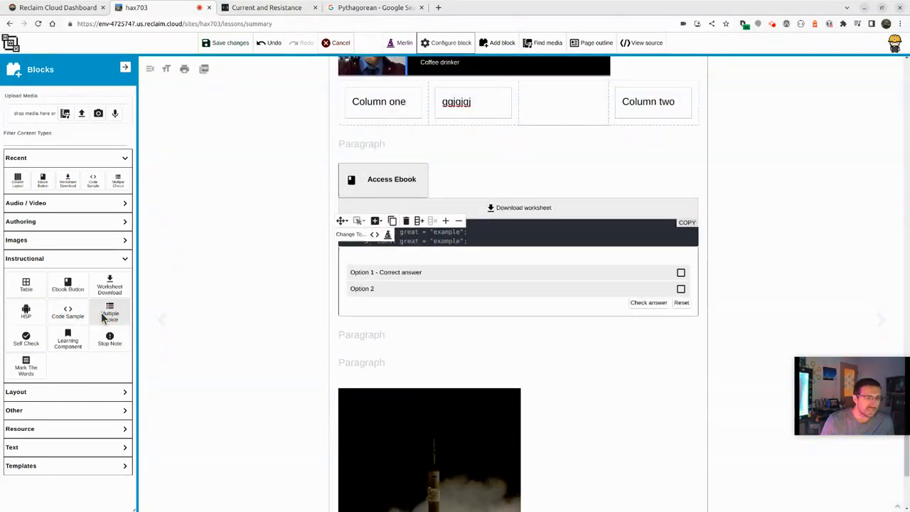
pyautogui.click(110, 317)
pyautogui.click(111, 317)
pyautogui.click(111, 317)
pyautogui.click(110, 317)
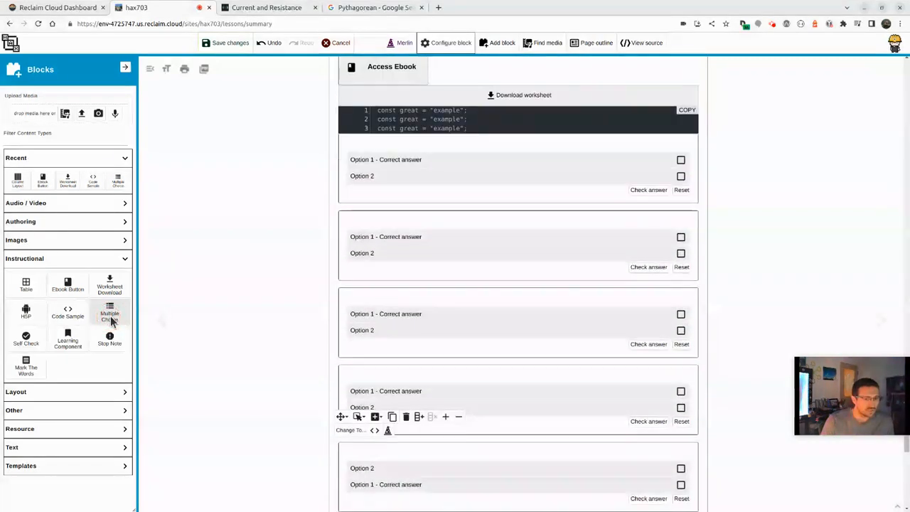
# Step: Insert a Stop Note below the multiple choice blocks and set its action icon to Warning after trying Confirmation and Notice
pyautogui.click(110, 341)
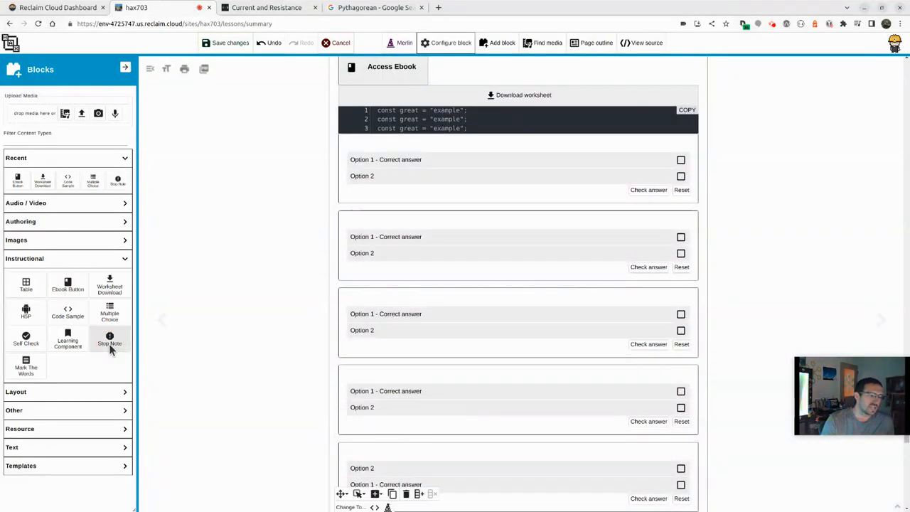
pyautogui.click(365, 463)
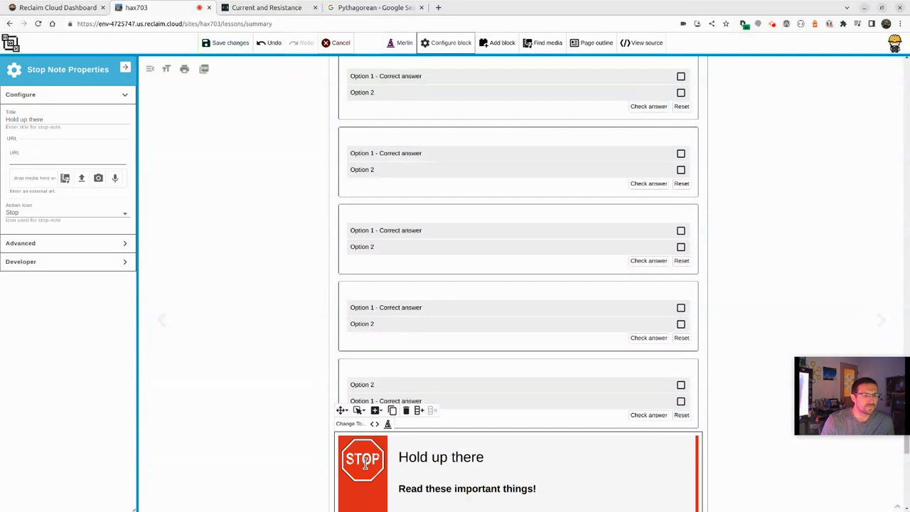
pyautogui.click(43, 213)
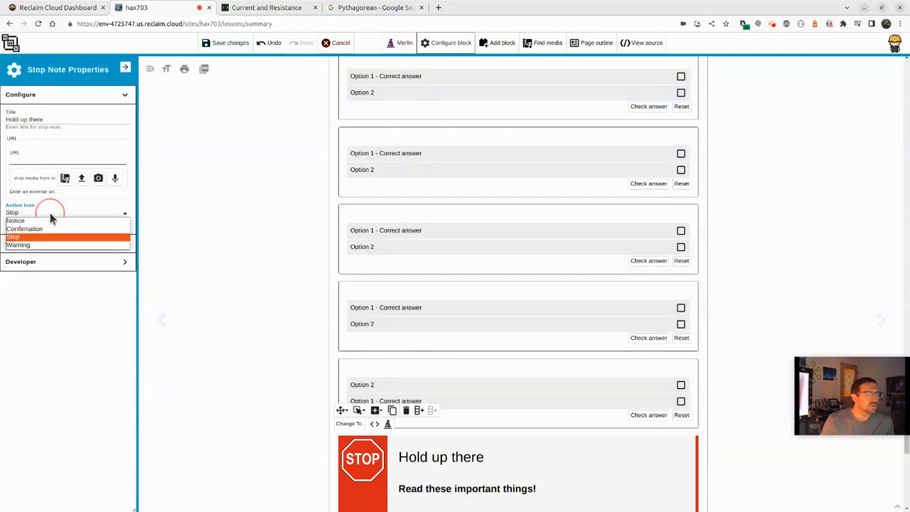
pyautogui.click(45, 228)
pyautogui.click(51, 211)
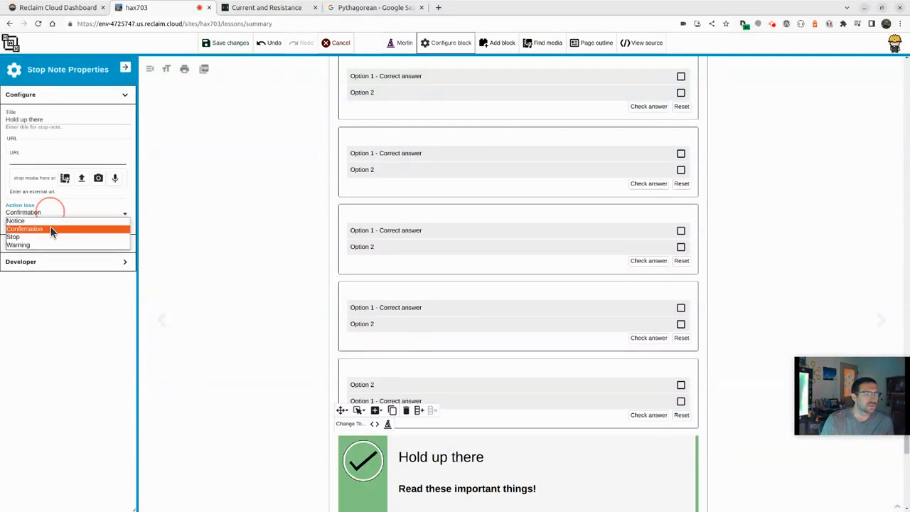
pyautogui.click(57, 221)
pyautogui.click(62, 213)
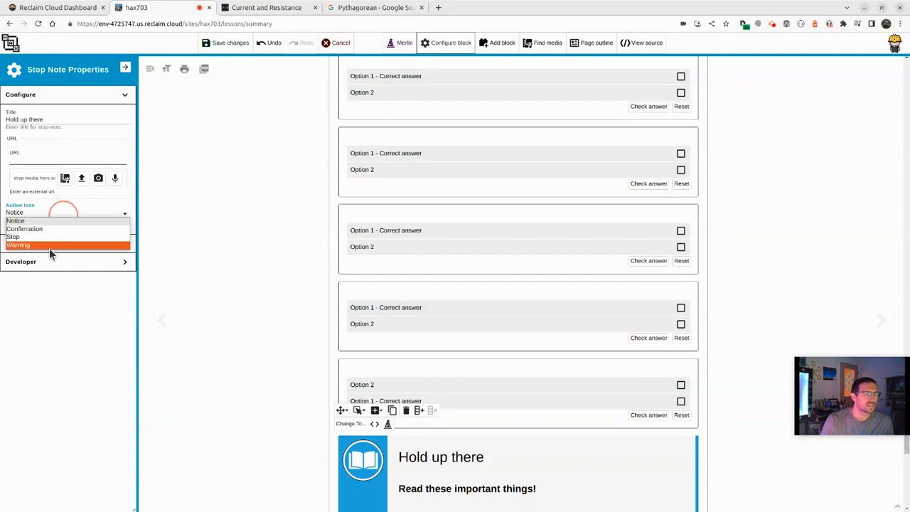
pyautogui.click(49, 246)
# Step: Append "ahead!" to the "Read these important things!" text inside the Stop Note
pyautogui.scroll(-2, 426, 298)
pyautogui.doubleClick(461, 328)
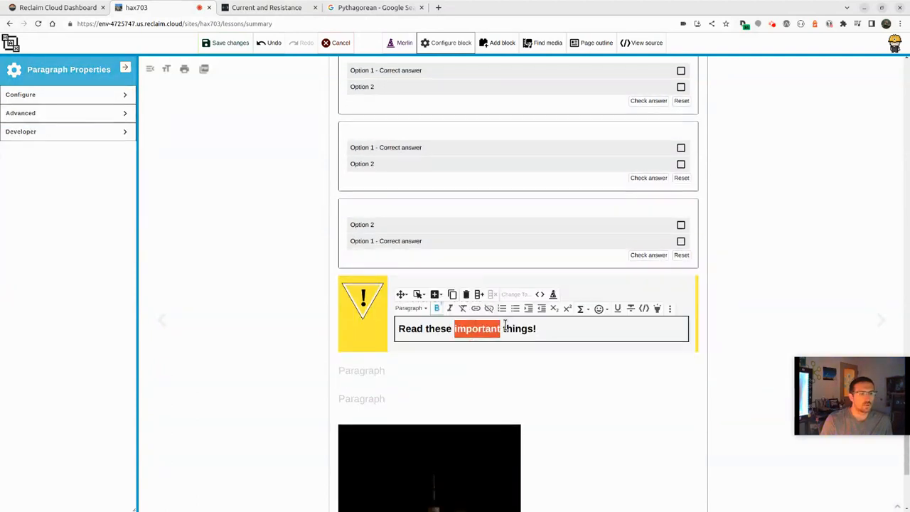
pyautogui.click(546, 328)
pyautogui.write('t')
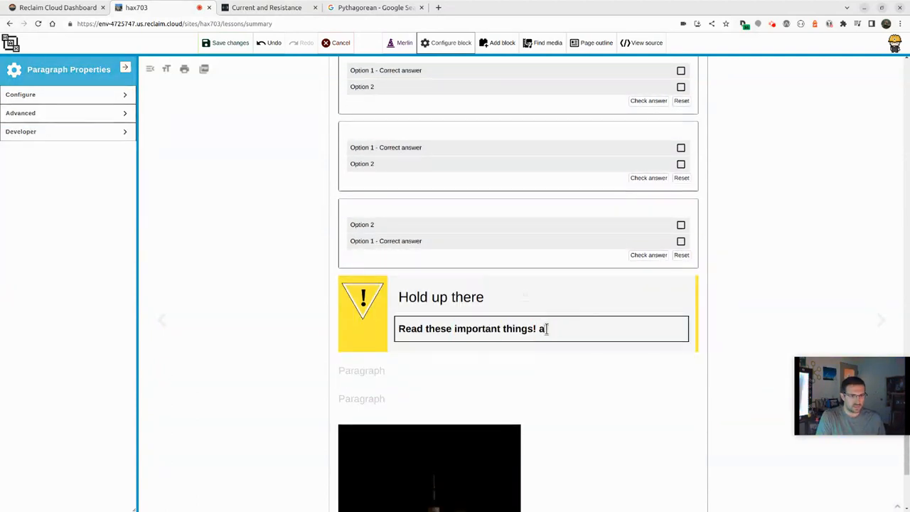
pyautogui.write('head!')
# Step: Insert a Video block on a new line below the text inside the Stop Note
pyautogui.press('Return')
pyautogui.write('/')
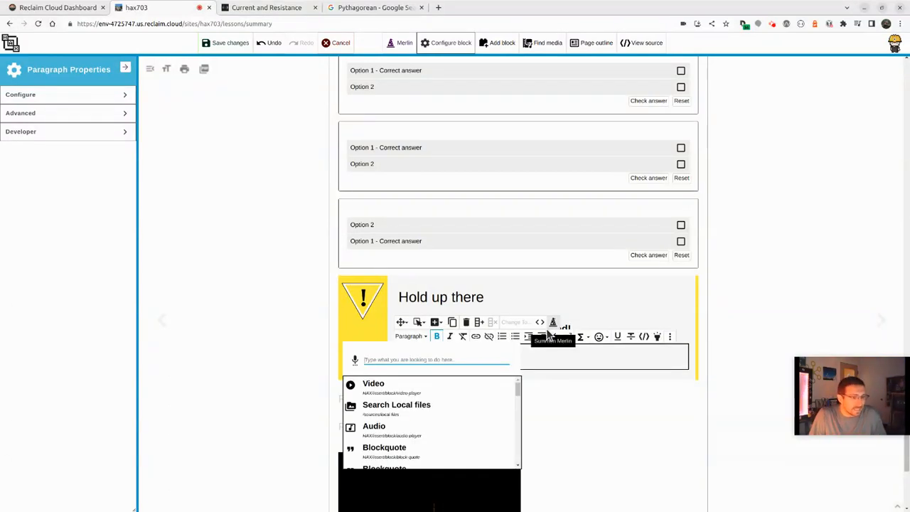
pyautogui.press('Return')
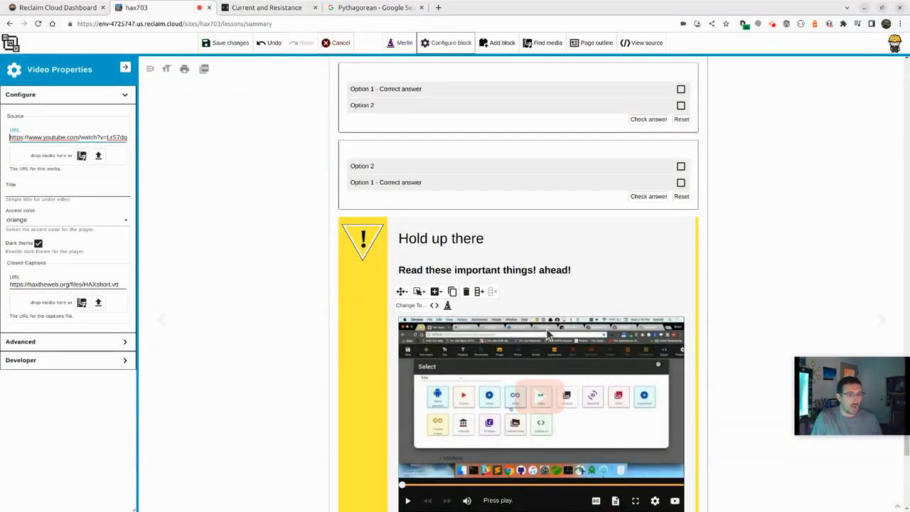
# Step: Set the Stop Note's title to "WAIT! Watch this first!"
pyautogui.click(583, 269)
pyautogui.click(613, 224)
pyautogui.click(571, 272)
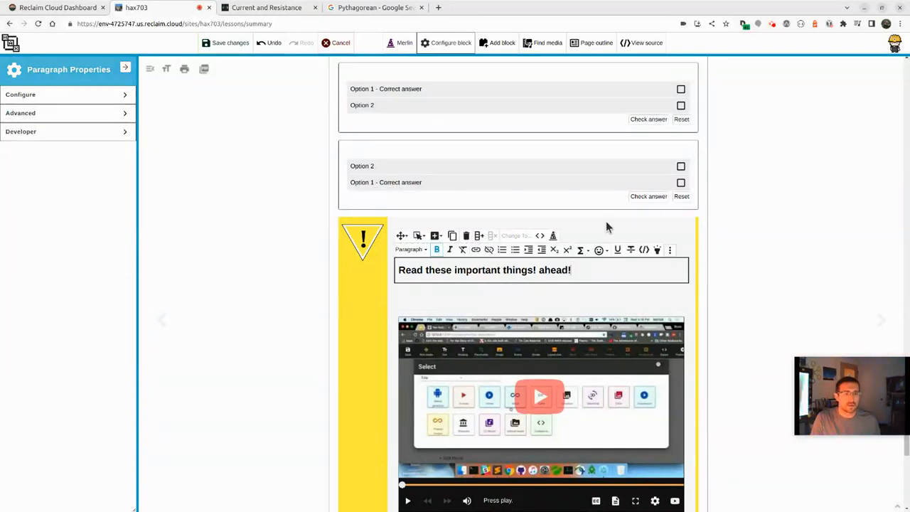
pyautogui.click(606, 222)
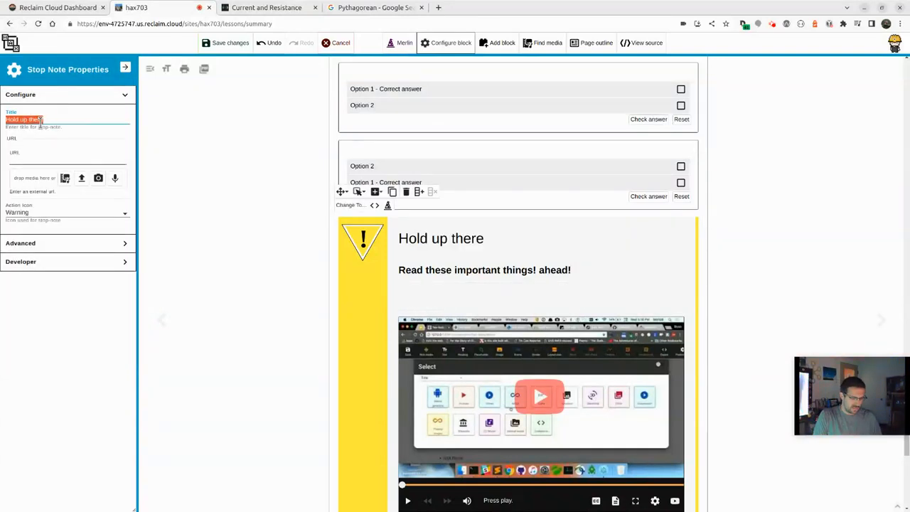
pyautogui.write('WAIT')
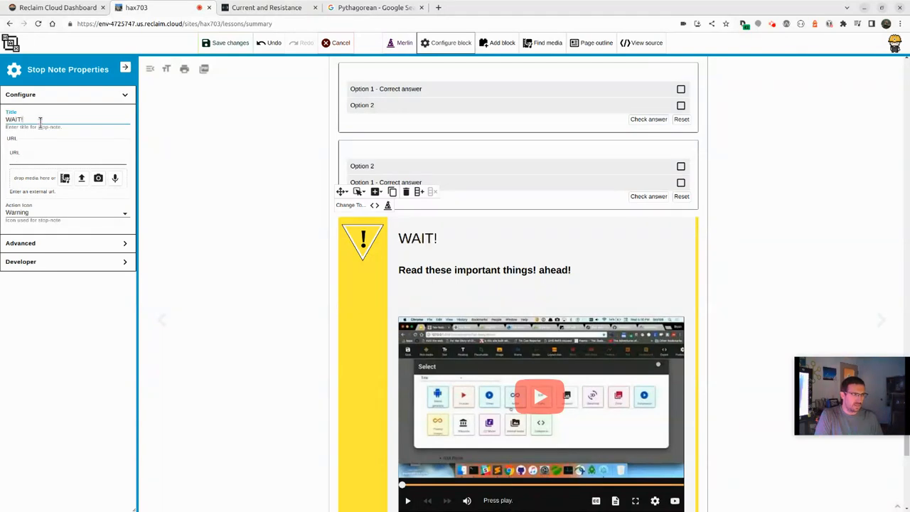
pyautogui.write('! Wai')
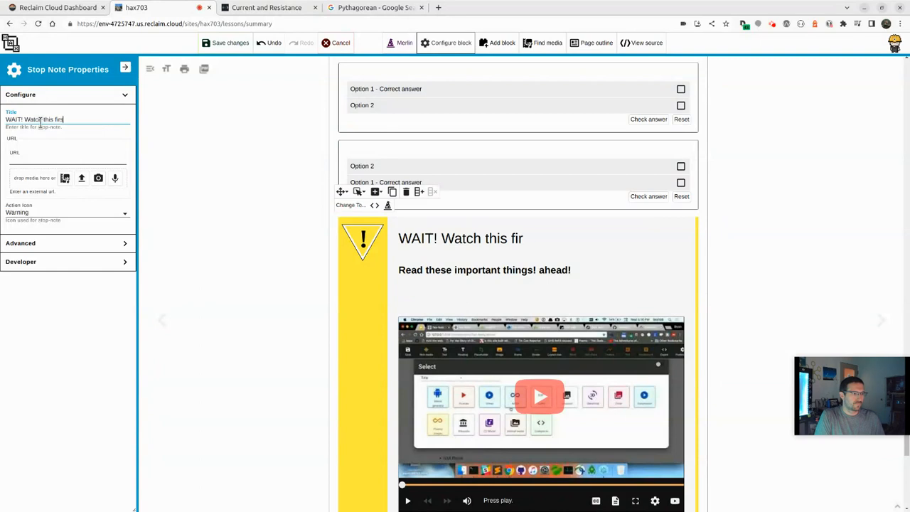
# Step: Set the accent color of the Stop Note's video to pink and turn off its dark theme
pyautogui.scroll(-3, 260, 299)
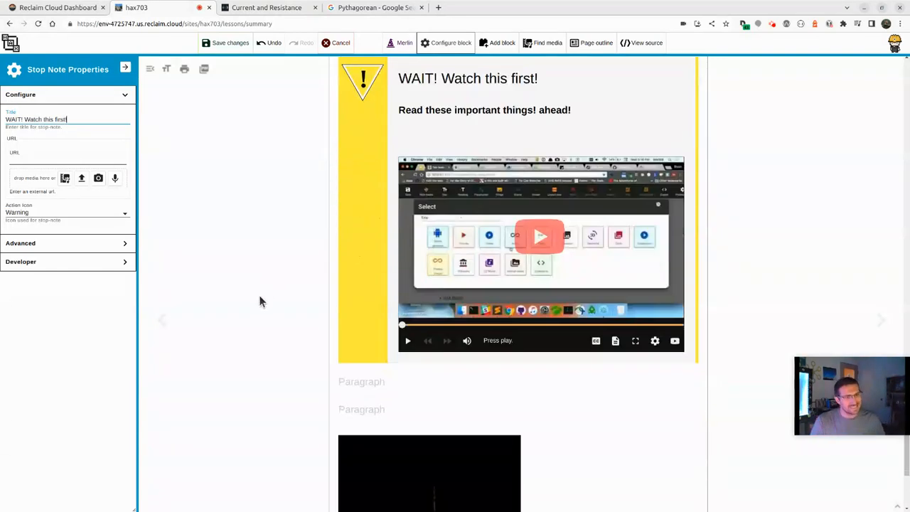
pyautogui.click(559, 340)
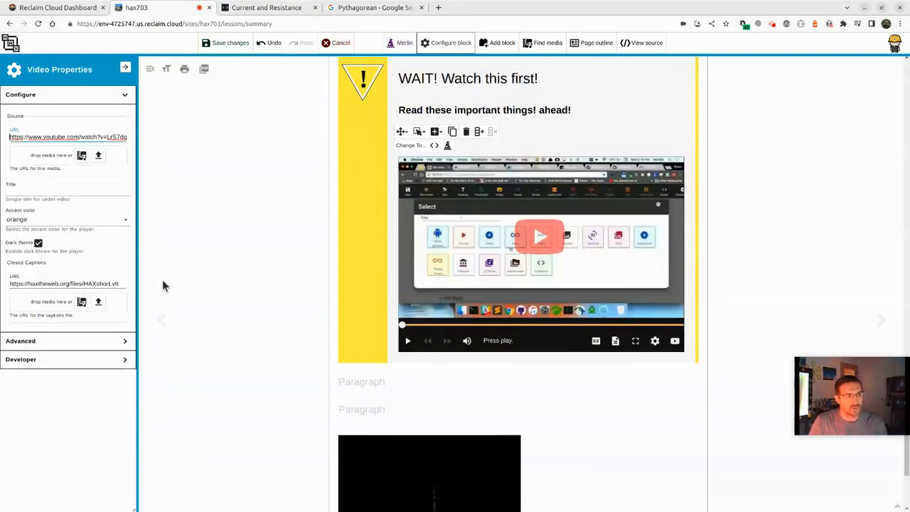
pyautogui.click(61, 222)
pyautogui.click(43, 264)
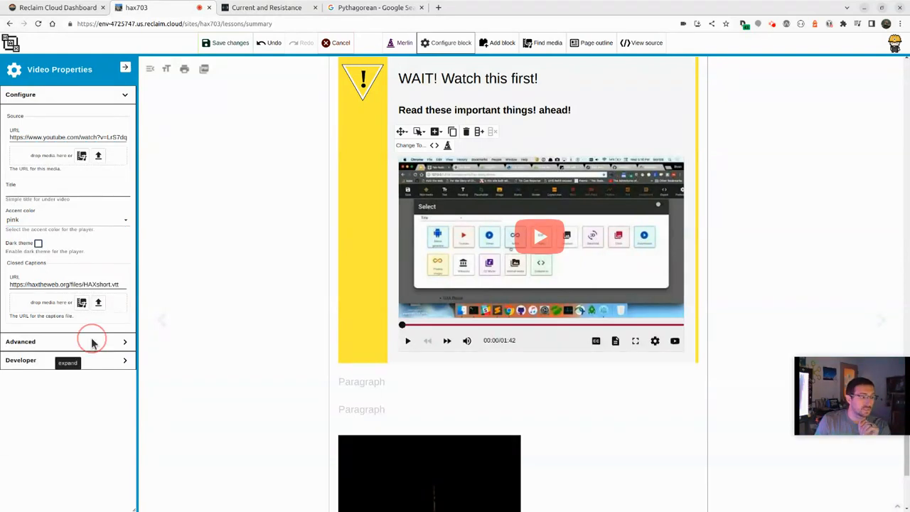
# Step: Enable learning mode in the video's advanced settings
pyautogui.click(82, 341)
pyautogui.scroll(-3, 57, 378)
pyautogui.scroll(-2, 50, 338)
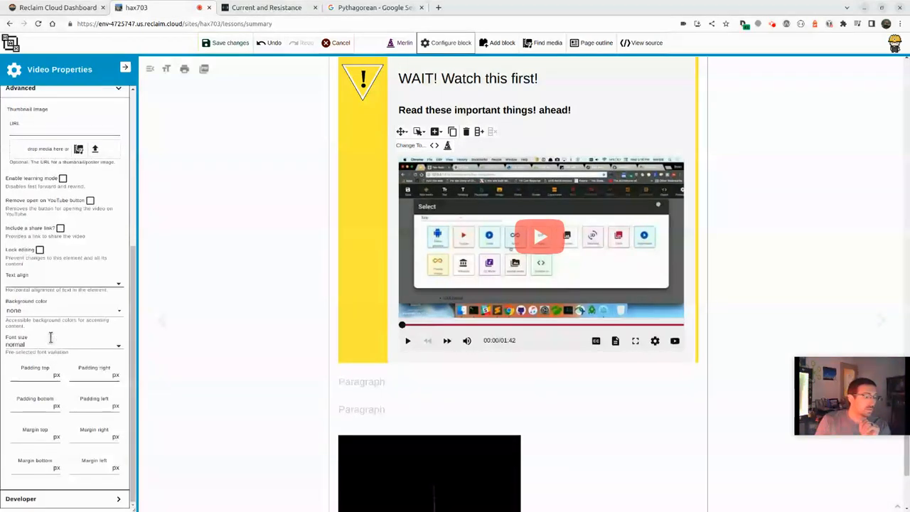
pyautogui.click(65, 179)
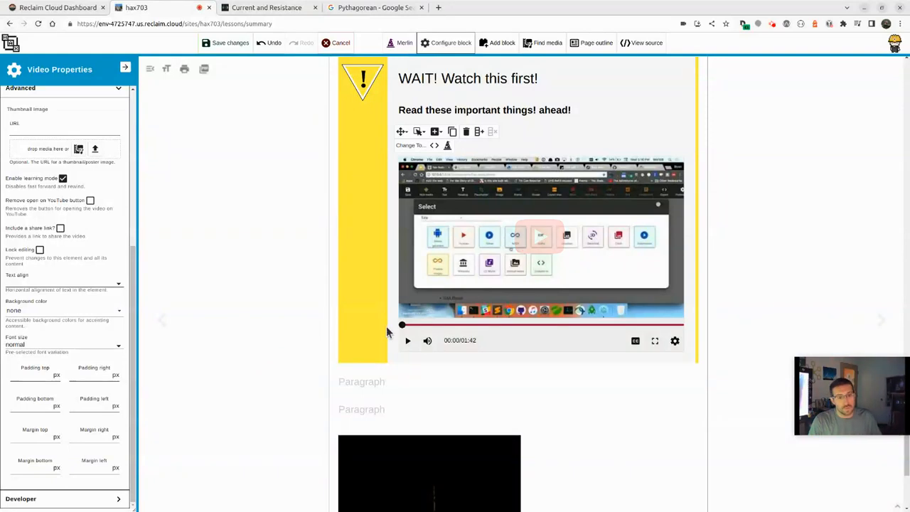
# Step: Insert a Multiple Choice block at the empty paragraph below the Stop Note and select it for configuration
pyautogui.click(393, 384)
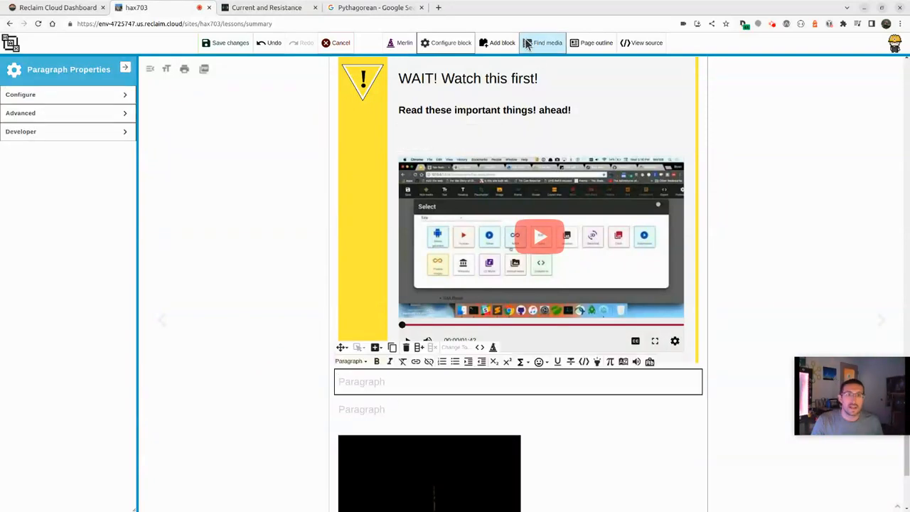
pyautogui.click(497, 43)
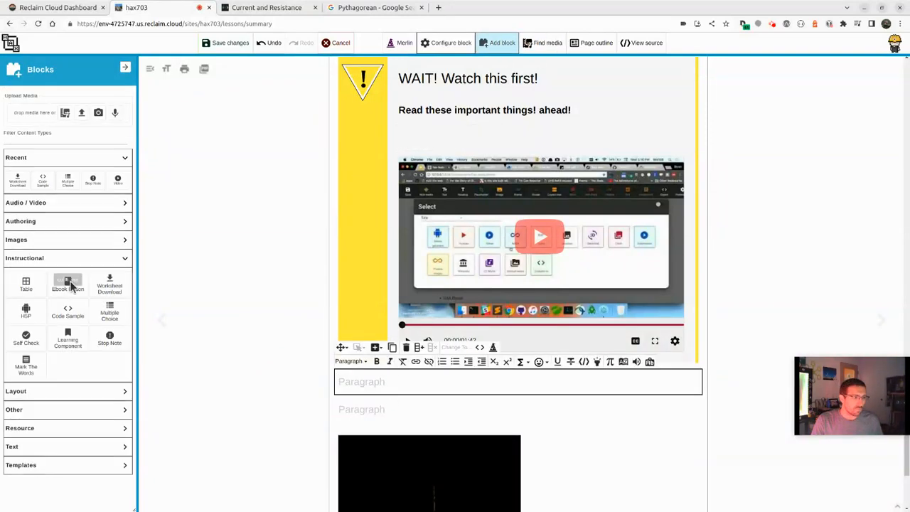
pyautogui.click(111, 316)
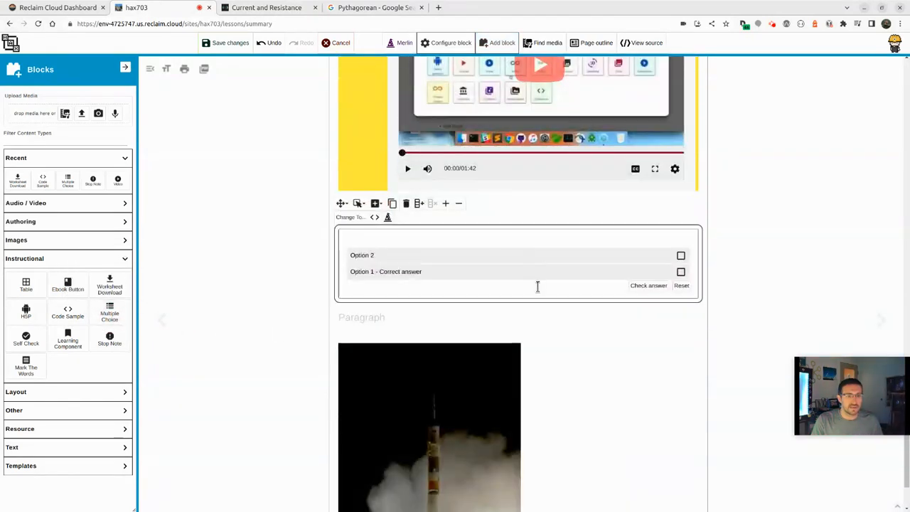
pyautogui.click(539, 285)
# Step: Add two empty answer items to the Multiple Choice block, for four answers in all
pyautogui.click(96, 328)
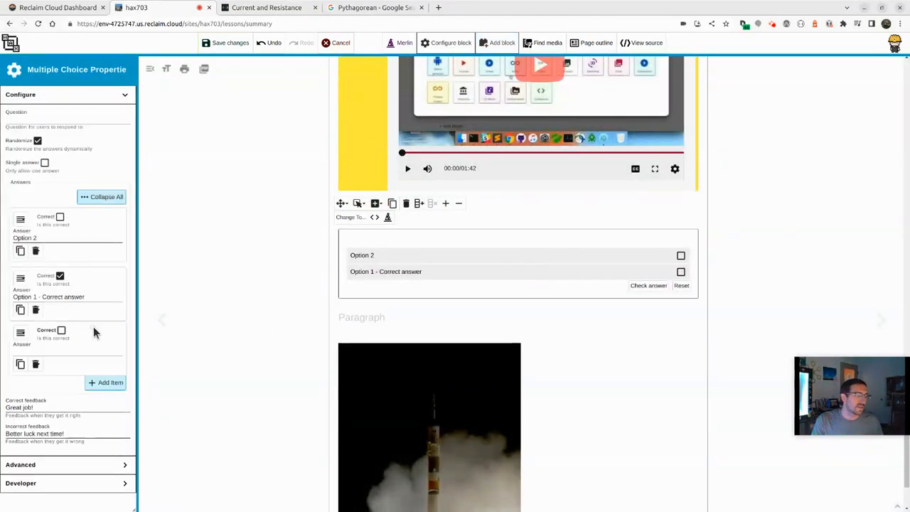
pyautogui.click(106, 387)
pyautogui.click(74, 356)
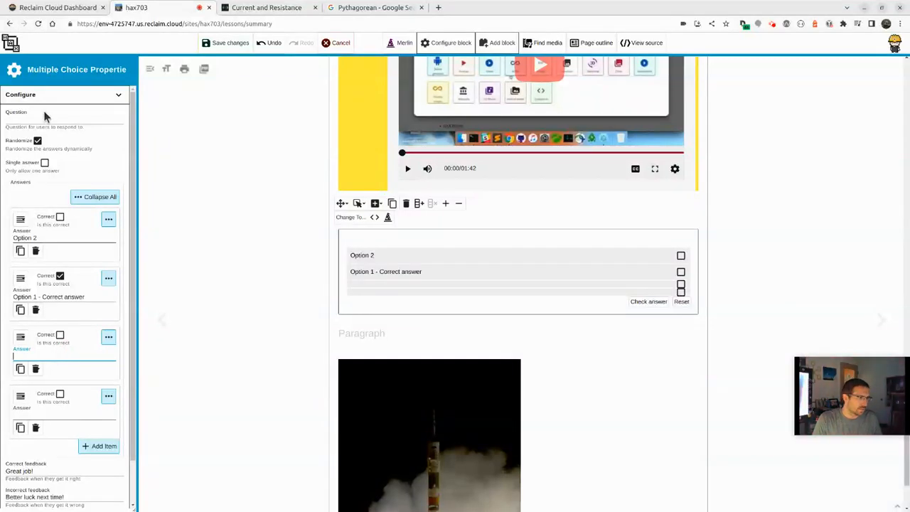
# Step: Set the Multiple Choice block's question to "What did you learn?"
pyautogui.write('Knowledge check')
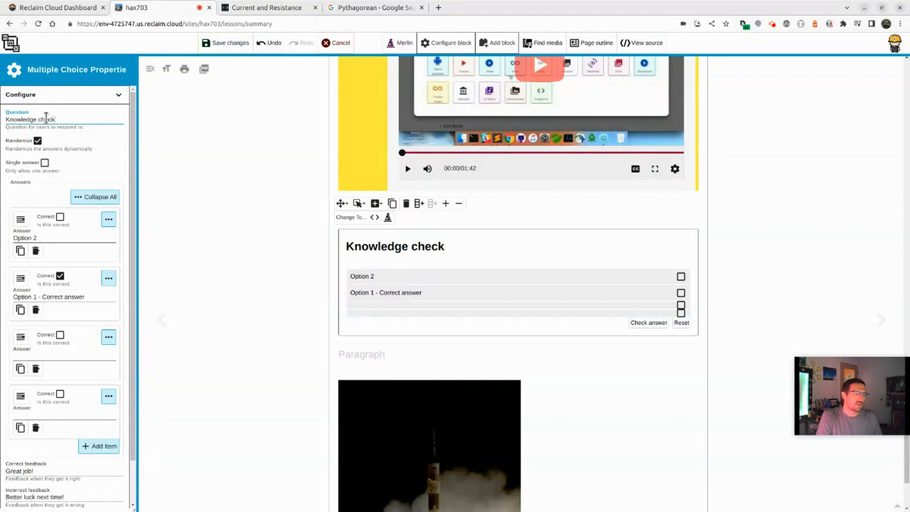
pyautogui.tripleClick(46, 118)
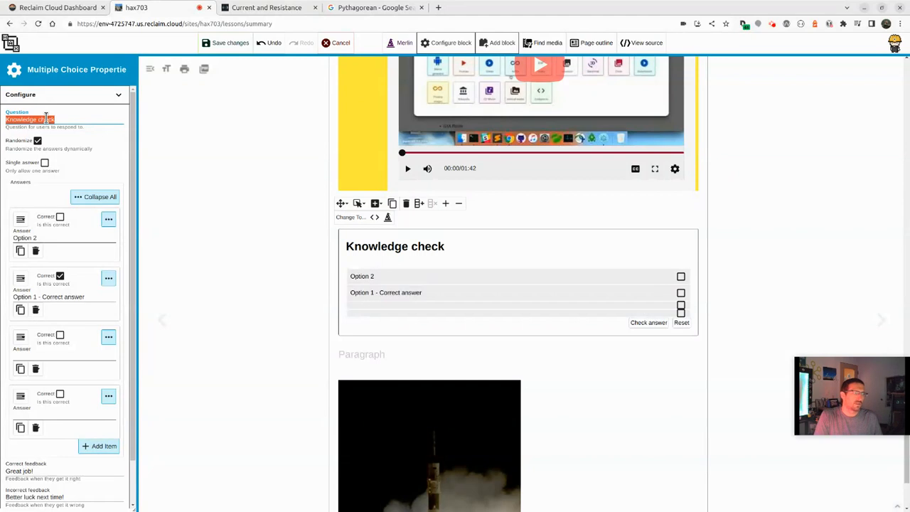
pyautogui.write('What')
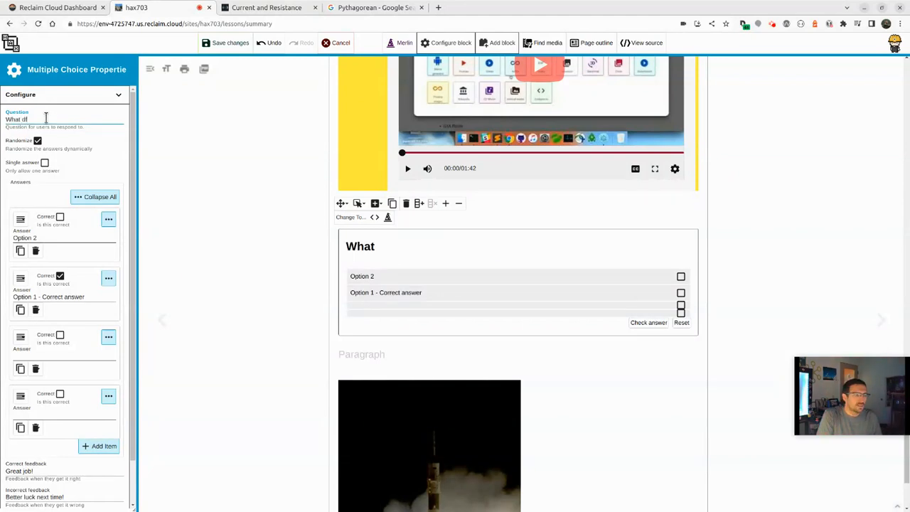
pyautogui.write(' did you learn?')
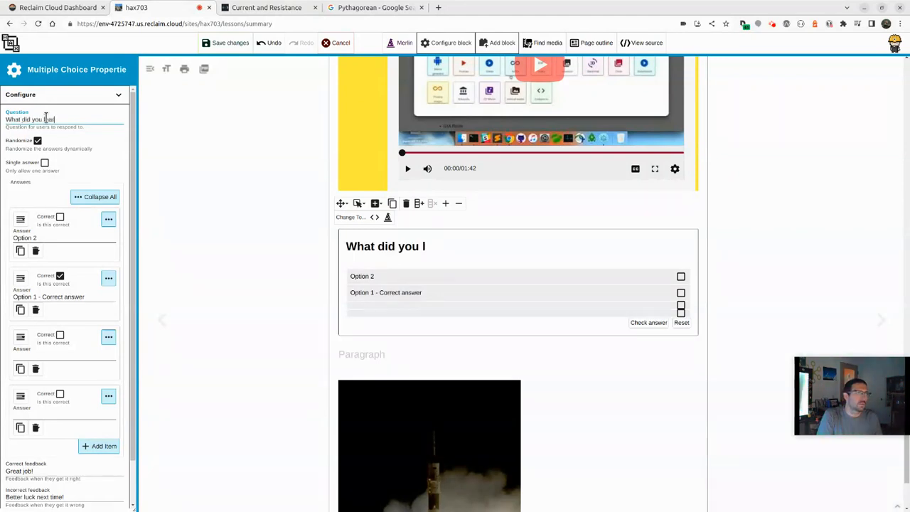
# Step: Replace the first answer with "That hax is a lot" and the second with "That btopro talks FAST"
pyautogui.tripleClick(73, 237)
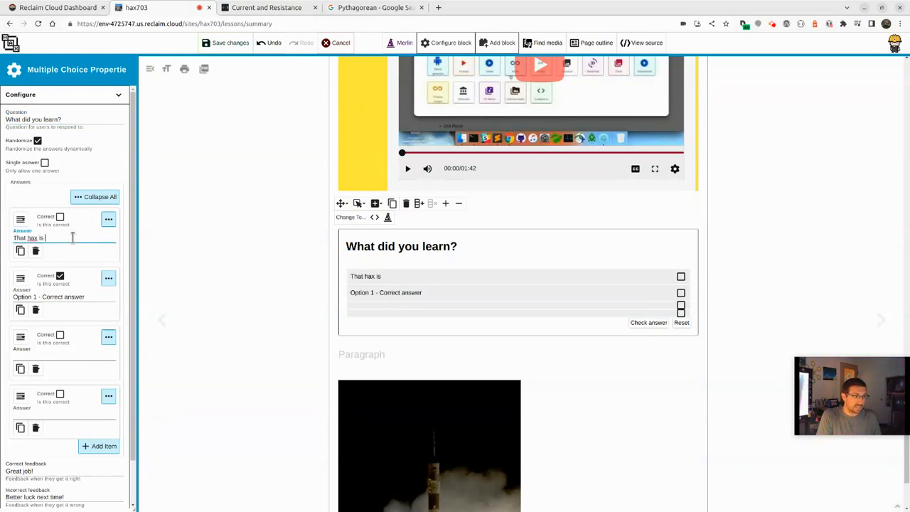
pyautogui.tripleClick(81, 296)
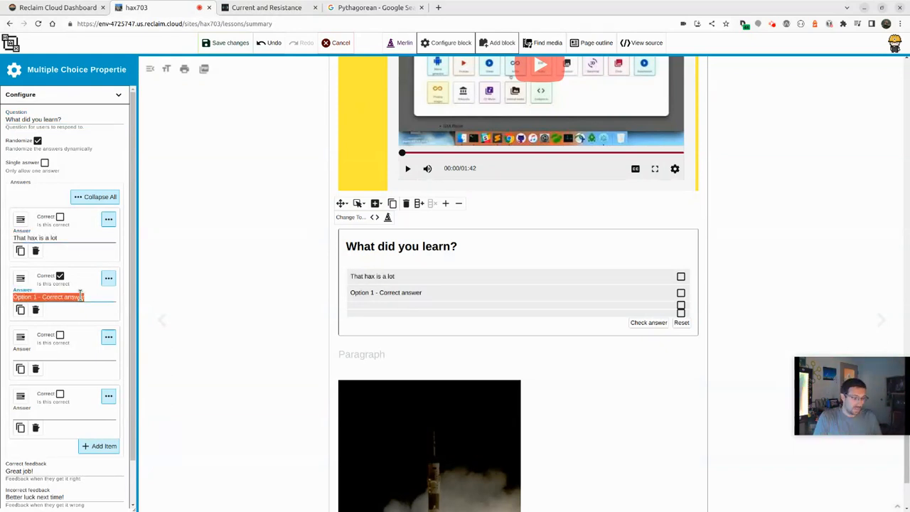
pyautogui.write('That btopro talks FAST')
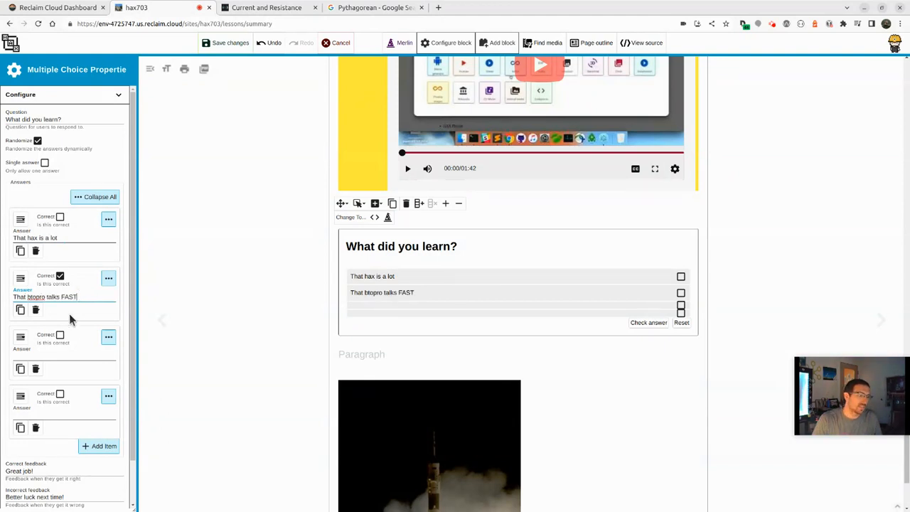
# Step: Enter "Canvas is great" as the third answer and "Orrr that wordpress is 20" as the fourth
pyautogui.write('Canvas is greaet')
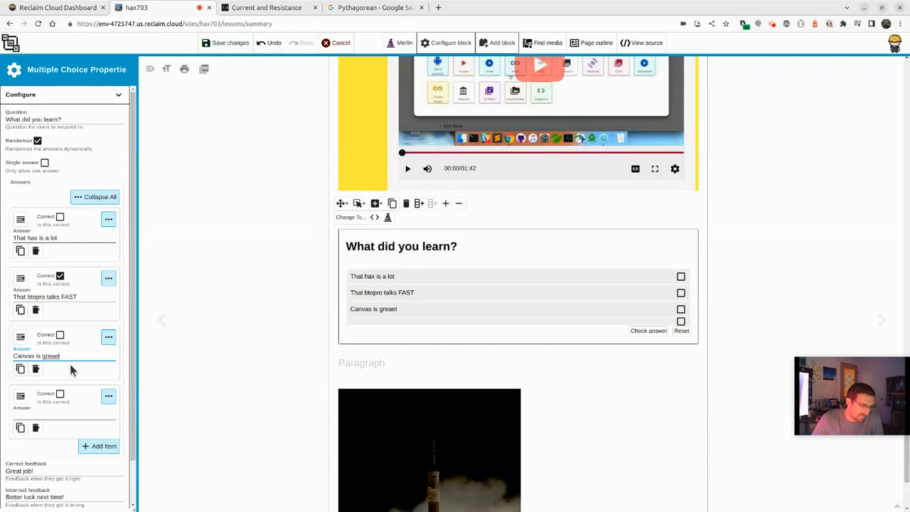
pyautogui.press('BackSpace')
pyautogui.press('BackSpace')
pyautogui.write('t')
pyautogui.click(89, 416)
pyautogui.write('O')
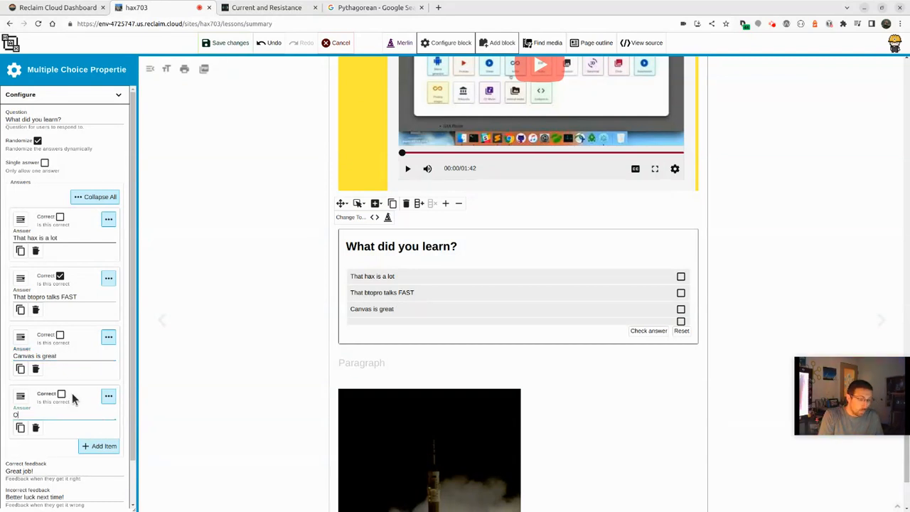
pyautogui.write('rrr that wordpress is 20')
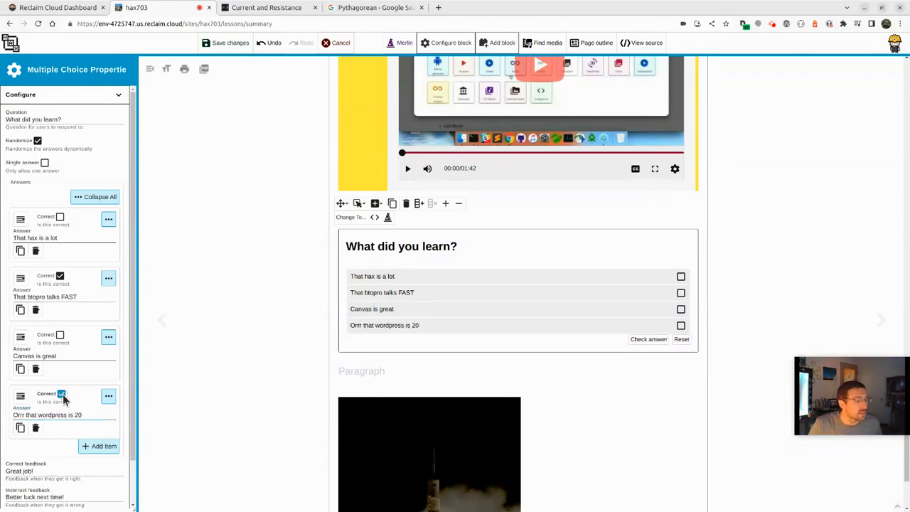
# Step: Mark the hax and wordpress answers as correct and save the page
pyautogui.click(61, 218)
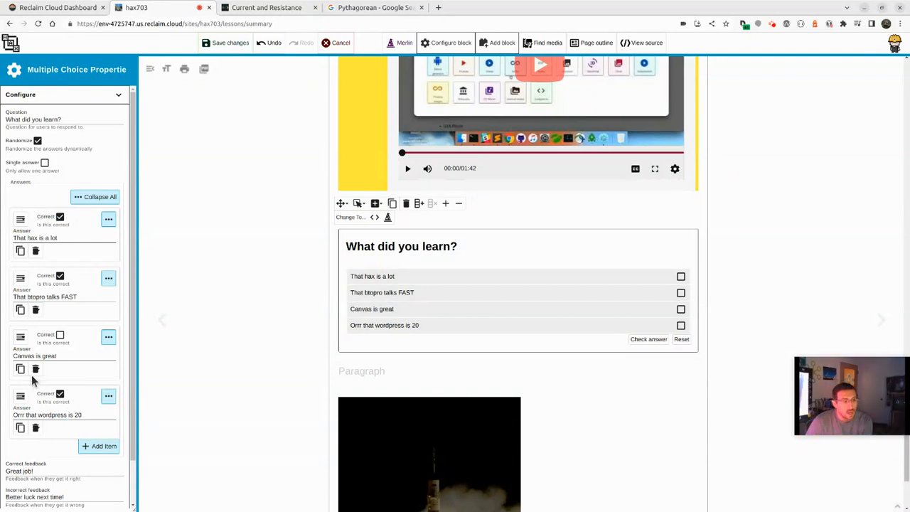
pyautogui.scroll(-1, 37, 384)
pyautogui.scroll(2, 52, 354)
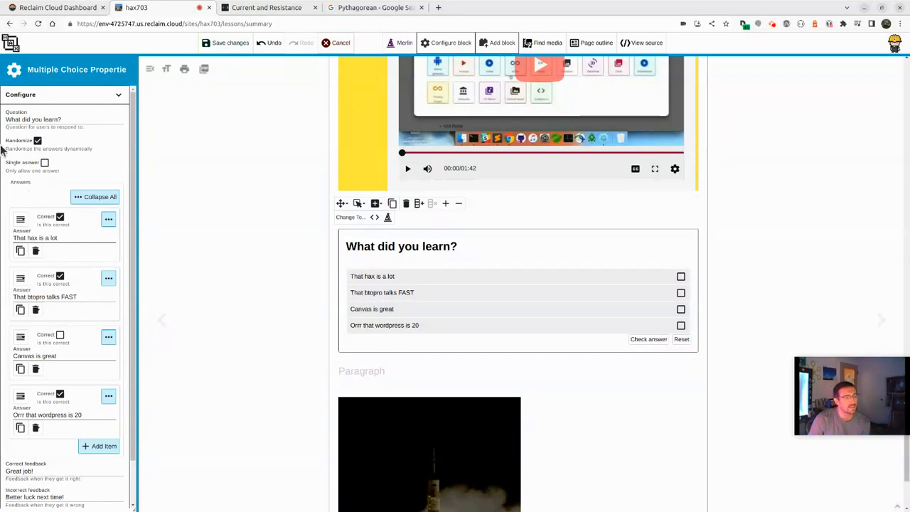
pyautogui.click(223, 44)
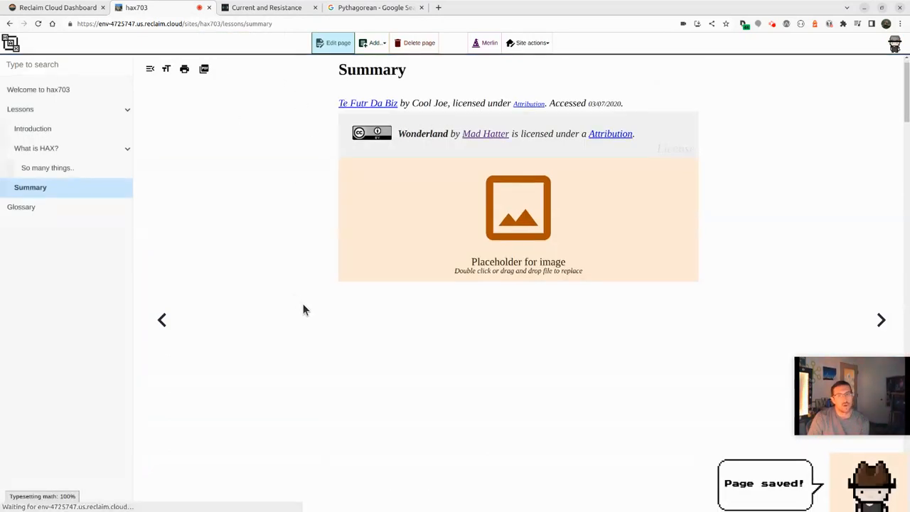
# Step: Test the saved "What did you learn?" quiz with the wordpress and btopro answers, and again with the hax answer added
pyautogui.scroll(-20, 303, 309)
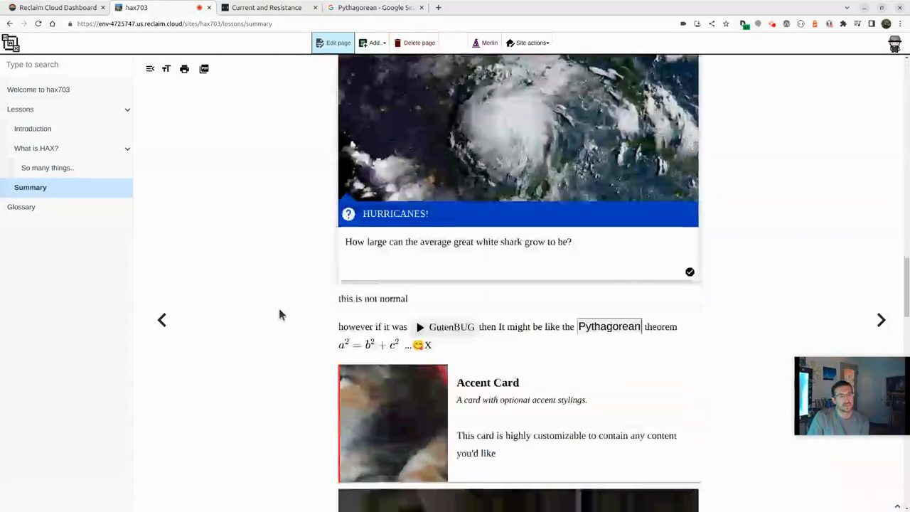
pyautogui.scroll(-15, 280, 317)
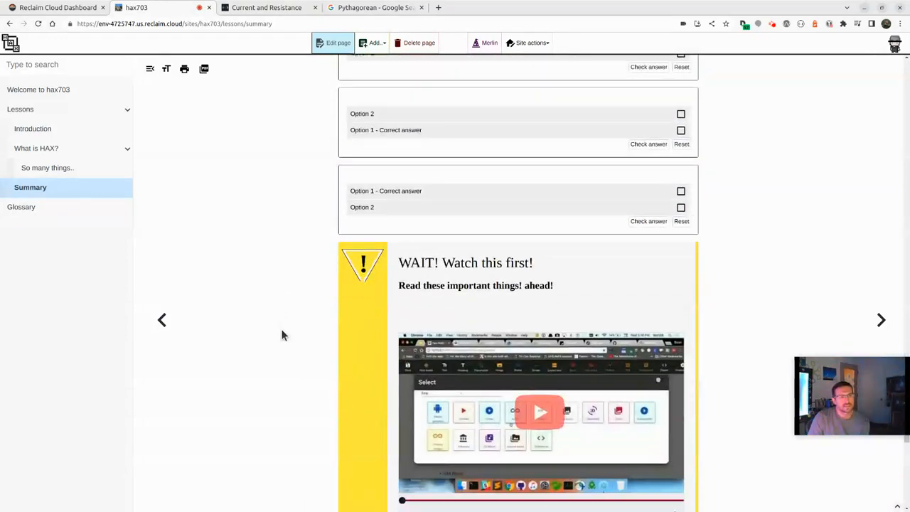
pyautogui.scroll(-7, 282, 335)
pyautogui.scroll(2, 276, 359)
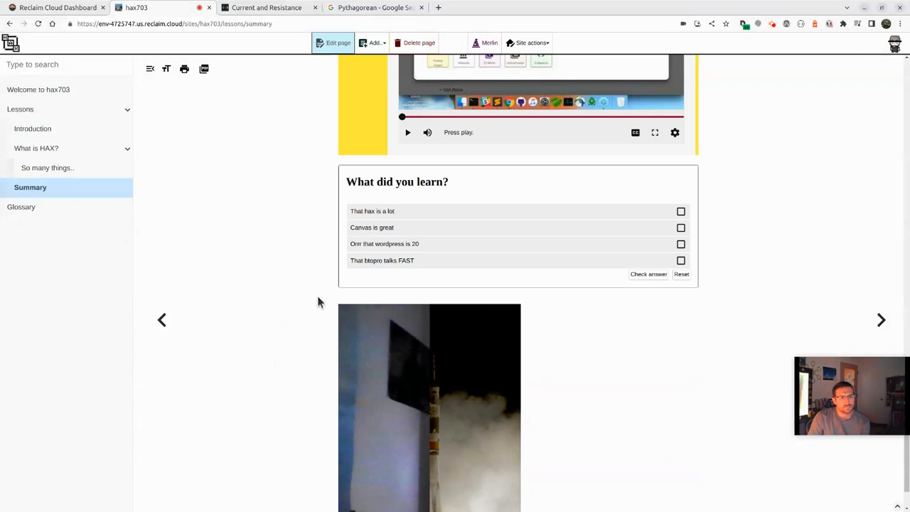
pyautogui.scroll(3, 219, 295)
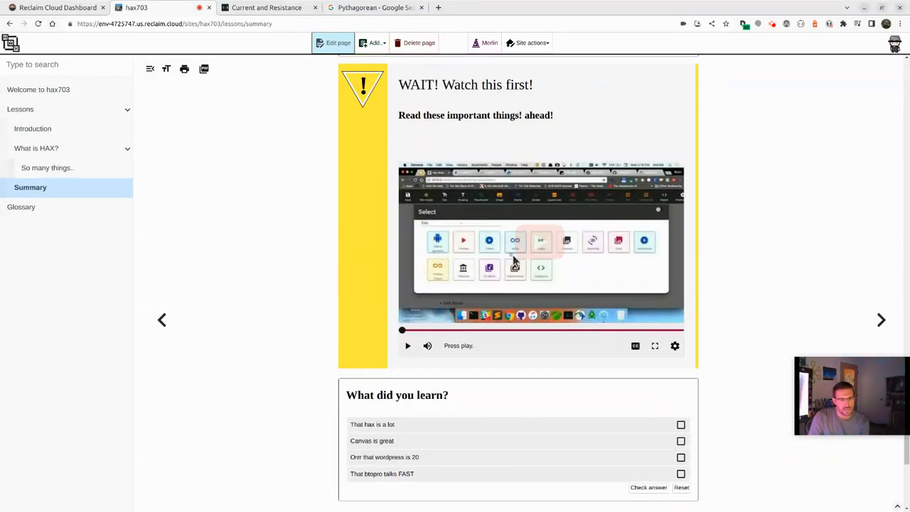
pyautogui.scroll(-2, 392, 396)
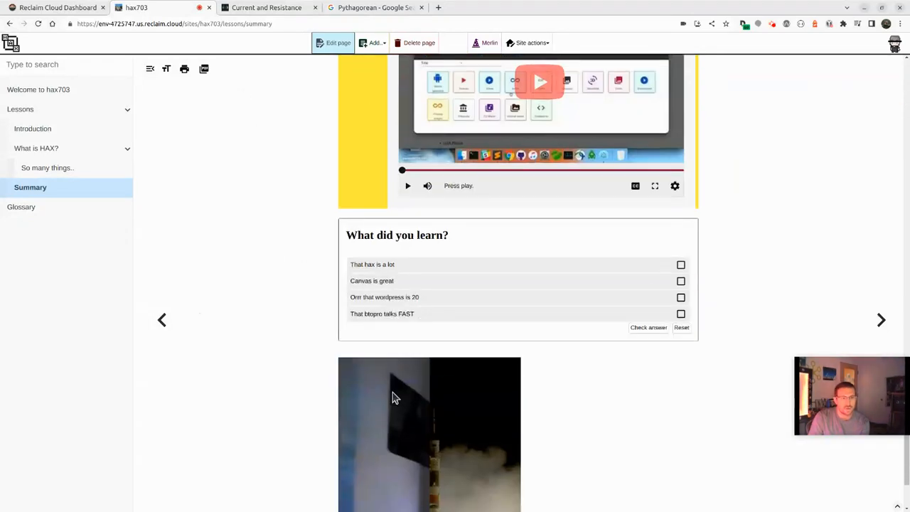
pyautogui.click(681, 298)
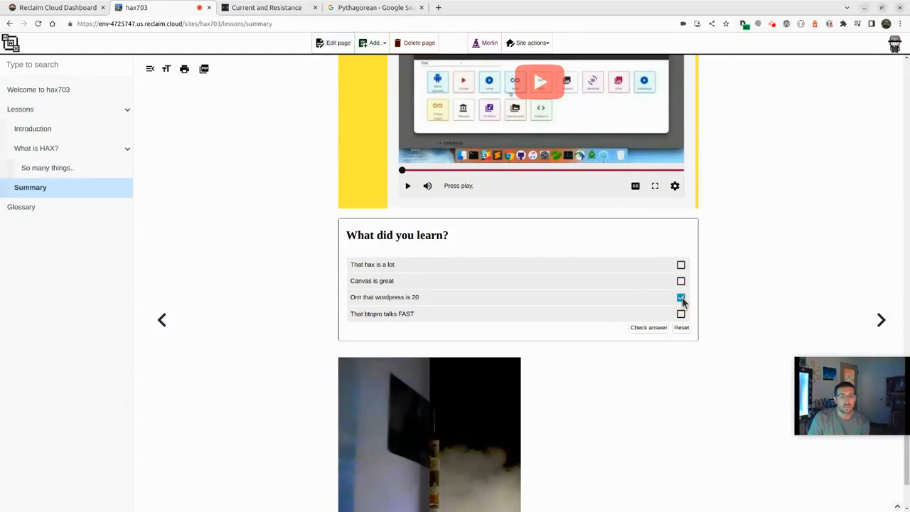
pyautogui.click(657, 331)
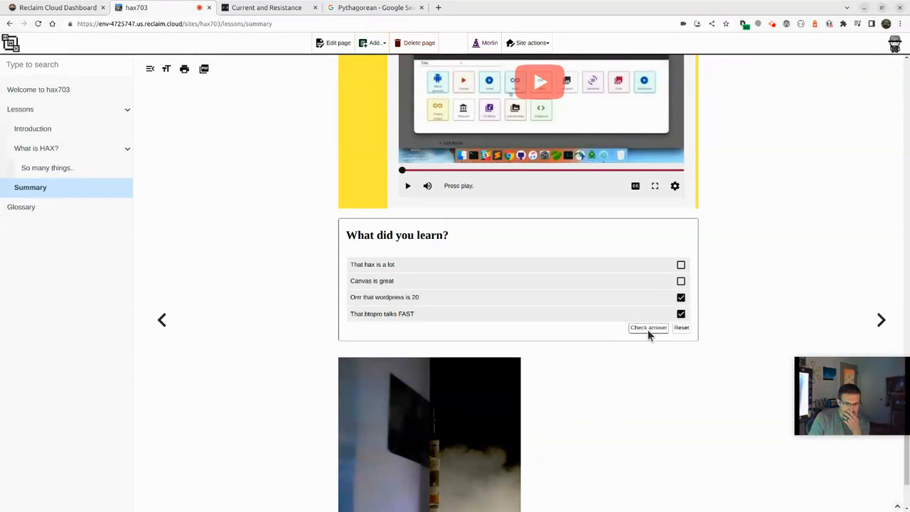
pyautogui.click(649, 329)
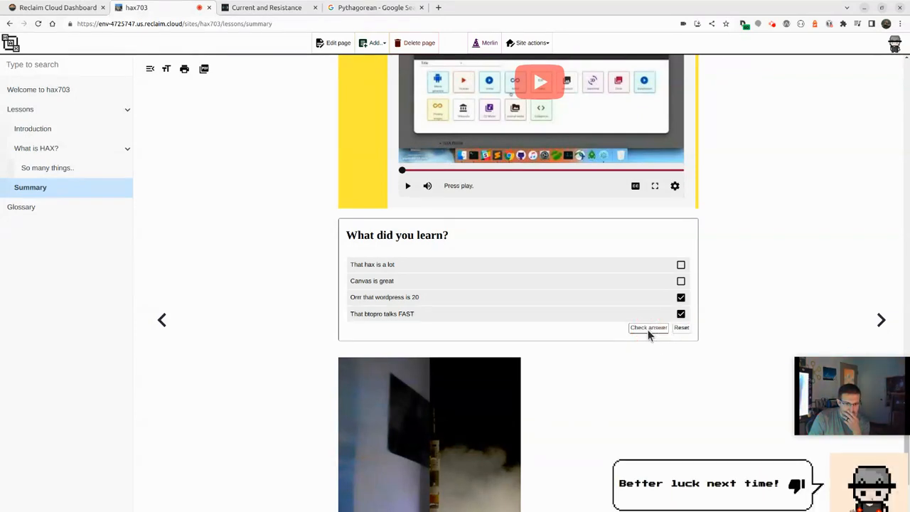
pyautogui.click(680, 264)
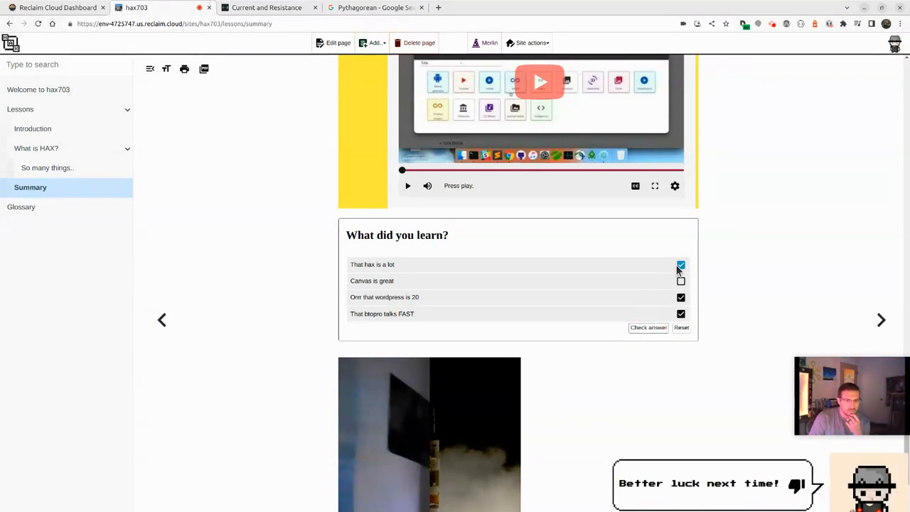
pyautogui.click(646, 328)
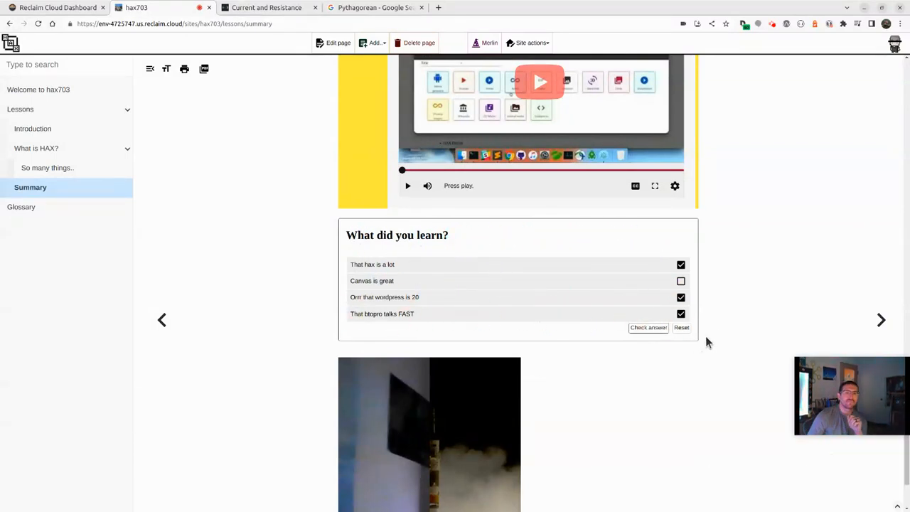
# Step: Reset the "What did you learn?" quiz several times to reshuffle its answers
pyautogui.click(681, 329)
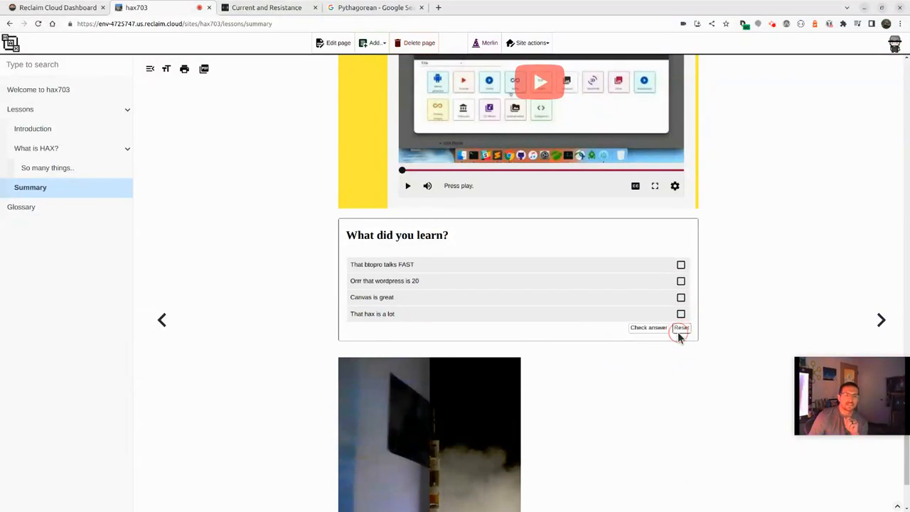
pyautogui.click(677, 332)
pyautogui.click(678, 332)
pyautogui.click(677, 331)
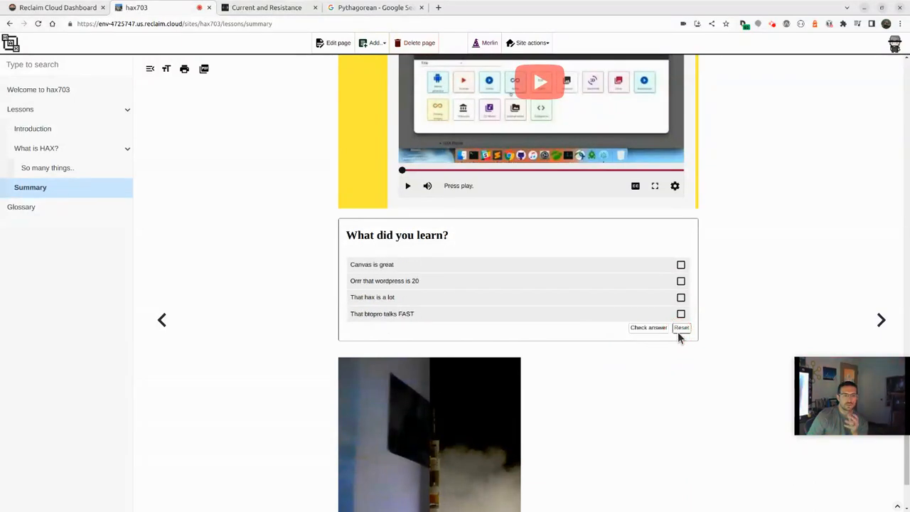
pyautogui.click(678, 331)
pyautogui.click(678, 331)
pyautogui.click(678, 332)
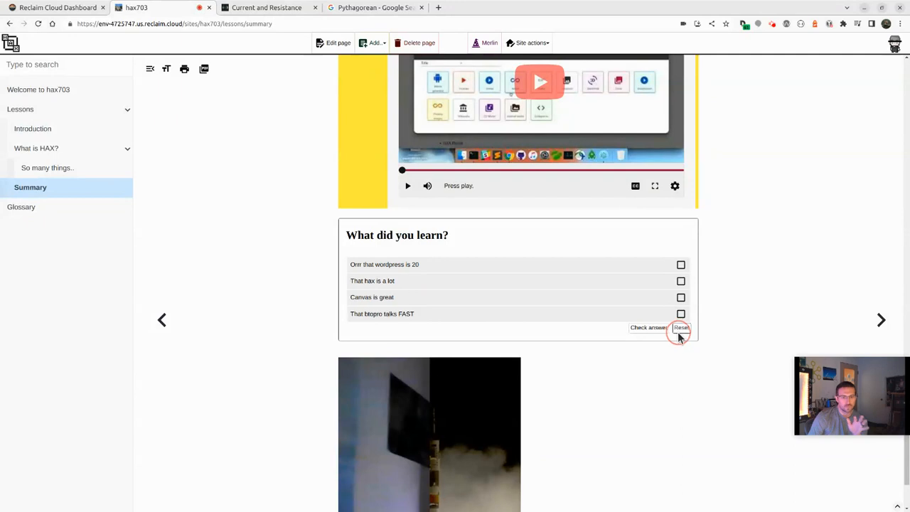
pyautogui.click(678, 332)
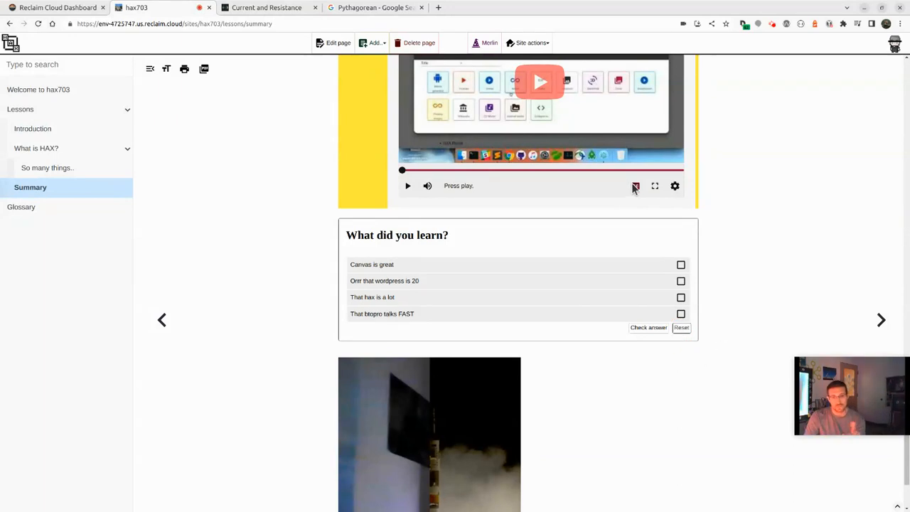
# Step: Open the "So many things.." page for editing and bring up the media source search
pyautogui.click(52, 171)
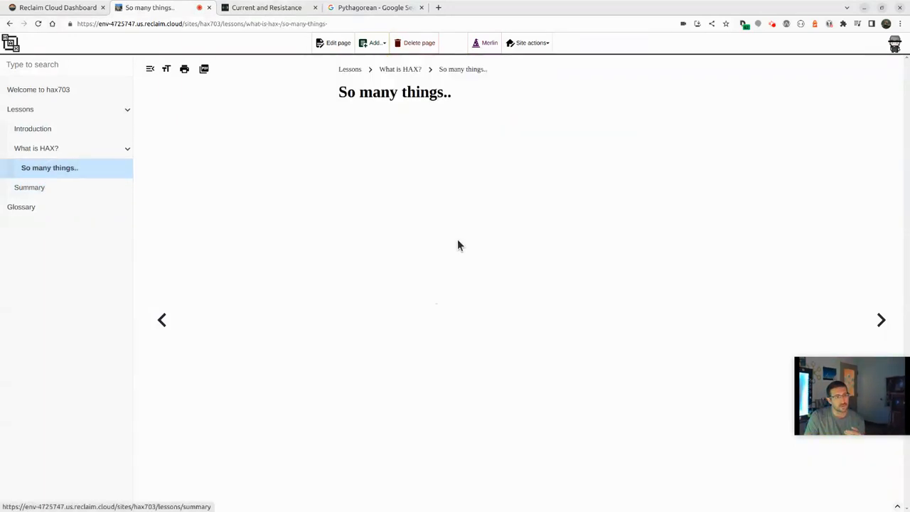
pyautogui.click(332, 44)
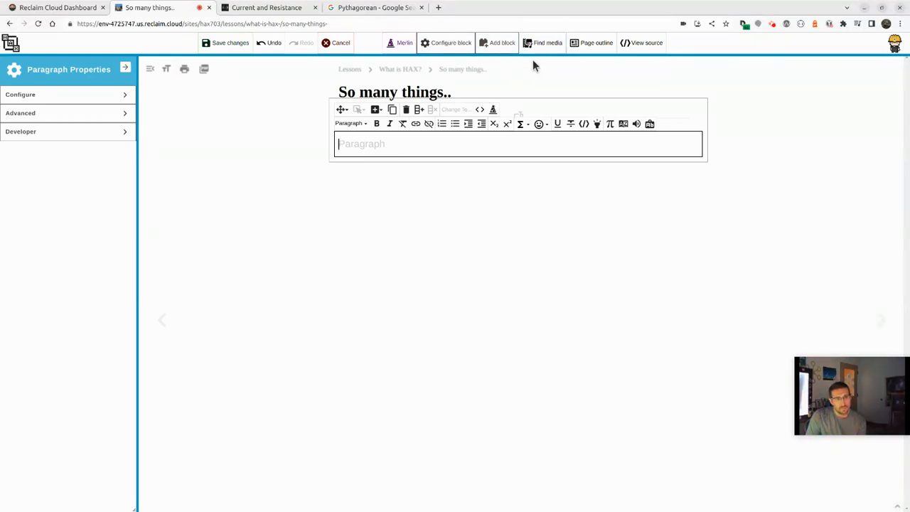
pyautogui.click(544, 43)
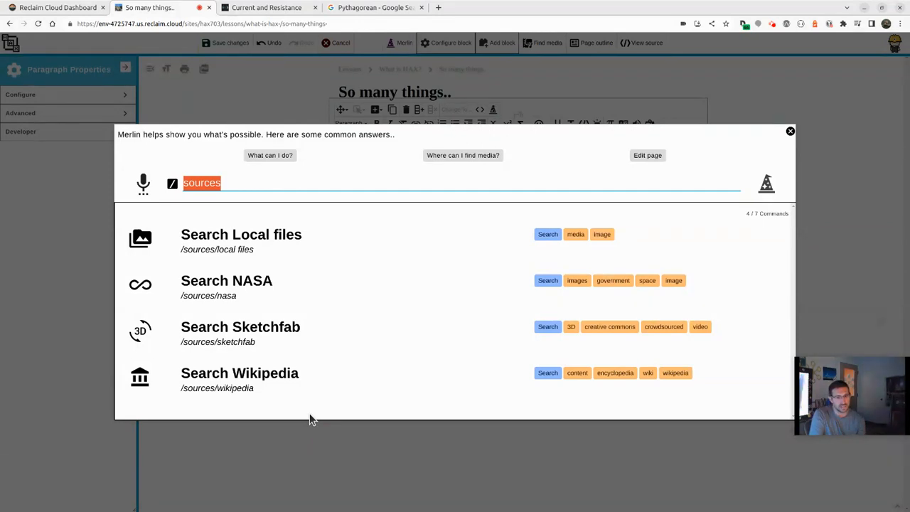
# Step: Search Sketchfab for "lammas" and insert the second "A Sheep, A Toy" model into the page
pyautogui.click(301, 348)
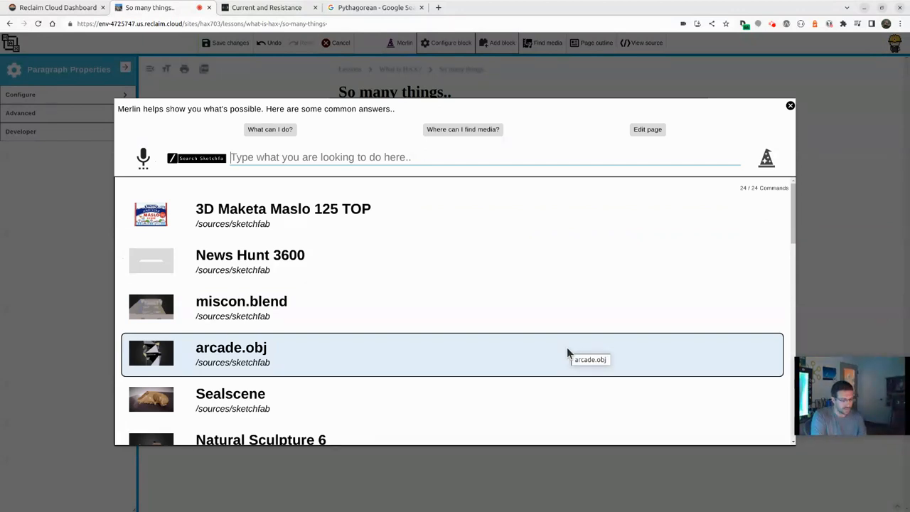
pyautogui.write('lammas')
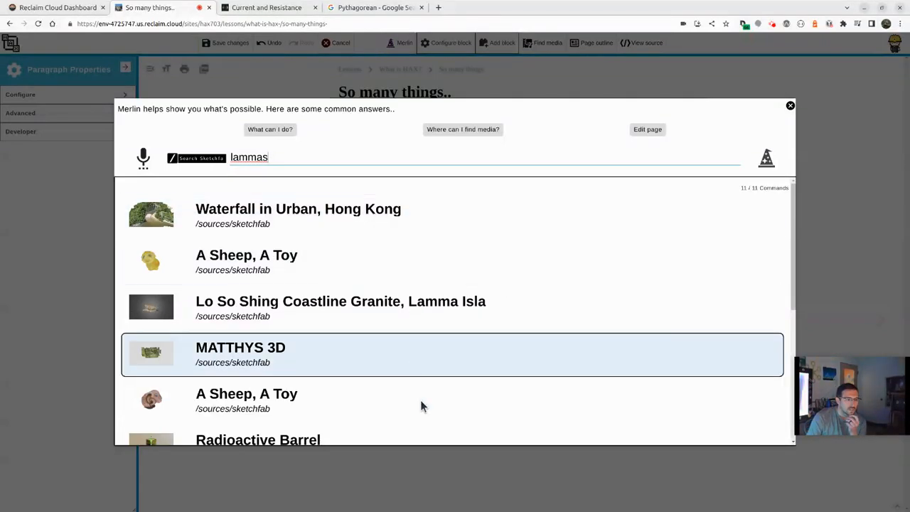
pyautogui.click(416, 405)
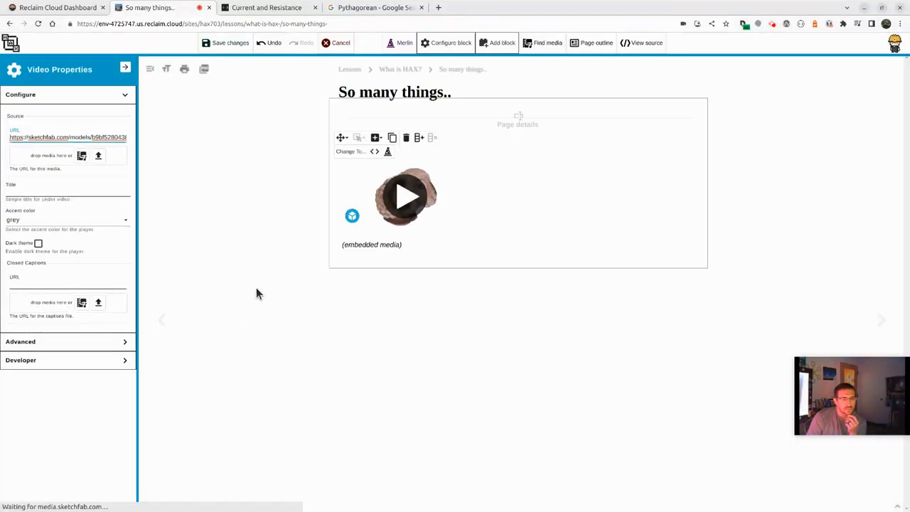
# Step: Start the embedded sheep model's 3D viewer and rotate the model to check that it works
pyautogui.click(405, 196)
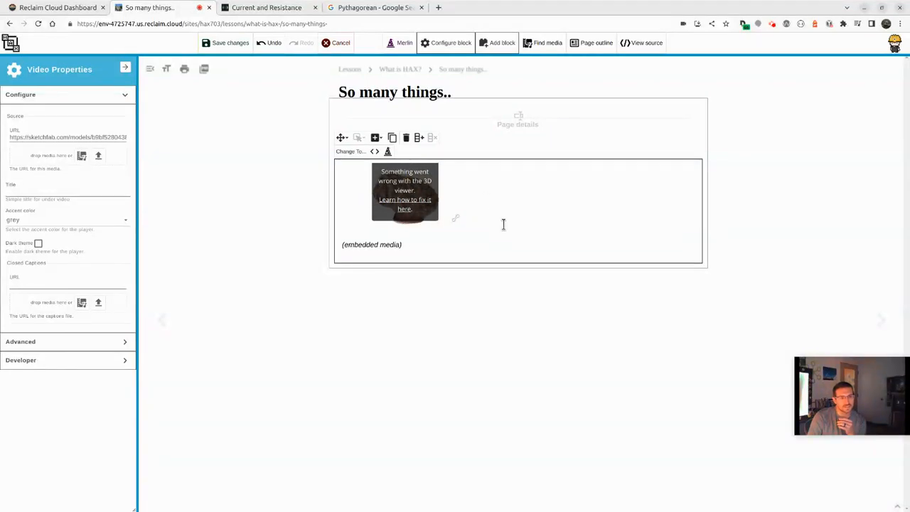
pyautogui.click(455, 218)
pyautogui.moveTo(432, 283); pyautogui.dragTo(482, 254)
pyautogui.press('Escape')
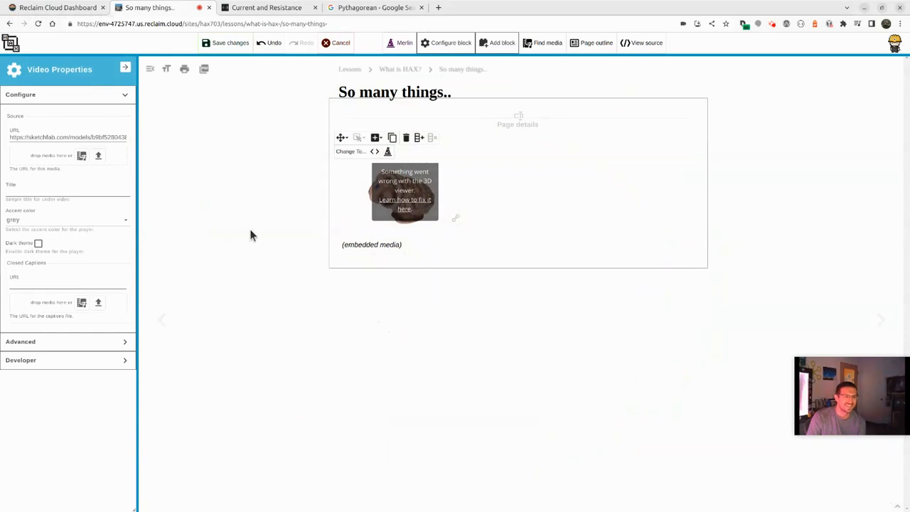
pyautogui.moveTo(400, 185); pyautogui.dragTo(445, 184)
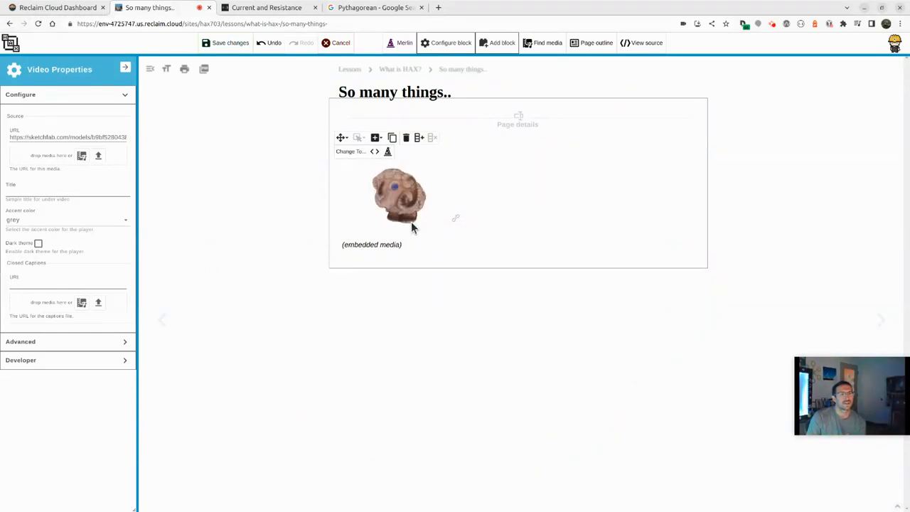
# Step: In the page details of "So many things..", set the title to "Right here as well!" and the type to Observe
pyautogui.click(518, 125)
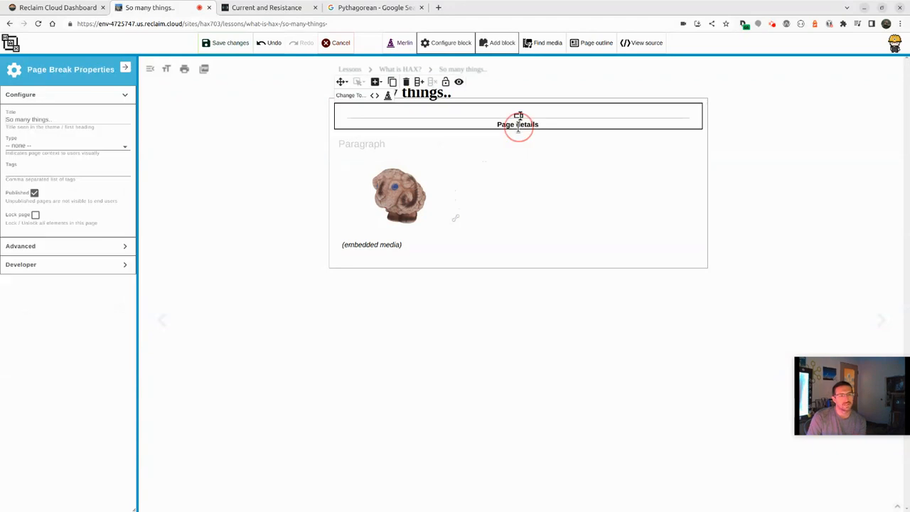
pyautogui.tripleClick(45, 122)
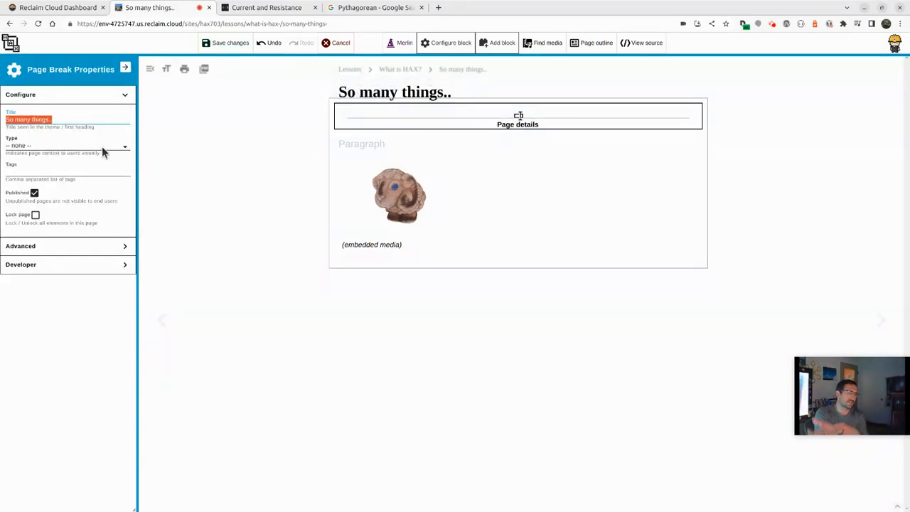
pyautogui.write('R')
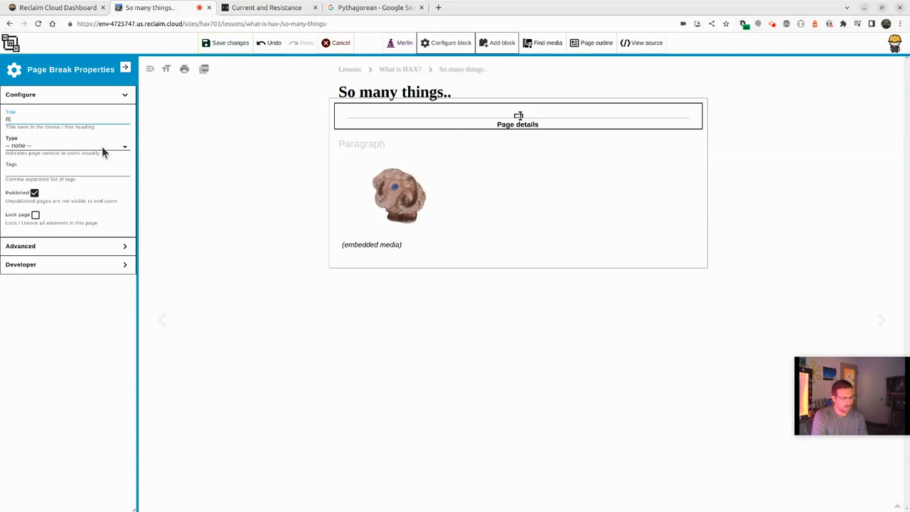
pyautogui.write('ight here as well!')
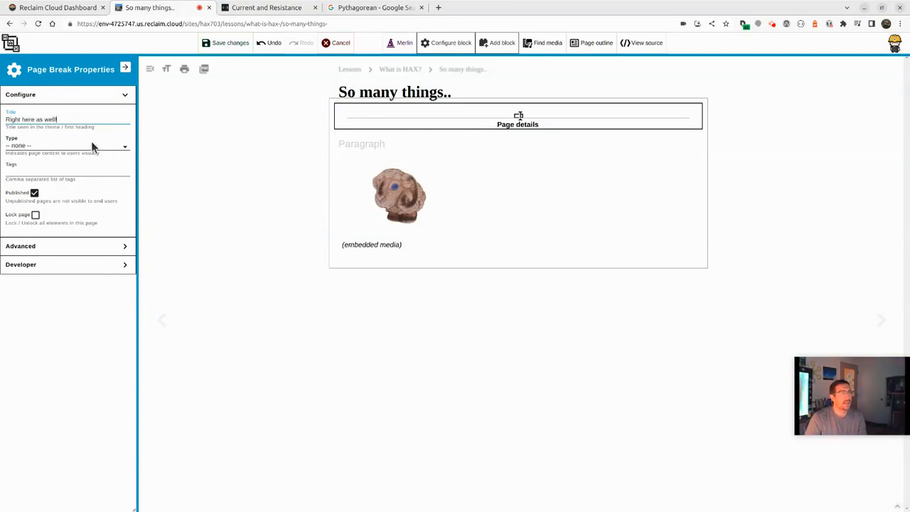
pyautogui.click(89, 144)
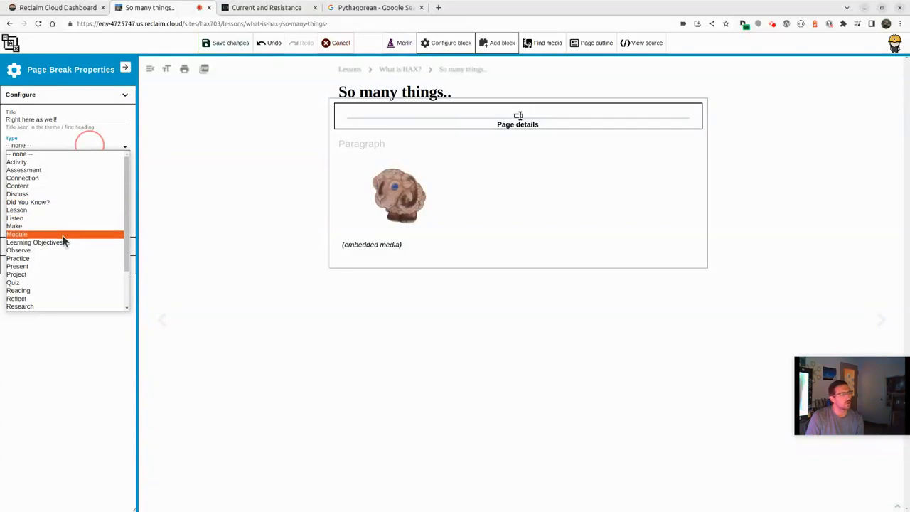
pyautogui.click(68, 253)
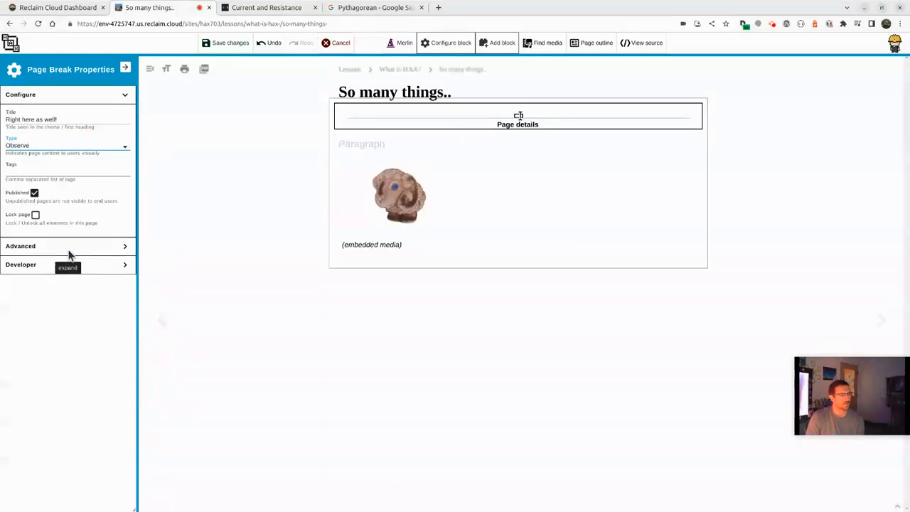
# Step: Tag the page with 3d, model, observation and save the changes
pyautogui.click(78, 173)
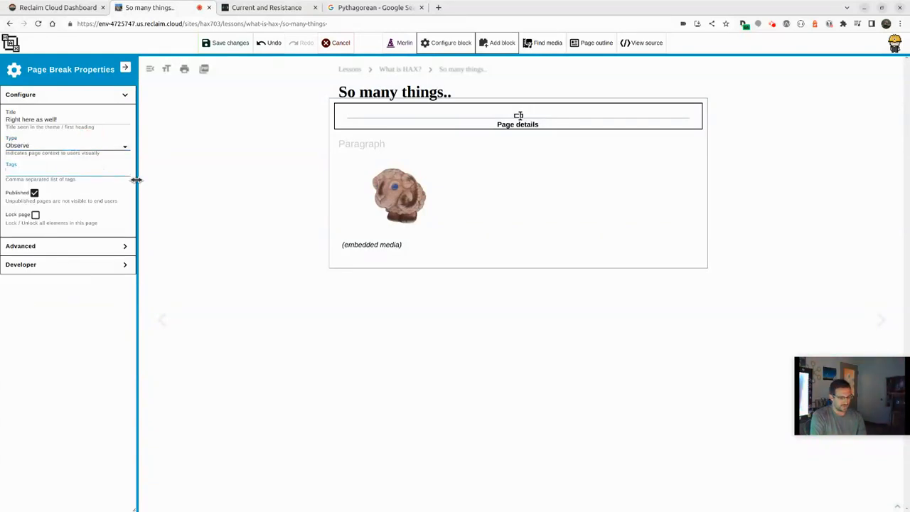
pyautogui.write('3d, model, ')
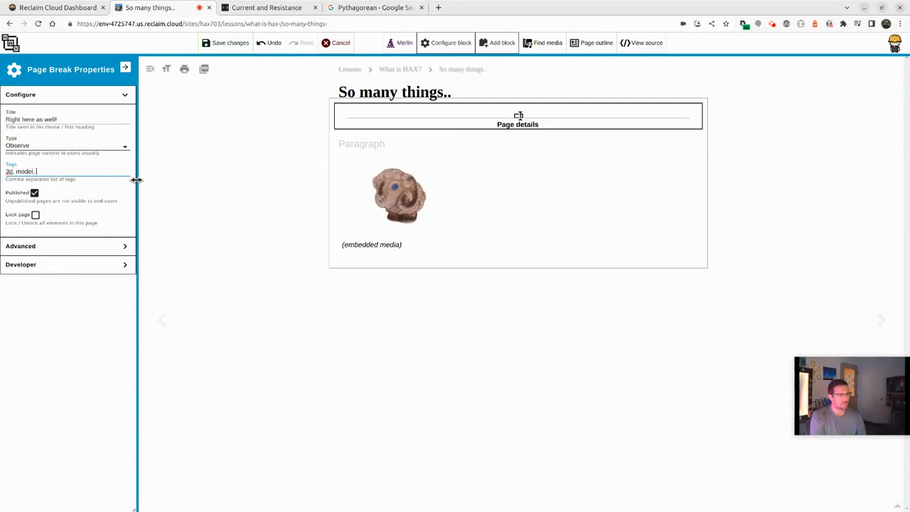
pyautogui.write('observation')
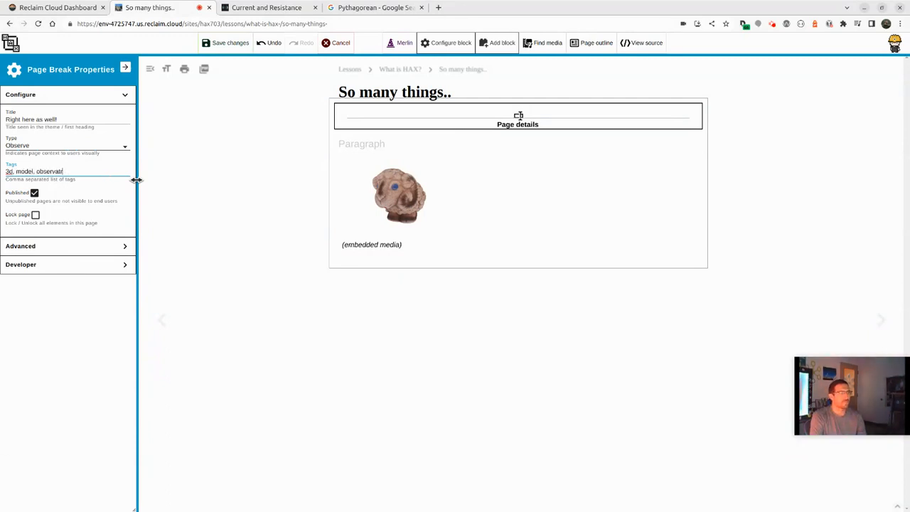
pyautogui.click(226, 43)
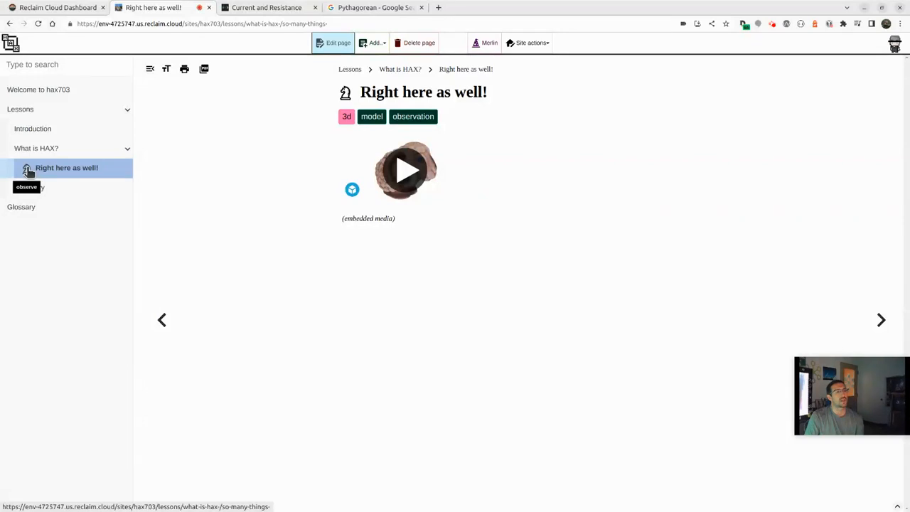
# Step: Set the Lessons page's type to Module and save the page
pyautogui.click(28, 114)
pyautogui.click(335, 43)
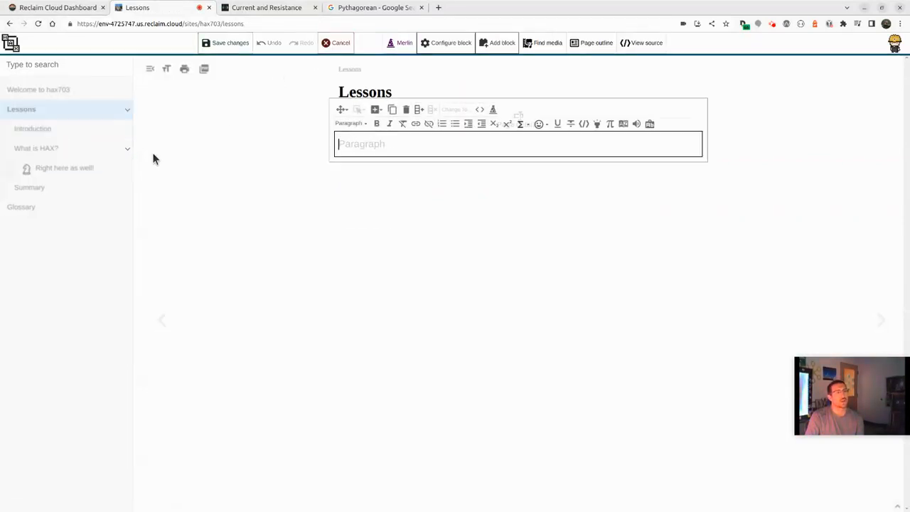
pyautogui.click(382, 87)
pyautogui.click(44, 145)
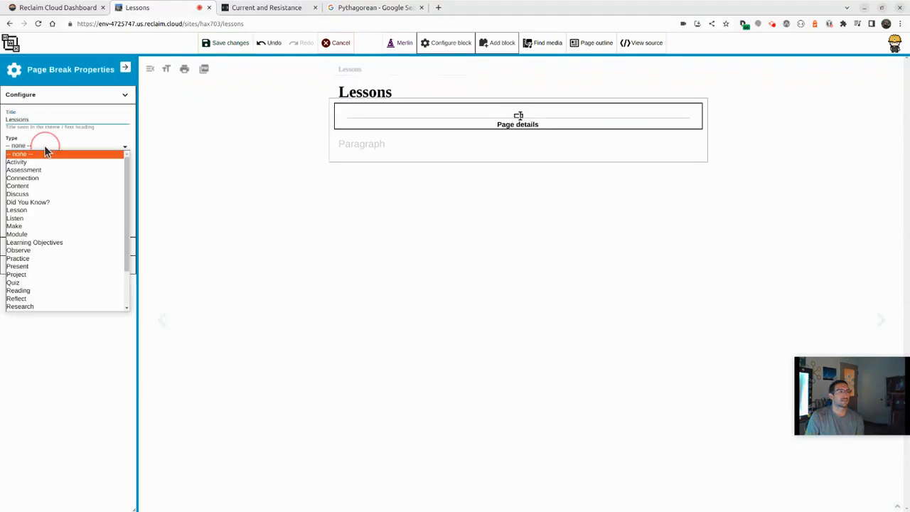
pyautogui.click(44, 234)
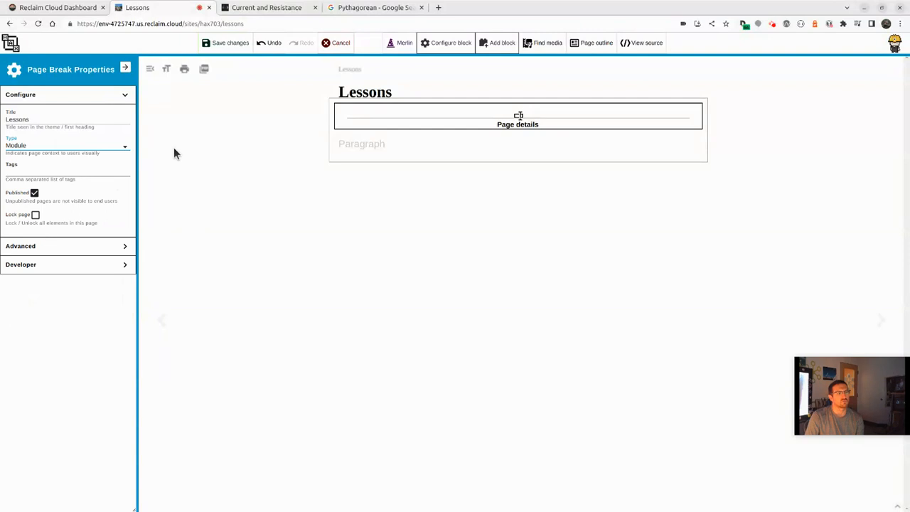
pyautogui.click(223, 44)
# Step: Visit the "What is HAX?", "Right here as well!" and Summary pages, returning to "Right here as well!"
pyautogui.click(58, 150)
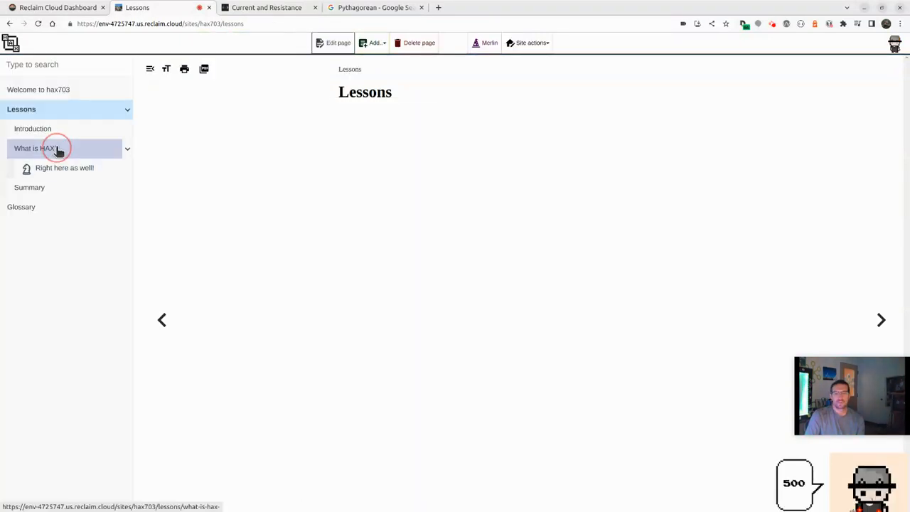
pyautogui.click(57, 170)
pyautogui.click(59, 193)
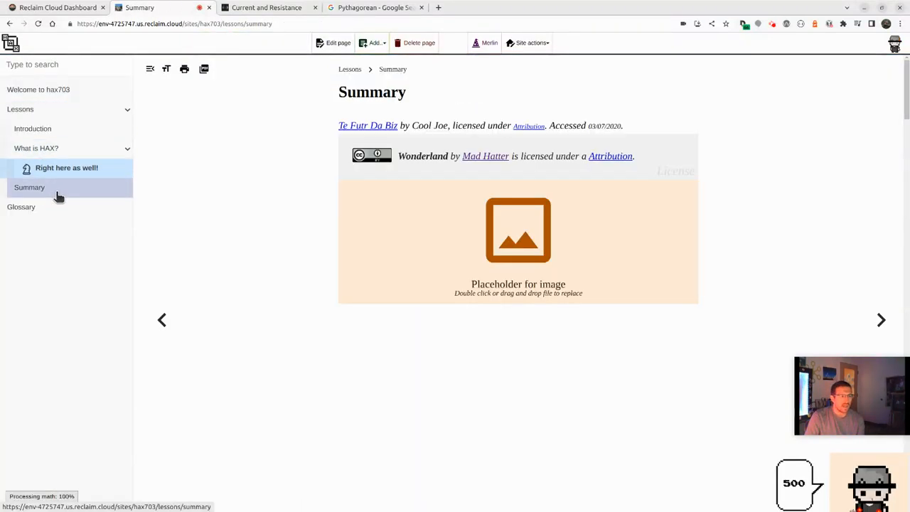
pyautogui.click(64, 169)
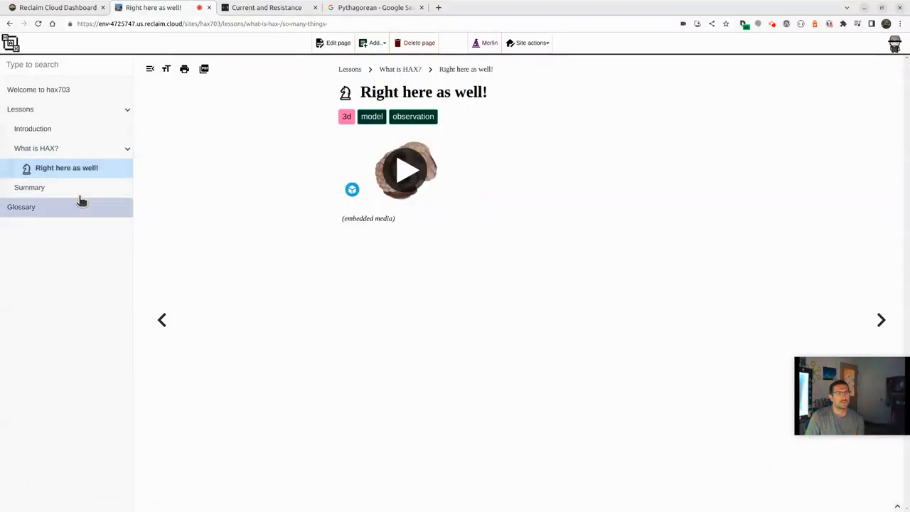
pyautogui.click(438, 117)
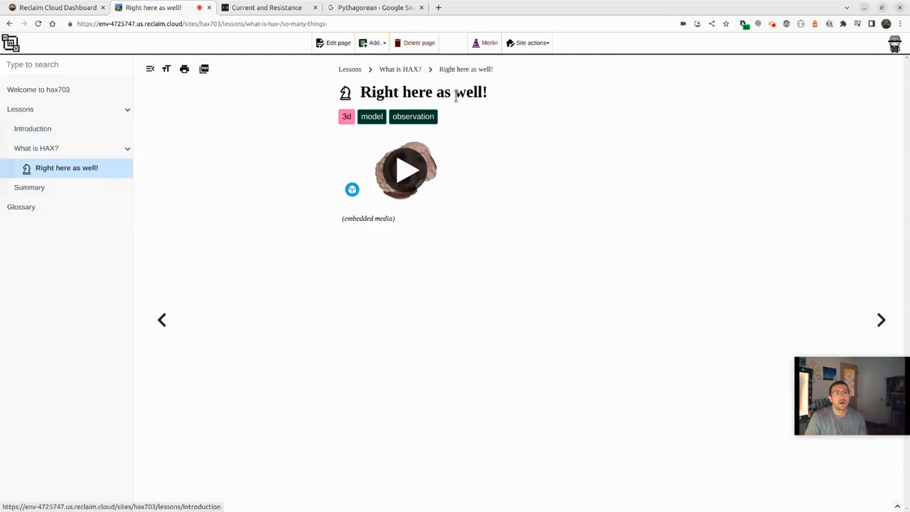
# Step: Search the Merlin commands for "f" and "import" to look up the file import options
pyautogui.click(489, 42)
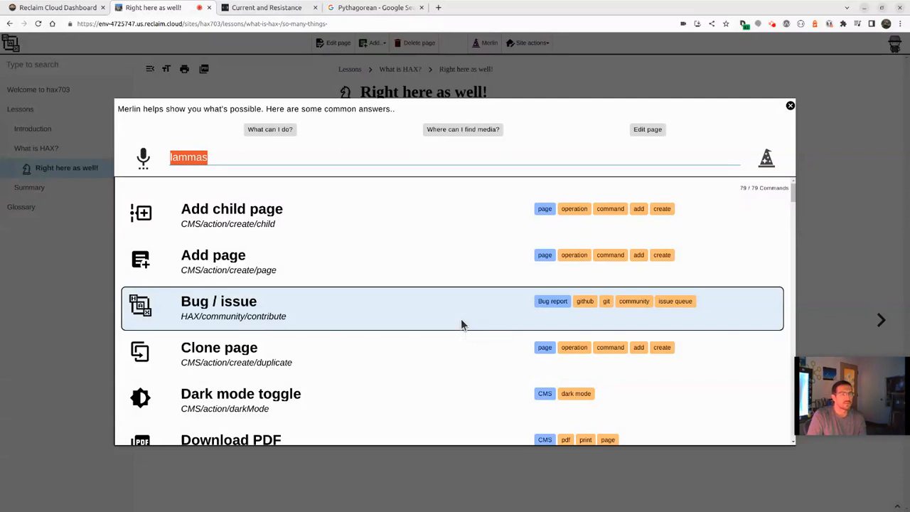
pyautogui.write('f')
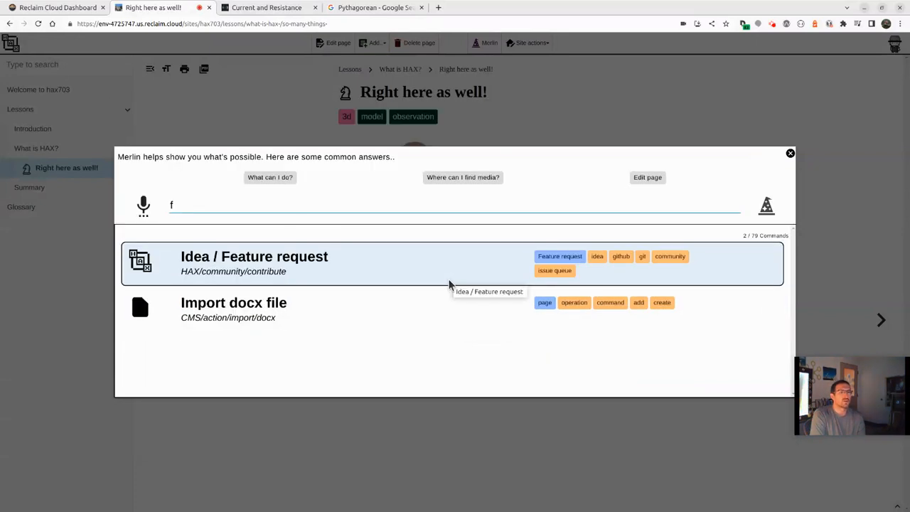
pyautogui.press('BackSpace')
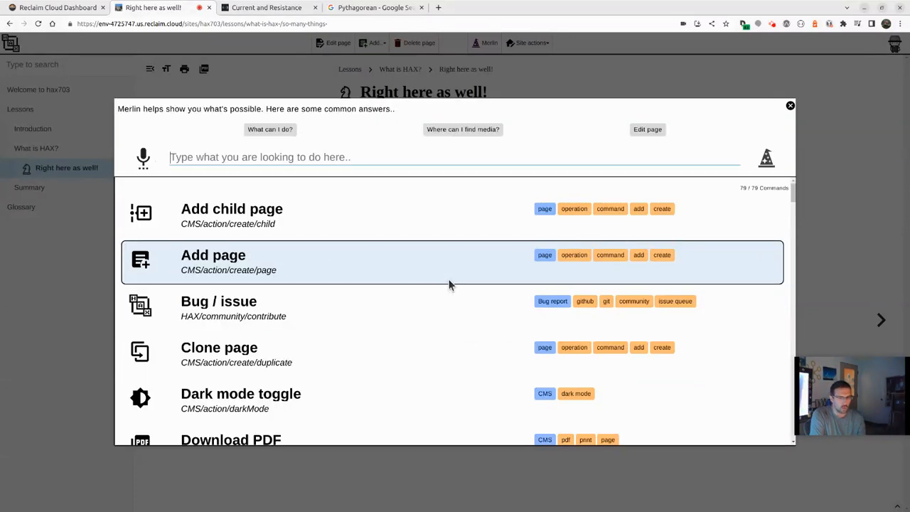
pyautogui.write('f')
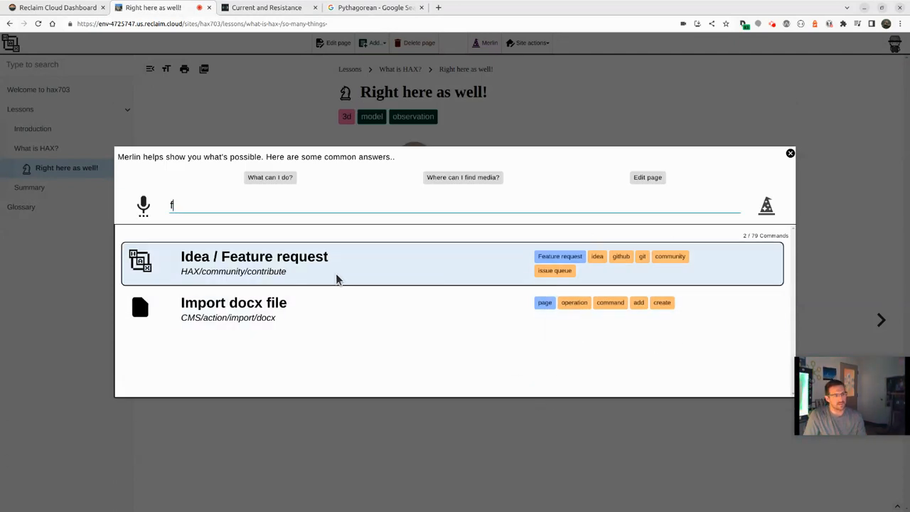
pyautogui.press('BackSpace')
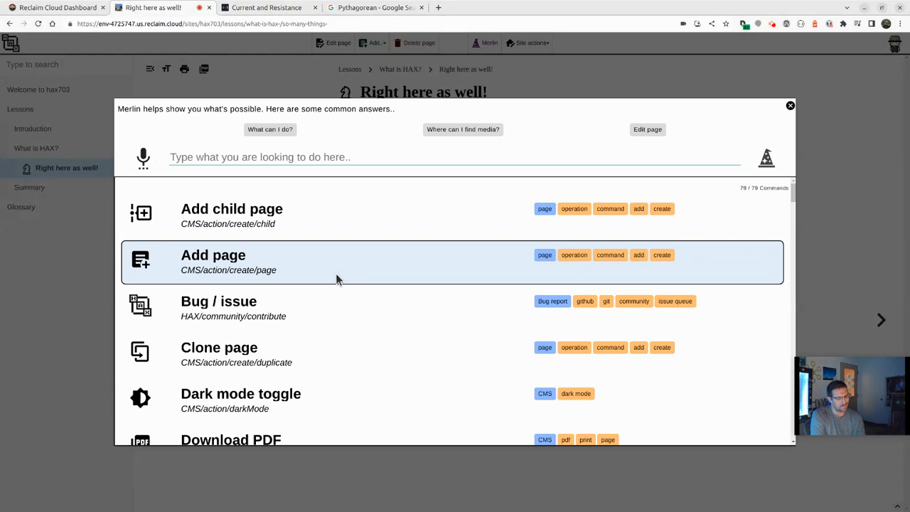
pyautogui.write('import')
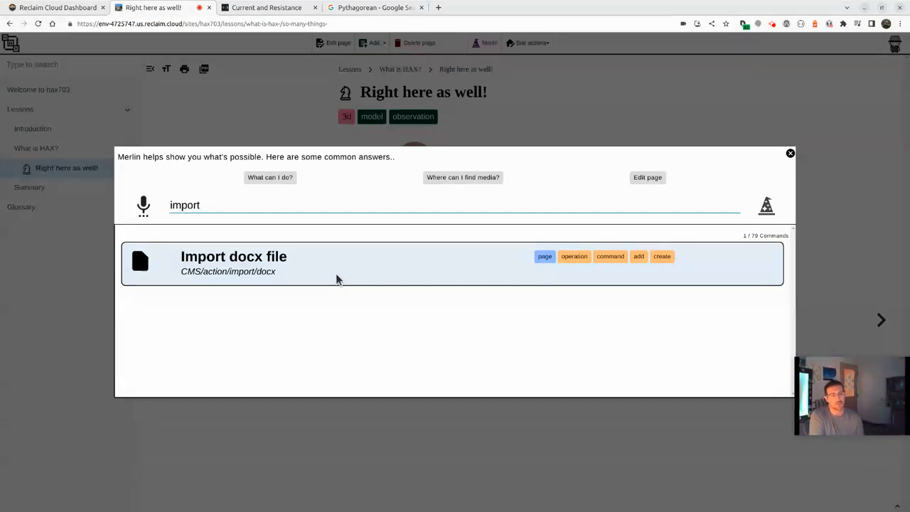
pyautogui.hotkey('ctrl', 'a')
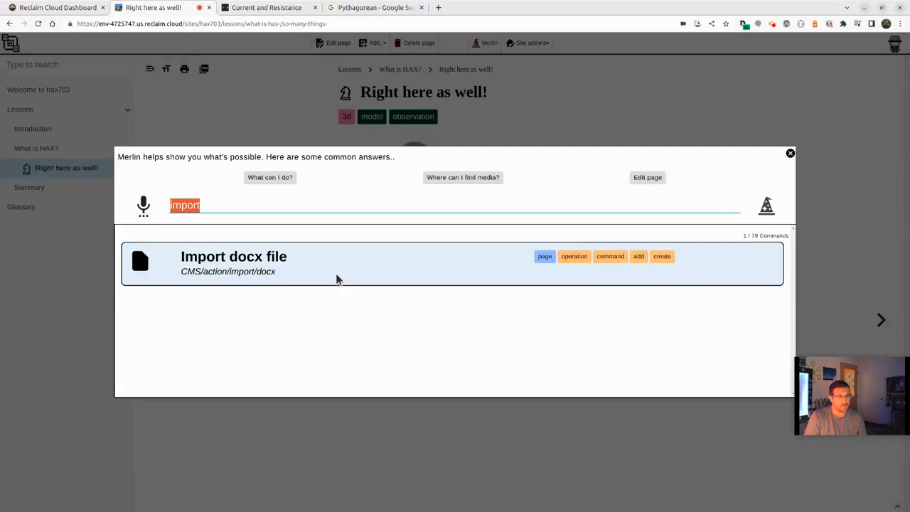
# Step: Try to open the HAX home on try.fire.x.vmhost.psu.edu in a new browser tab, and close that tab
pyautogui.hotkey('ctrl', 't')
pyautogui.write('try.fire.x.vmhost.psu.edu/bto108')
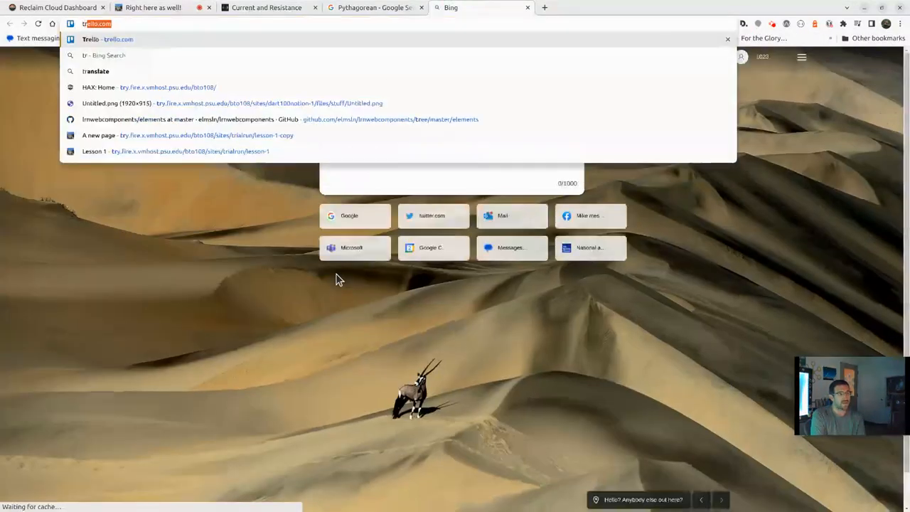
pyautogui.press('Return')
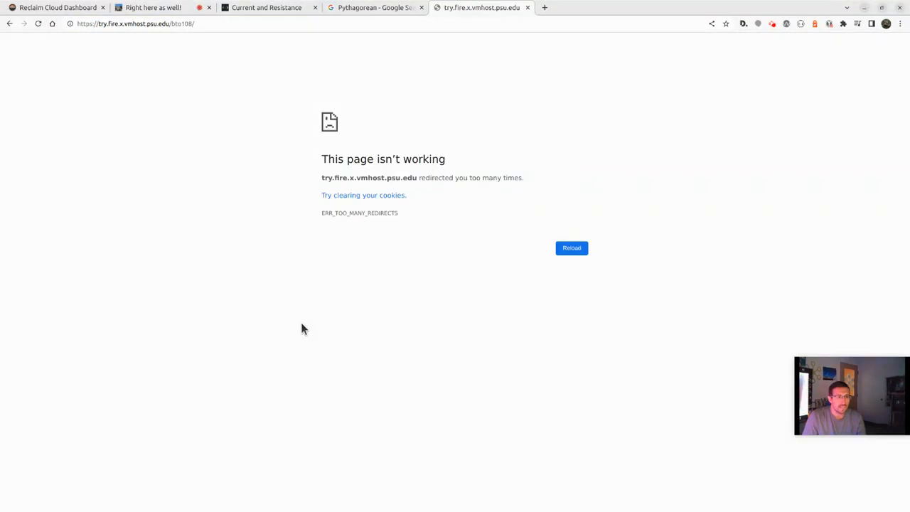
pyautogui.click(171, 23)
pyautogui.click(202, 27)
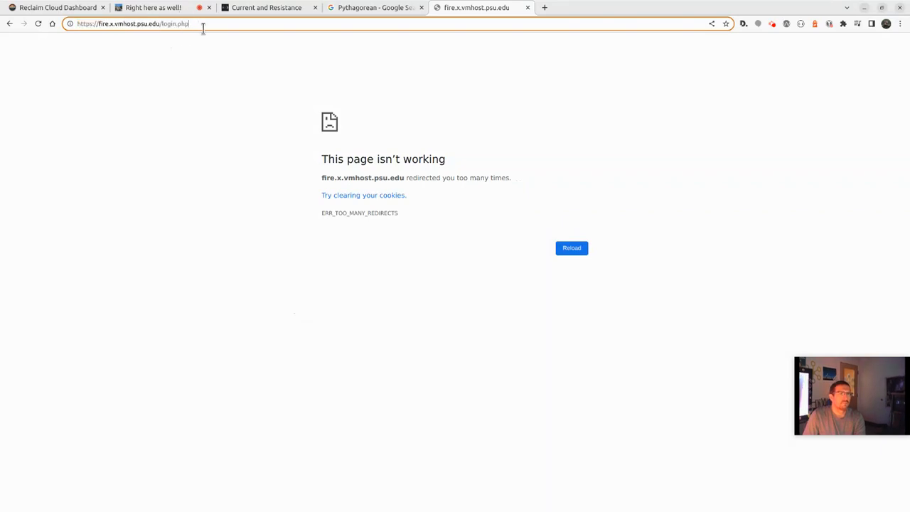
pyautogui.press('Return')
pyautogui.hotkey('ctrl', 'w')
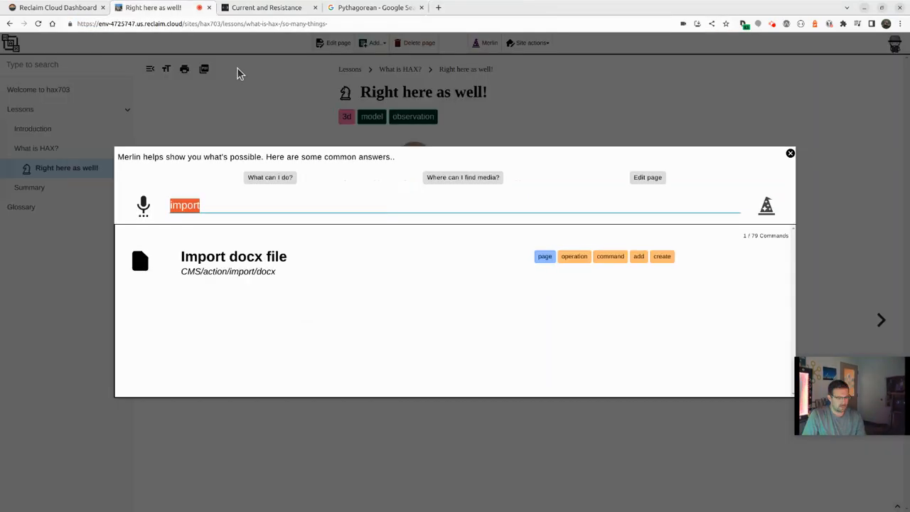
# Step: Open the edtechjoker site on the Earth server of x.vmhost.psu.edu in a new browser tab
pyautogui.hotkey('ctrl', 't')
pyautogui.write('hax.')
pyautogui.press('BackSpace')
pyautogui.press('BackSpace')
pyautogui.press('BackSpace')
pyautogui.press('BackSpace')
pyautogui.press('BackSpace')
pyautogui.write('x.')
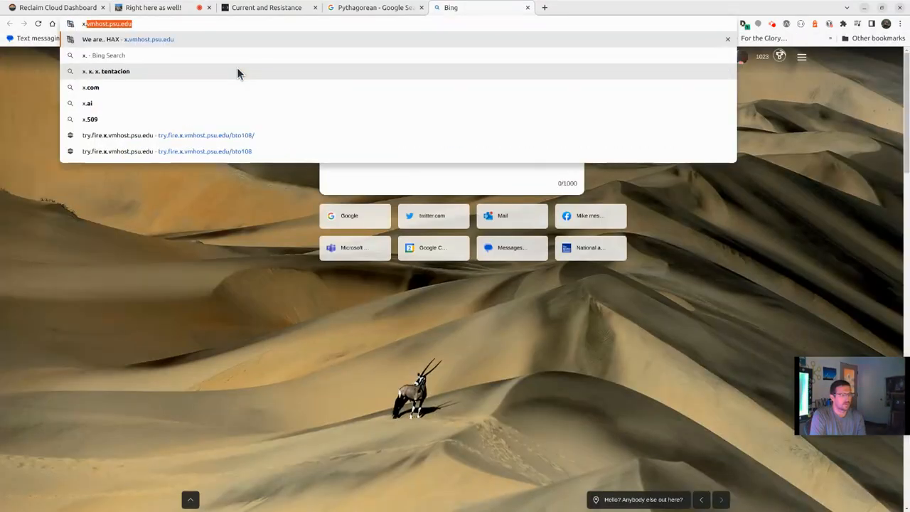
pyautogui.press('Return')
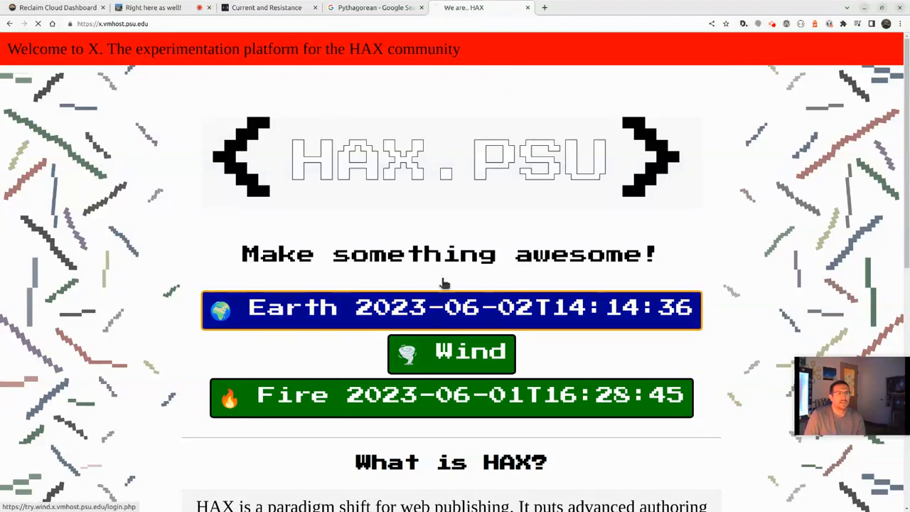
pyautogui.click(442, 293)
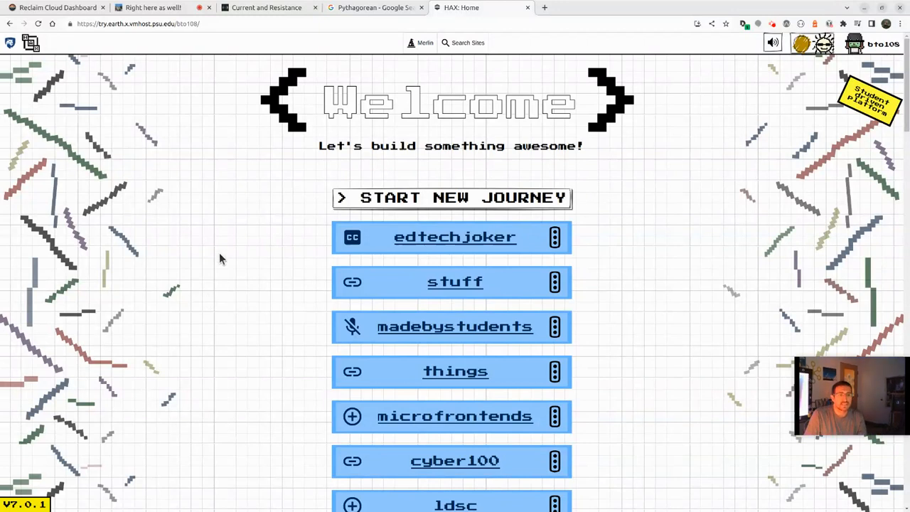
pyautogui.click(434, 249)
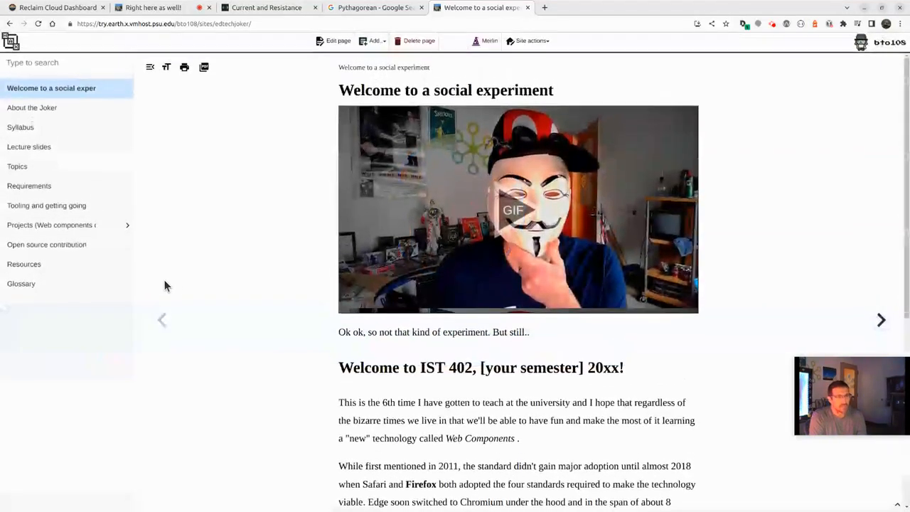
# Step: Open the MUSIC 109 Quizzes and Exams page on courses.elmsln-dev.vmhost.psu.edu in a new browser tab
pyautogui.hotkey('ctrl', 't')
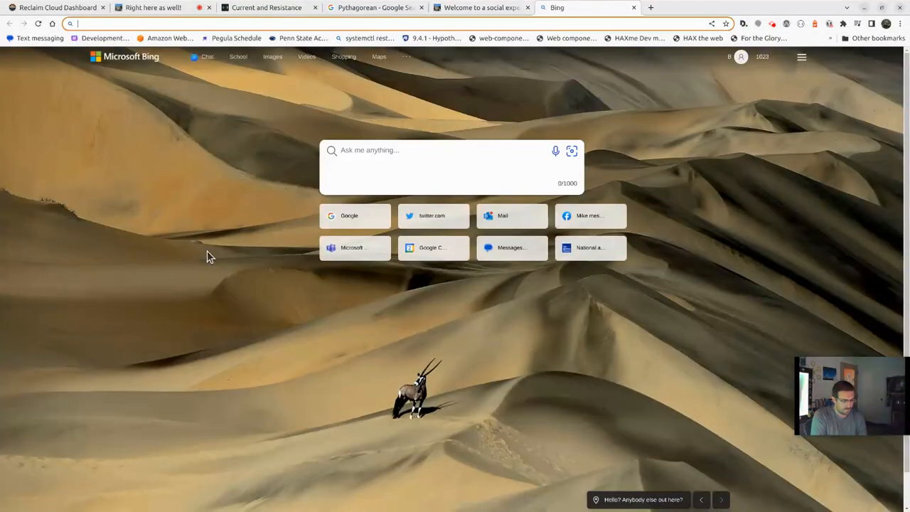
pyautogui.write('courses.elm')
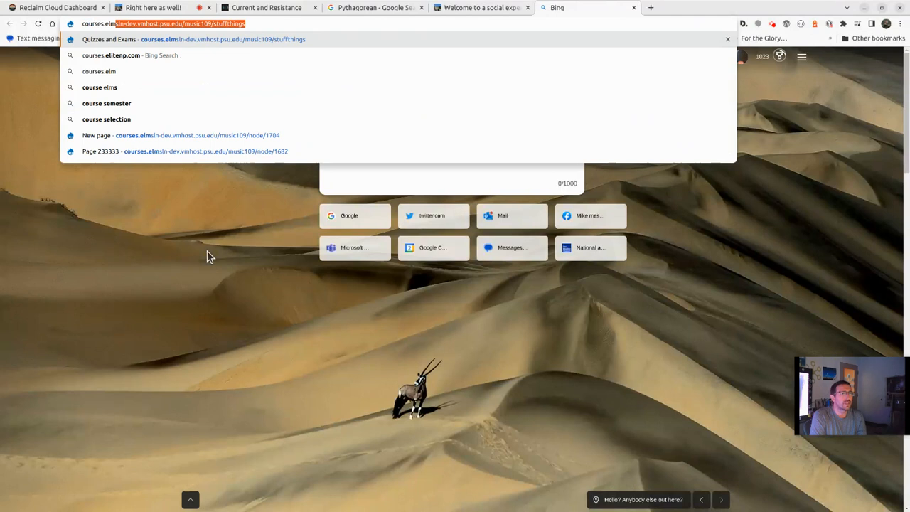
pyautogui.press('Right')
pyautogui.press('Return')
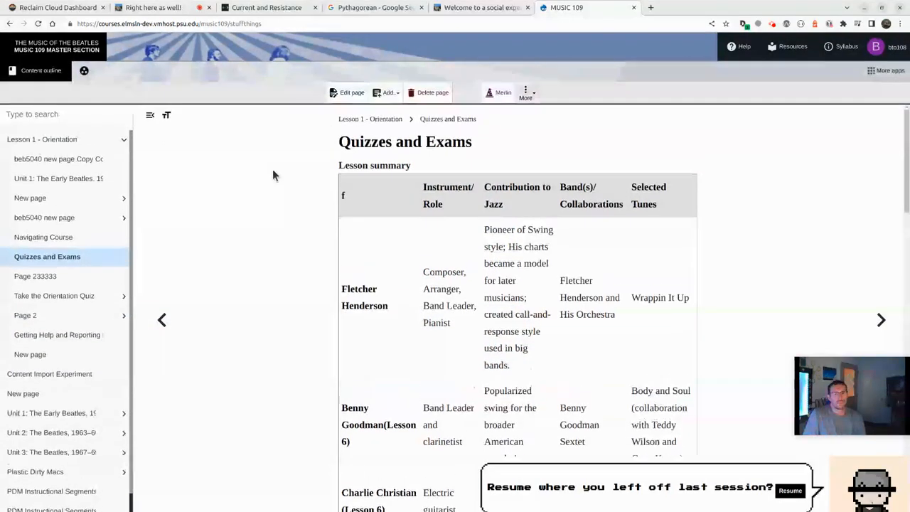
# Step: Visit the Navigating Course, Getting Help and Reporting Problems, and Take the Orientation Quiz pages
pyautogui.click(93, 242)
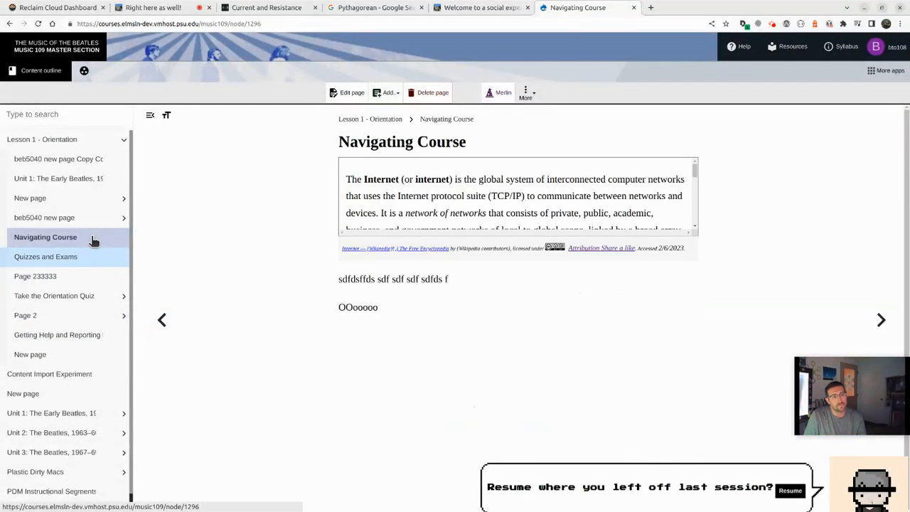
pyautogui.click(77, 340)
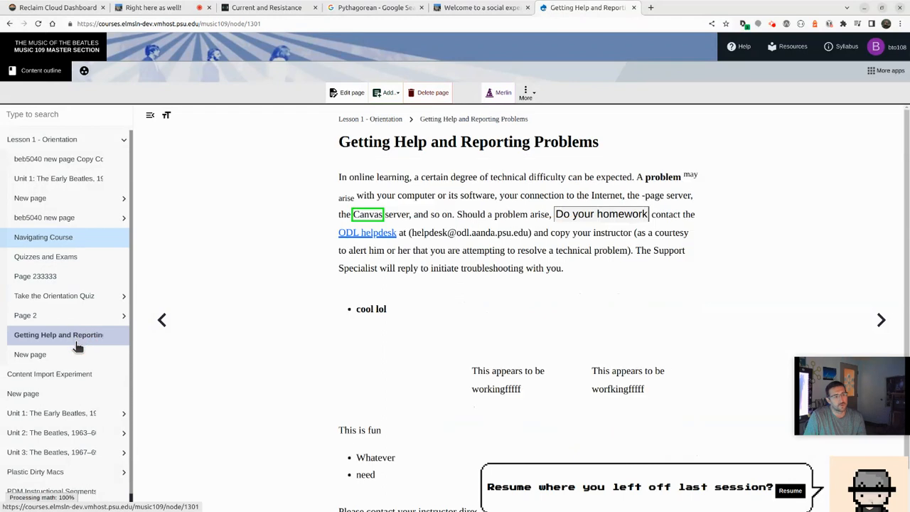
pyautogui.click(77, 298)
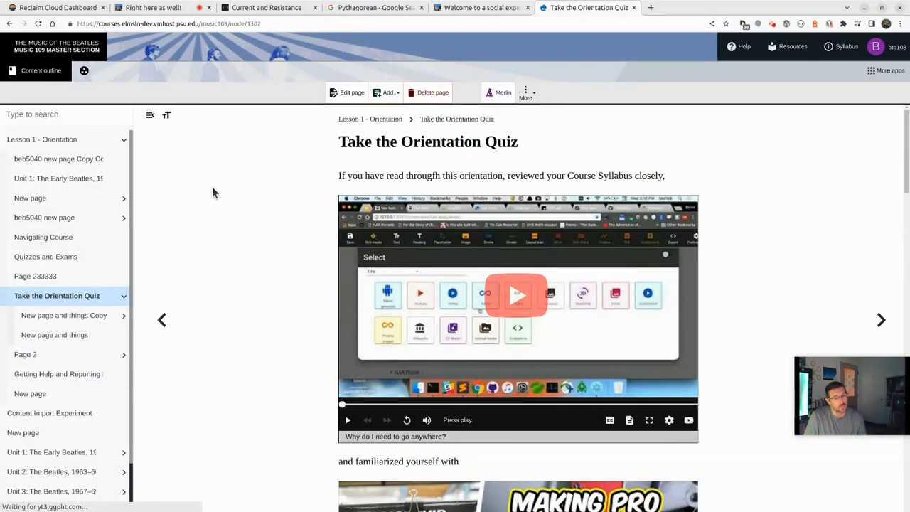
# Step: Inspect the Edit page control's markup in the developer tools and close them
pyautogui.rightClick(340, 93)
pyautogui.click(402, 257)
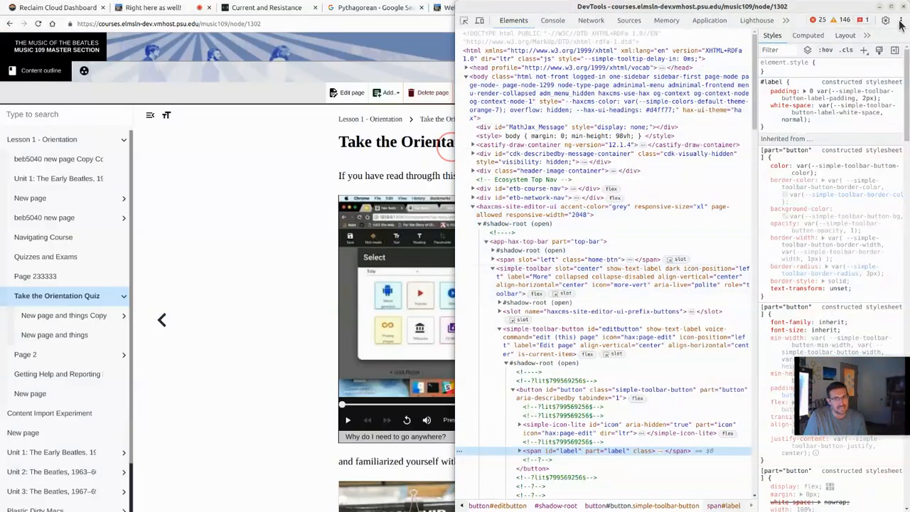
pyautogui.click(905, 7)
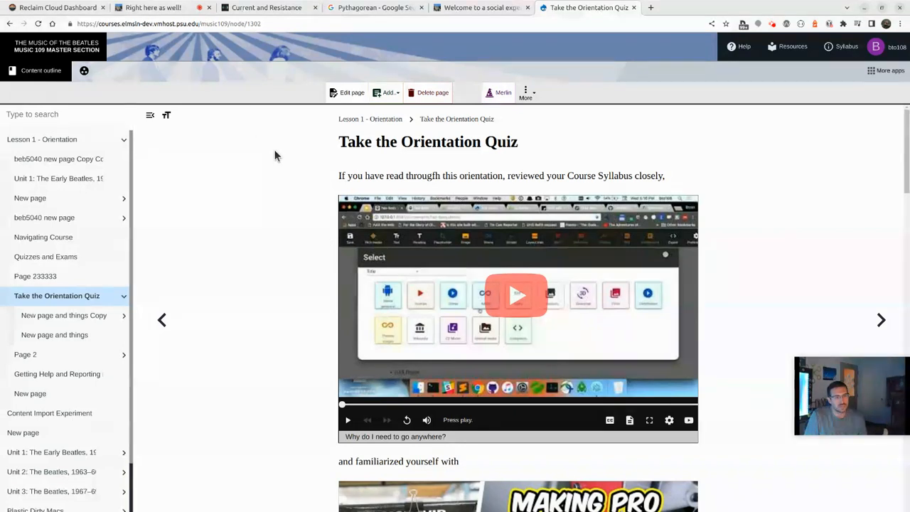
# Step: Look through the embedded videos, quiz question and text on the Take the Orientation Quiz page
pyautogui.scroll(-8, 266, 195)
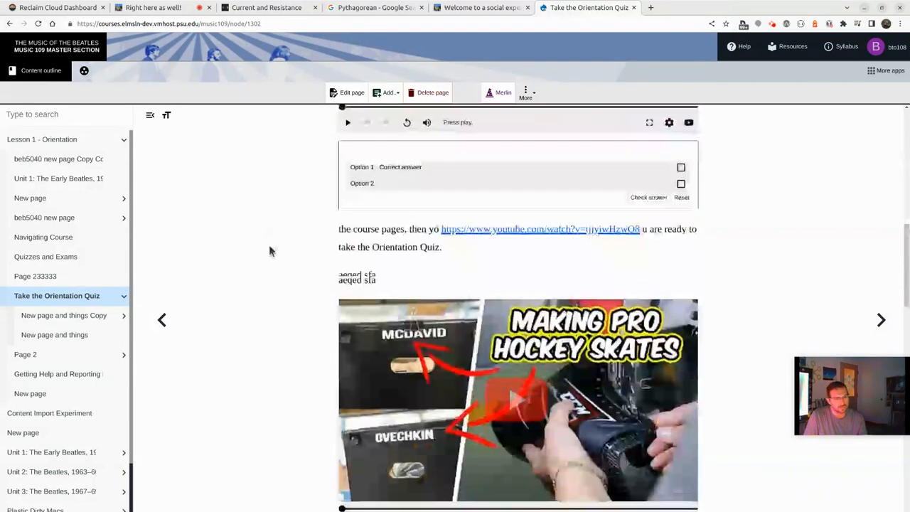
pyautogui.scroll(4, 274, 270)
pyautogui.scroll(-2, 277, 297)
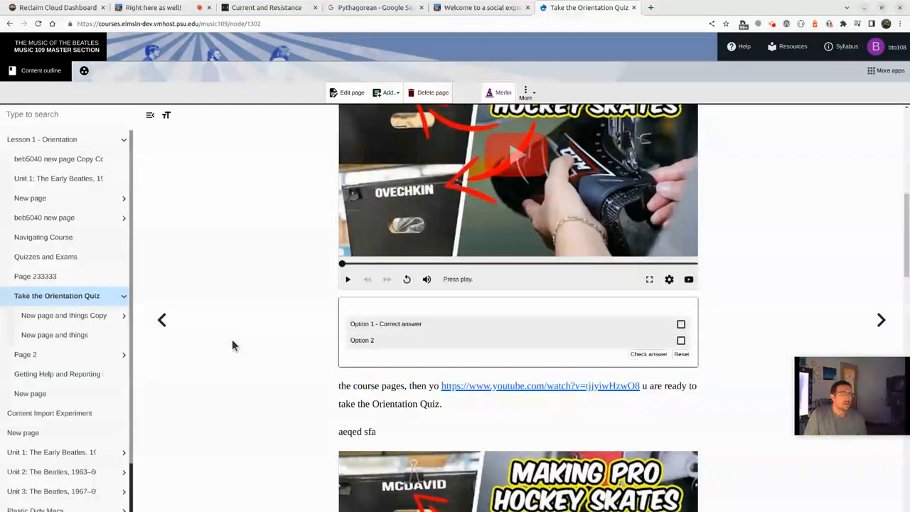
pyautogui.scroll(-2, 228, 345)
pyautogui.scroll(-6, 213, 396)
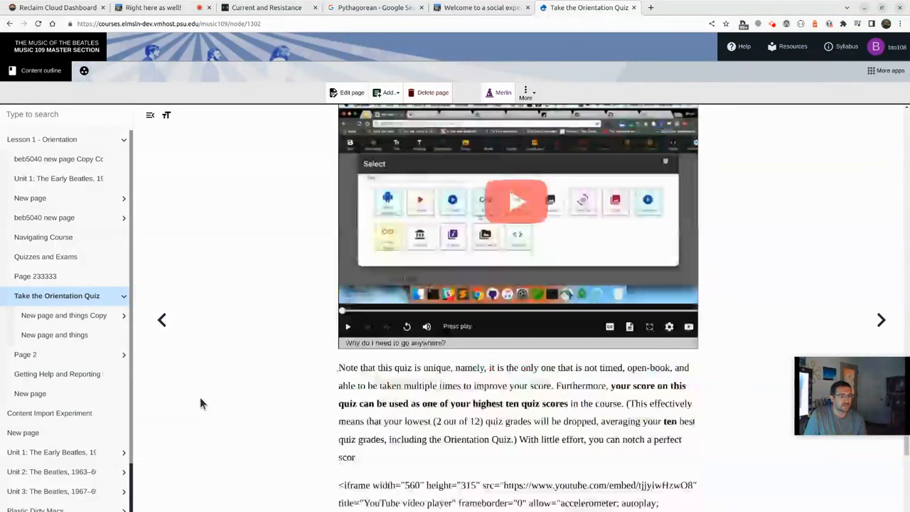
pyautogui.scroll(-3, 200, 398)
# Step: Browse the Lesson 1 subpages, including Navigating Course, Unit 1, New page and its two child pages, ending on Lesson 1 - Orientation
pyautogui.click(73, 220)
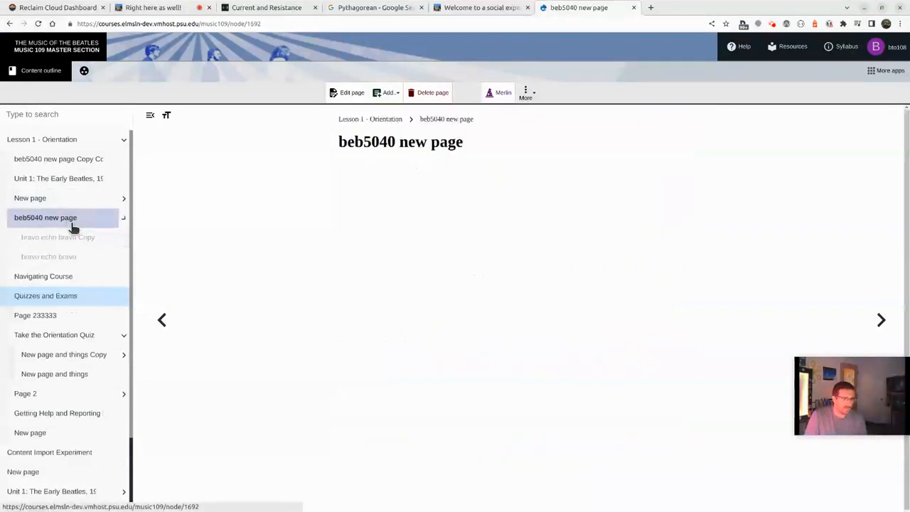
pyautogui.click(74, 237)
pyautogui.click(75, 256)
pyautogui.click(74, 282)
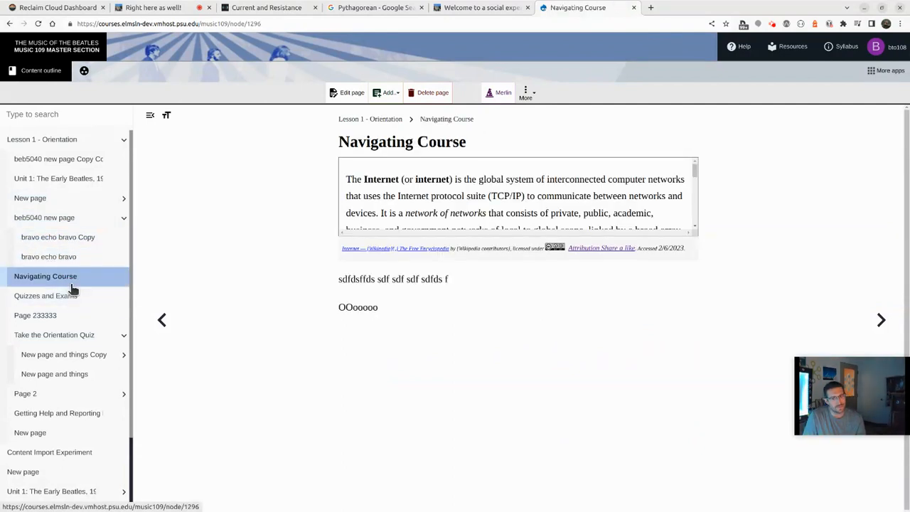
pyautogui.click(91, 181)
pyautogui.click(87, 200)
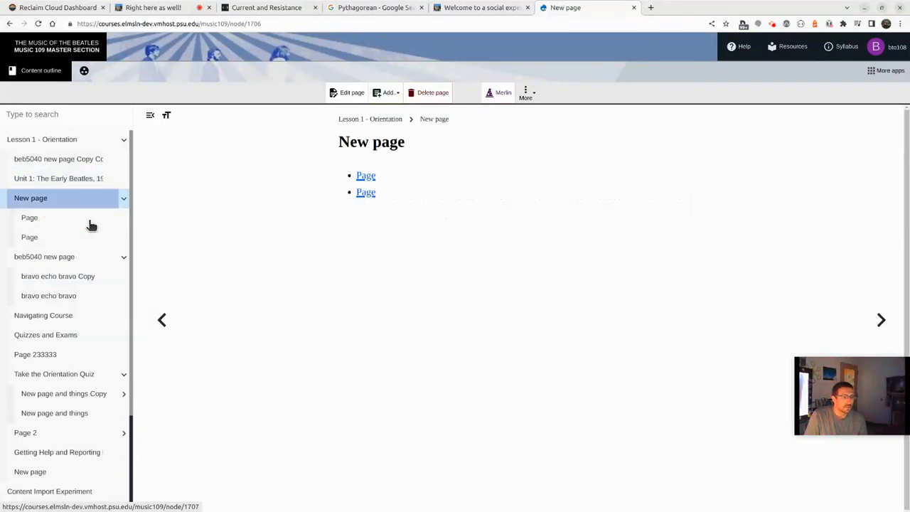
pyautogui.click(90, 222)
pyautogui.click(91, 240)
pyautogui.click(61, 140)
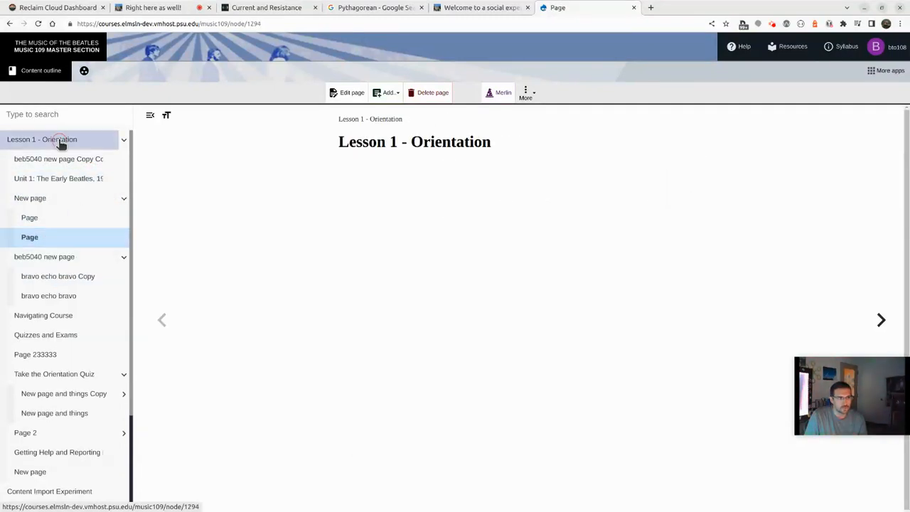
# Step: Browse Unit 3 through Lesson 9 and Lesson 9.3: The Songs to the "Lucy in the Sky with Diamonds" page
pyautogui.scroll(-3, 64, 299)
pyautogui.click(61, 414)
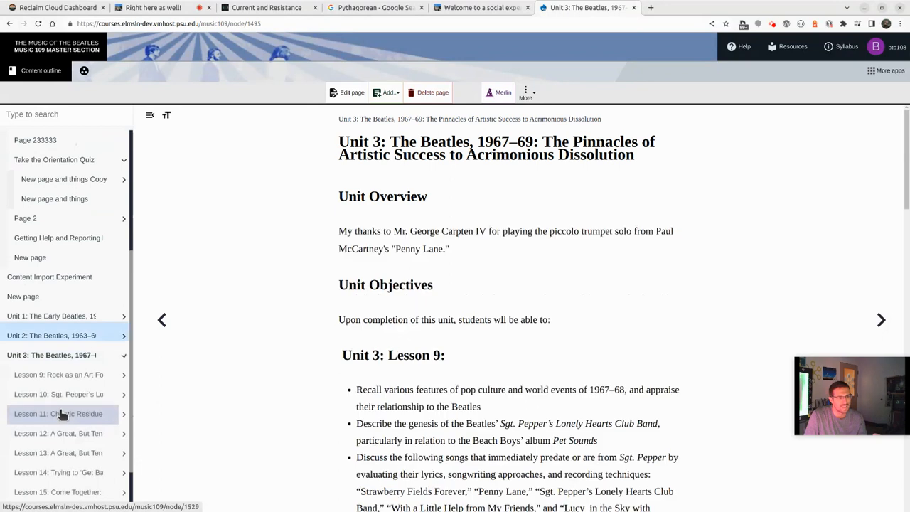
pyautogui.click(66, 381)
pyautogui.click(64, 401)
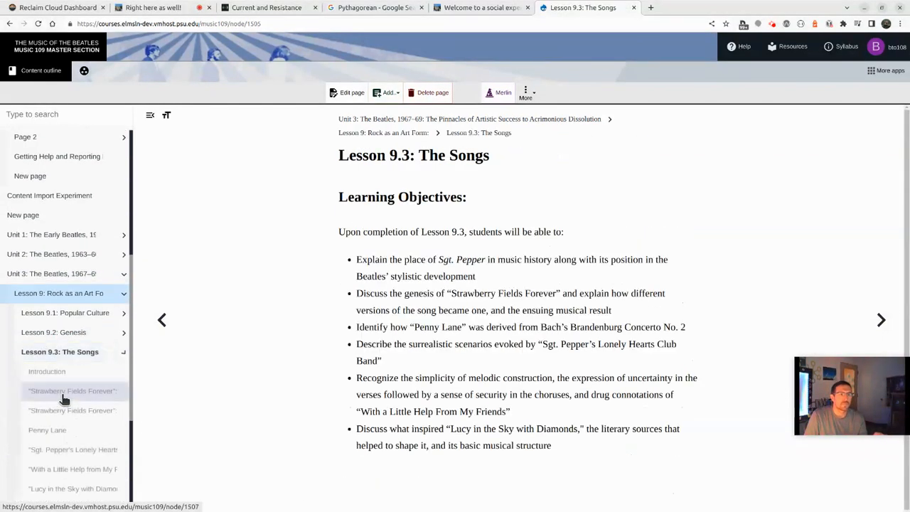
pyautogui.click(72, 408)
pyautogui.click(84, 432)
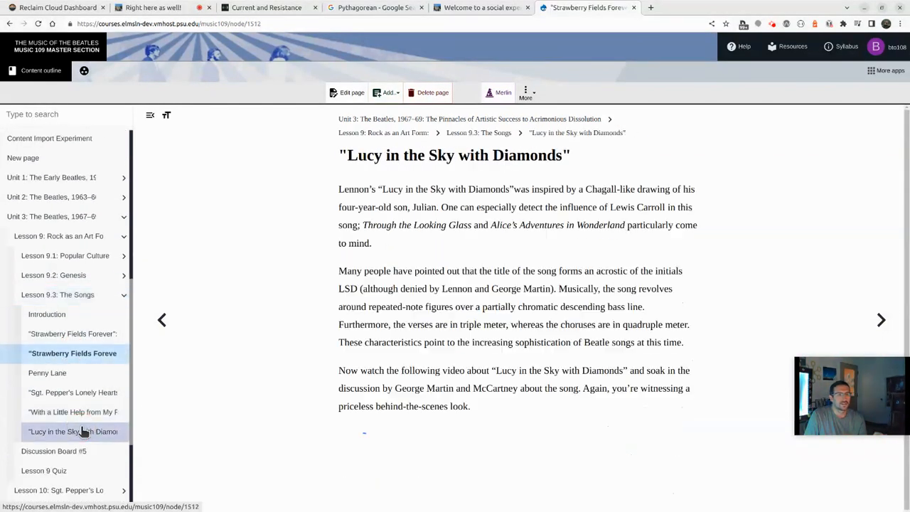
# Step: Look over the rest of the course outline and check the additional page actions for "Lucy in the Sky with Diamonds"
pyautogui.scroll(-2, 237, 348)
pyautogui.scroll(-3, 80, 325)
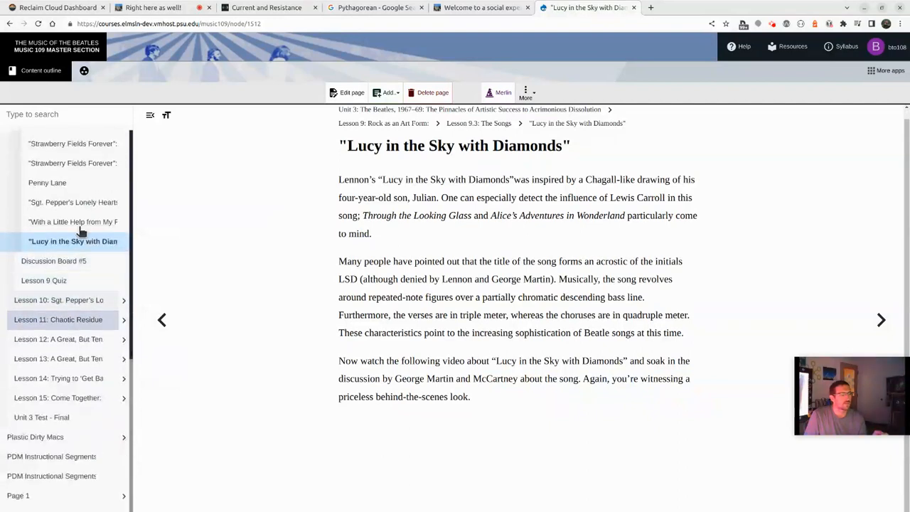
pyautogui.scroll(1, 81, 229)
pyautogui.click(535, 94)
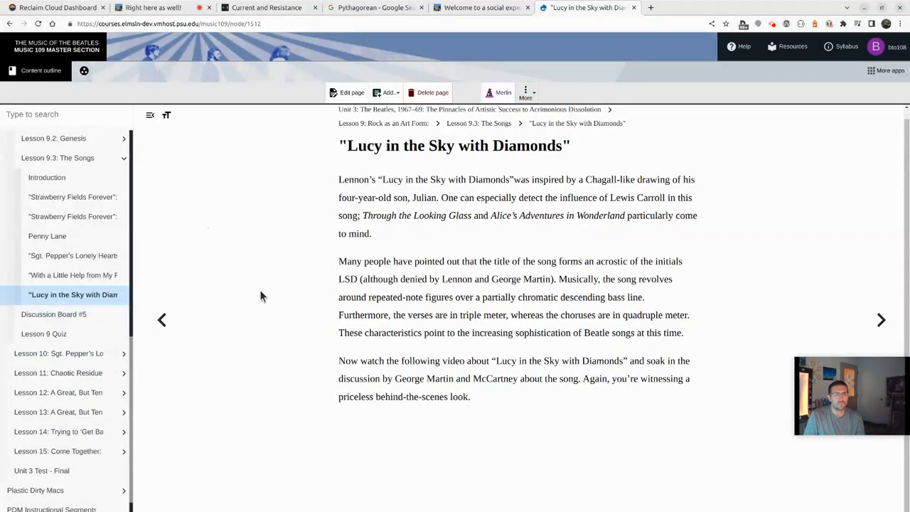
pyautogui.scroll(1, 260, 291)
# Step: Return to the edtechjoker site, play and stop the welcome page's GIF, and look through the introduction text
pyautogui.click(448, 7)
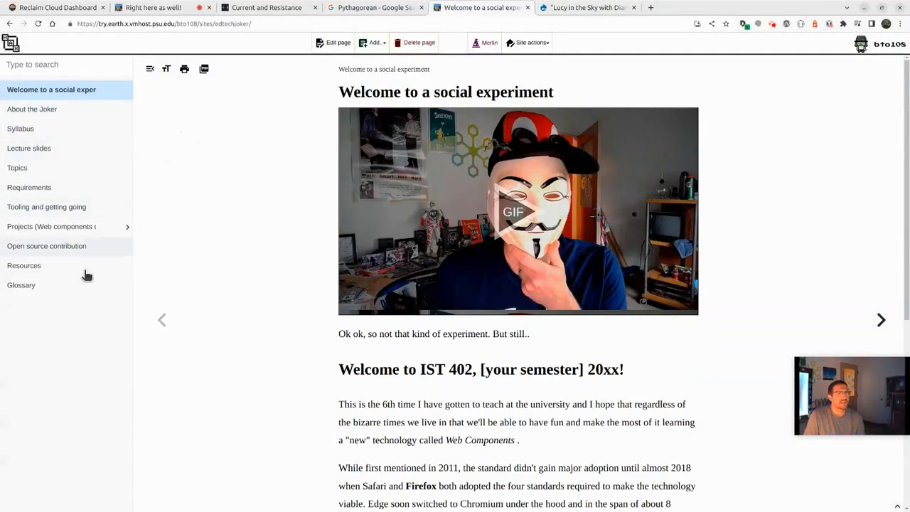
pyautogui.click(355, 214)
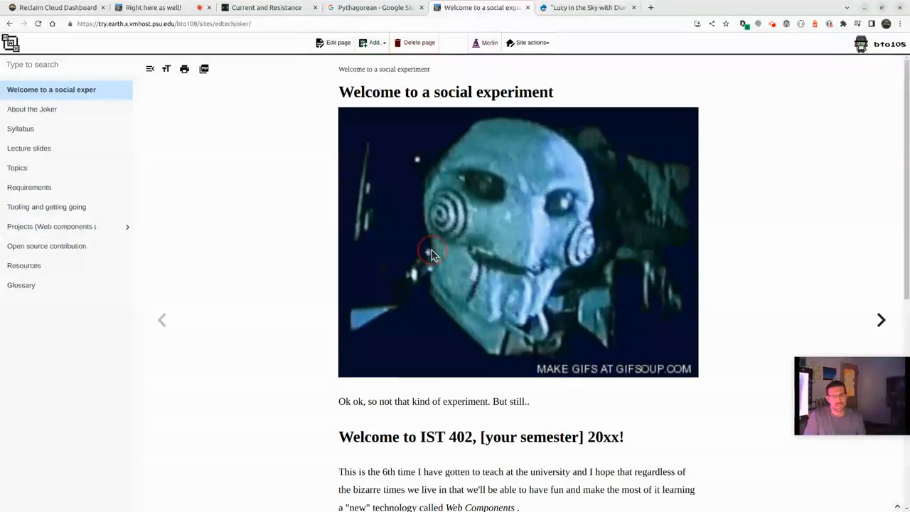
pyautogui.click(427, 254)
pyautogui.scroll(-5, 264, 229)
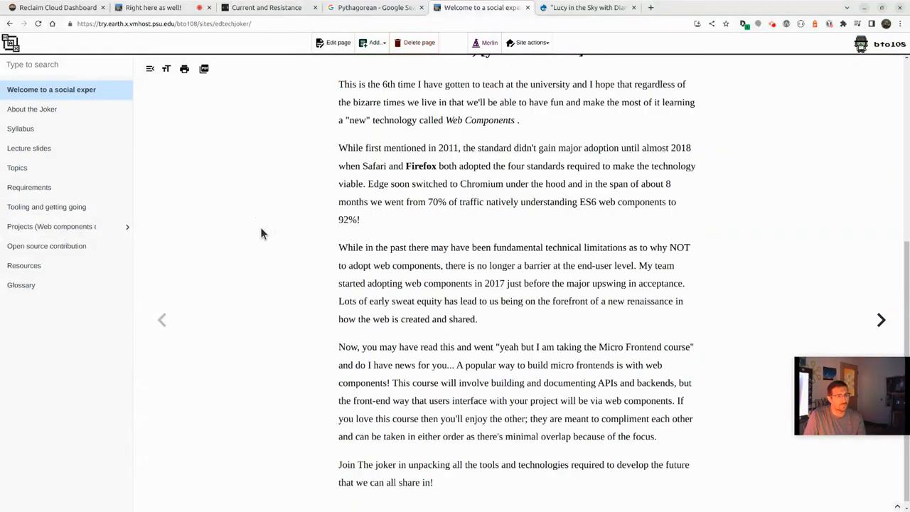
pyautogui.scroll(3, 260, 231)
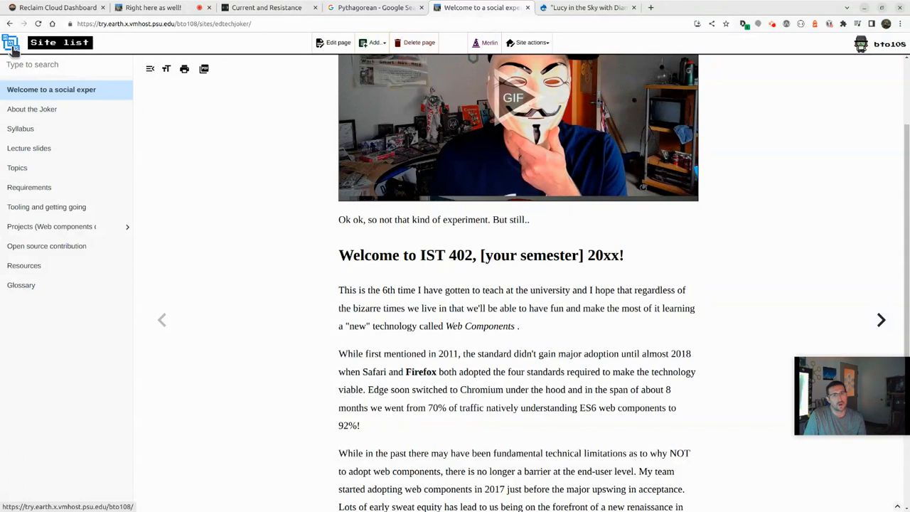
# Step: Open the HAX site list and inspect the Start New Journey button in the developer tools, moving their window aside
pyautogui.click(17, 52)
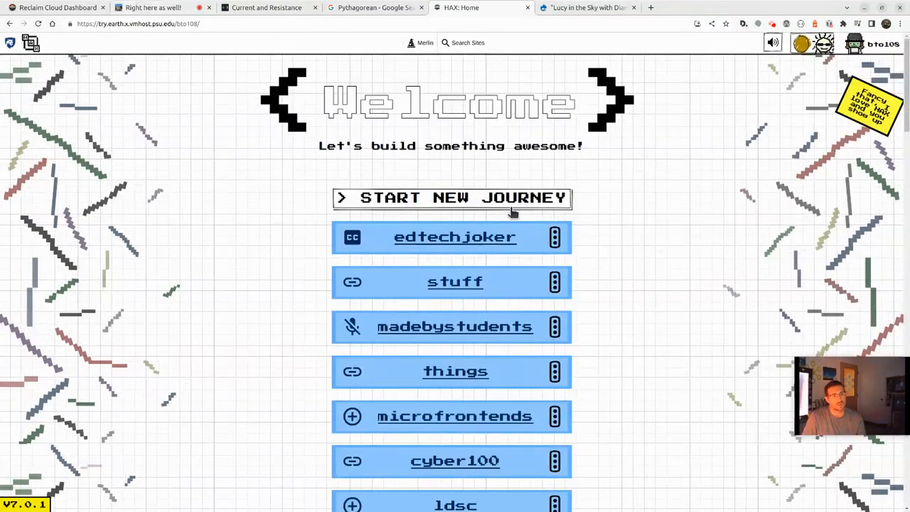
pyautogui.rightClick(512, 211)
pyautogui.click(537, 277)
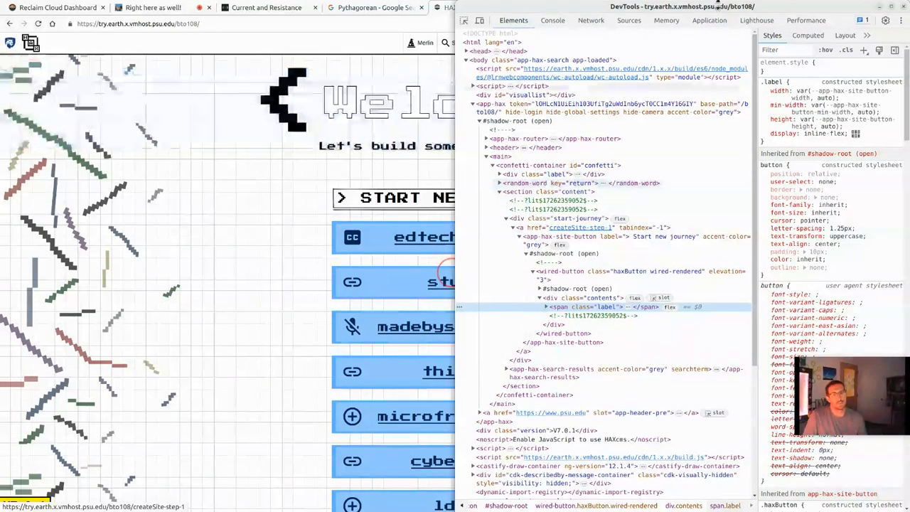
pyautogui.moveTo(608, 3); pyautogui.dragTo(295, 73)
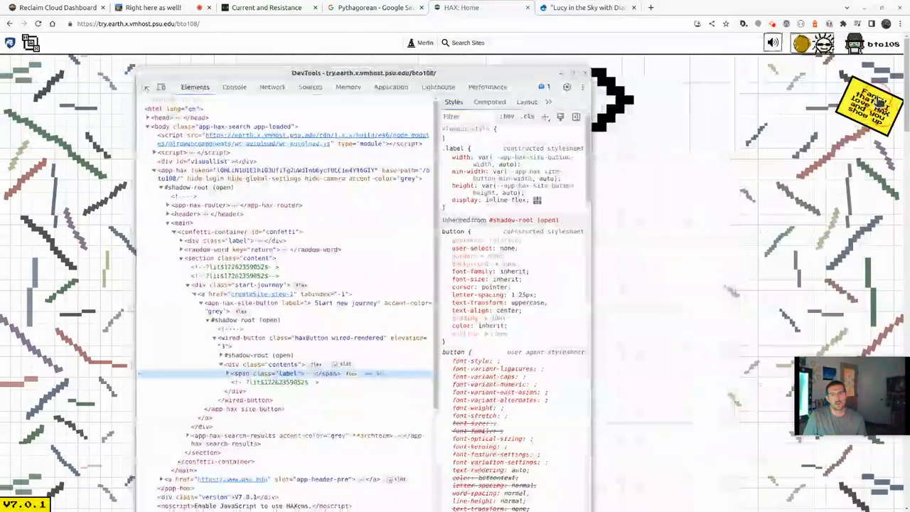
# Step: Cycle the slogan on the yellow sticky note and close the developer tools window
pyautogui.click(871, 106)
pyautogui.click(869, 106)
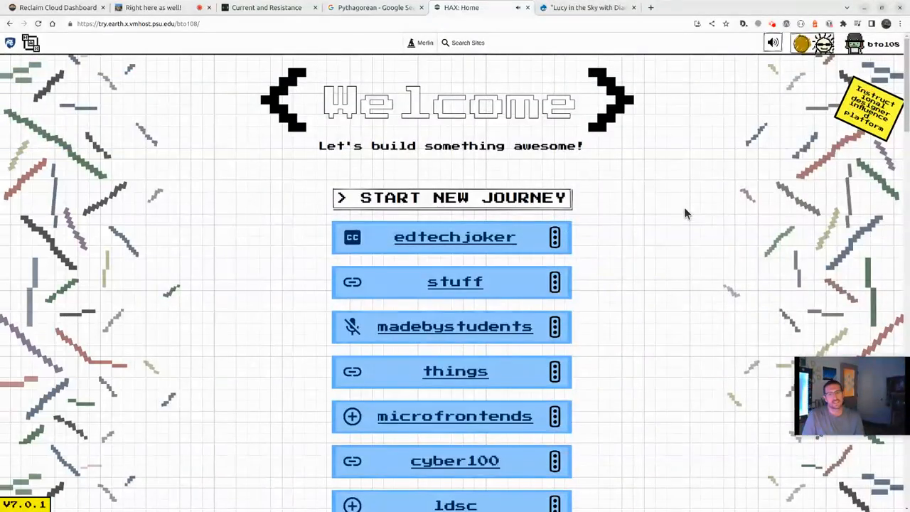
pyautogui.hotkey('alt', 'Tab')
pyautogui.click(585, 73)
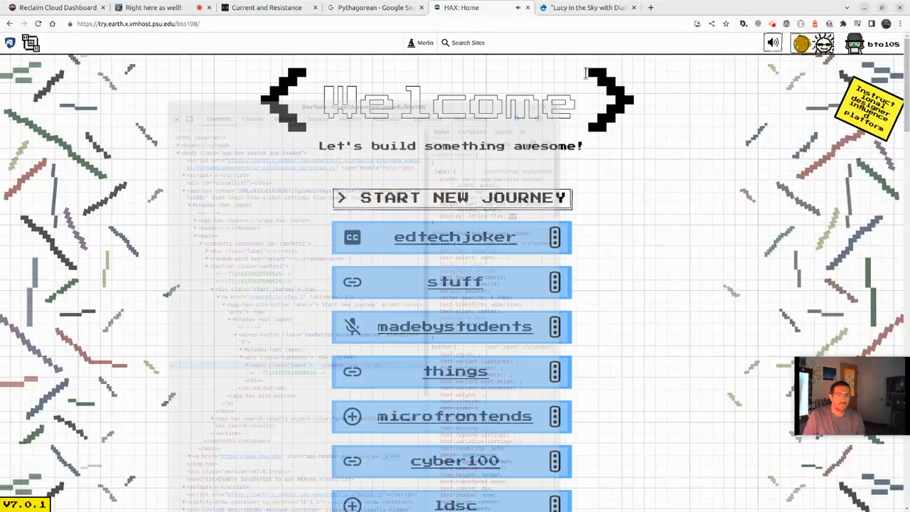
# Step: Start a new journey and choose Import From to show the supported import sources
pyautogui.click(866, 53)
pyautogui.click(863, 78)
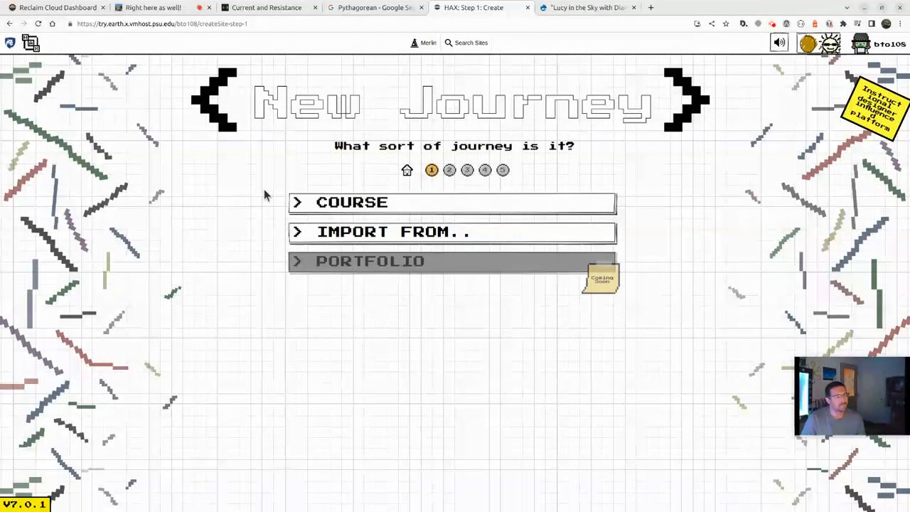
pyautogui.click(397, 233)
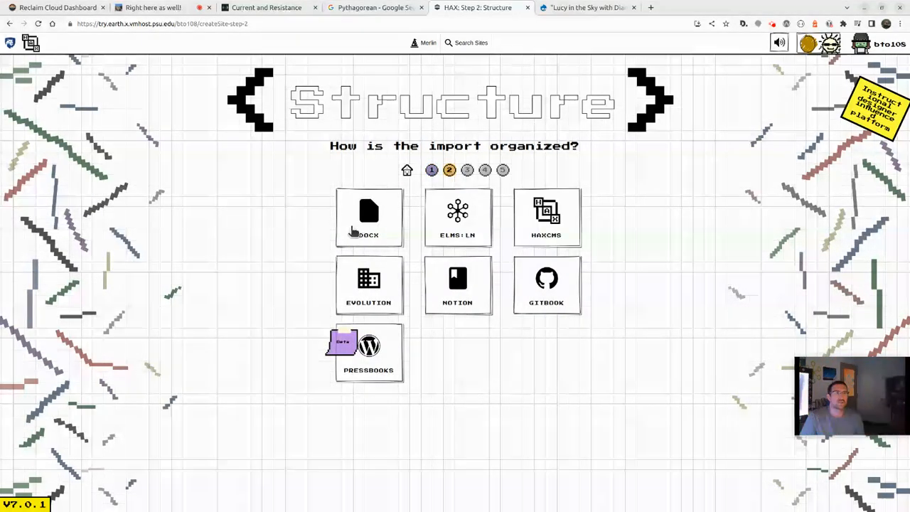
# Step: Return to the hax703 "Right here as well!" page and close the Merlin dialog
pyautogui.click(398, 7)
pyautogui.click(290, 9)
pyautogui.click(178, 9)
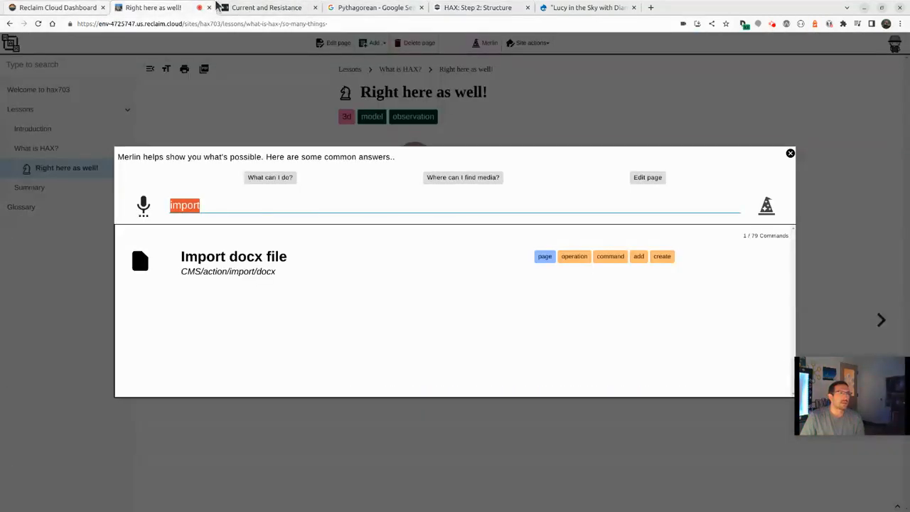
pyautogui.click(715, 106)
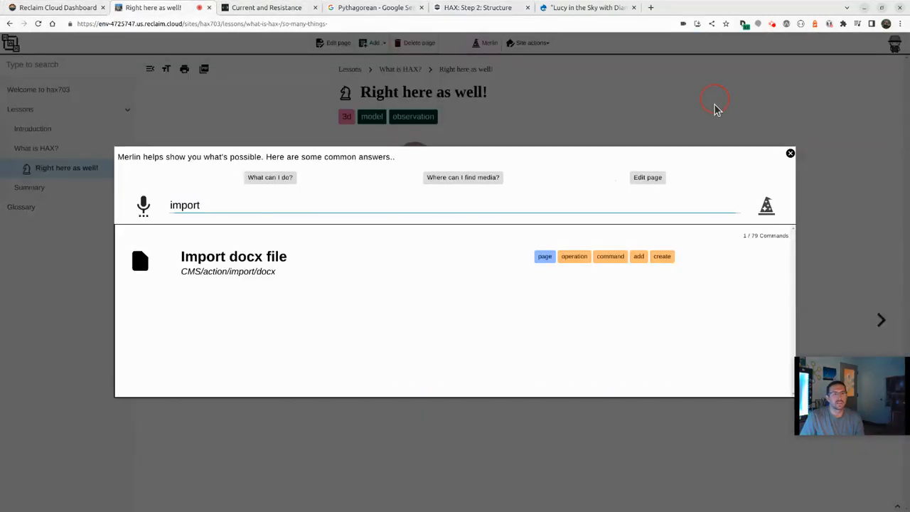
# Step: Open the "Right here as well!" page's address in a new incognito window to view it as a logged-out visitor
pyautogui.click(220, 25)
pyautogui.hotkey('ctrl', 'c')
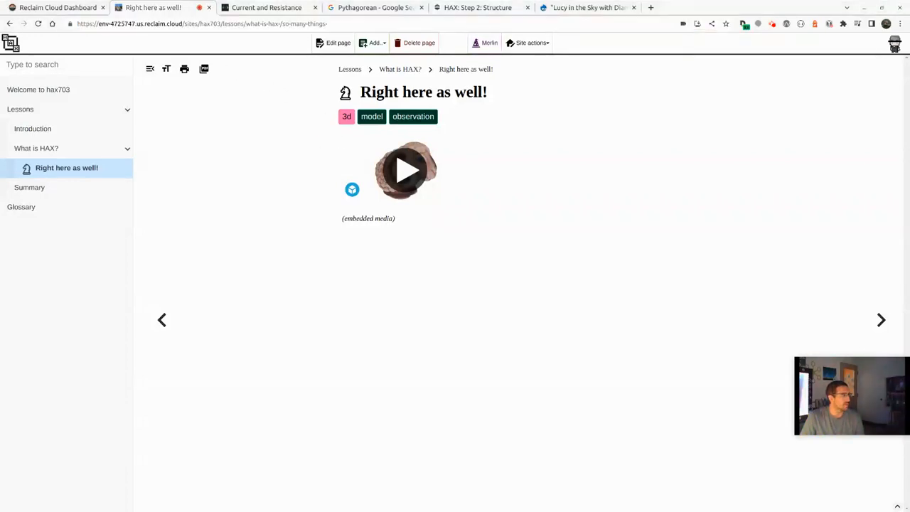
pyautogui.hotkey('ctrl', 'shift', 'n')
pyautogui.hotkey('ctrl', 'v')
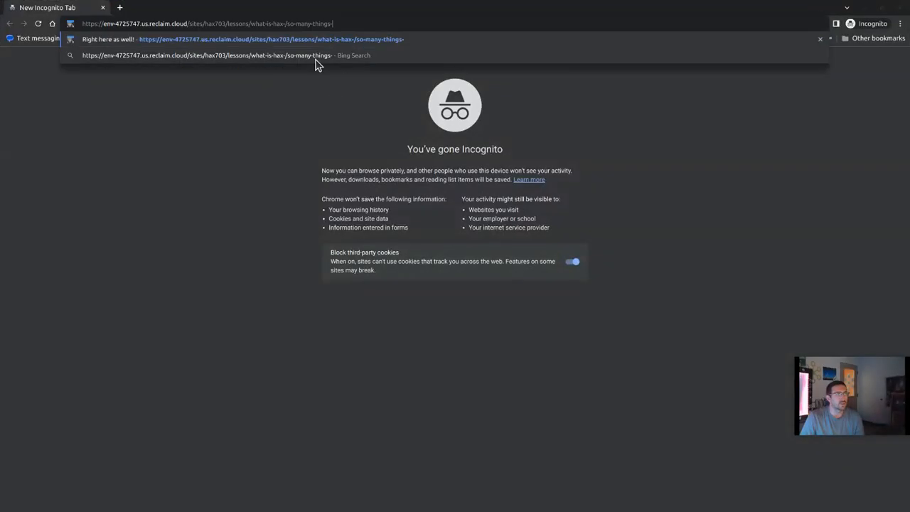
pyautogui.press('Return')
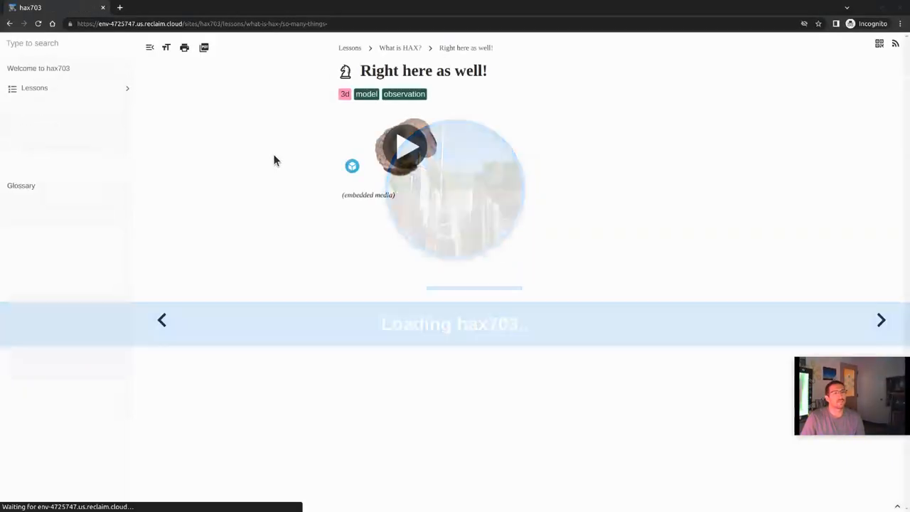
# Step: Shorten the address to the hax703 site's root, load it, copy that address and close the incognito window
pyautogui.moveTo(225, 24); pyautogui.dragTo(553, 73)
pyautogui.press('BackSpace')
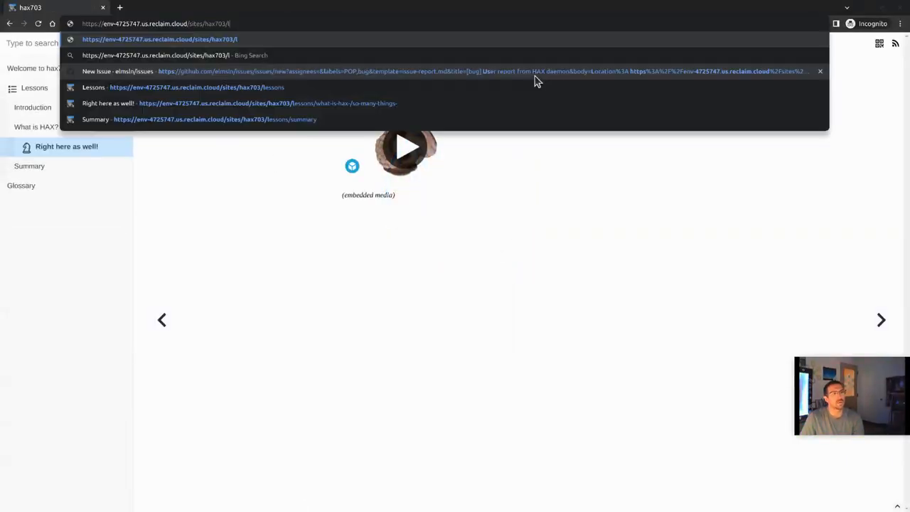
pyautogui.press('Return')
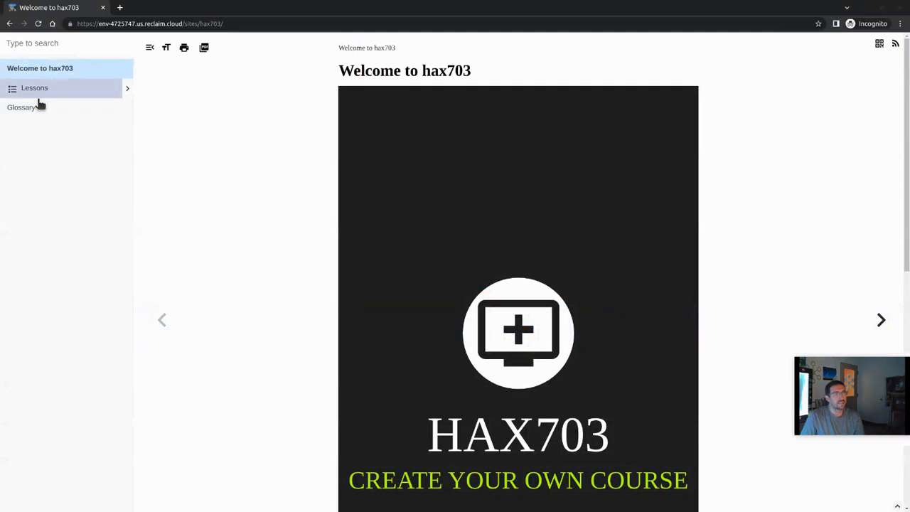
pyautogui.click(223, 25)
pyautogui.hotkey('ctrl', 'c')
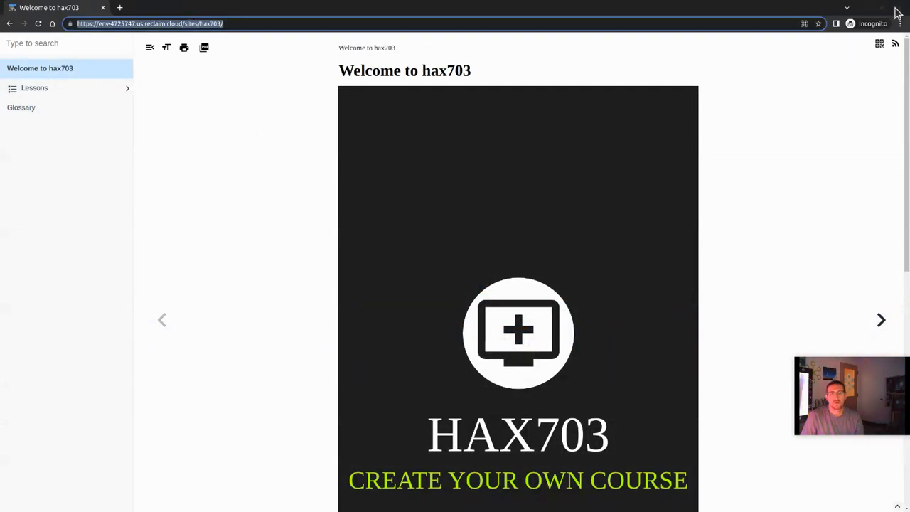
pyautogui.click(103, 8)
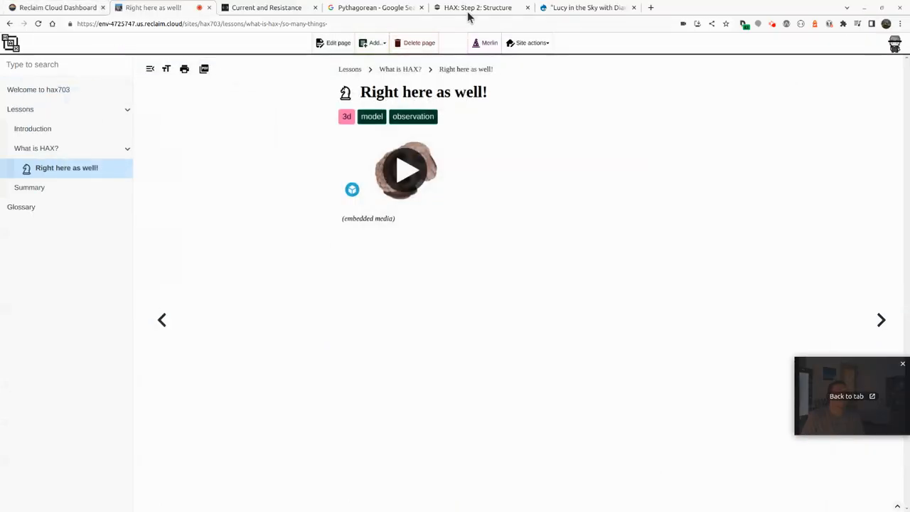
# Step: Return to the HAX import page, import the copied address as a HAXcms site named hax703, and open the created site
pyautogui.click(500, 9)
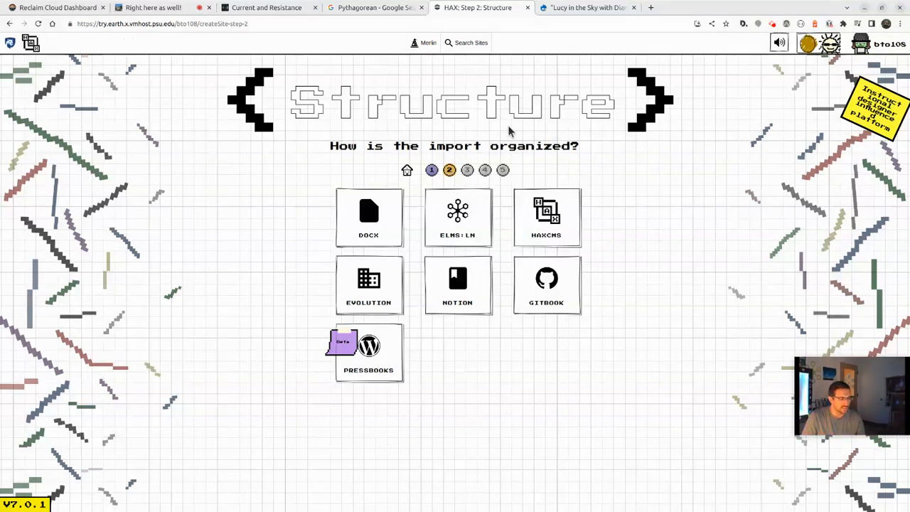
pyautogui.click(533, 242)
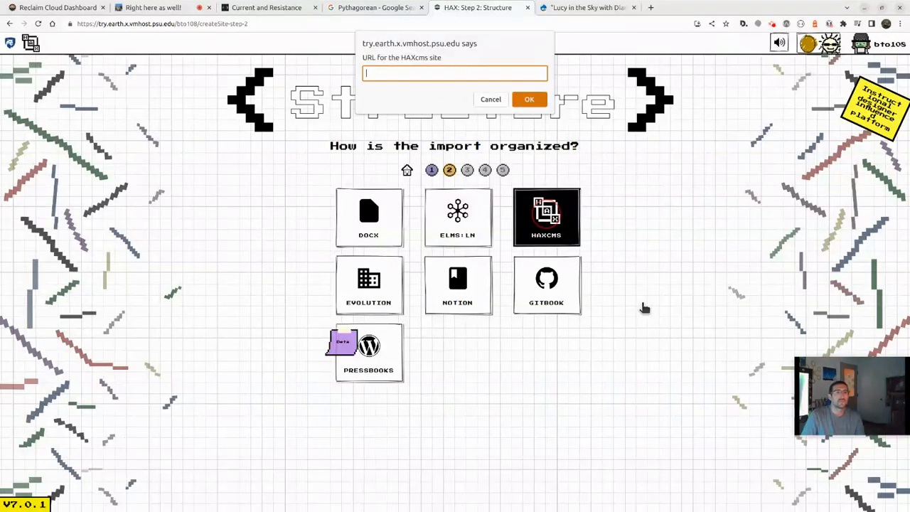
pyautogui.hotkey('ctrl', 'v')
pyautogui.press('Return')
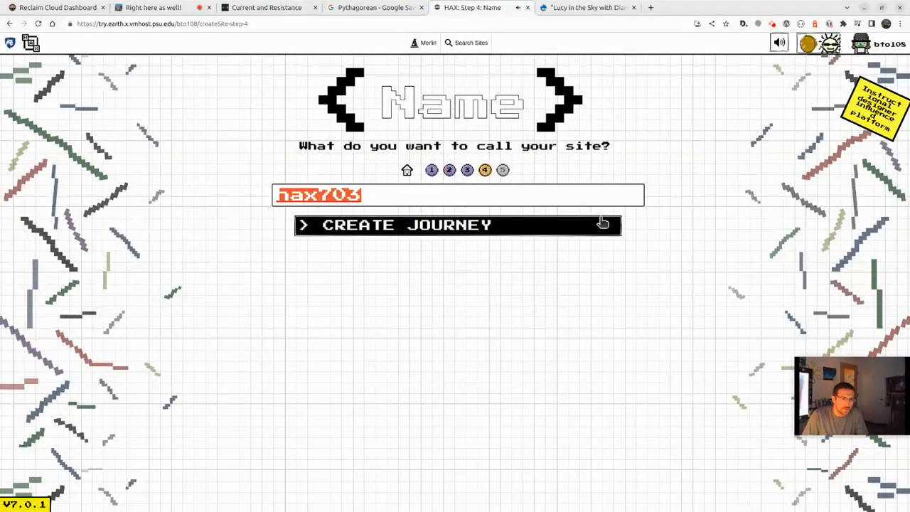
pyautogui.click(574, 236)
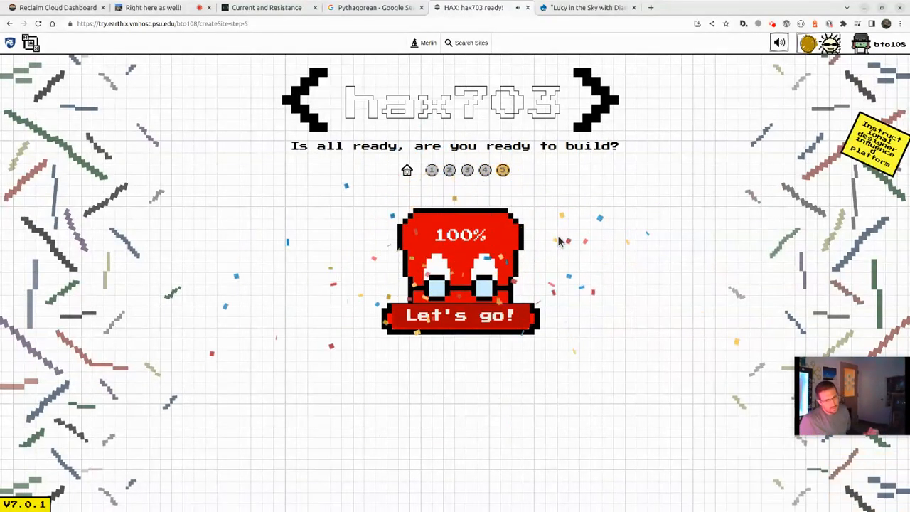
pyautogui.click(471, 324)
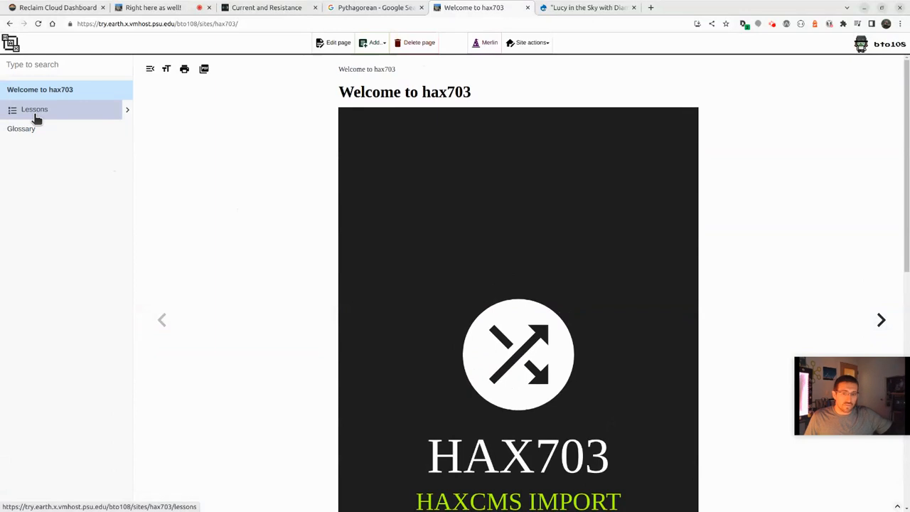
# Step: Browse the imported site's Lessons, What is HAX?, Right here as well! and Summary pages
pyautogui.click(36, 117)
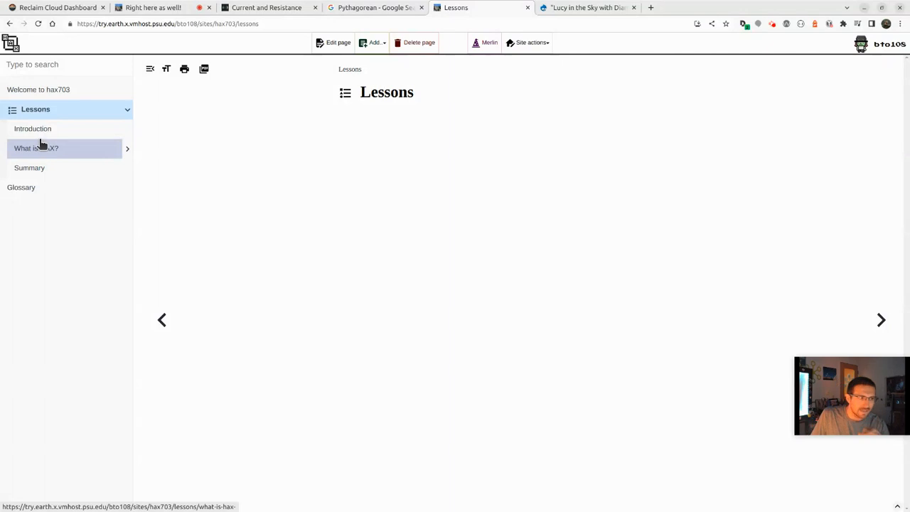
pyautogui.click(40, 147)
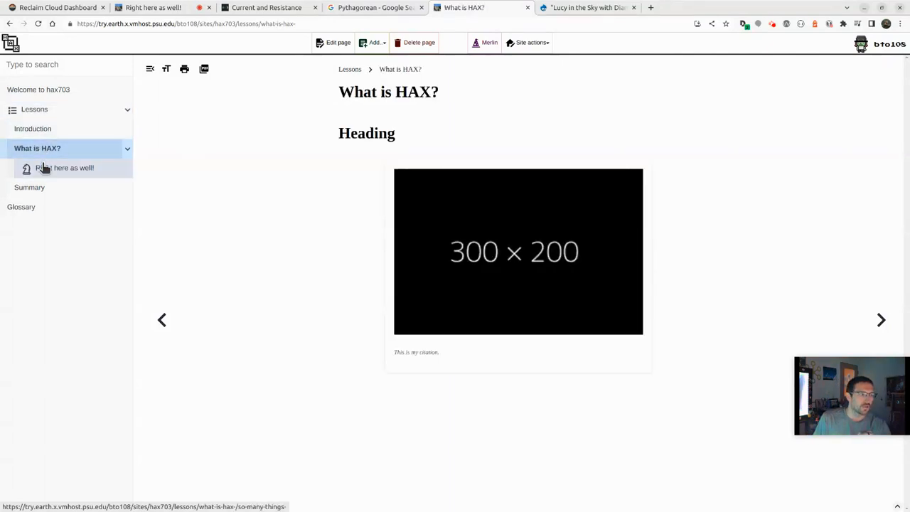
pyautogui.click(45, 169)
pyautogui.click(44, 189)
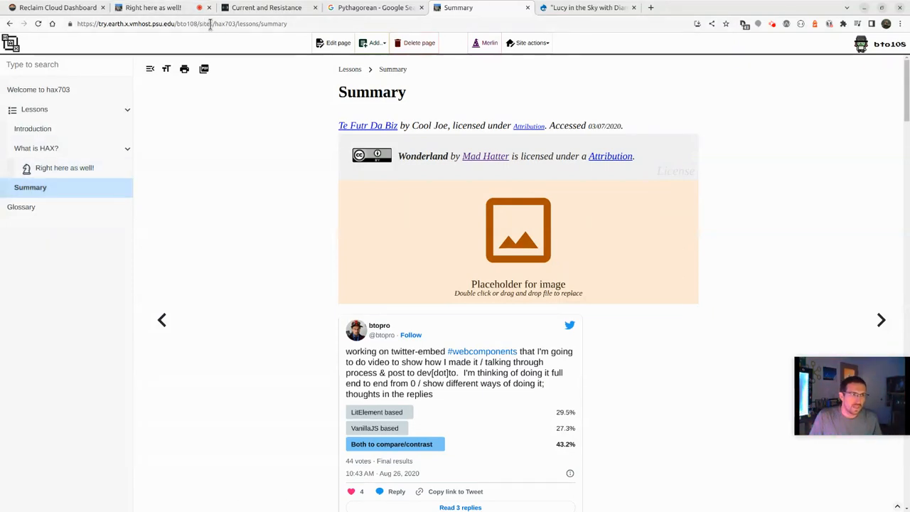
# Step: Open the imported site's site.json file and examine the page entries under items
pyautogui.moveTo(237, 24); pyautogui.dragTo(288, 24)
pyautogui.write('si')
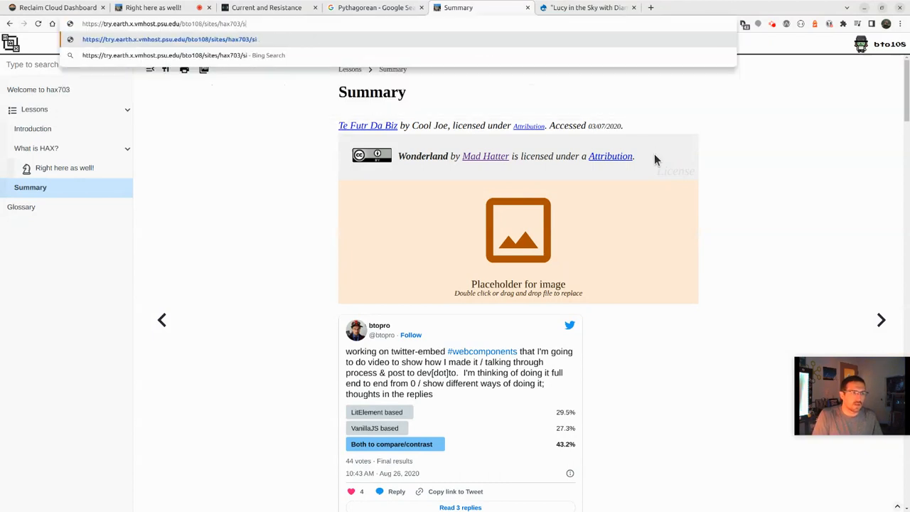
pyautogui.write('te.json')
pyautogui.press('Return')
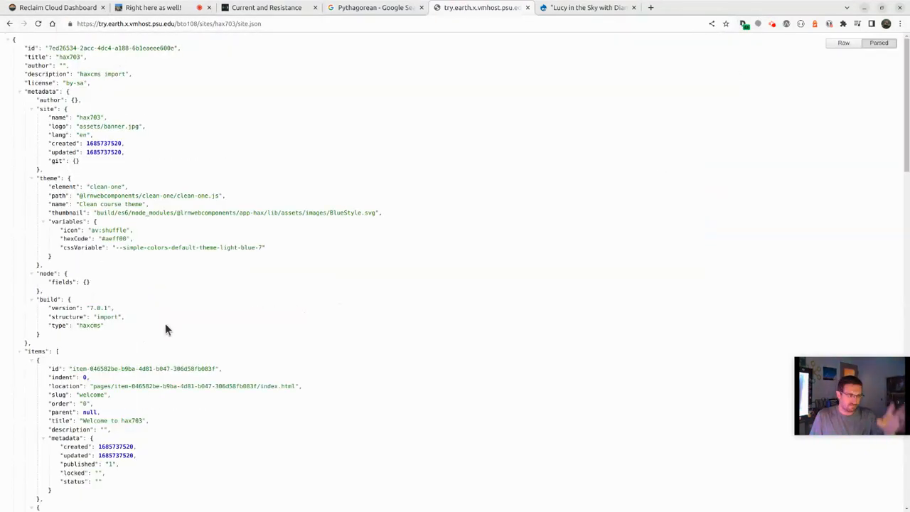
pyautogui.scroll(-5, 158, 319)
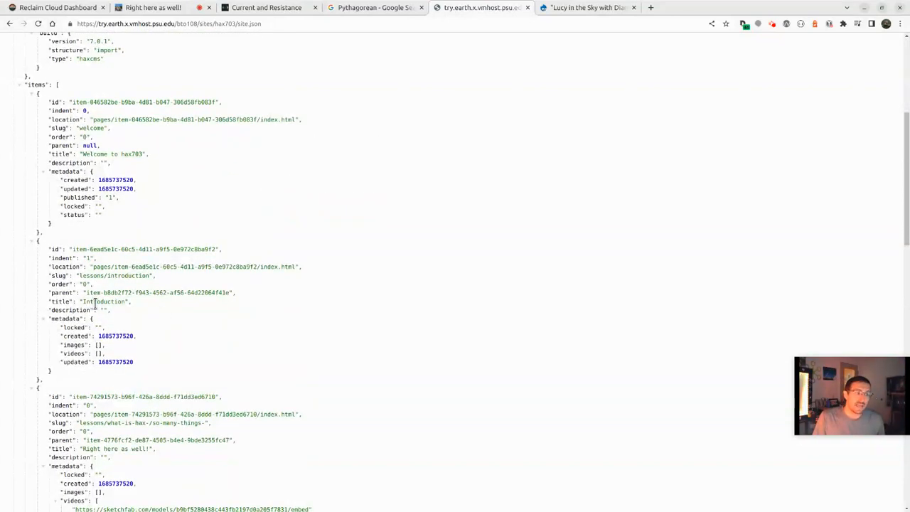
pyautogui.moveTo(95, 305); pyautogui.dragTo(128, 292)
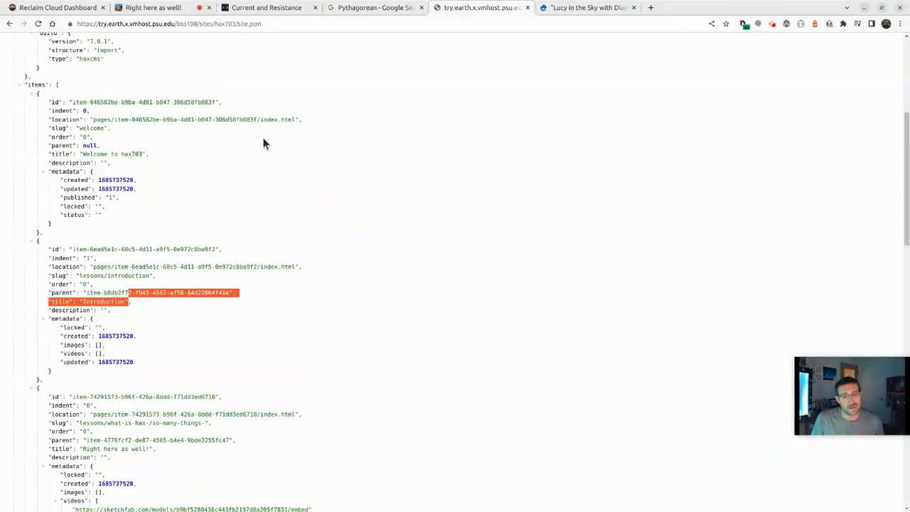
# Step: Copy the Introduction item's location path from site.json and open that index.html file under the hax703 site address
pyautogui.click(130, 261)
pyautogui.moveTo(92, 267); pyautogui.dragTo(294, 266)
pyautogui.hotkey('ctrl', 'c')
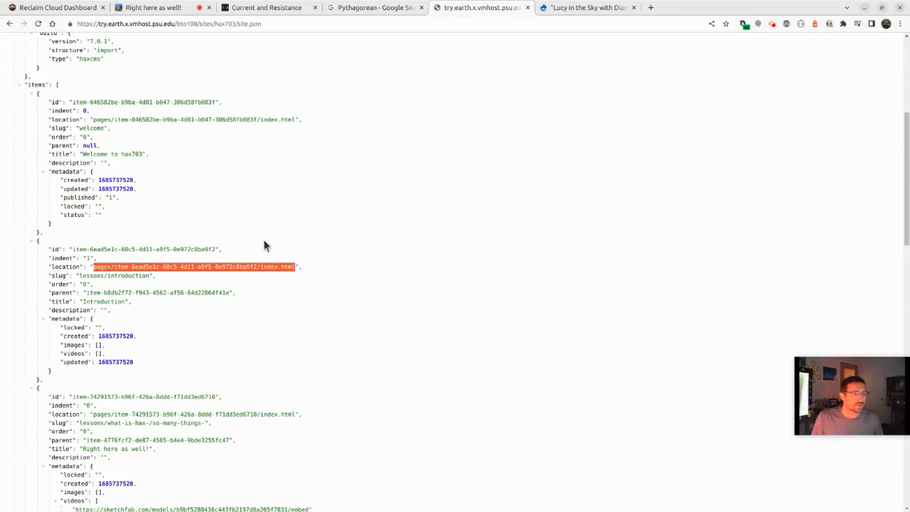
pyautogui.moveTo(235, 24); pyautogui.dragTo(293, 24)
pyautogui.hotkey('ctrl', 'v')
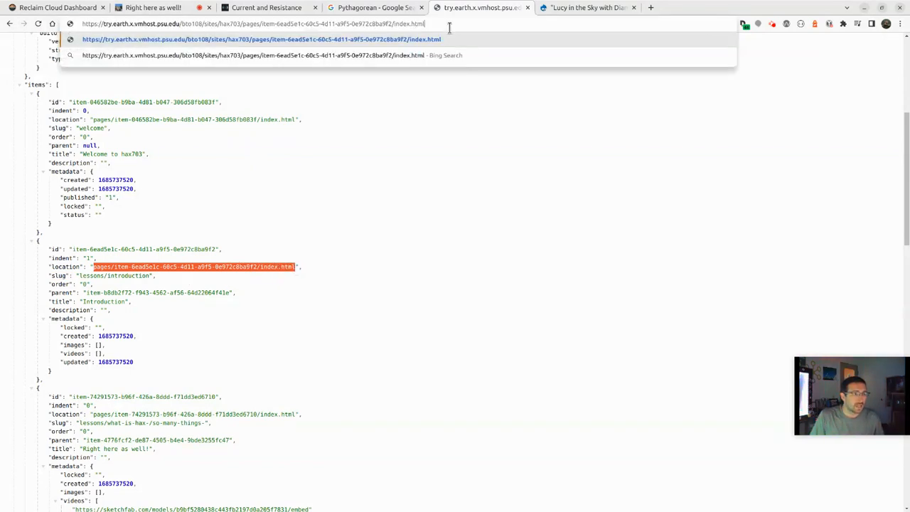
pyautogui.press('Return')
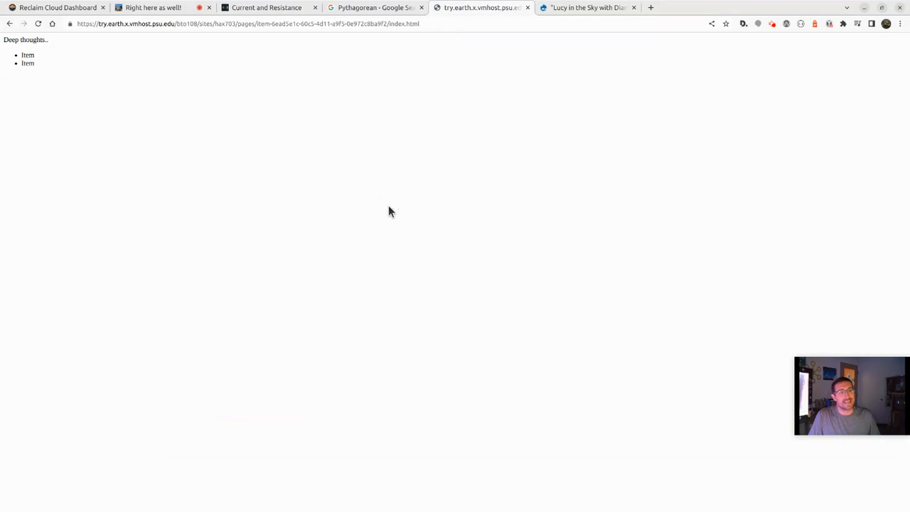
# Step: View the HTML source of the Introduction file, close it, and go back to the site's Summary page
pyautogui.rightClick(353, 180)
pyautogui.click(441, 332)
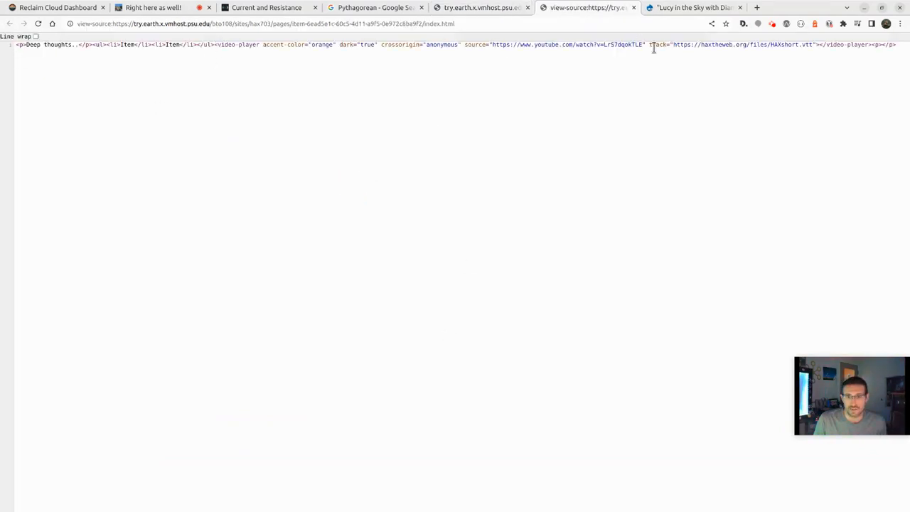
pyautogui.hotkey('ctrl', 'w')
pyautogui.click(519, 147)
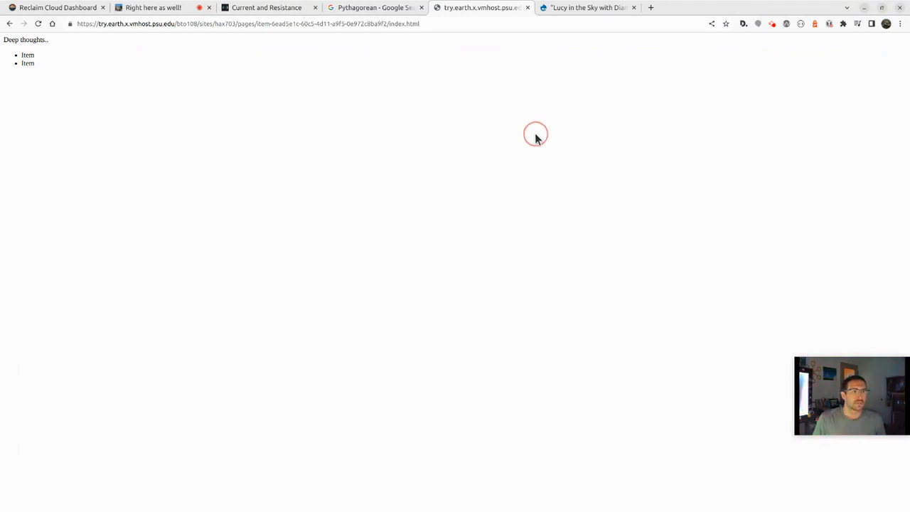
pyautogui.hotkey('alt', 'Left')
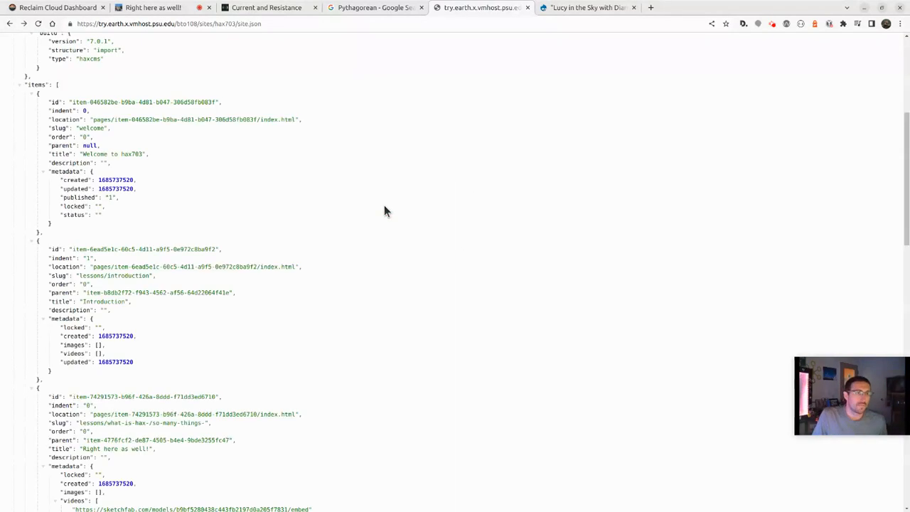
pyautogui.hotkey('alt', 'Left')
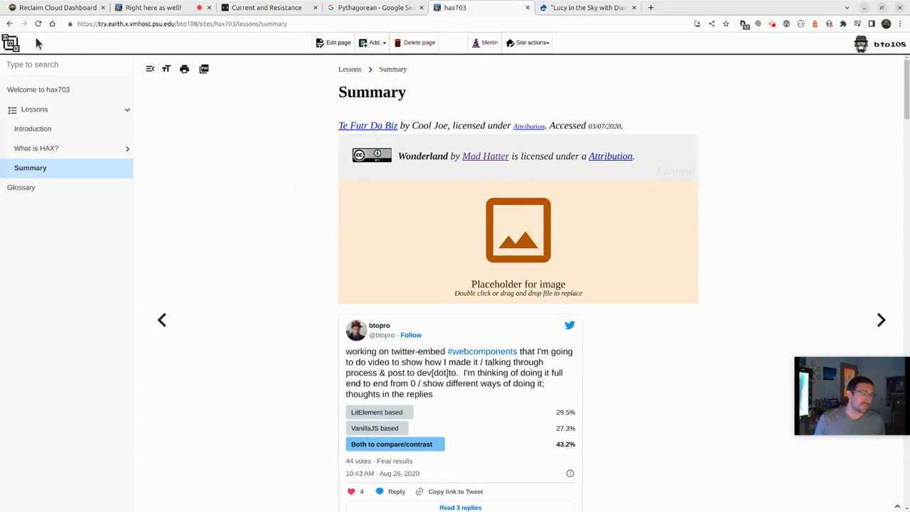
# Step: Return to the HAX site list, search the sites for "hax", and download the hax703 site from its details
pyautogui.click(11, 43)
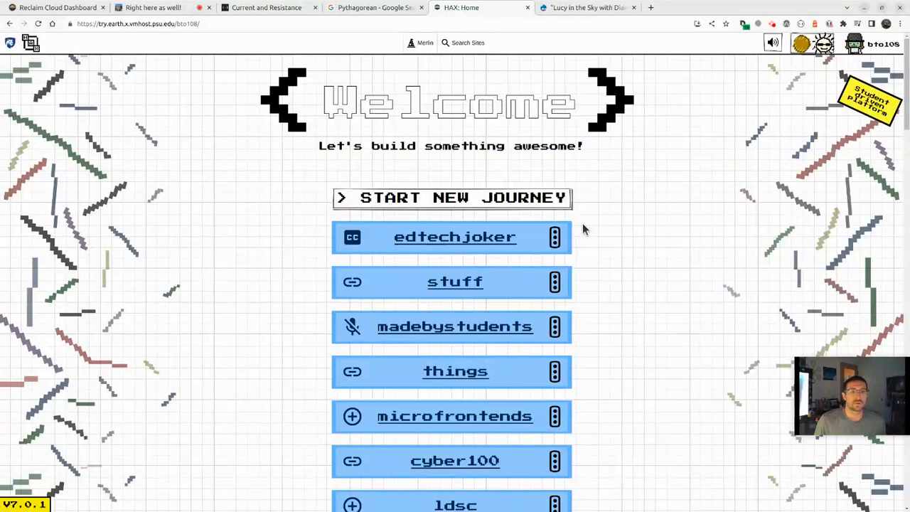
pyautogui.click(463, 43)
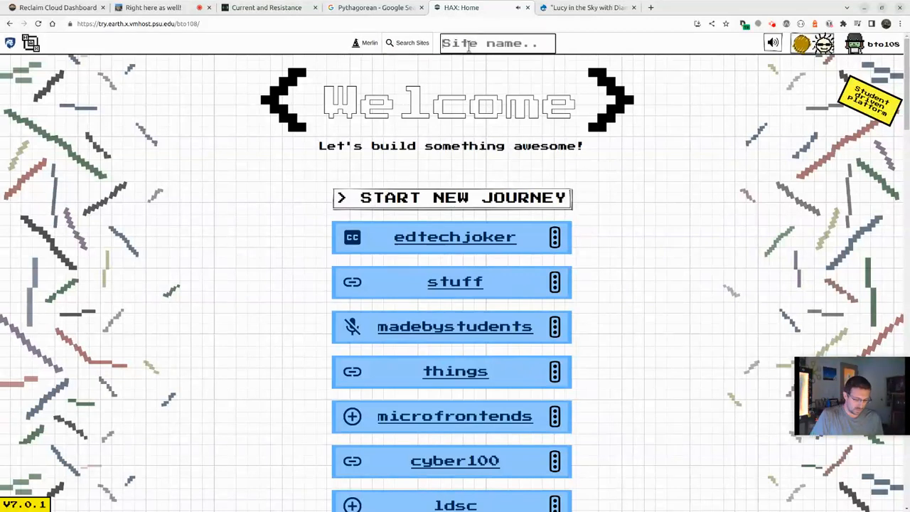
pyautogui.write('hax')
pyautogui.click(558, 225)
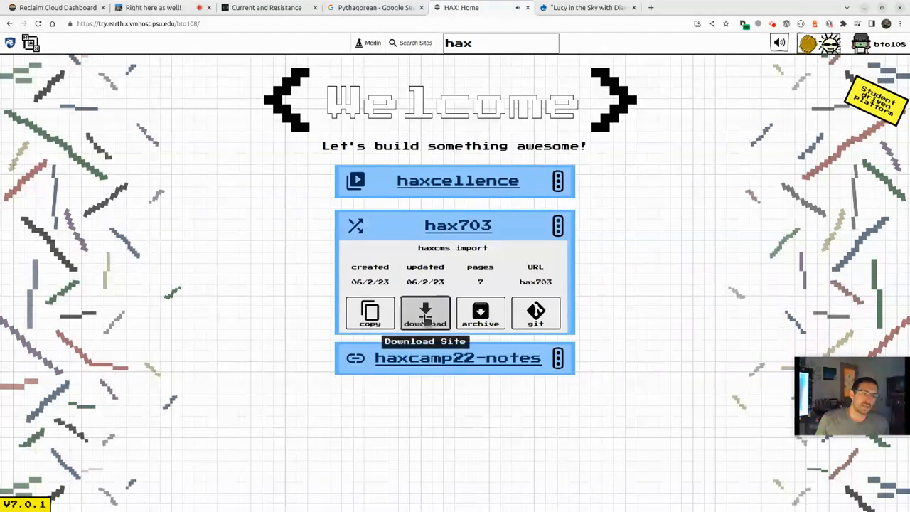
pyautogui.click(425, 318)
pyautogui.click(378, 325)
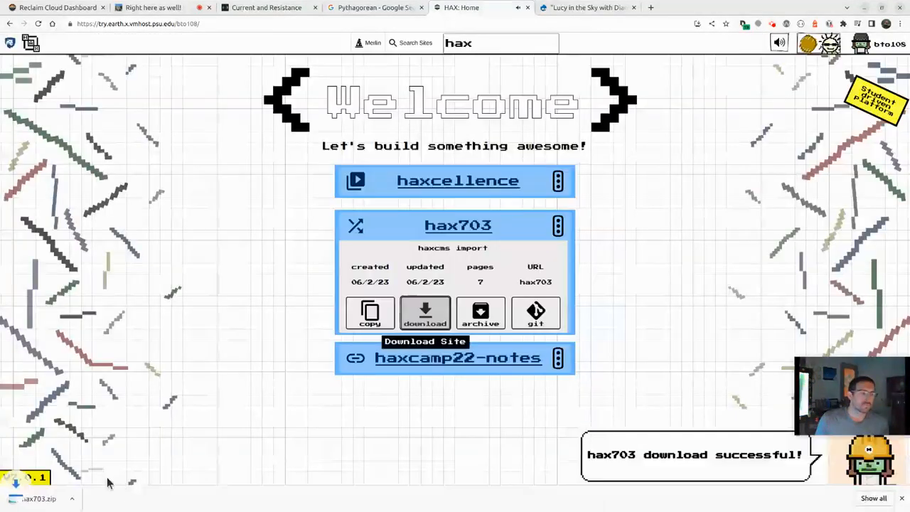
# Step: Open the downloaded hax703.zip, examine its pages folder and the root index.html entry, and close the archive
pyautogui.click(12, 497)
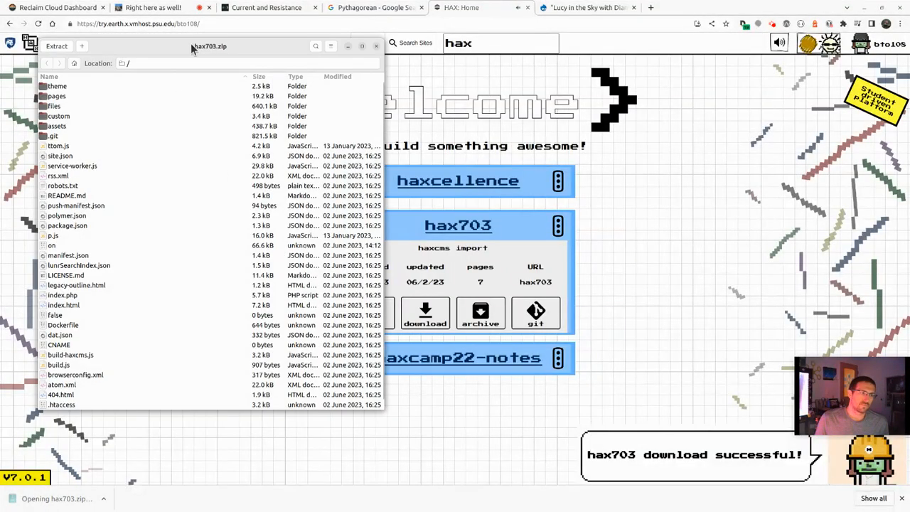
pyautogui.moveTo(192, 48); pyautogui.dragTo(427, 28)
pyautogui.doubleClick(295, 76)
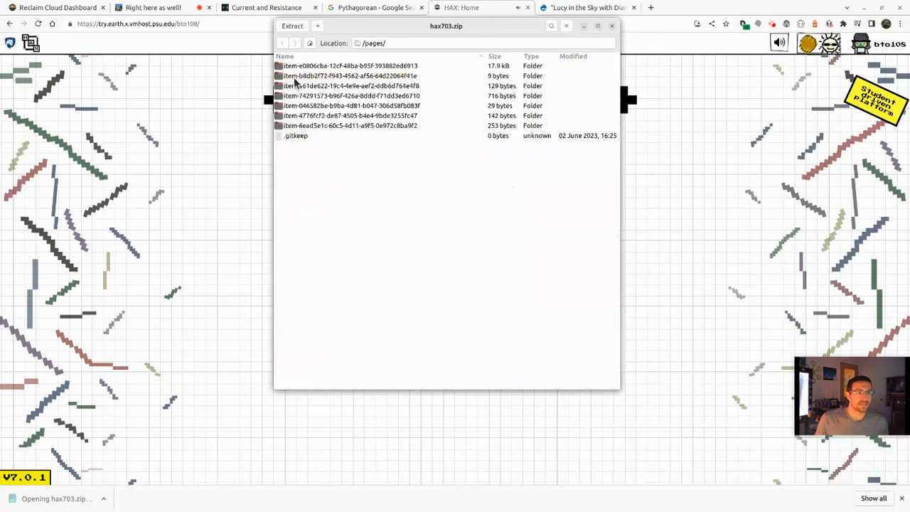
pyautogui.doubleClick(339, 126)
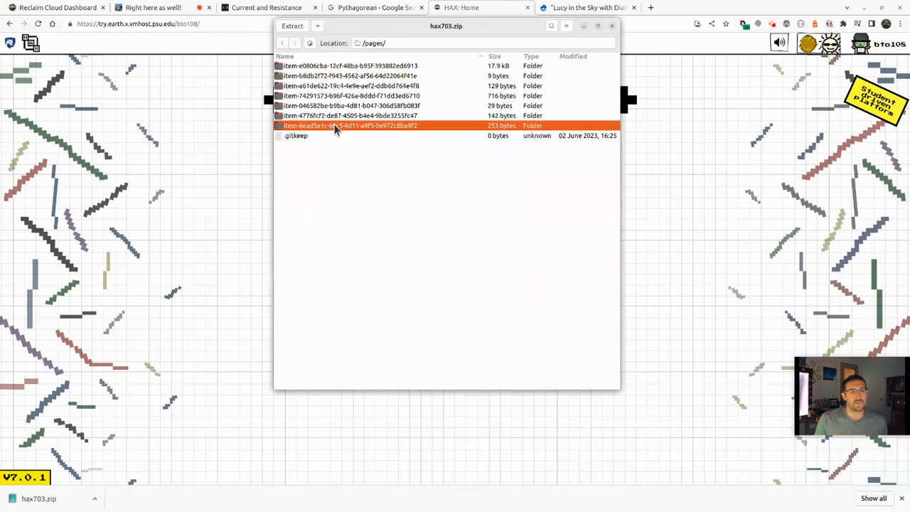
pyautogui.click(283, 45)
pyautogui.click(283, 45)
pyautogui.click(300, 284)
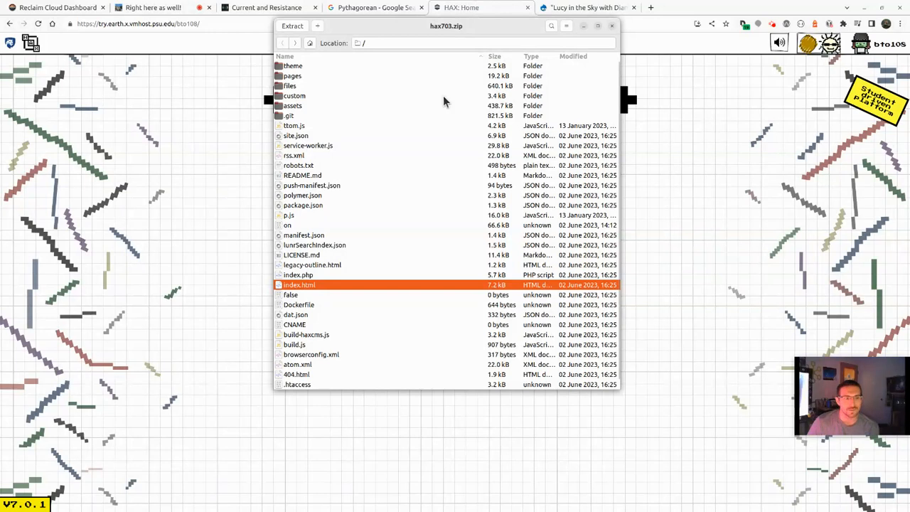
pyautogui.click(611, 25)
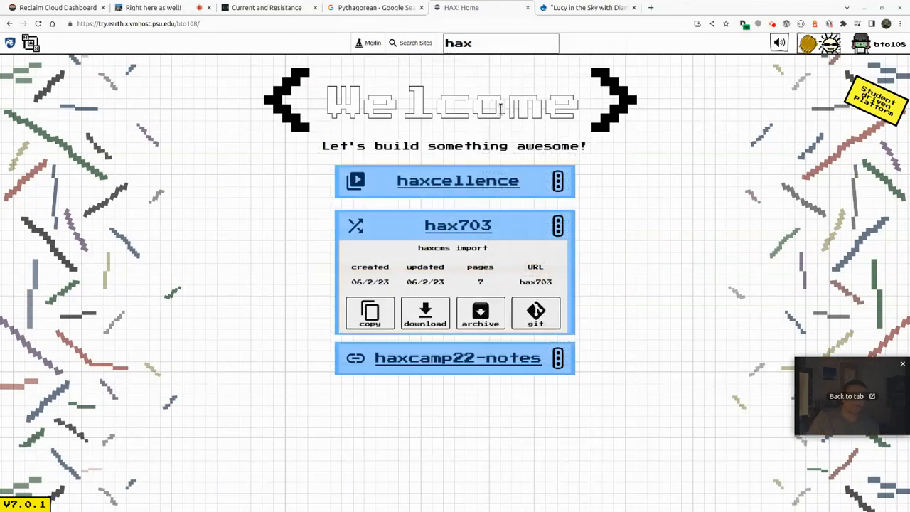
# Step: Collapse the hax703 details, close the tabs no longer needed, and look over the Current and Resistance course page
pyautogui.click(558, 235)
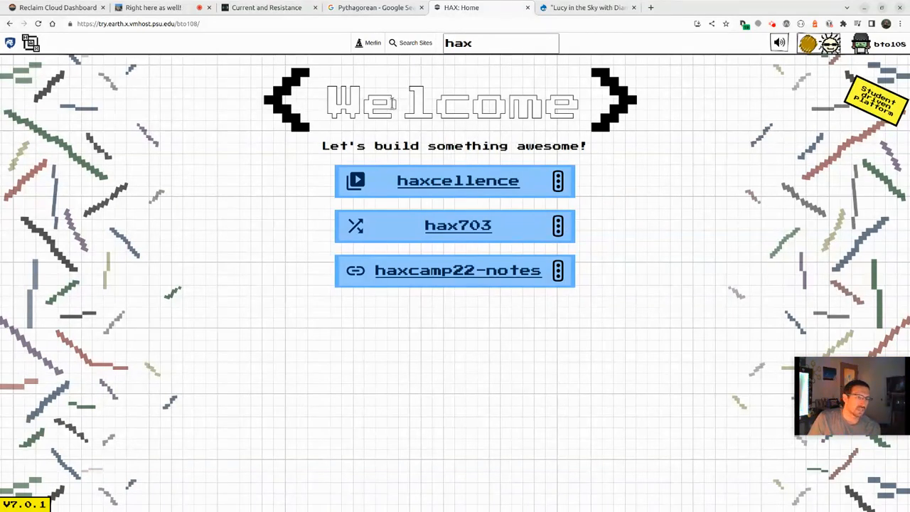
pyautogui.doubleClick(482, 52)
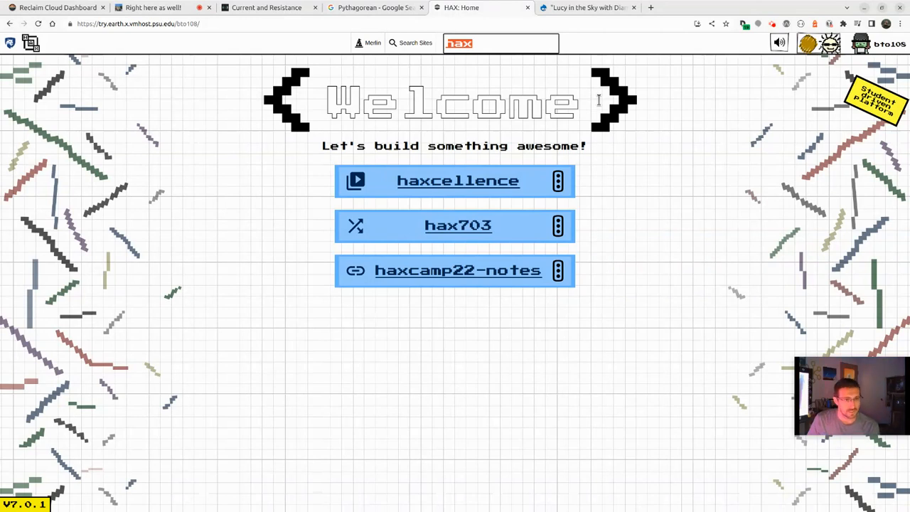
pyautogui.click(561, 8)
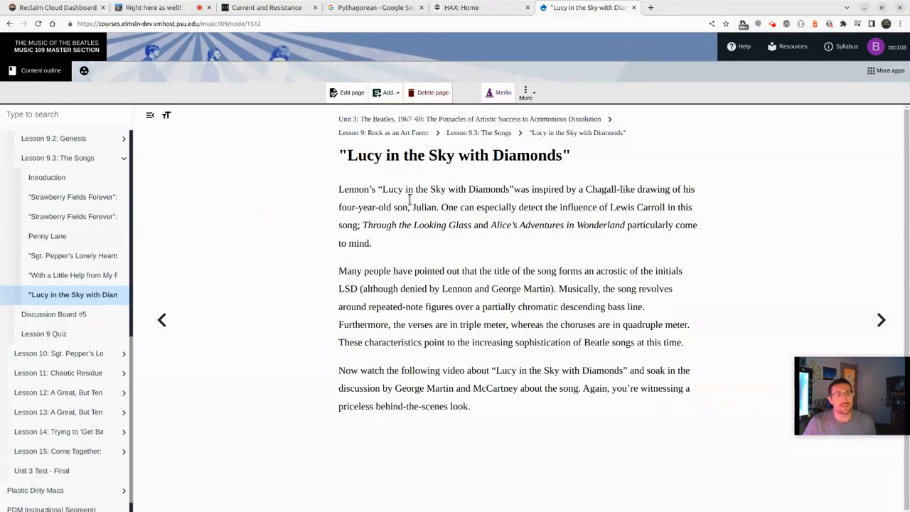
pyautogui.hotkey('ctrl', 'pageup')
pyautogui.hotkey('ctrl', 'pageup')
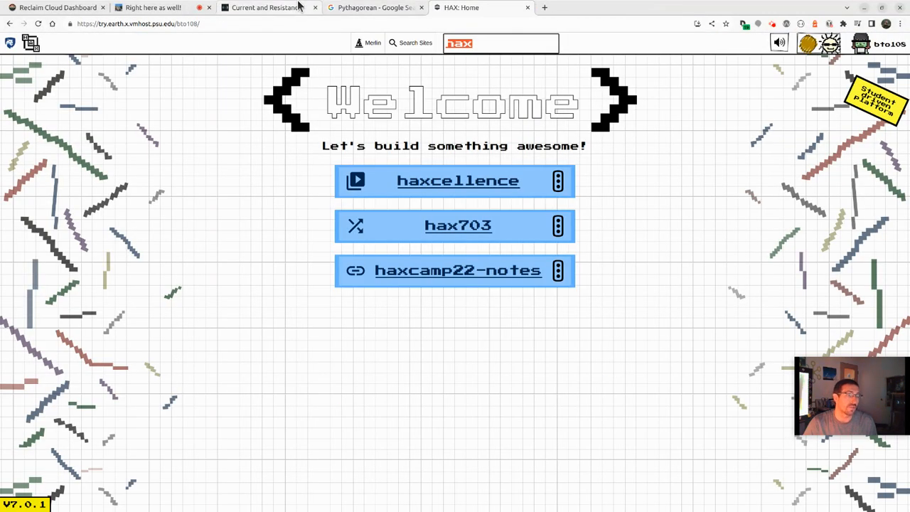
pyautogui.click(266, 8)
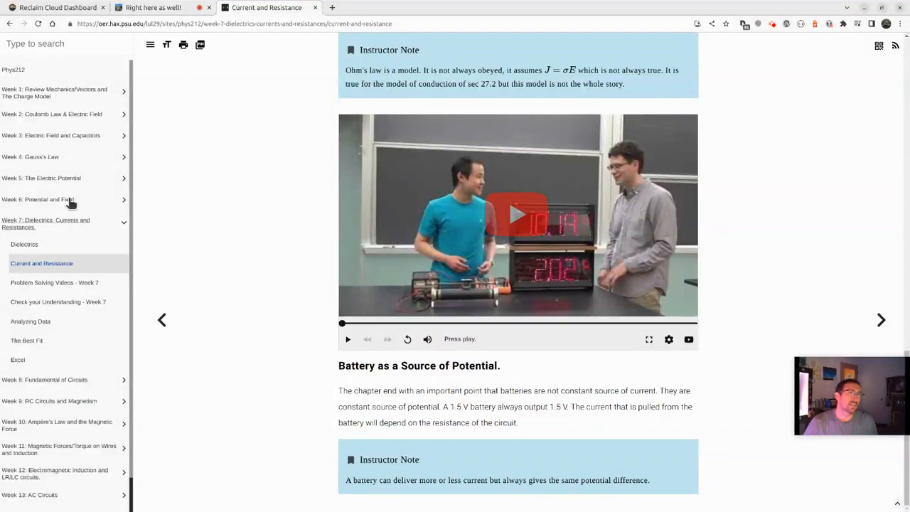
pyautogui.scroll(-1, 71, 204)
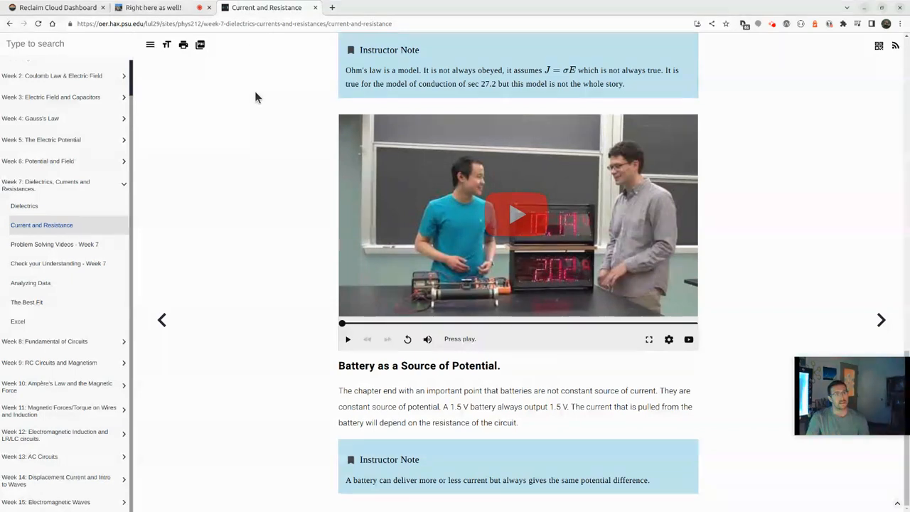
# Step: Return to the hax703 site on Reclaim Cloud and open its What is HAX? page
pyautogui.click(165, 9)
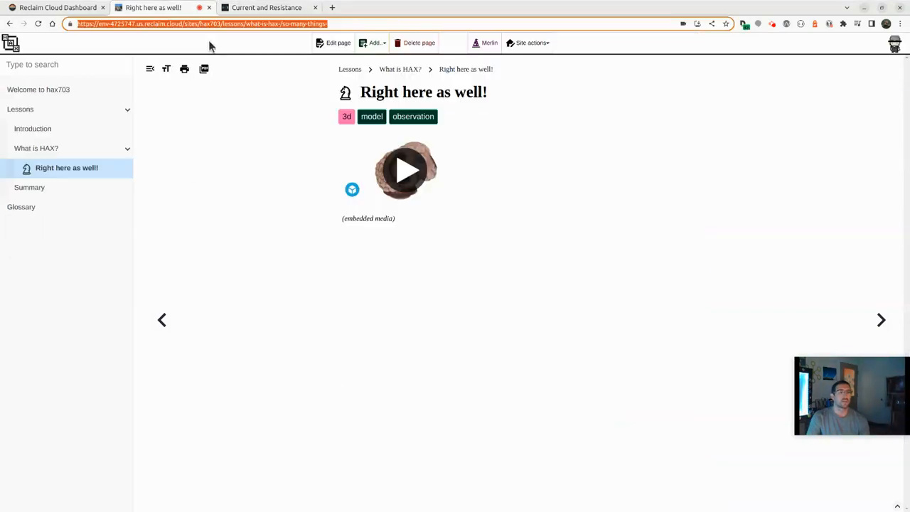
pyautogui.click(65, 130)
pyautogui.click(71, 151)
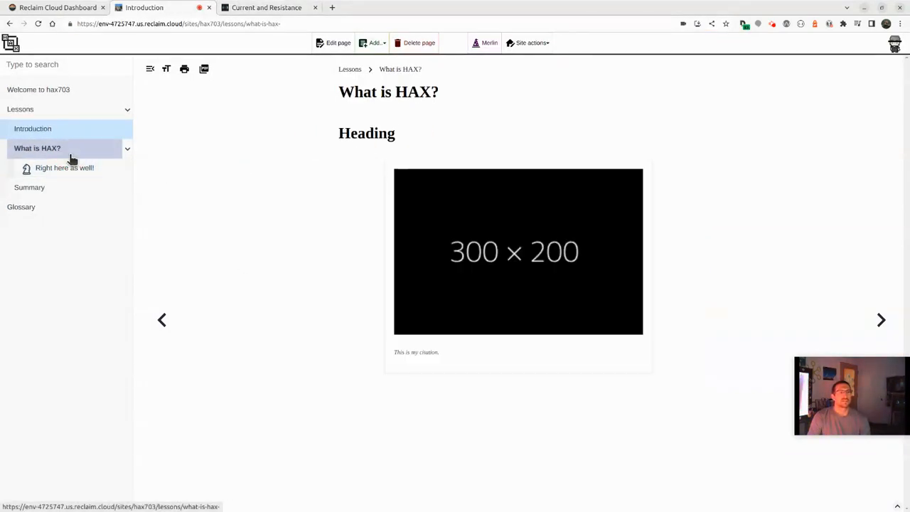
# Step: Turn on dark mode through Merlin with a voice search for "dark mode toggle"
pyautogui.click(524, 44)
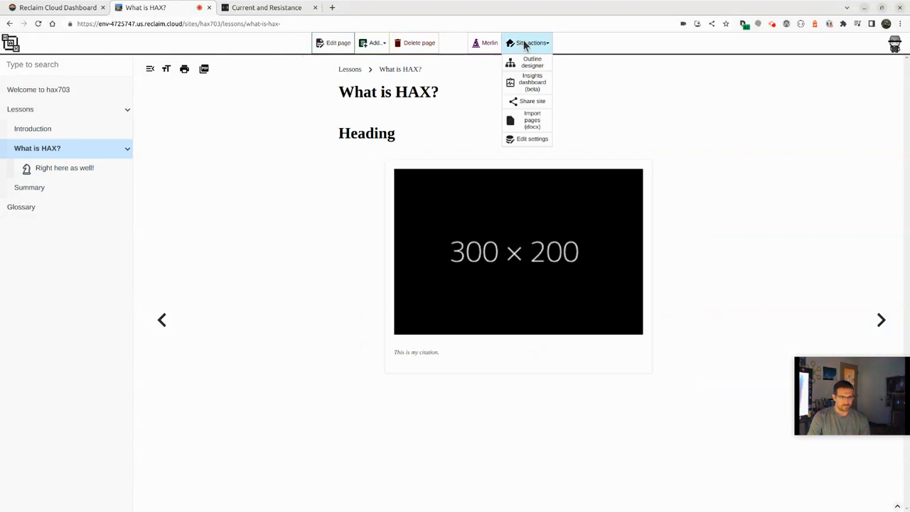
pyautogui.click(483, 44)
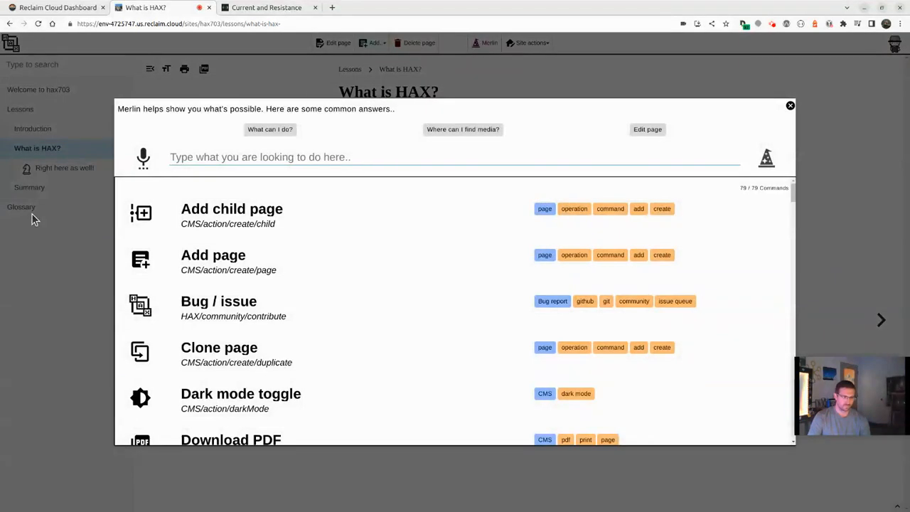
pyautogui.click(145, 160)
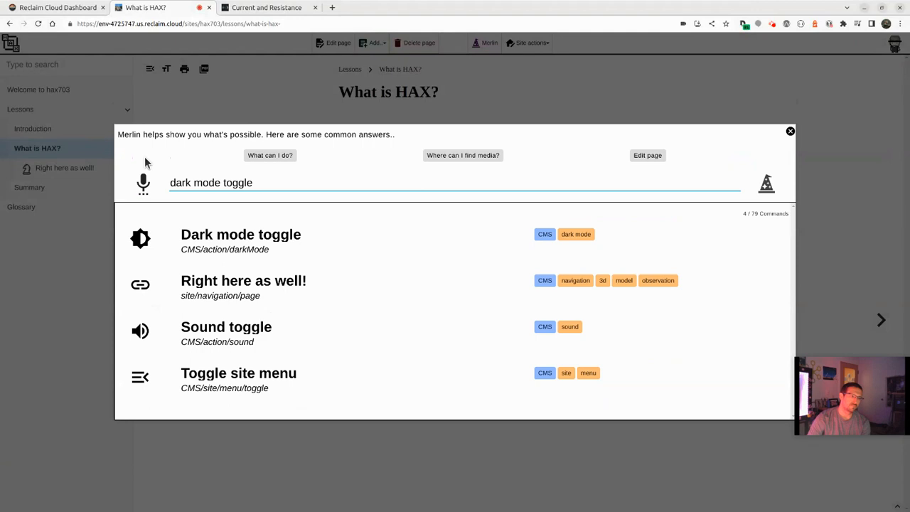
pyautogui.click(292, 252)
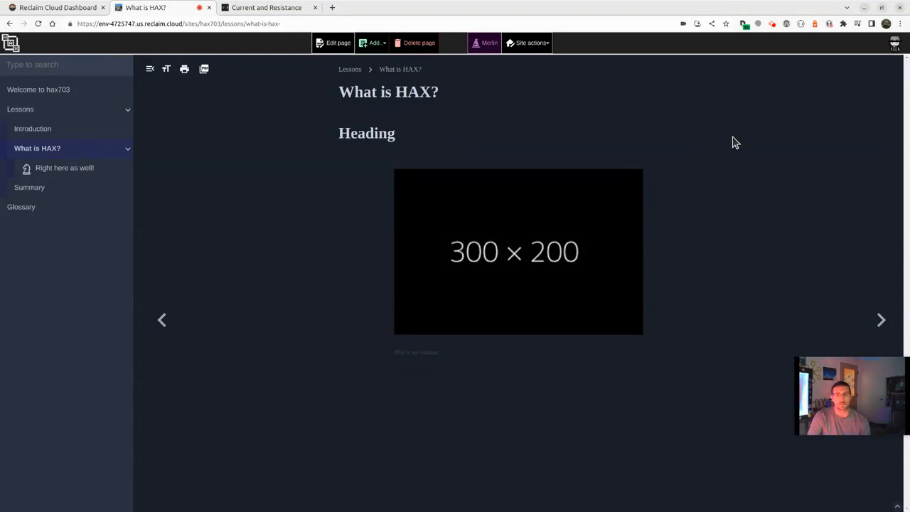
# Step: Switch the site back to light mode from the user options and close them
pyautogui.click(894, 43)
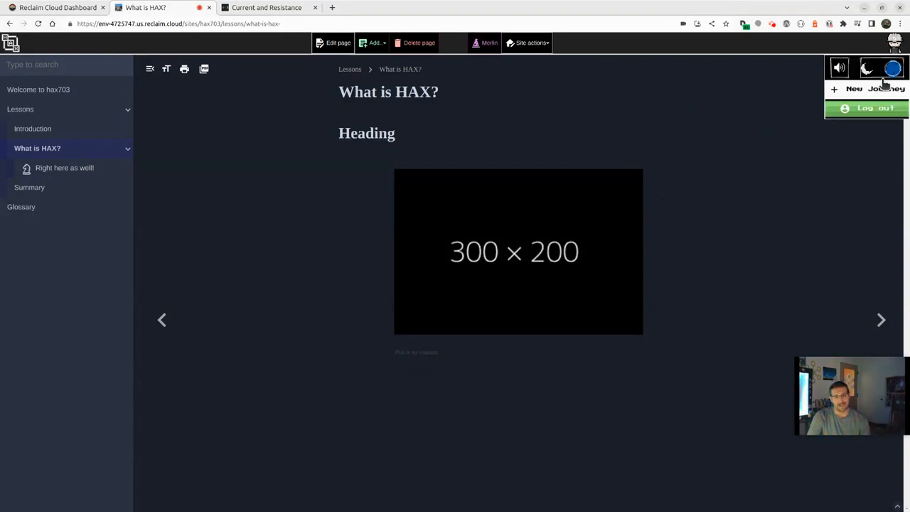
pyautogui.click(882, 67)
pyautogui.click(527, 124)
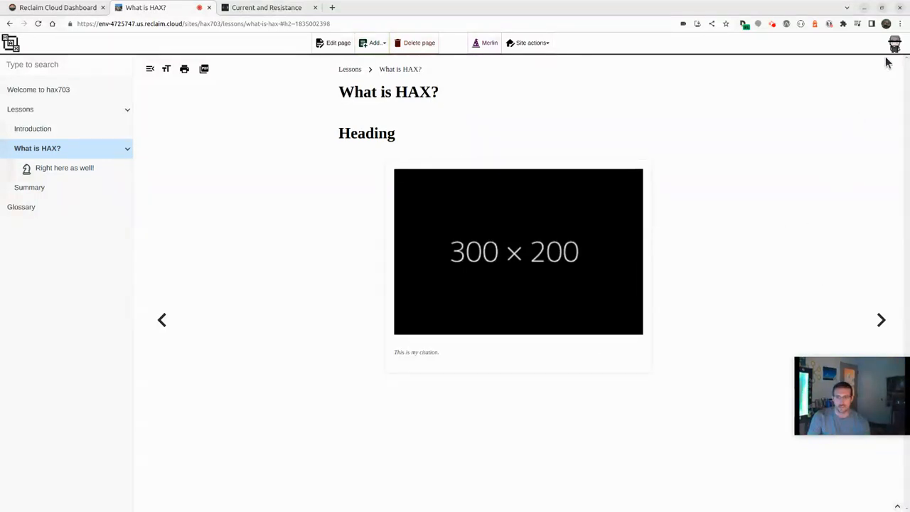
# Step: Start editing the What is HAX? page and insert an RPG Character block below the heading by searching for "rpg"
pyautogui.click(331, 53)
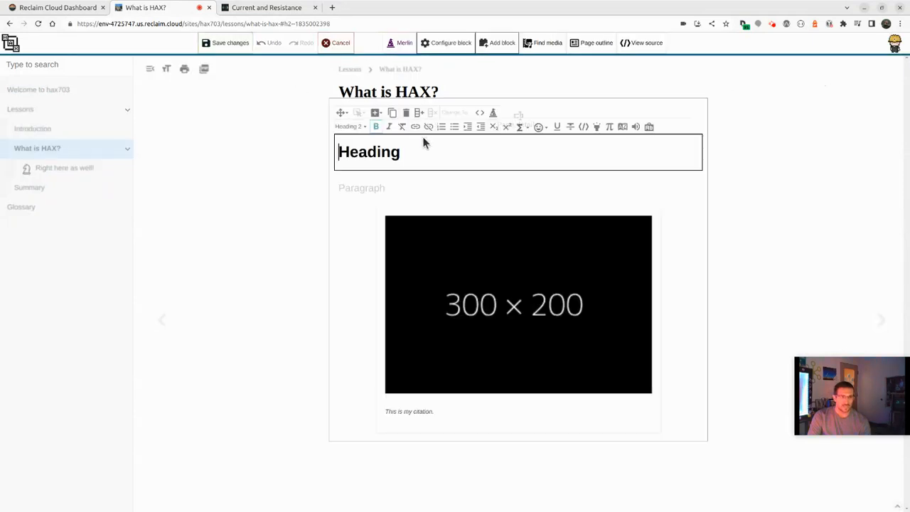
pyautogui.click(484, 154)
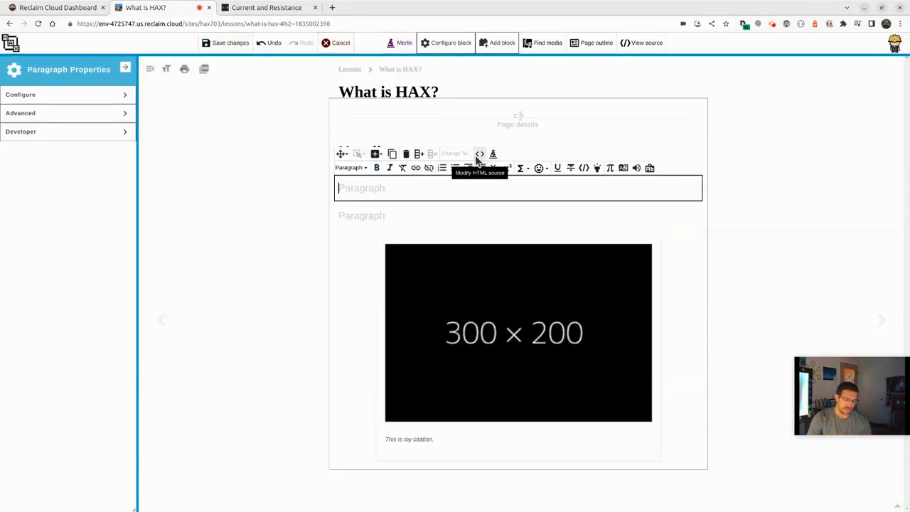
pyautogui.write('/')
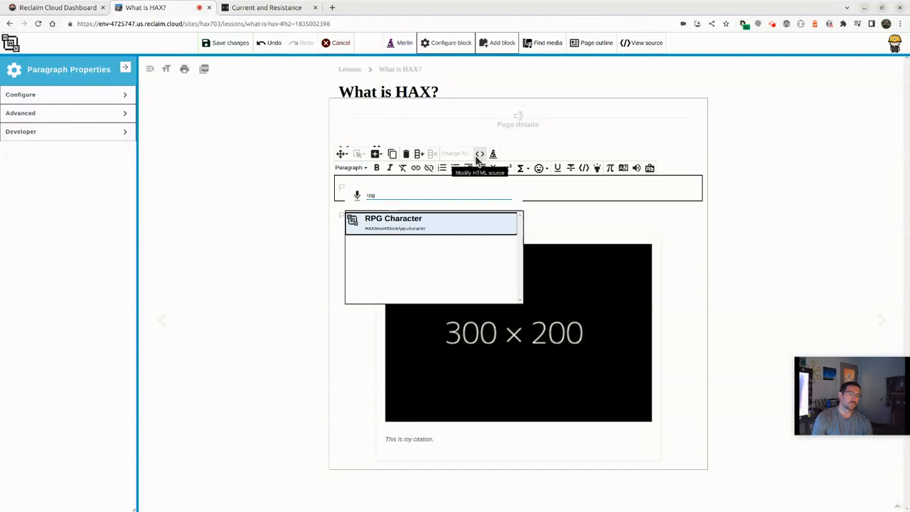
pyautogui.press('Return')
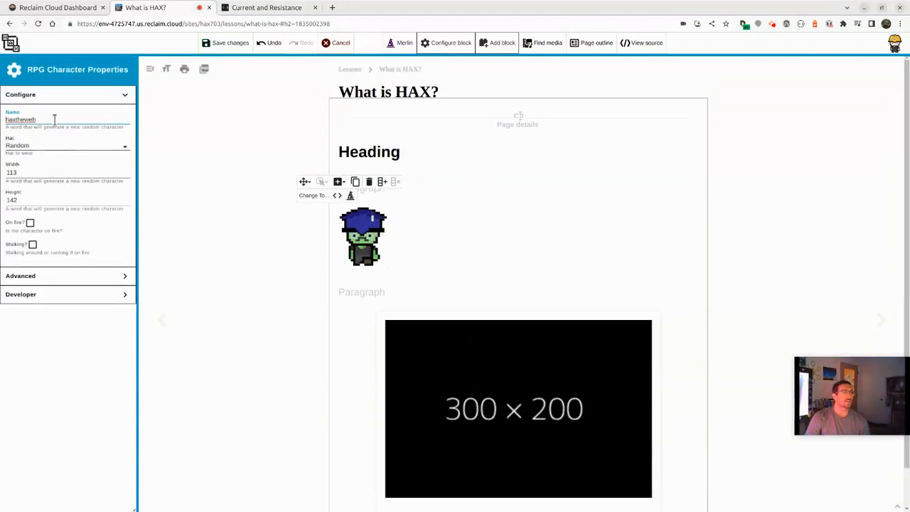
# Step: Try reclaim.hosting as the RPG character's name and replace it with reclaim.cloud
pyautogui.doubleClick(54, 118)
pyautogui.write('recla')
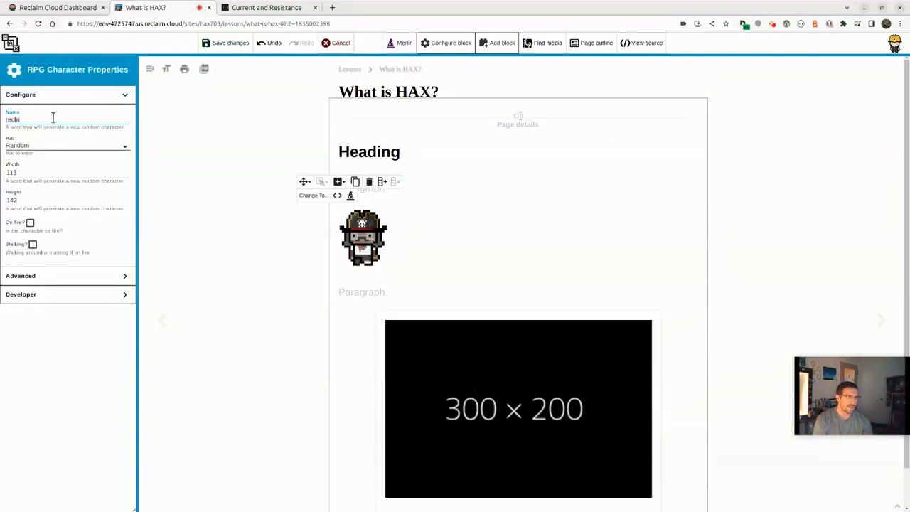
pyautogui.write('im.hosting')
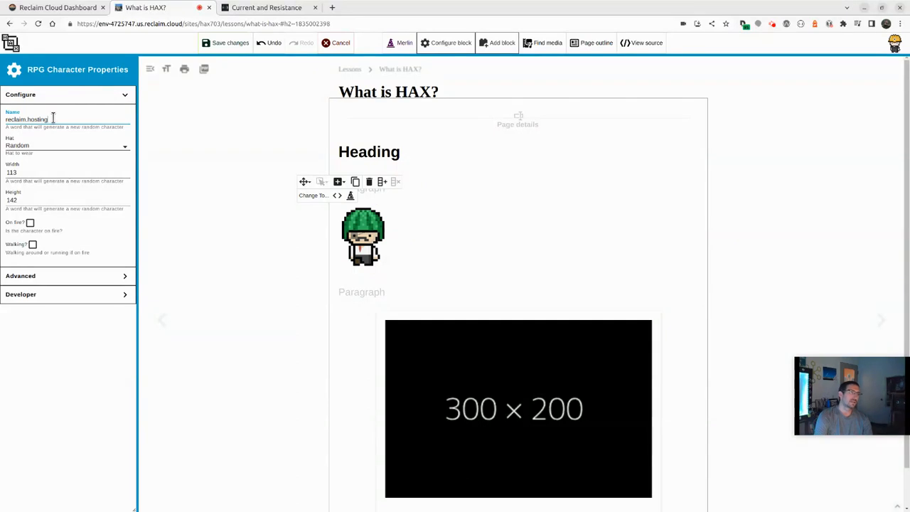
pyautogui.press('BackSpace')
pyautogui.press('BackSpace')
pyautogui.press('BackSpace')
pyautogui.press('BackSpace')
pyautogui.press('BackSpace')
pyautogui.press('BackSpace')
pyautogui.press('BackSpace')
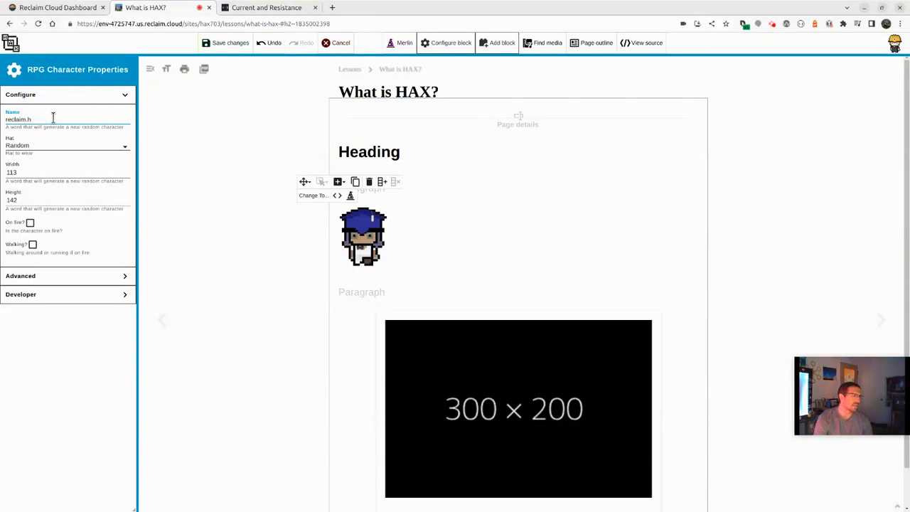
pyautogui.write('cloud')
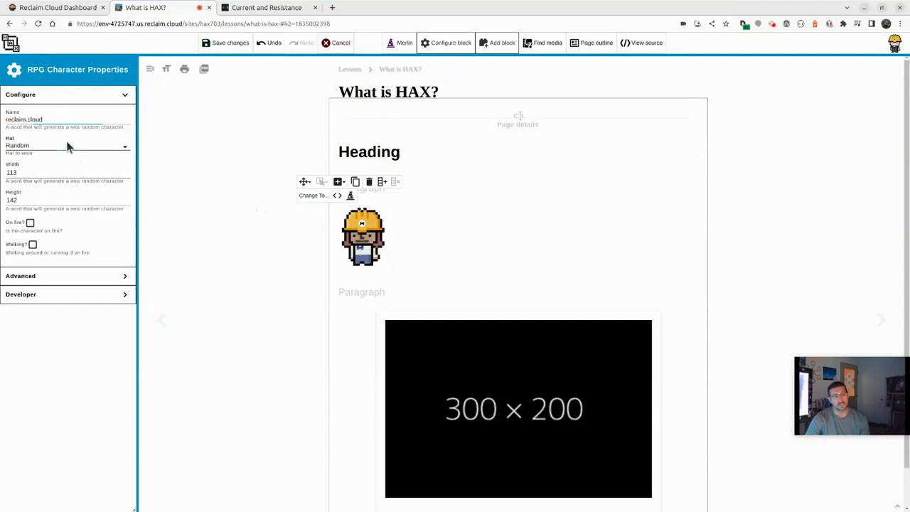
# Step: Give the RPG character the Cowboy hat and enable its On fire and Walking options
pyautogui.click(66, 145)
pyautogui.click(83, 177)
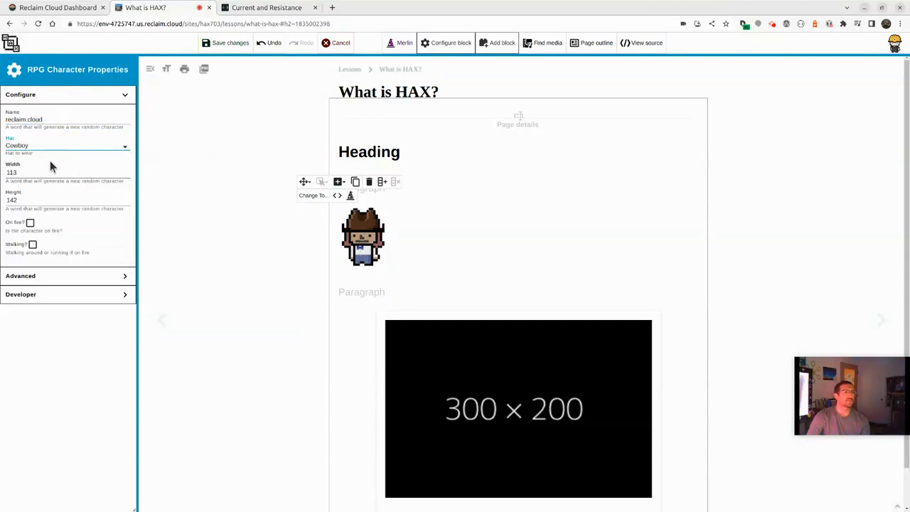
pyautogui.click(31, 223)
pyautogui.click(33, 244)
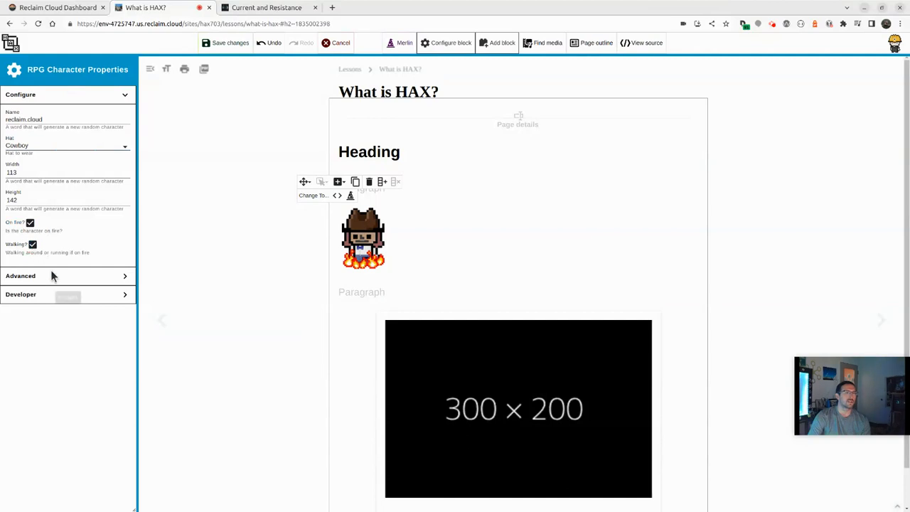
# Step: Change the RPG character's hat to Coffee and turn off Walking
pyautogui.click(60, 146)
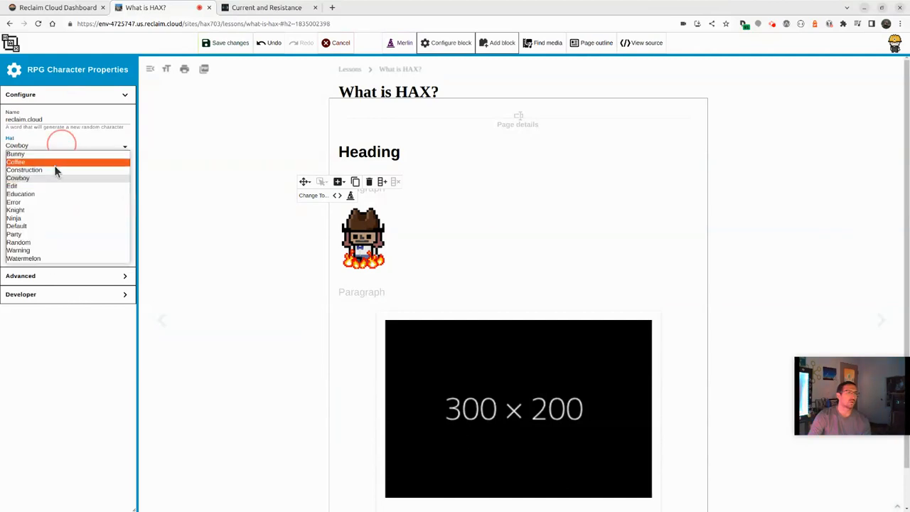
pyautogui.click(54, 165)
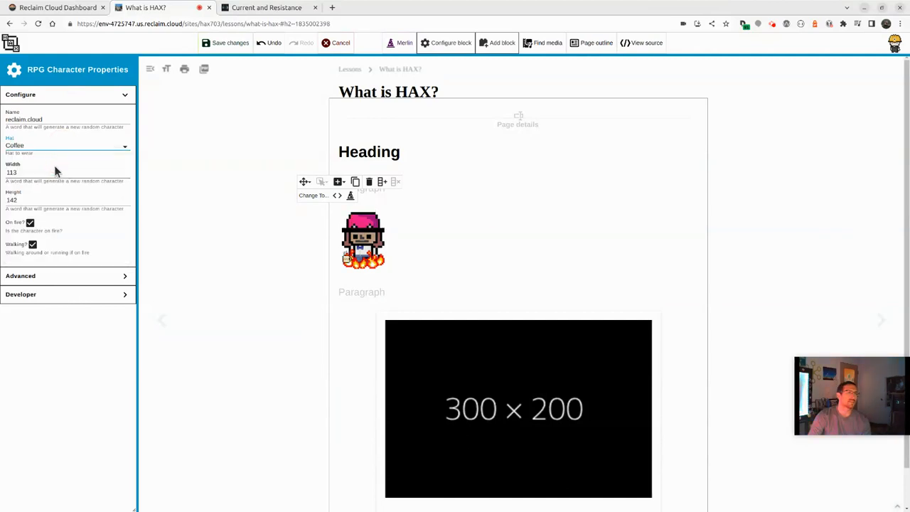
pyautogui.click(32, 244)
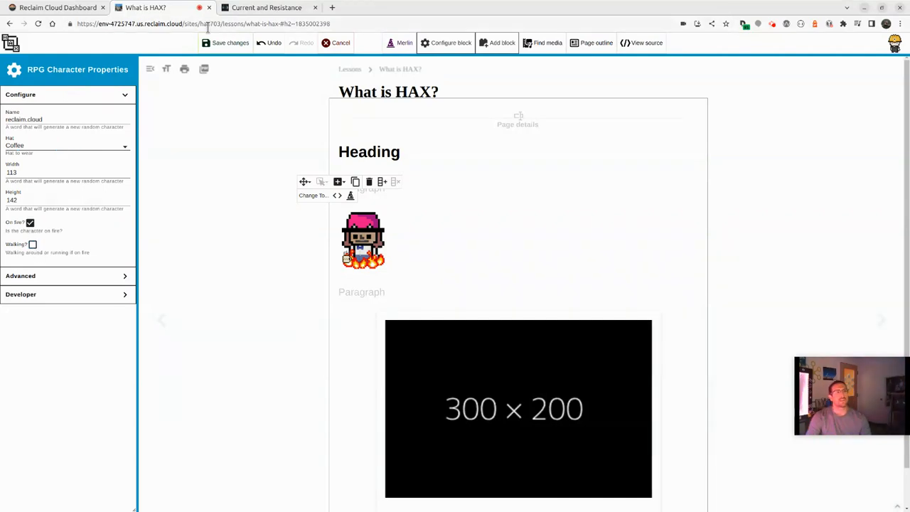
# Step: Leave the page without saving and load the address shortened to env-4725747.us.reclaim.cloud/s to examine the 404 page
pyautogui.moveTo(187, 24); pyautogui.dragTo(838, 95)
pyautogui.press('BackSpace')
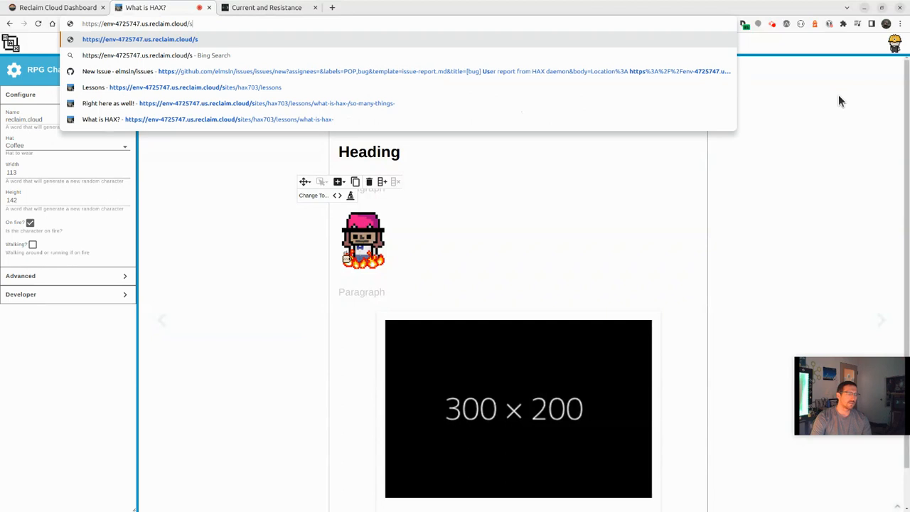
pyautogui.press('Return')
pyautogui.click(529, 78)
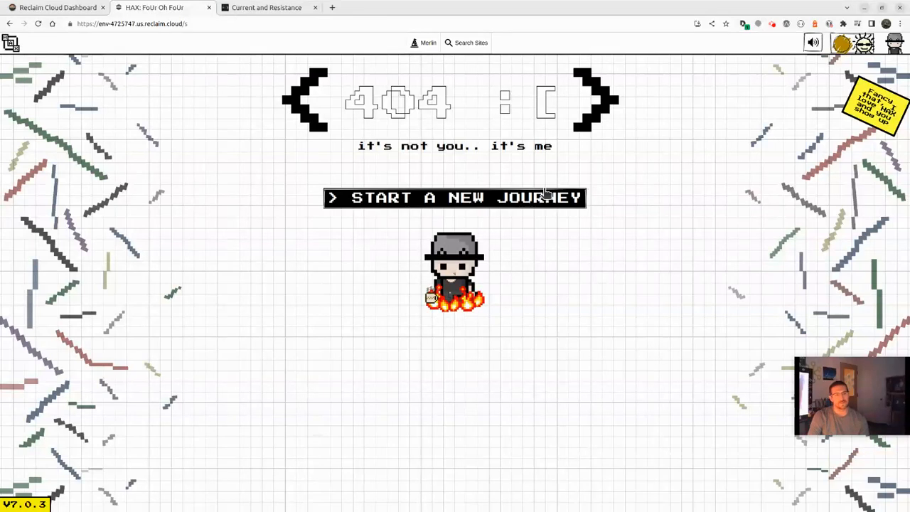
pyautogui.moveTo(459, 294)
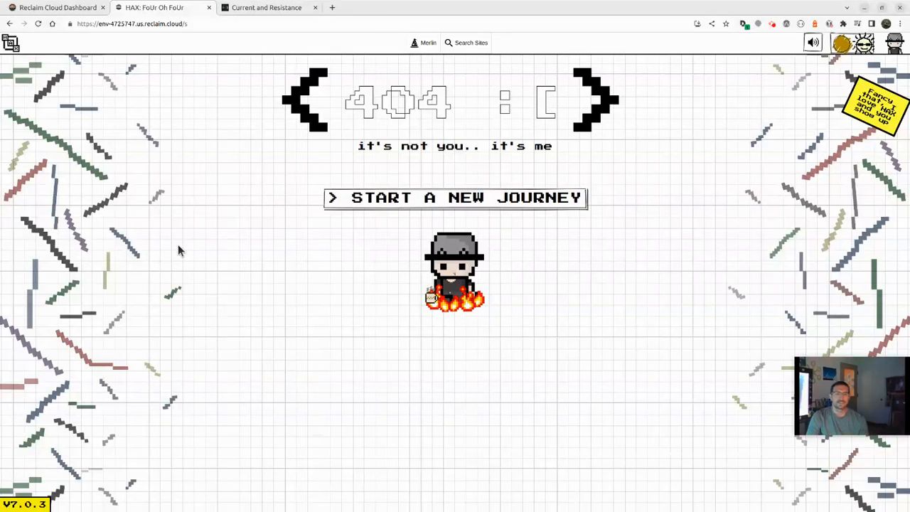
# Step: Go back to the site dashboard, open the hax703 site and go to the Introduction page under Lessons
pyautogui.click(11, 44)
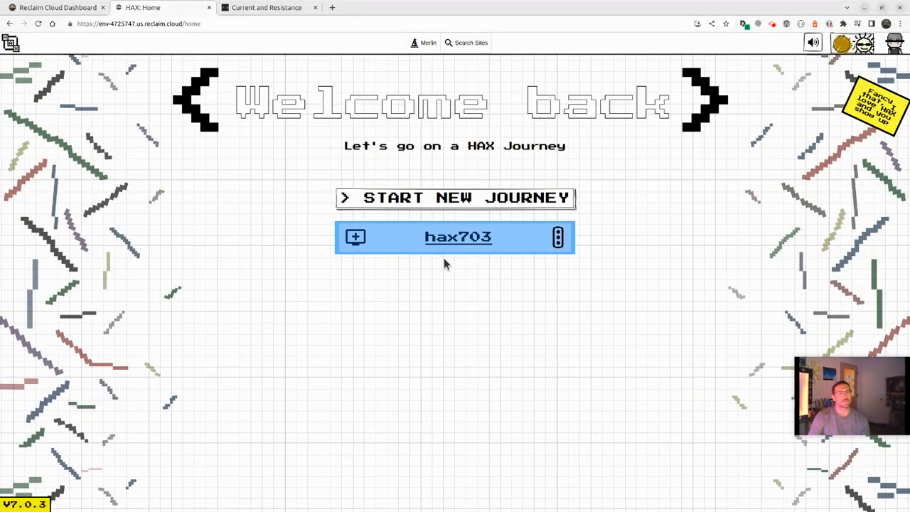
pyautogui.click(457, 238)
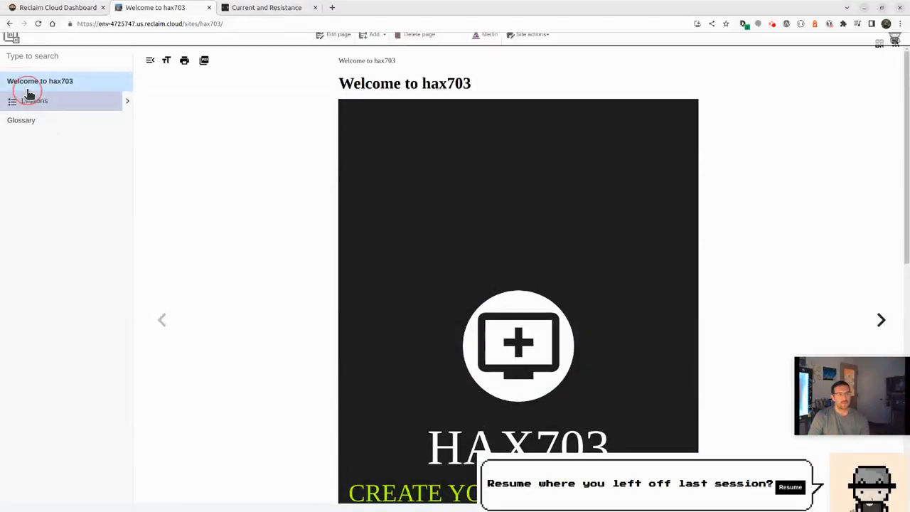
pyautogui.click(45, 119)
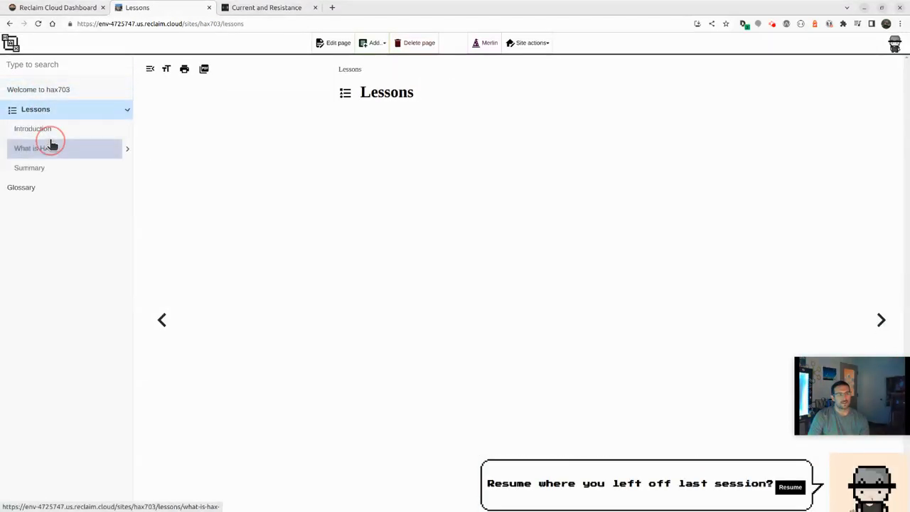
pyautogui.click(57, 131)
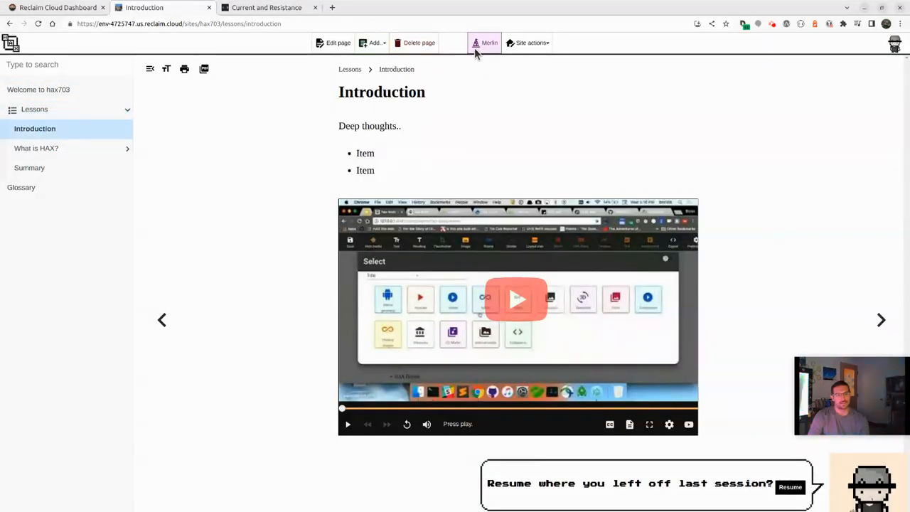
# Step: Turn on Santa Mode from Merlin's developer commands, disable it by voice and close Merlin
pyautogui.click(480, 46)
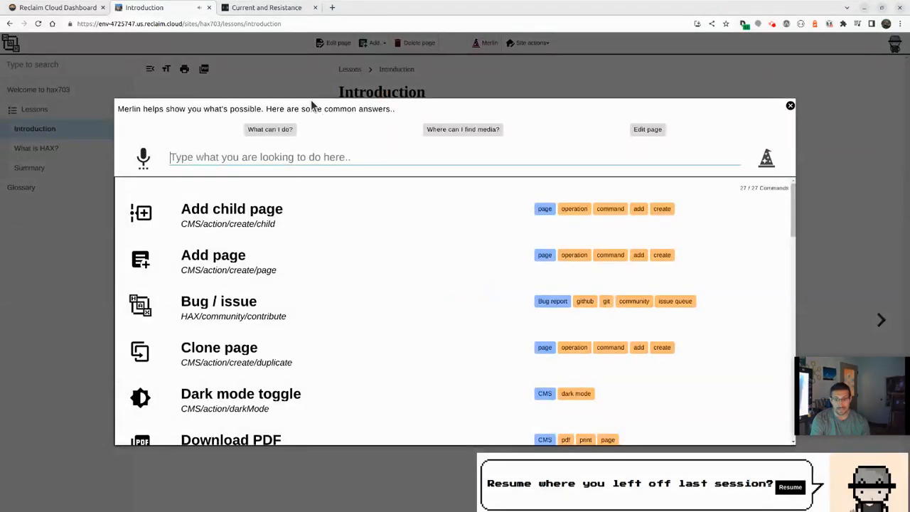
pyautogui.write('>')
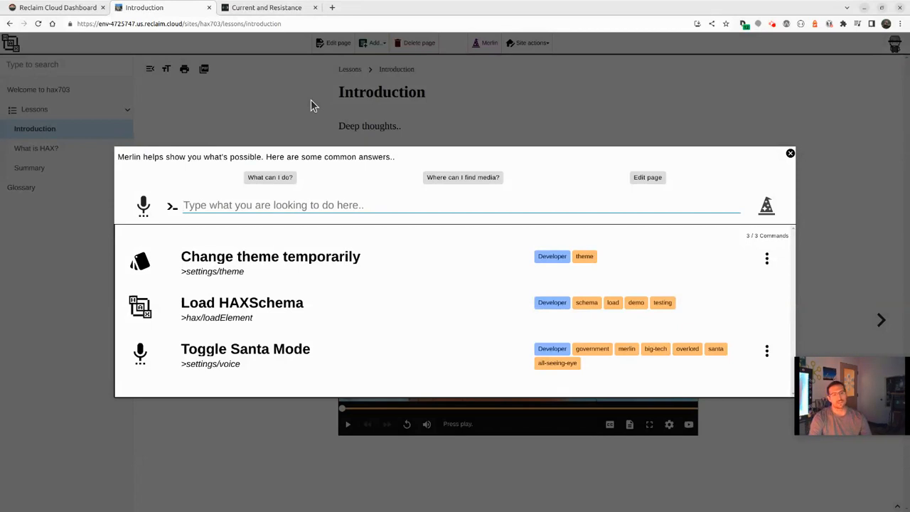
pyautogui.press('Down')
pyautogui.press('Down')
pyautogui.press('Down')
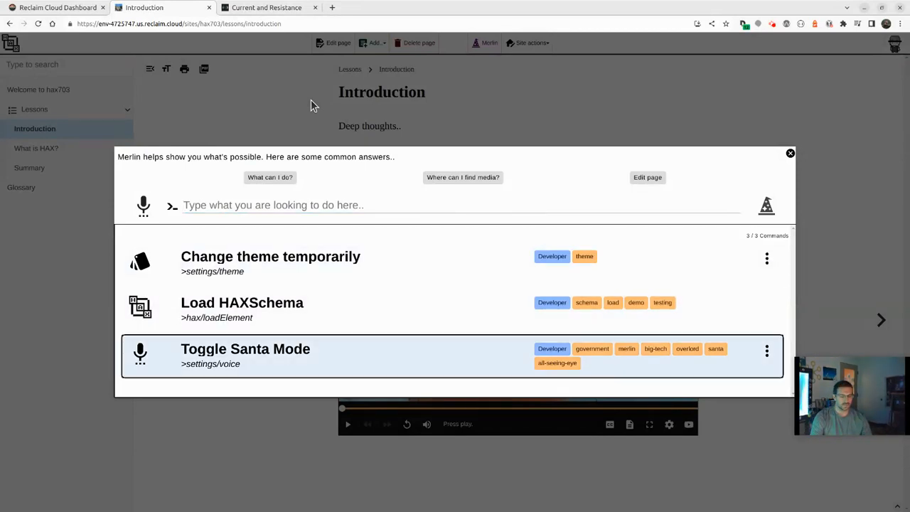
pyautogui.press('Return')
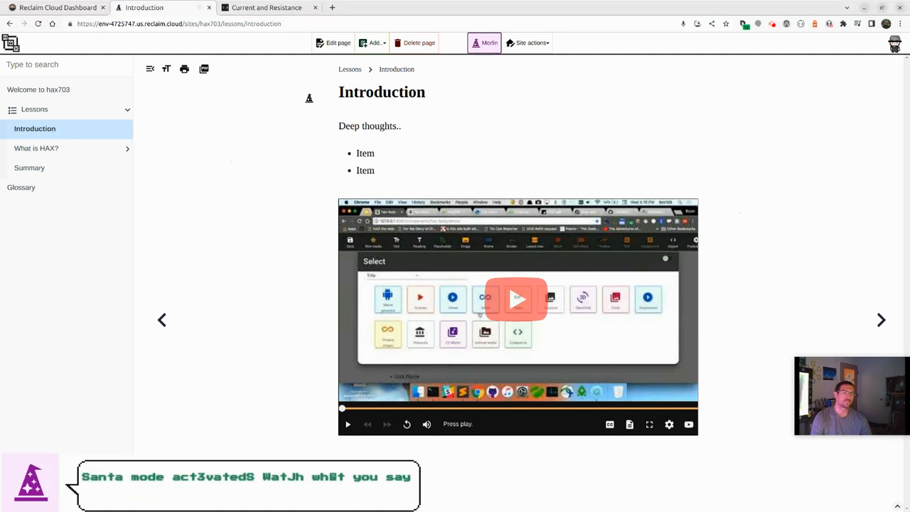
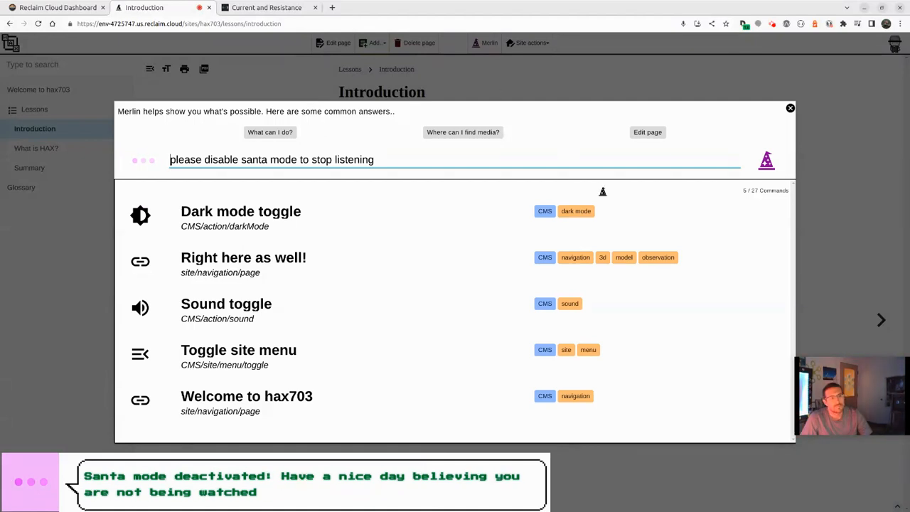
pyautogui.click(790, 108)
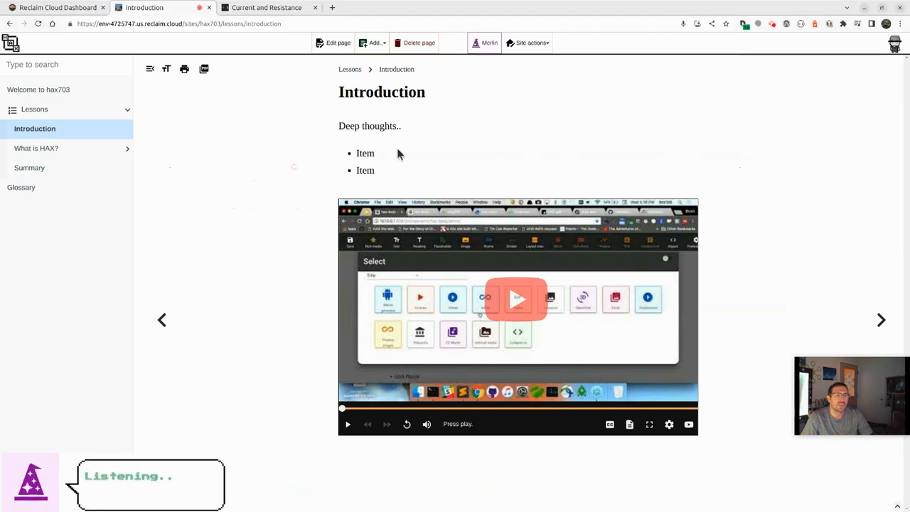
# Step: Filter Merlin's commands by edit, clear the filter, and start editing the Introduction page through Merlin's voice input
pyautogui.click(484, 44)
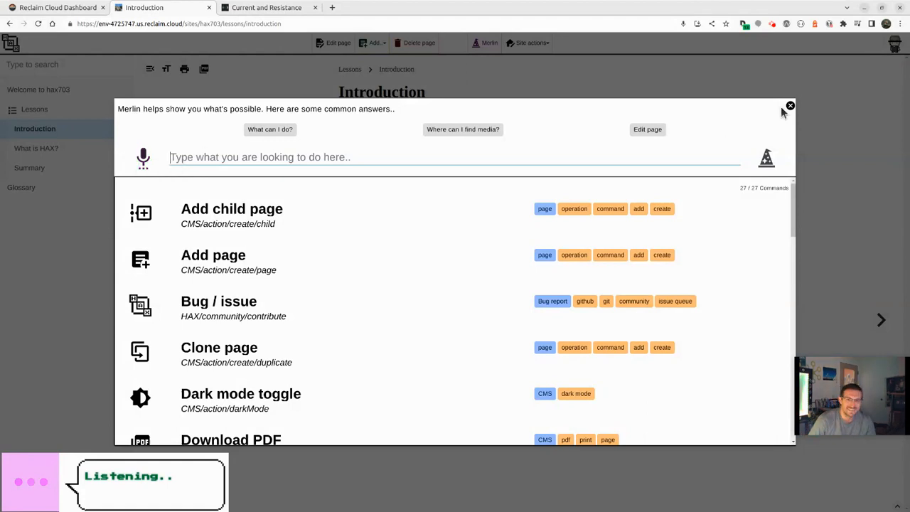
pyautogui.click(244, 161)
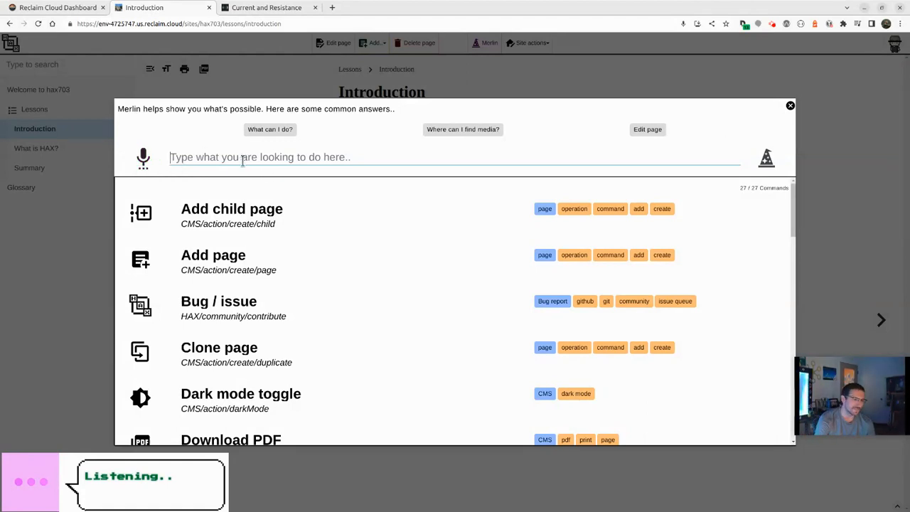
pyautogui.write('edit')
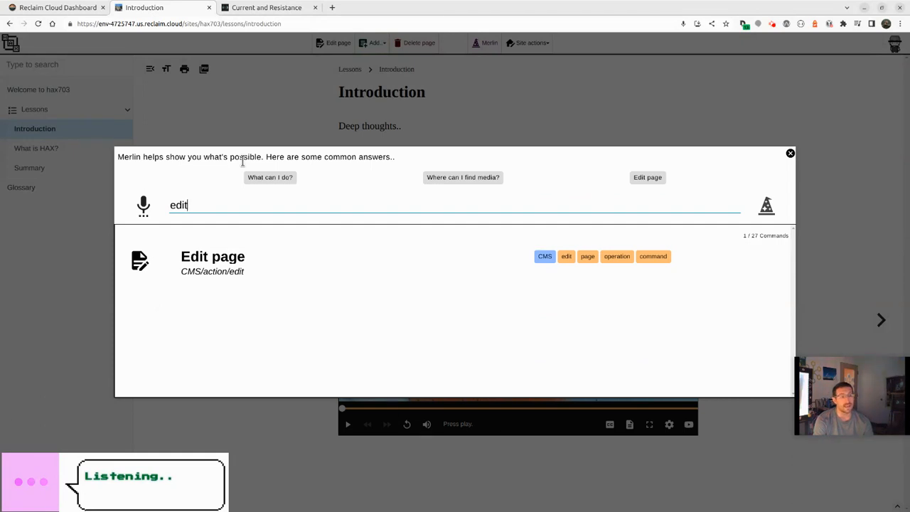
pyautogui.press('BackSpace')
pyautogui.press('BackSpace')
pyautogui.press('BackSpace')
pyautogui.press('BackSpace')
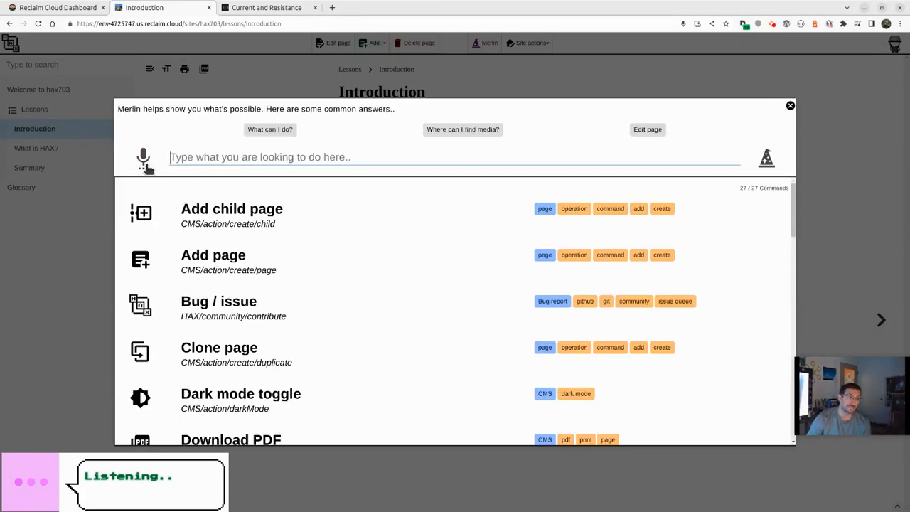
pyautogui.click(144, 160)
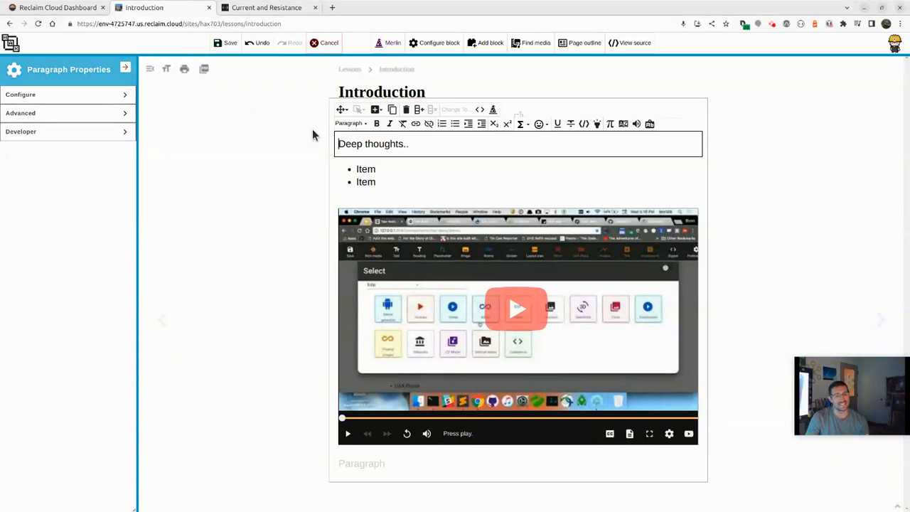
# Step: Insert the NASA image This Helicopter is Going to Mars below Deep thoughts.. using a Merlin voice search for going to mars, and save the page
pyautogui.click(410, 147)
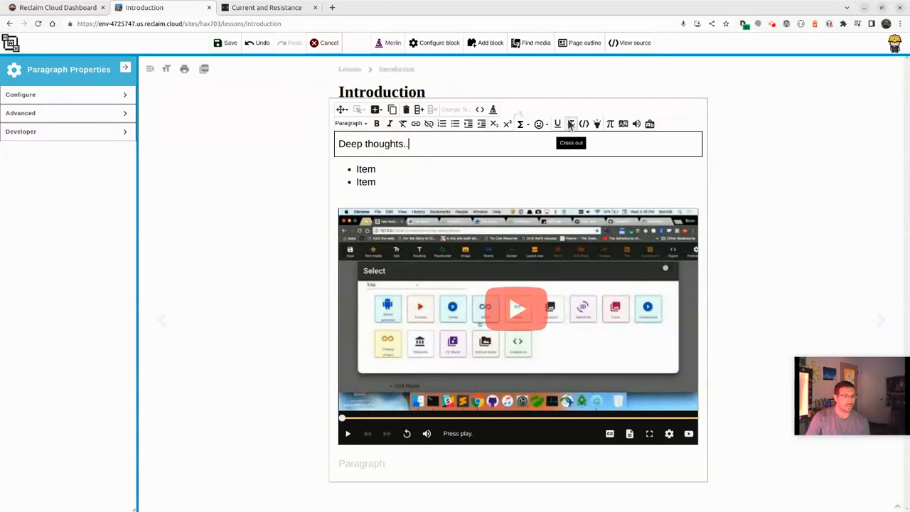
pyautogui.press('Return')
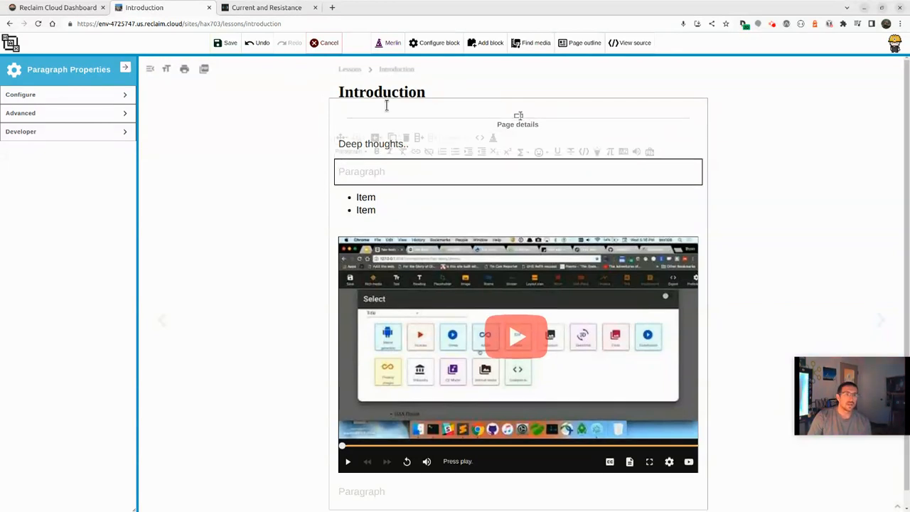
pyautogui.click(389, 43)
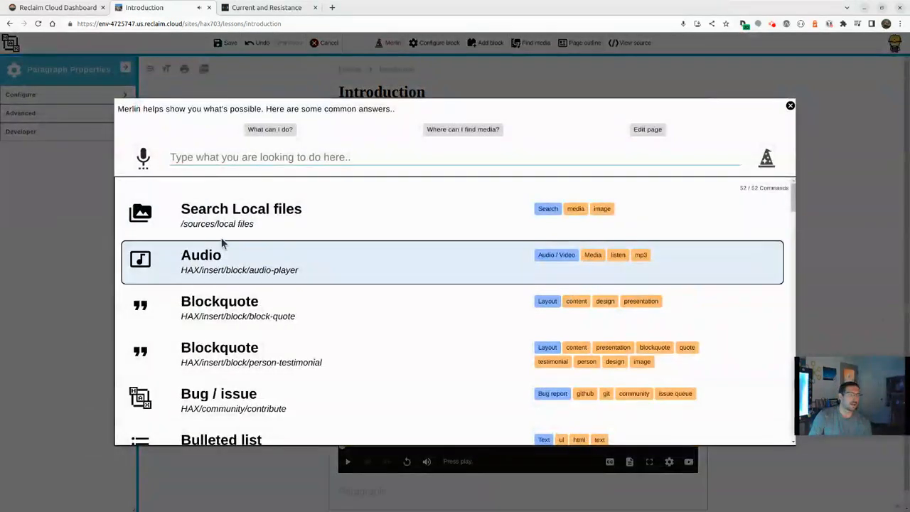
pyautogui.click(142, 158)
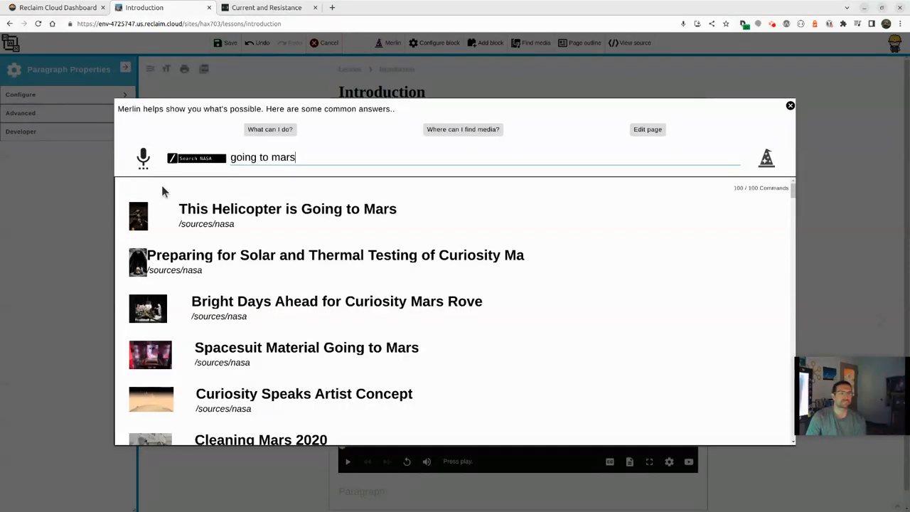
pyautogui.click(305, 226)
pyautogui.click(225, 43)
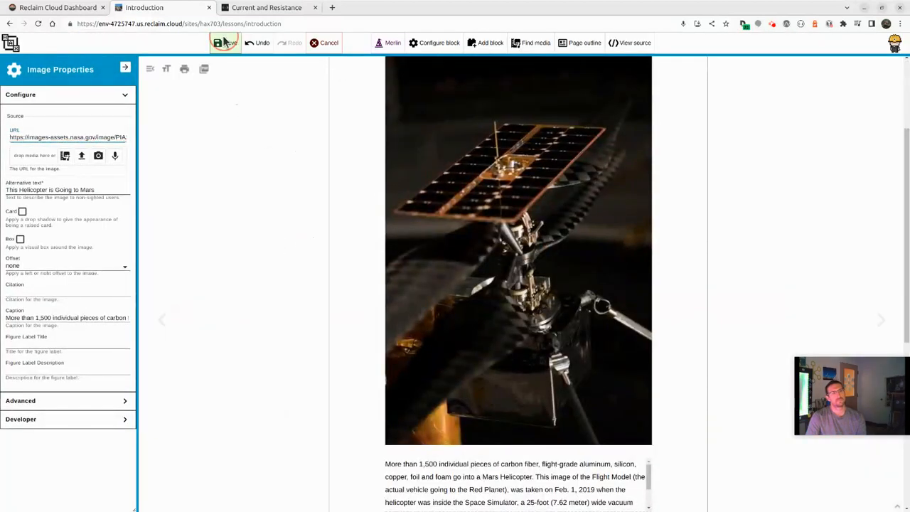
# Step: Examine the inserted helicopter image and its caption on the saved page, including the enlarged view
pyautogui.scroll(-3, 285, 252)
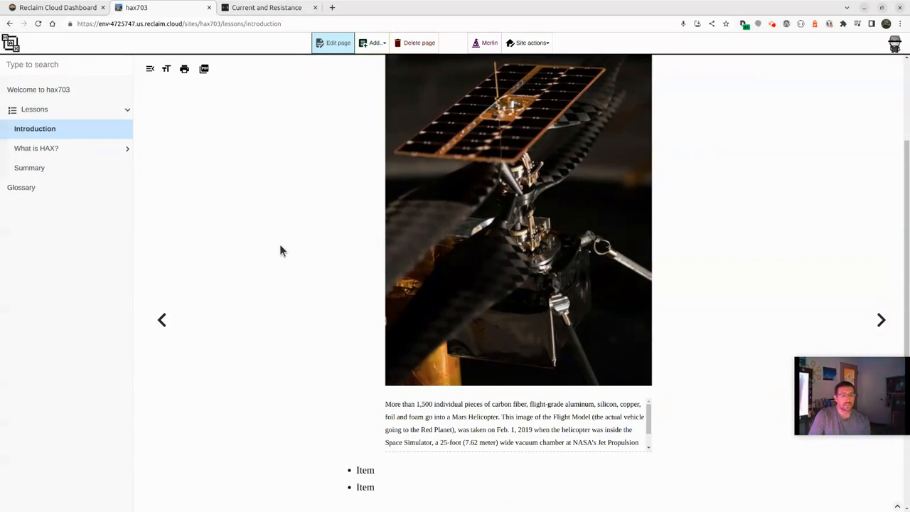
pyautogui.scroll(-5, 488, 423)
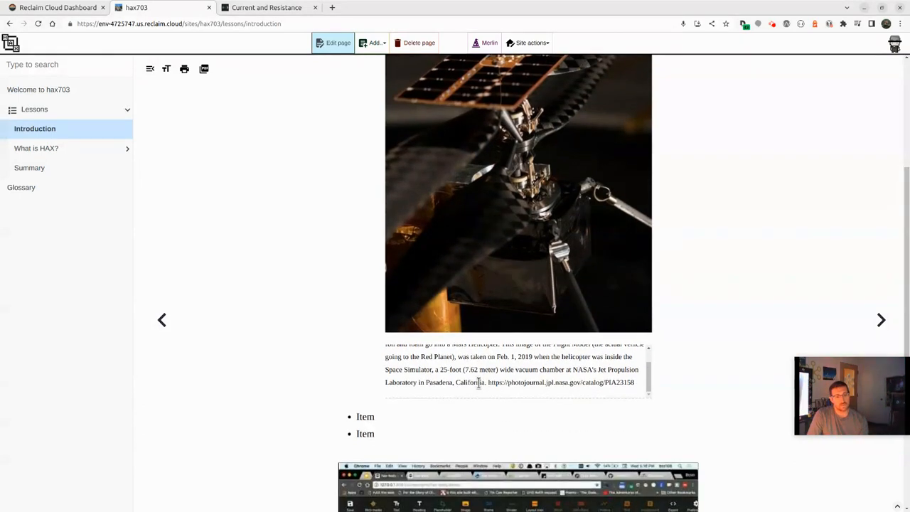
pyautogui.moveTo(496, 382); pyautogui.dragTo(416, 356)
pyautogui.click(418, 380)
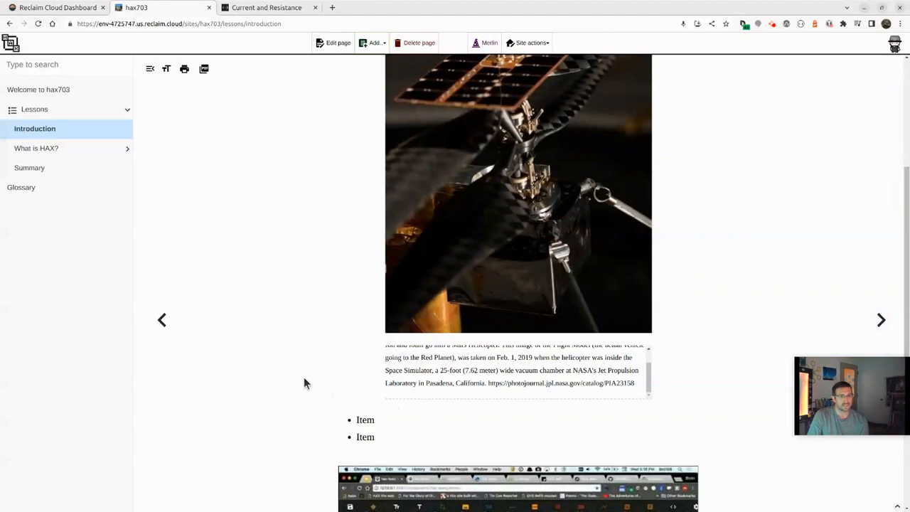
pyautogui.scroll(3, 305, 380)
pyautogui.click(455, 365)
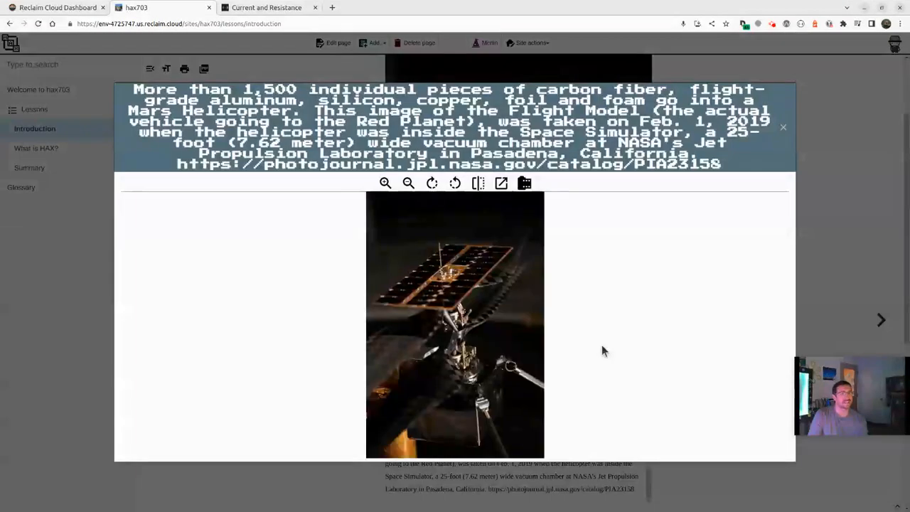
pyautogui.click(815, 151)
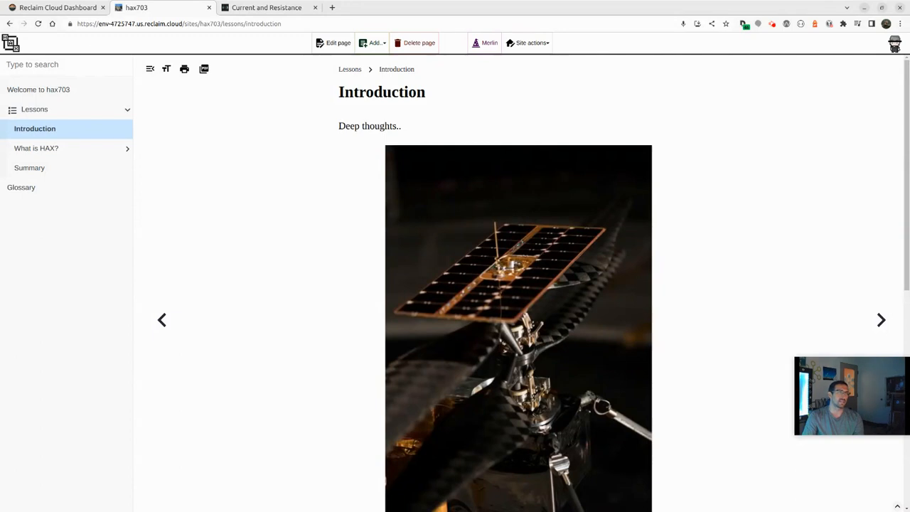
# Step: Return to the dashboard and start a new journey of the Import from.. type
pyautogui.click(22, 47)
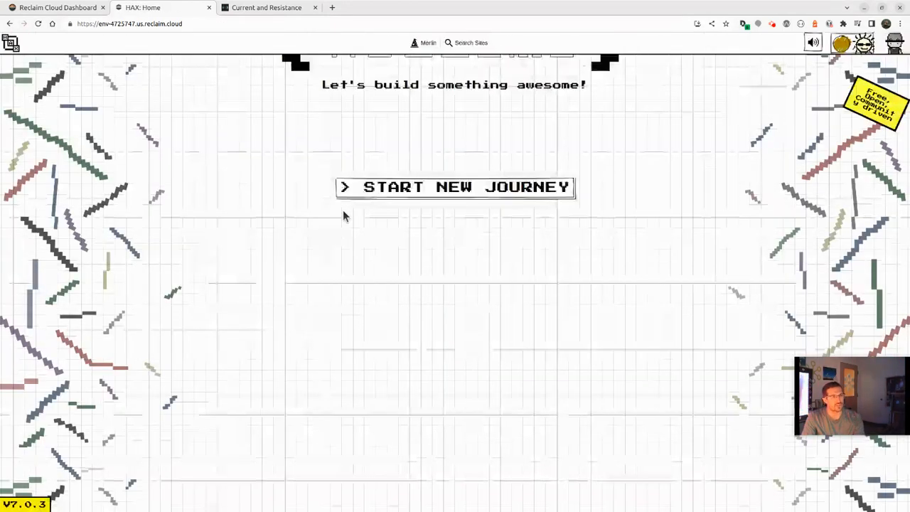
pyautogui.click(451, 200)
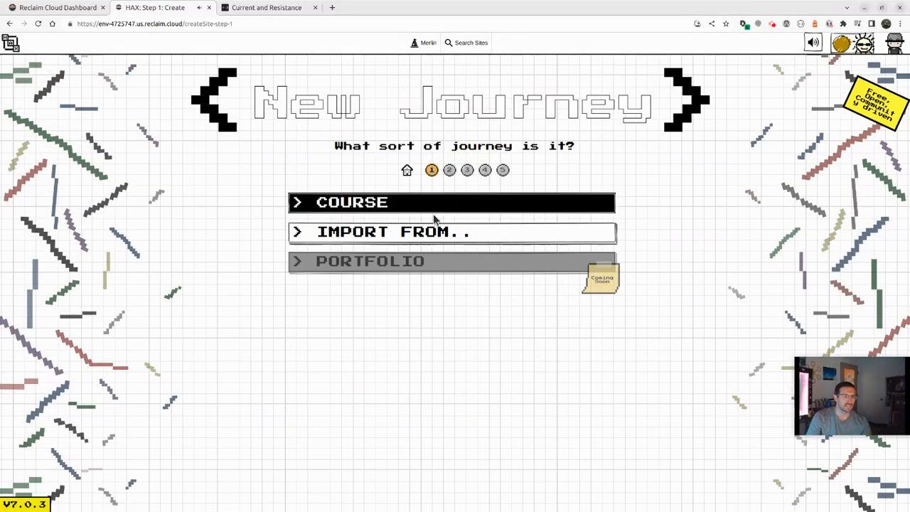
pyautogui.click(437, 240)
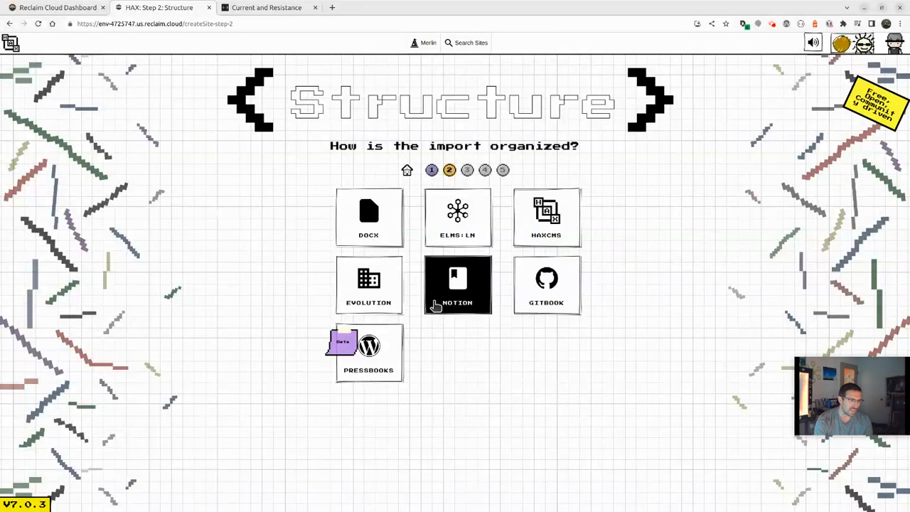
# Step: Open the dart-100-notion GitHub repository in a new browser tab
pyautogui.hotkey('ctrl', 't')
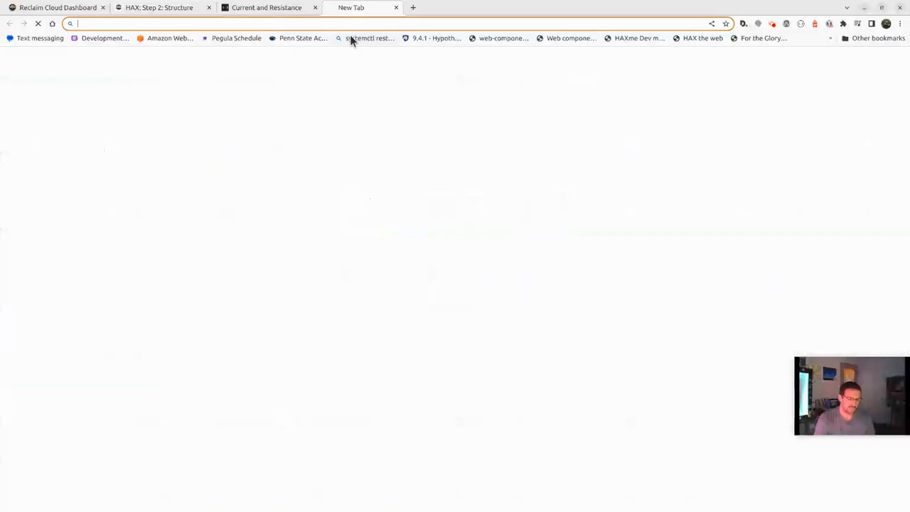
pyautogui.write('notion')
pyautogui.press('Down')
pyautogui.press('Down')
pyautogui.press('Down')
pyautogui.press('Down')
pyautogui.press('Down')
pyautogui.press('Down')
pyautogui.press('Up')
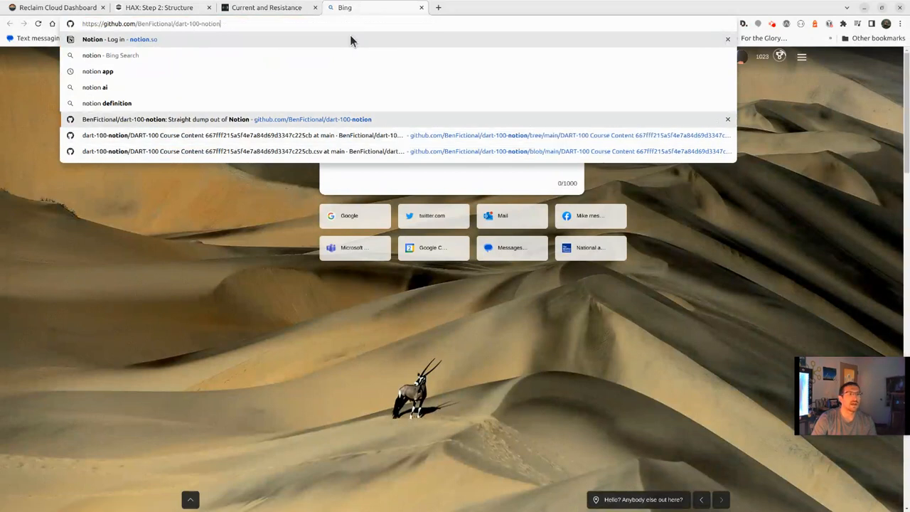
pyautogui.press('Return')
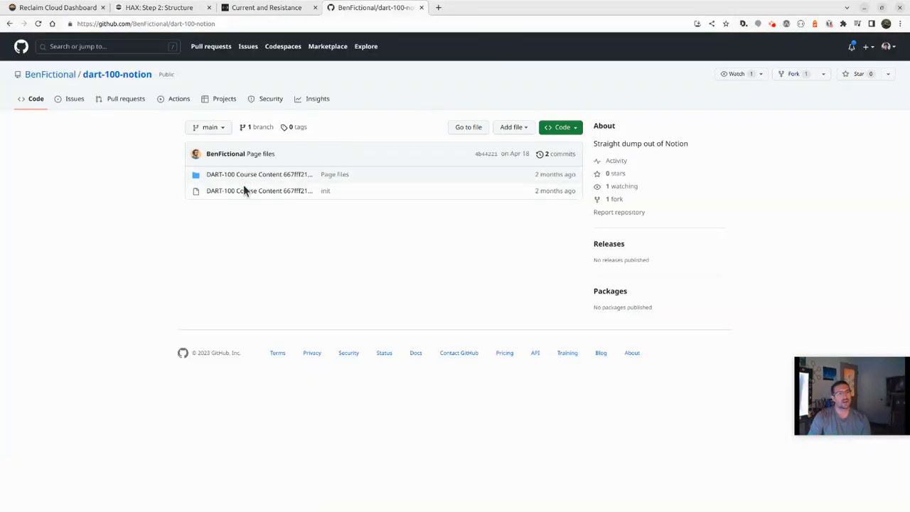
# Step: Examine the DART-100 Course Content CSV file in the repository and close it
pyautogui.click(244, 190)
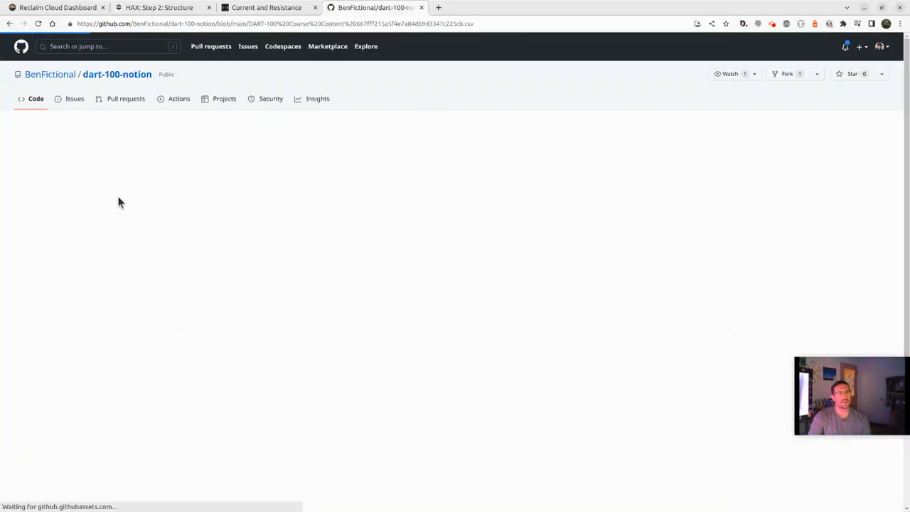
pyautogui.scroll(-5, 173, 269)
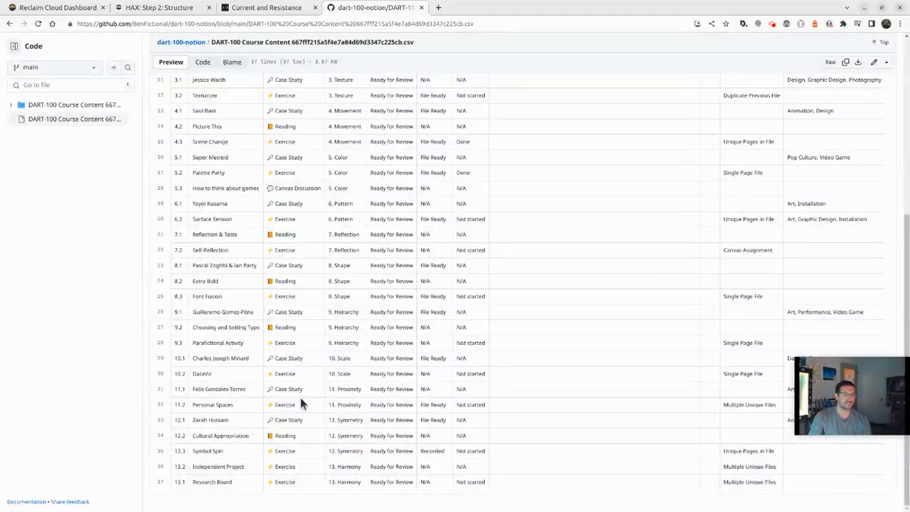
pyautogui.scroll(5, 301, 400)
pyautogui.scroll(1, 277, 244)
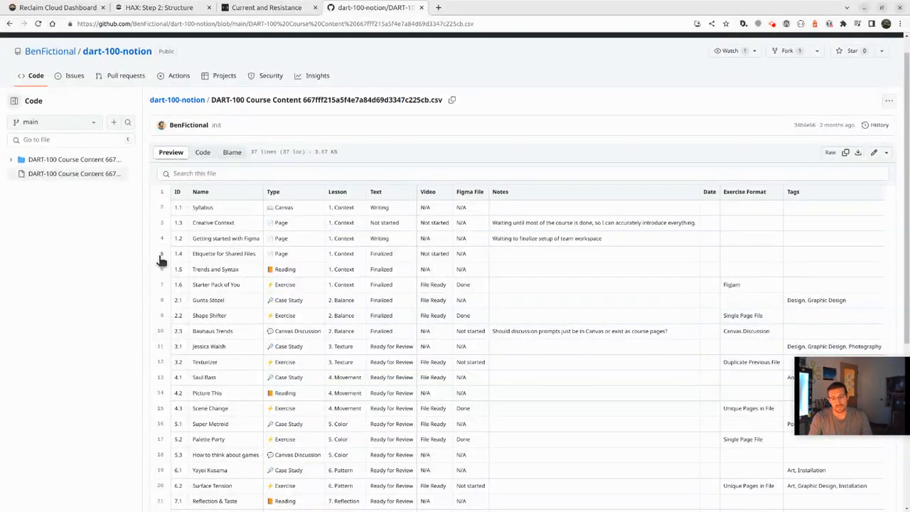
pyautogui.scroll(1, 256, 237)
pyautogui.hotkey('ctrl', 'w')
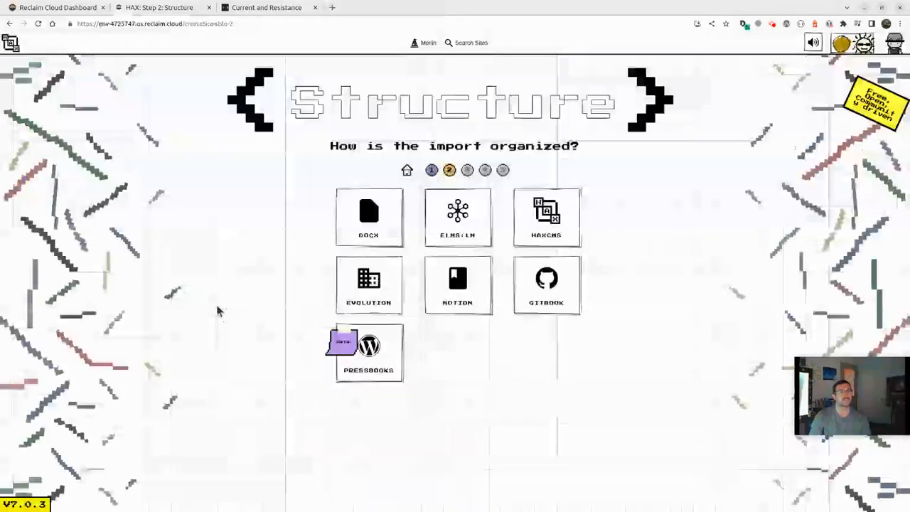
# Step: Import the dart-100-notion GitHub repository as a Notion structure and create the site with the name dart100notion
pyautogui.click(481, 286)
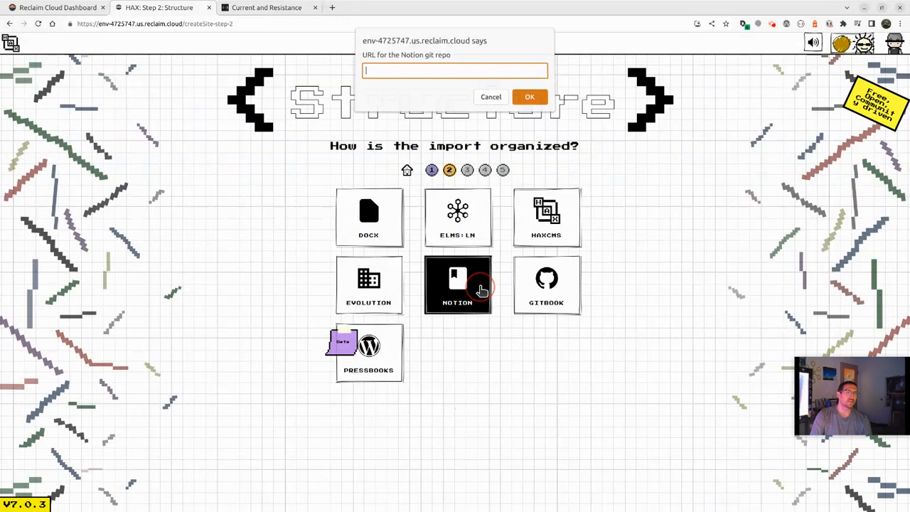
pyautogui.write('https://github.com/BenFictional/dart-100-notion')
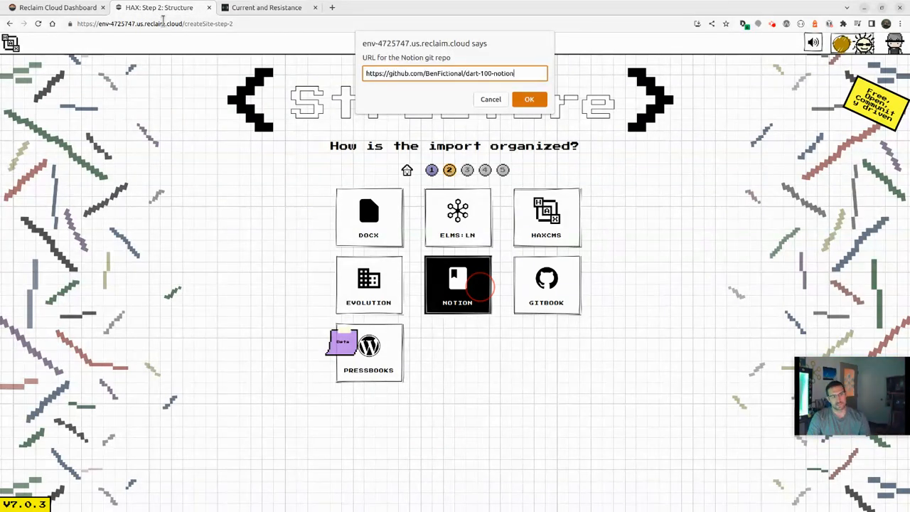
pyautogui.click(527, 101)
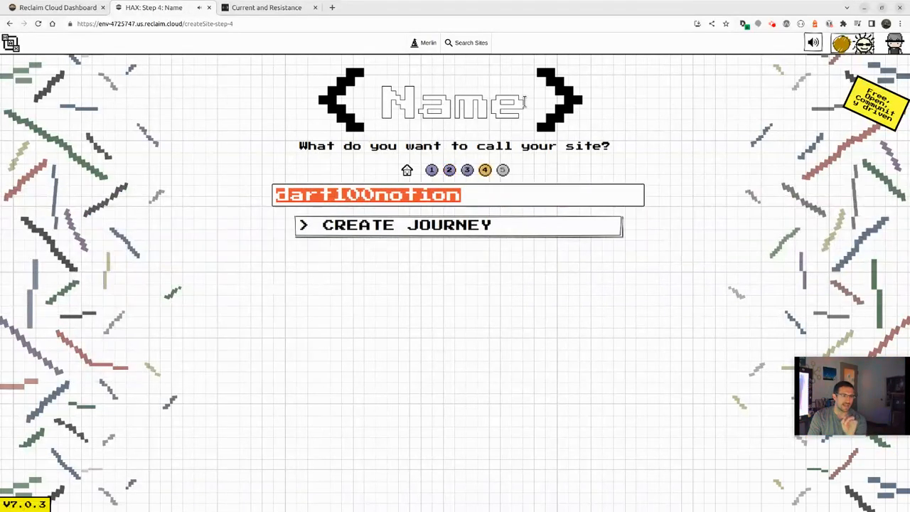
pyautogui.click(520, 236)
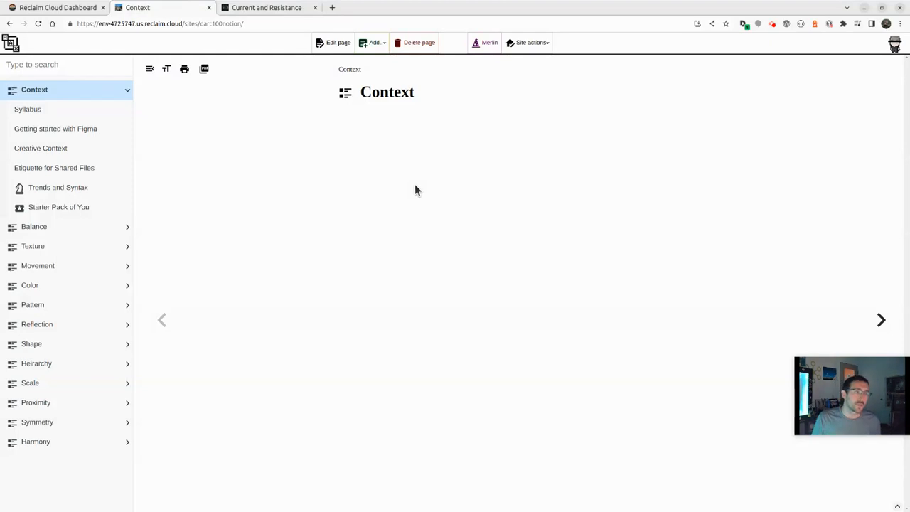
# Step: Open the Etiquette for Shared Files page of the imported site to check its content
pyautogui.click(91, 171)
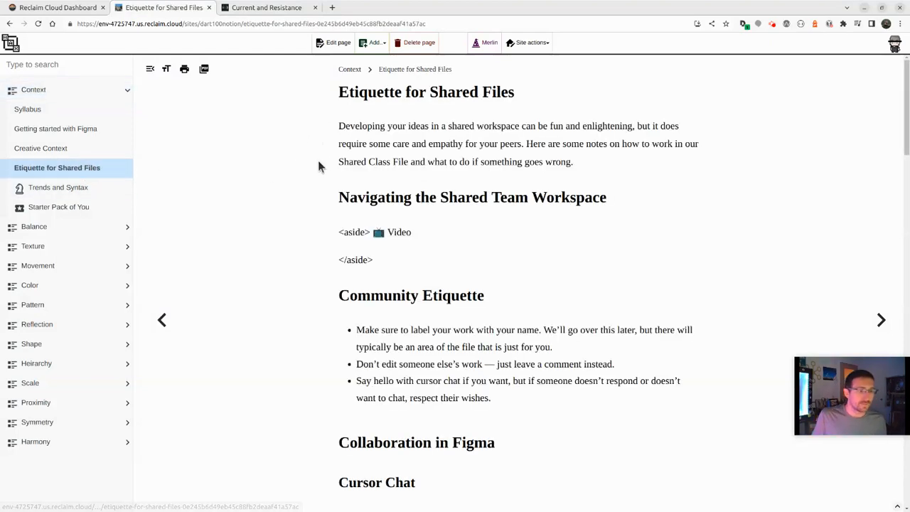